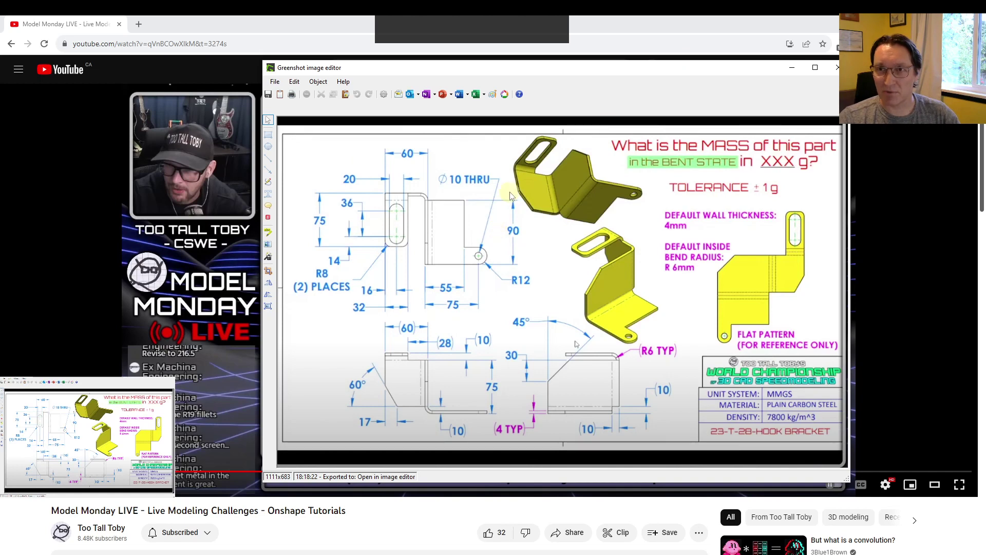
Move the image editor window with the hook bracket drawing aside to uncover the Model Monday video
{"action": "left_click", "coordinate": [589, 74]}
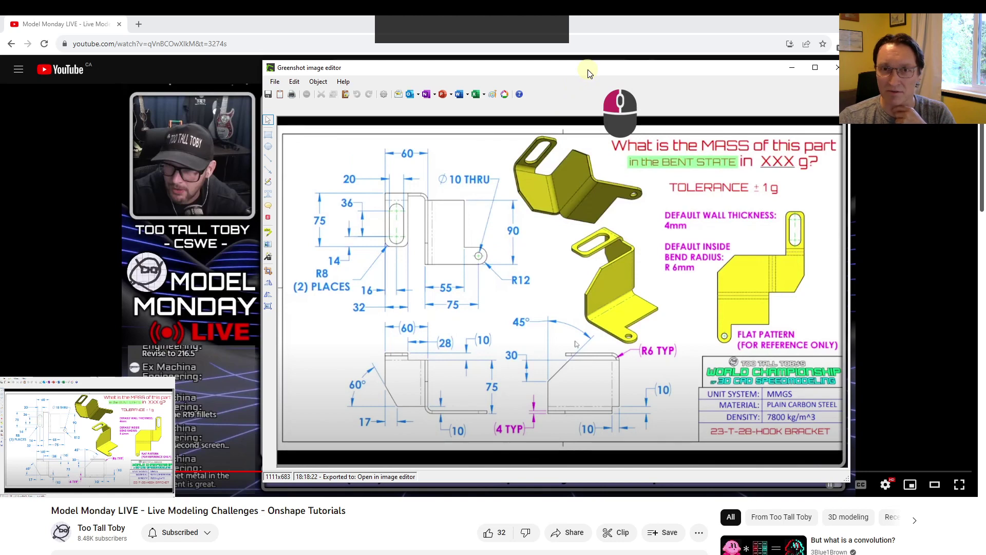
{"action": "left_click", "coordinate": [590, 74]}
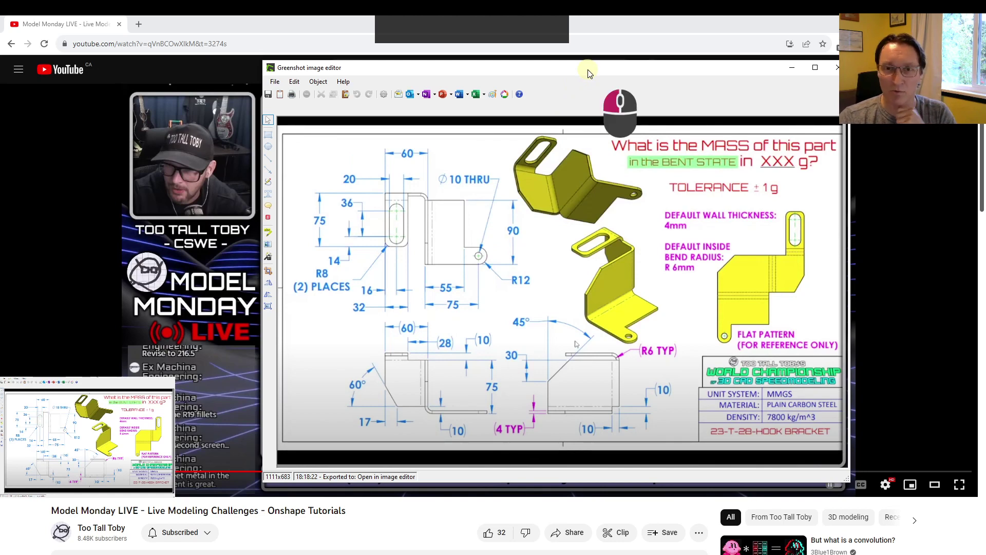
{"action": "left_click_drag", "start_coordinate": [589, 73], "coordinate": [578, 78]}
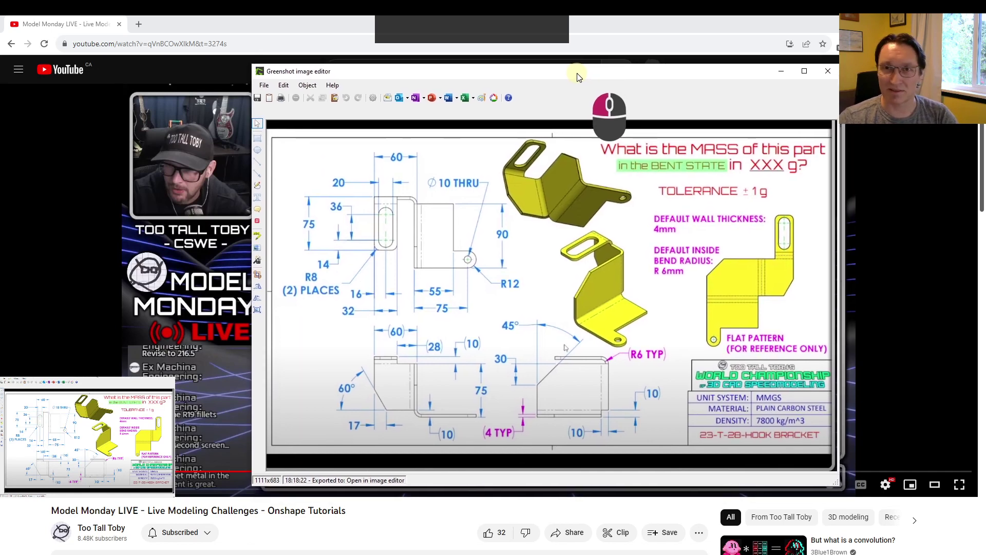
{"action": "left_click_drag", "start_coordinate": [579, 77], "coordinate": [0, 74]}
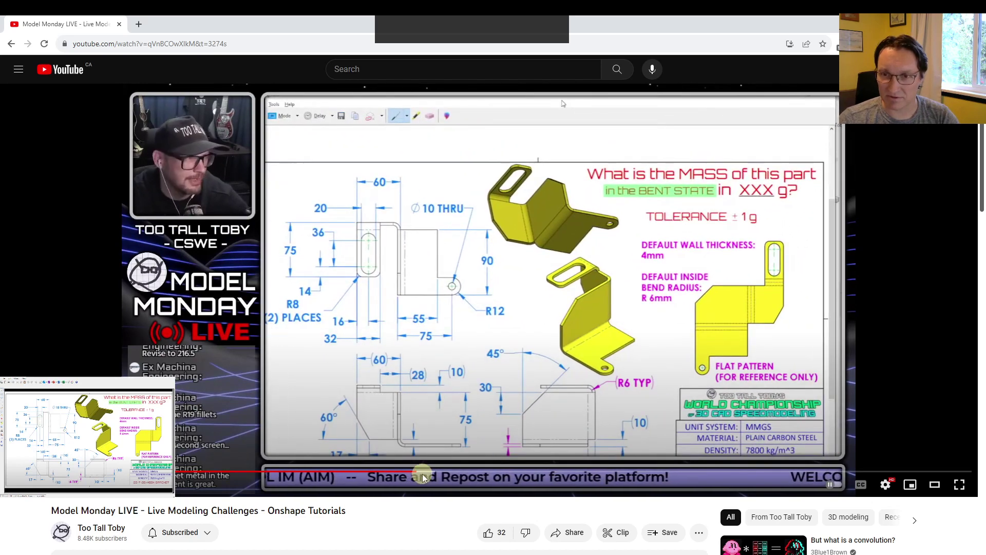
Skim the Model Monday video for how the hook bracket is modeled, from base sketch through sheet metal conversion, flange, extrude and tab attempts
{"action": "left_click_drag", "start_coordinate": [421, 470], "coordinate": [423, 469]}
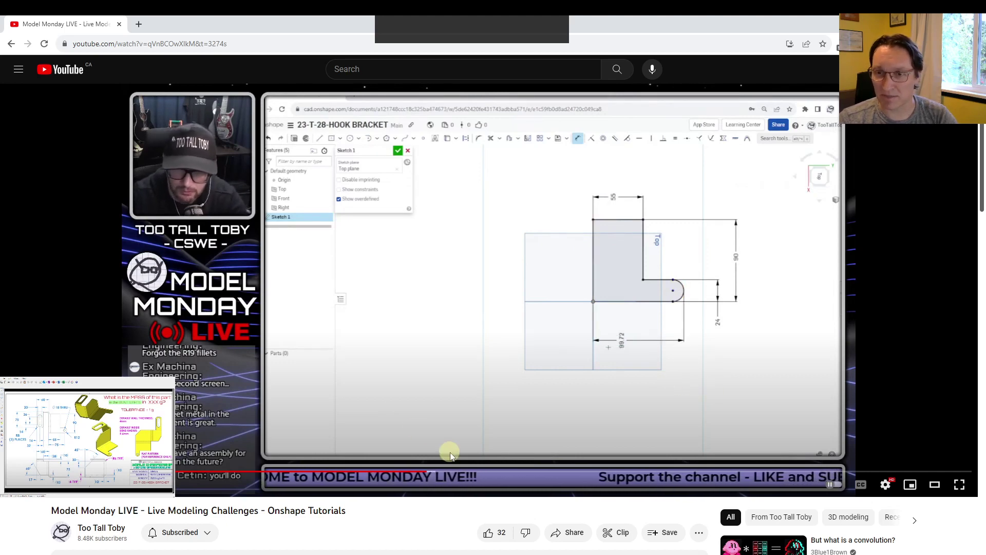
{"action": "left_click", "coordinate": [432, 475]}
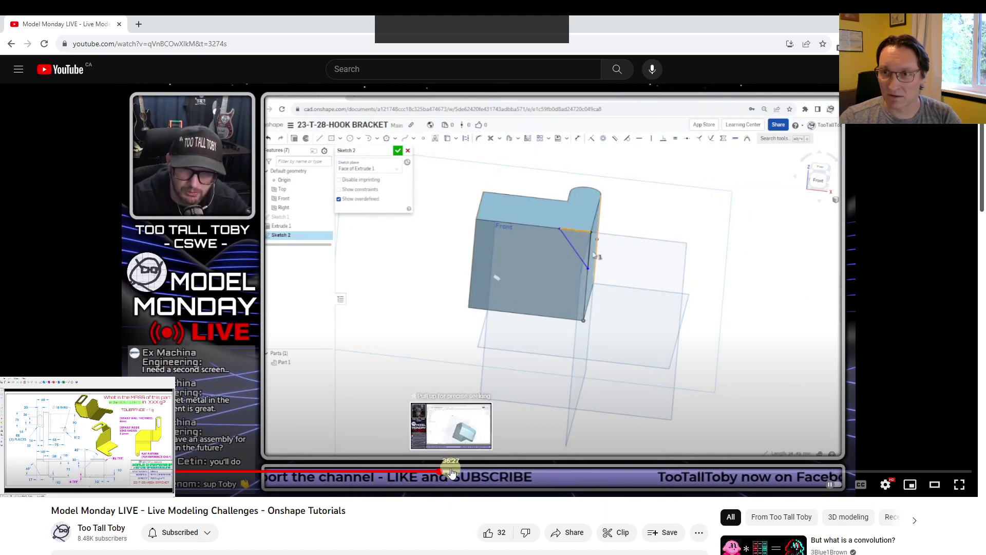
{"action": "left_click", "coordinate": [451, 472]}
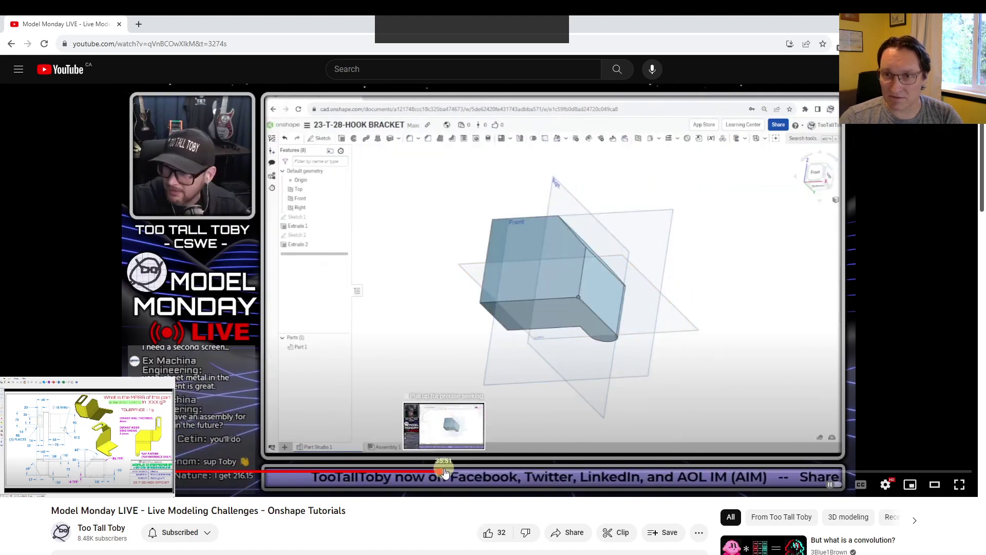
{"action": "left_click_drag", "start_coordinate": [445, 472], "coordinate": [450, 472]}
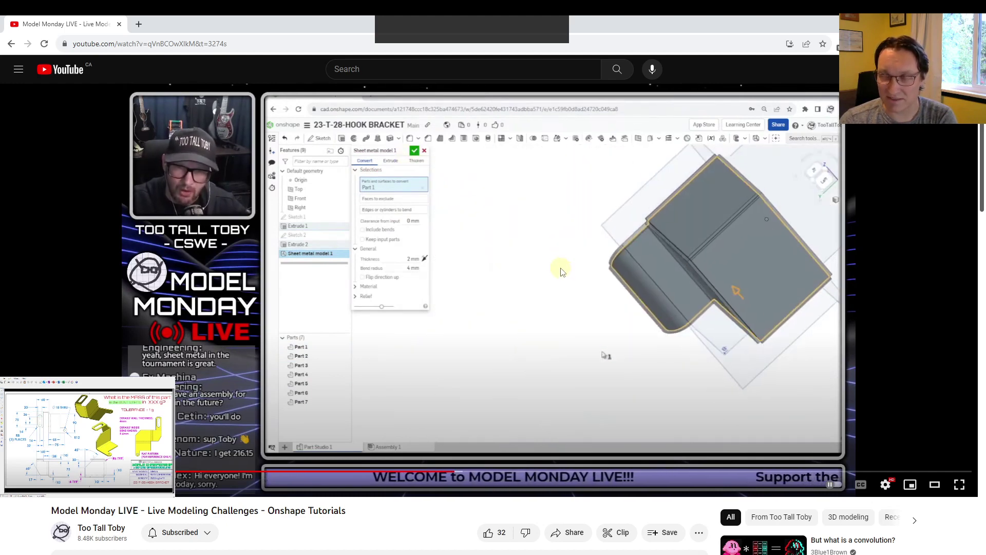
{"action": "left_click_drag", "start_coordinate": [455, 477], "coordinate": [460, 476]}
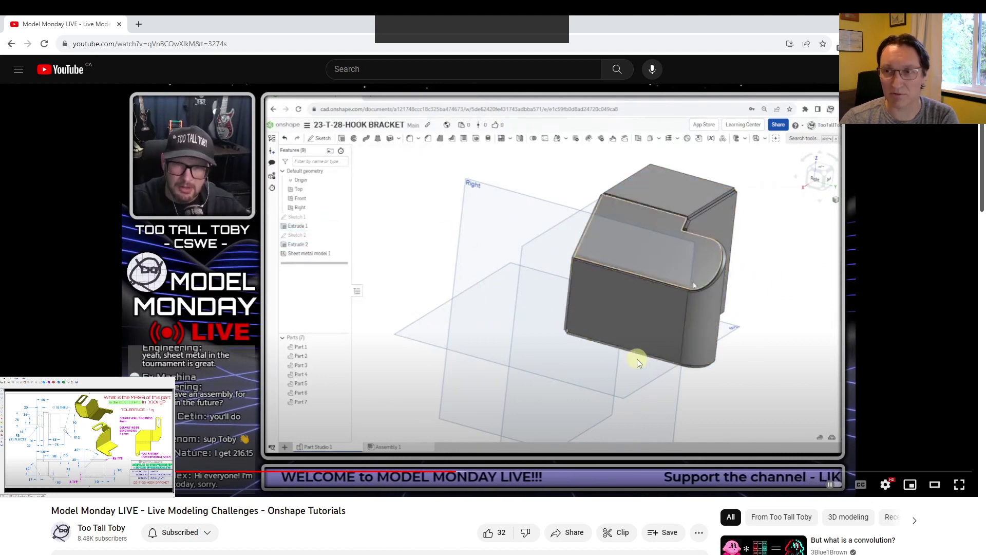
{"action": "mouse_move", "coordinate": [476, 475]}
{"action": "left_mouse_down"}
{"action": "mouse_move", "coordinate": [457, 476]}
{"action": "mouse_move", "coordinate": [485, 473]}
{"action": "left_mouse_up"}
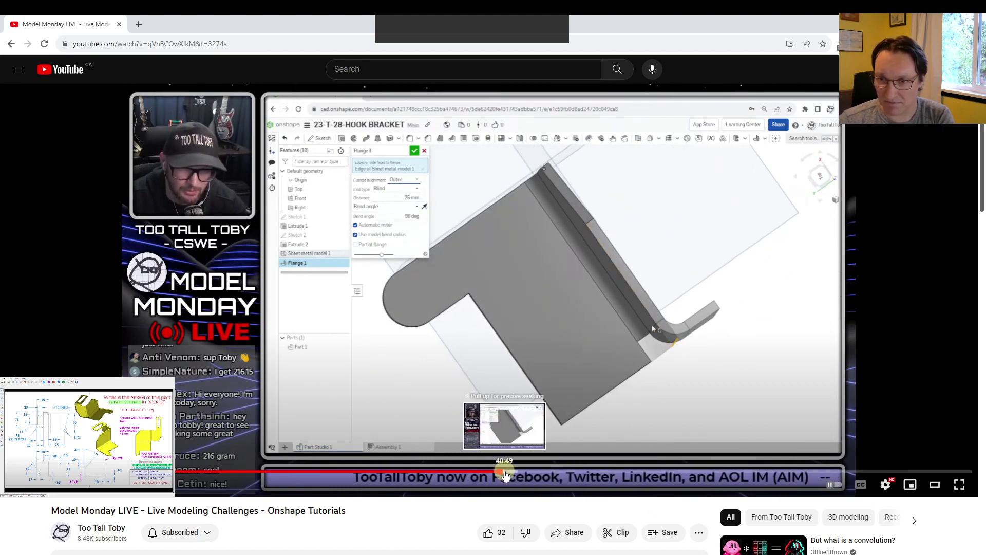
{"action": "left_click", "coordinate": [506, 473]}
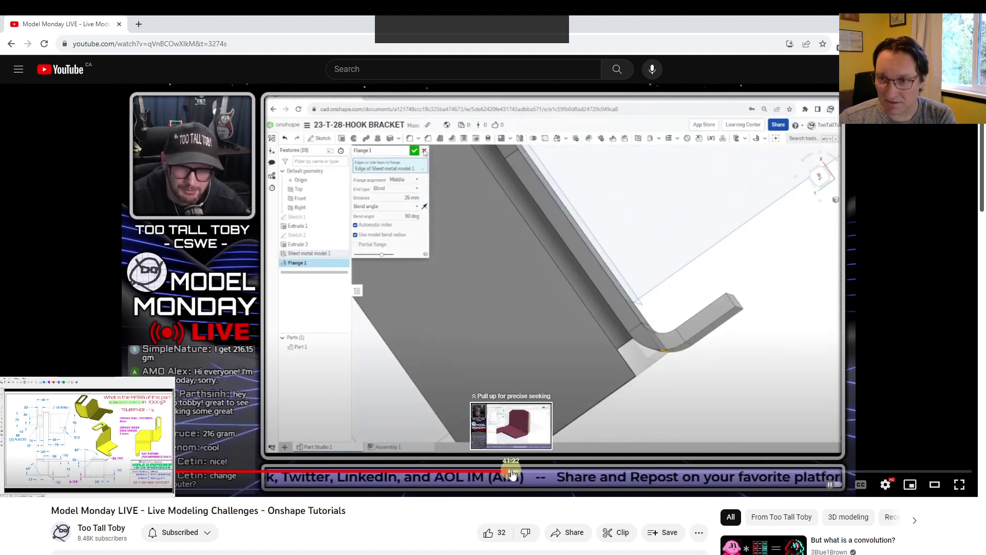
{"action": "left_click", "coordinate": [513, 472]}
{"action": "left_click", "coordinate": [508, 472]}
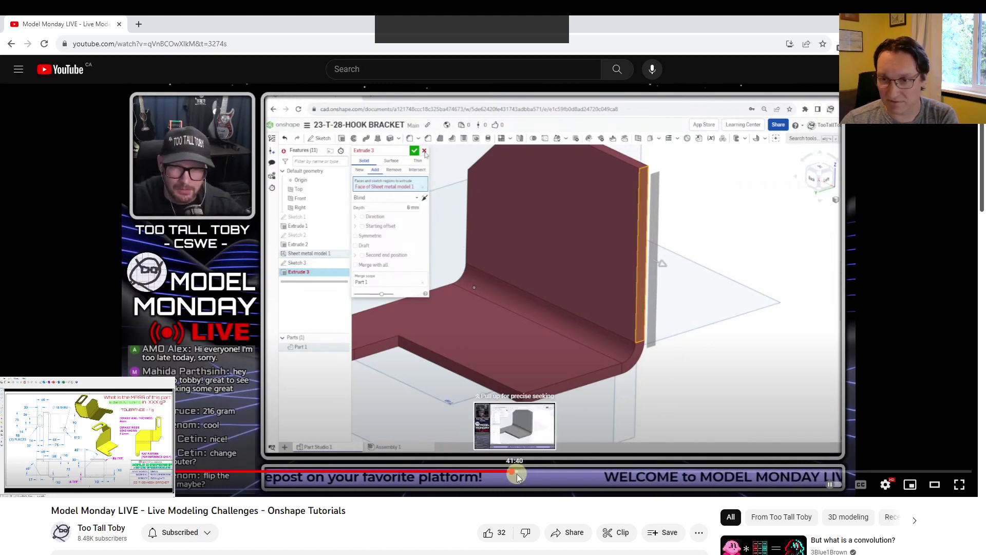
{"action": "mouse_move", "coordinate": [517, 473]}
{"action": "left_mouse_down"}
{"action": "mouse_move", "coordinate": [507, 475]}
{"action": "mouse_move", "coordinate": [521, 474]}
{"action": "left_mouse_up"}
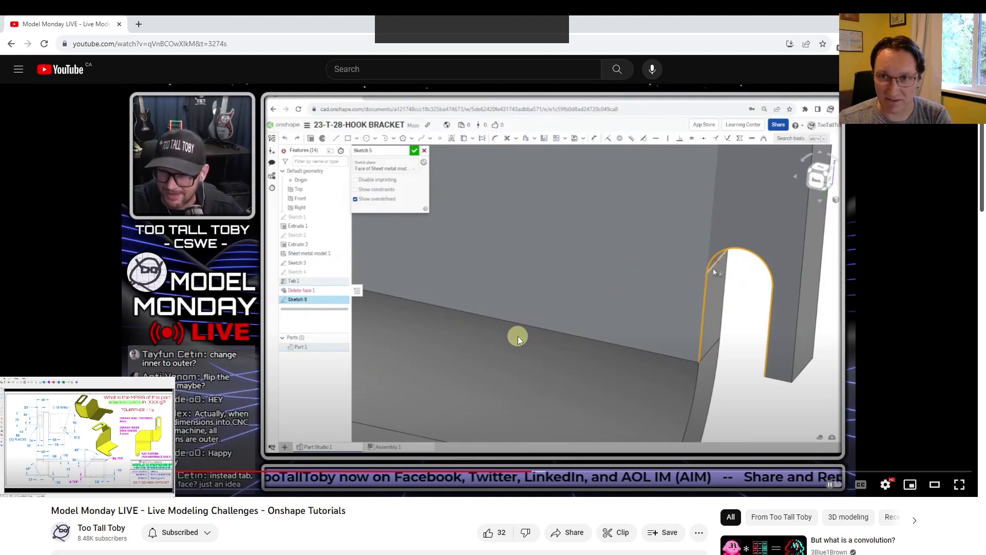
{"action": "left_click", "coordinate": [515, 316]}
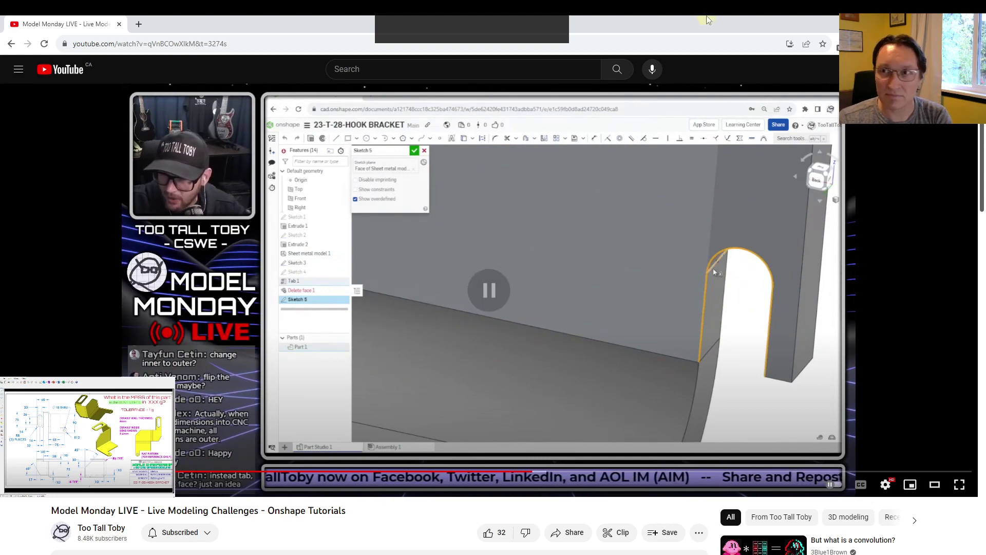
Switch to the Onshape document TTT 23T2B-Hook bracket Troubleshoot and start a sketch on the Top plane, viewed straight on
{"action": "key", "text": "alt+Tab"}
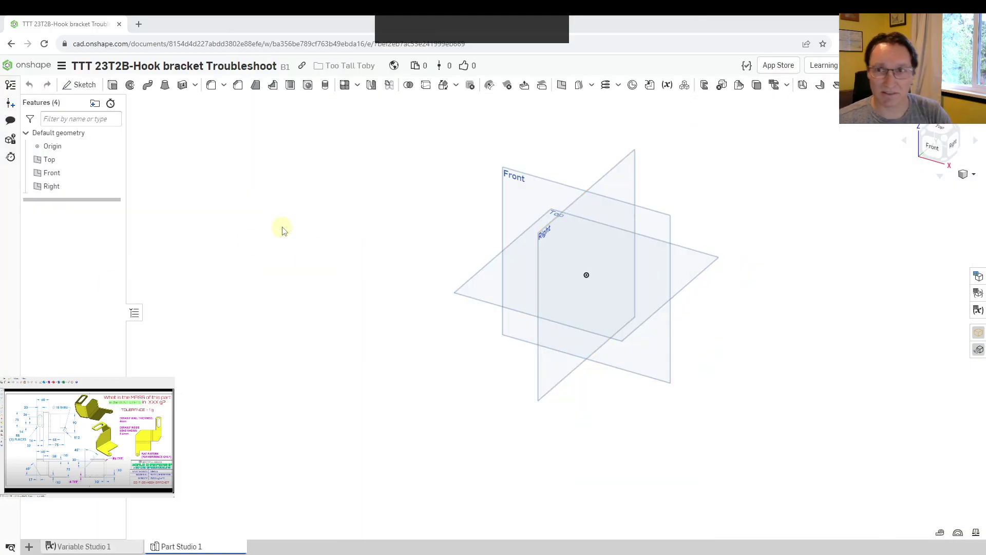
{"action": "left_click", "coordinate": [488, 301]}
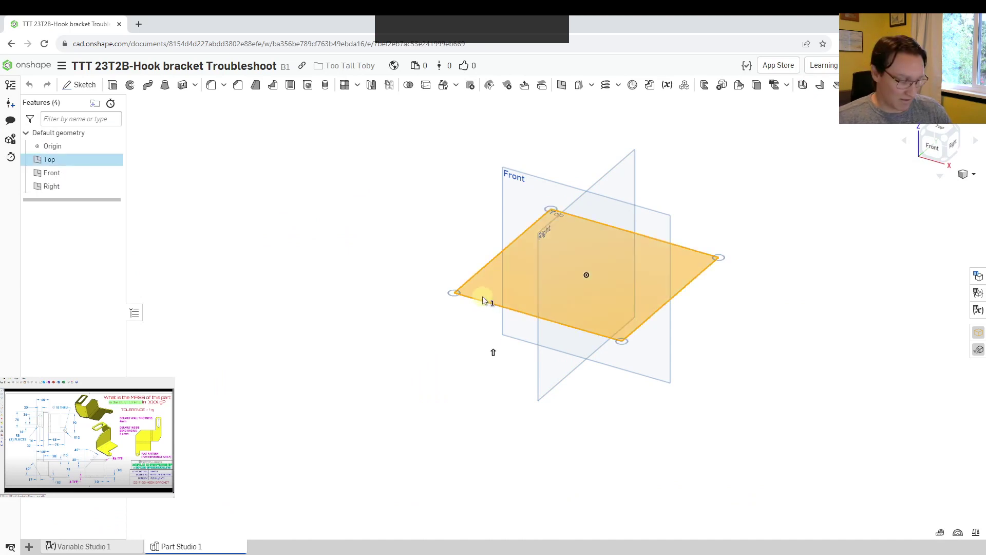
{"action": "key", "text": "s"}
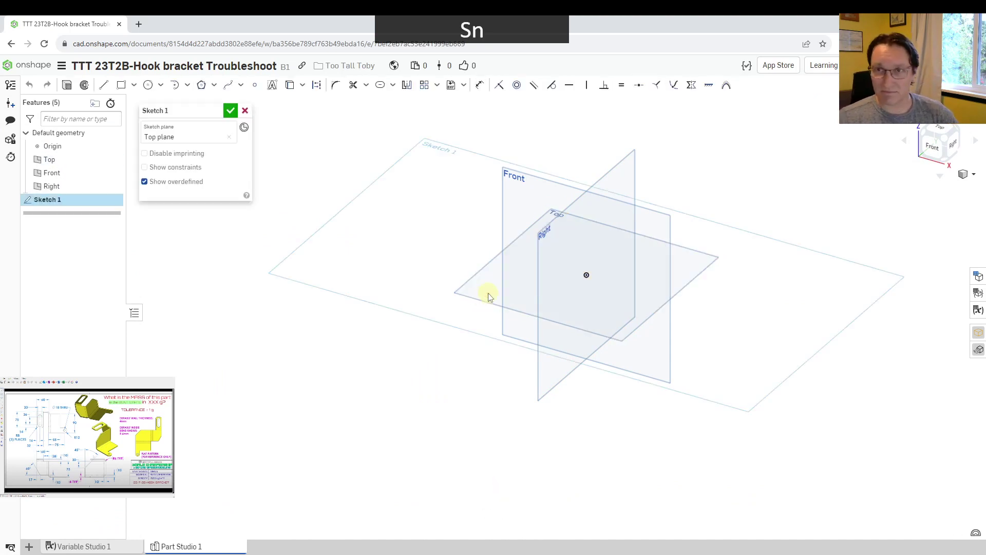
{"action": "key", "text": "Escape"}
{"action": "key", "text": "Escape"}
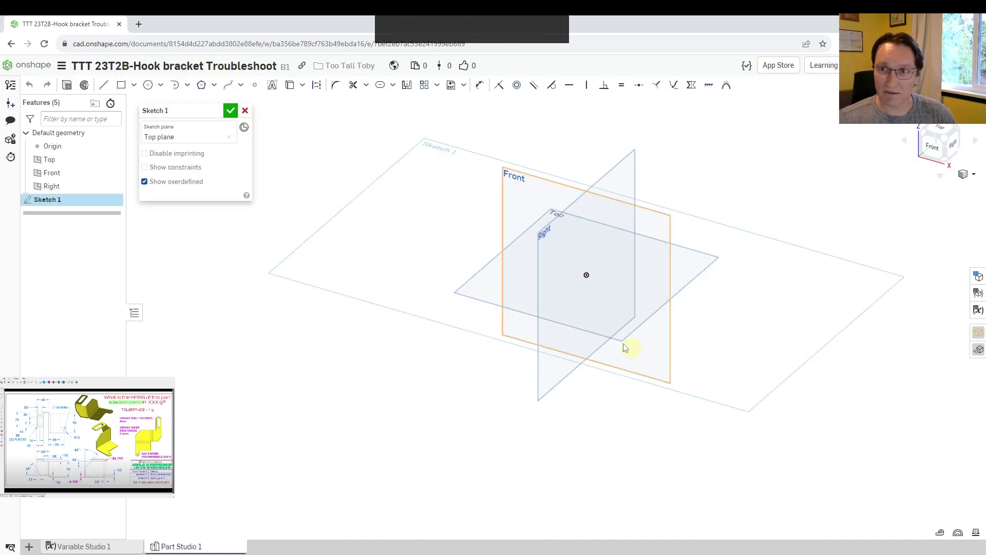
{"action": "key", "text": "n"}
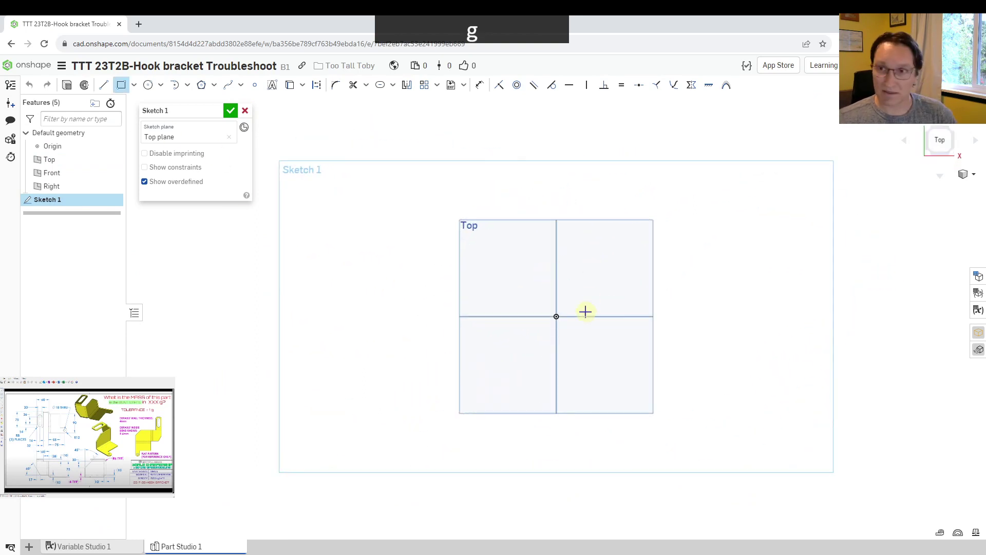
Sketch a corner rectangle starting at the origin, 55 mm wide and 90 mm high
{"action": "left_click", "coordinate": [555, 316]}
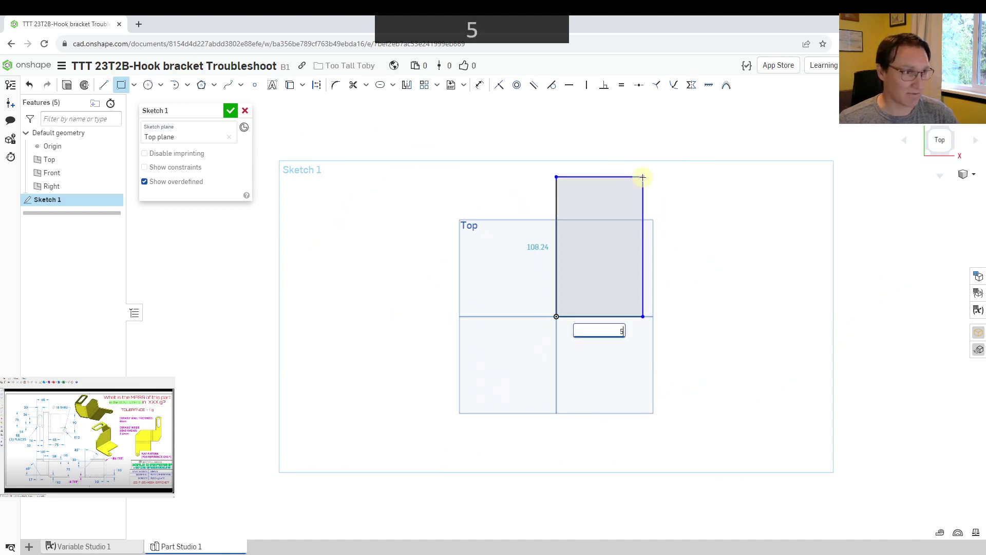
{"action": "type", "text": "55"}
{"action": "key", "text": "Return"}
{"action": "type", "text": "90"}
{"action": "key", "text": "Return"}
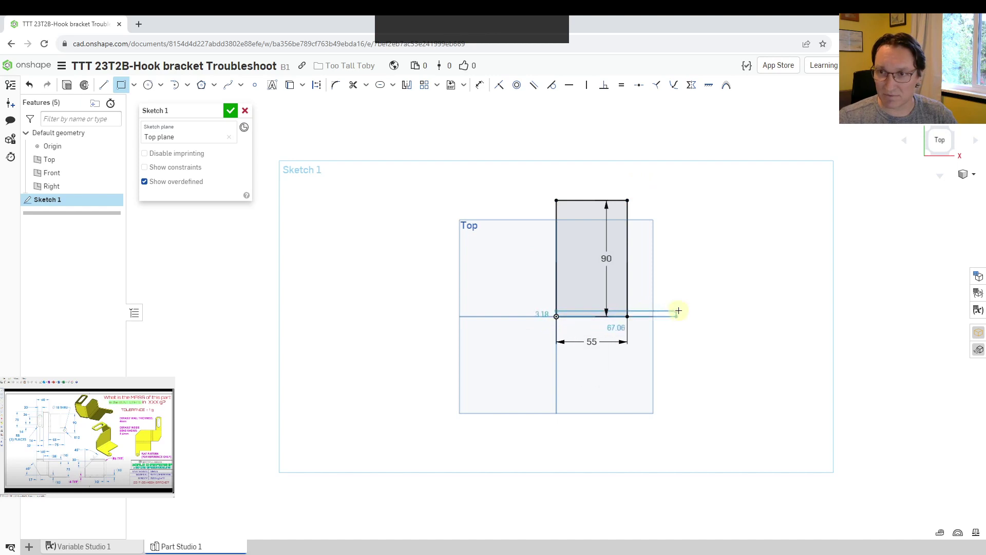
Sketch a second rectangle from the origin, 75 mm wide and 24 mm high, overlapping the first one
{"action": "left_click", "coordinate": [683, 291]}
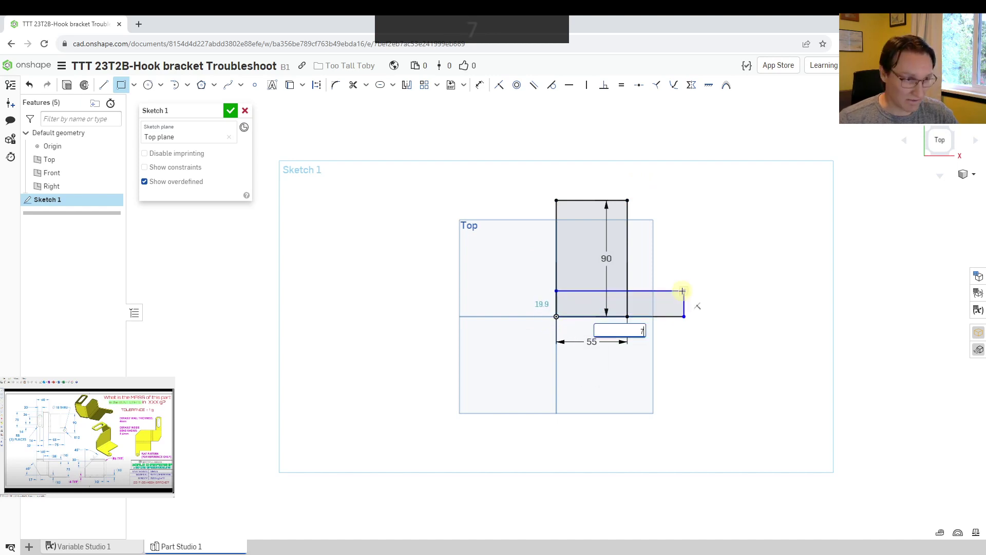
{"action": "type", "text": "75"}
{"action": "key", "text": "Return"}
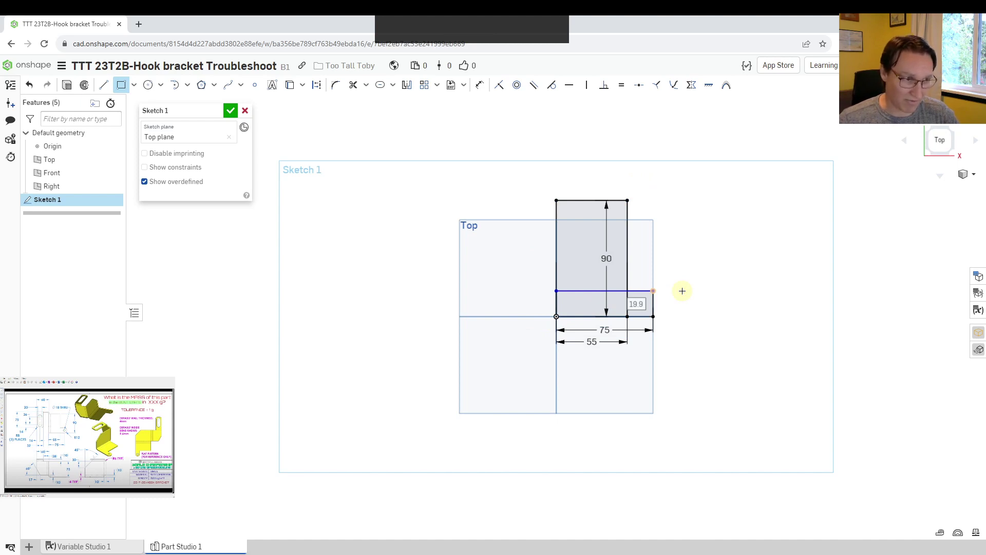
{"action": "type", "text": "24"}
{"action": "key", "text": "Return"}
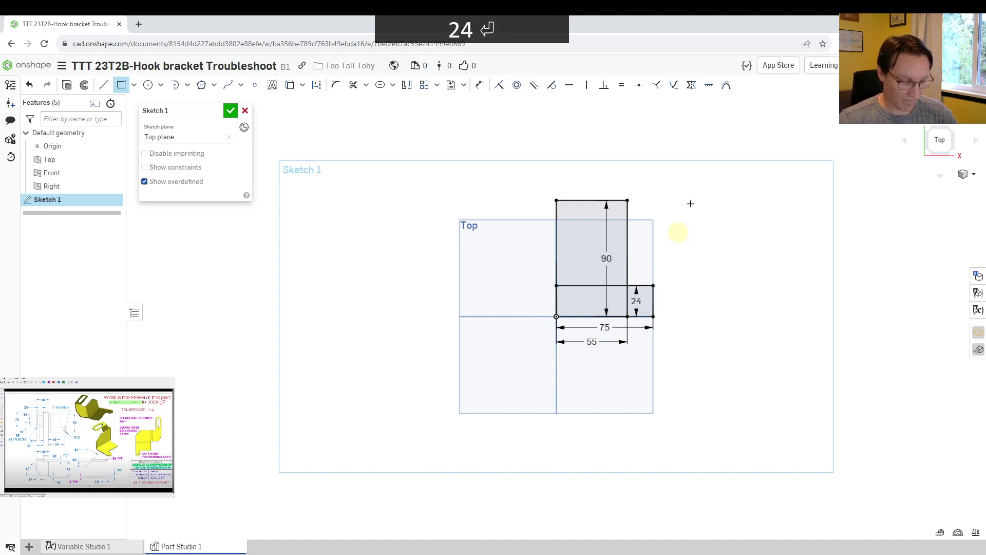
Sketch a circle centered on the midpoint of the 24 mm rectangle's outer end edge, reaching that edge's corners
{"action": "scroll", "coordinate": [704, 250], "scroll_direction": "up", "scroll_amount": 3}
{"action": "key", "text": "c"}
{"action": "left_click", "coordinate": [619, 336]}
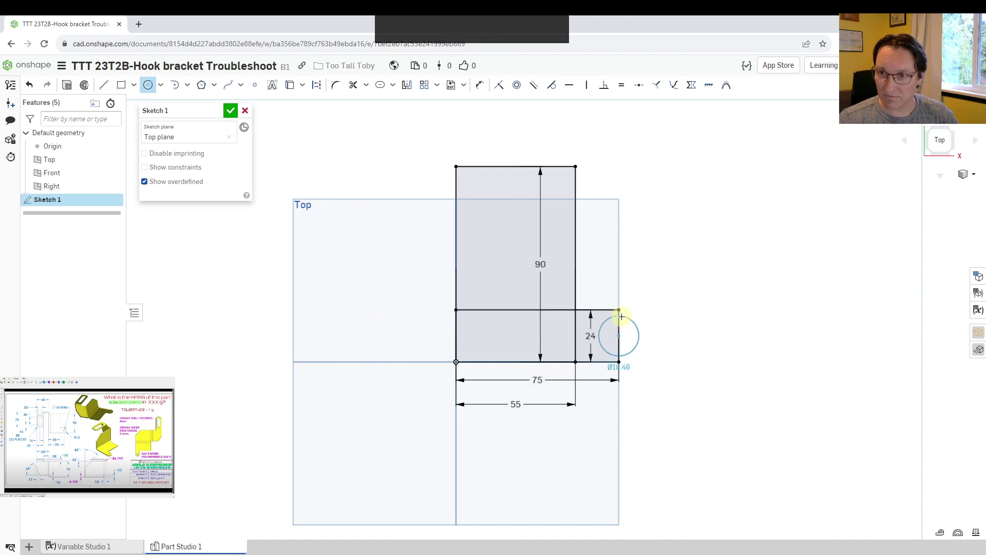
{"action": "left_click", "coordinate": [619, 310]}
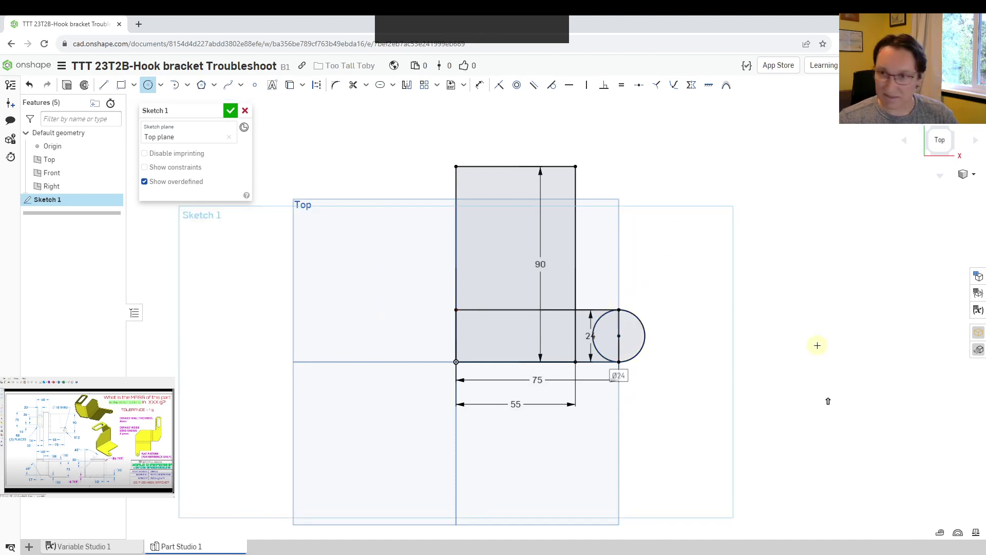
Extrude all regions of the sketch as a new solid with a blind depth of 75 mm
{"action": "key", "text": "shift+e"}
{"action": "right_click_drag", "start_coordinate": [709, 392], "coordinate": [643, 370]}
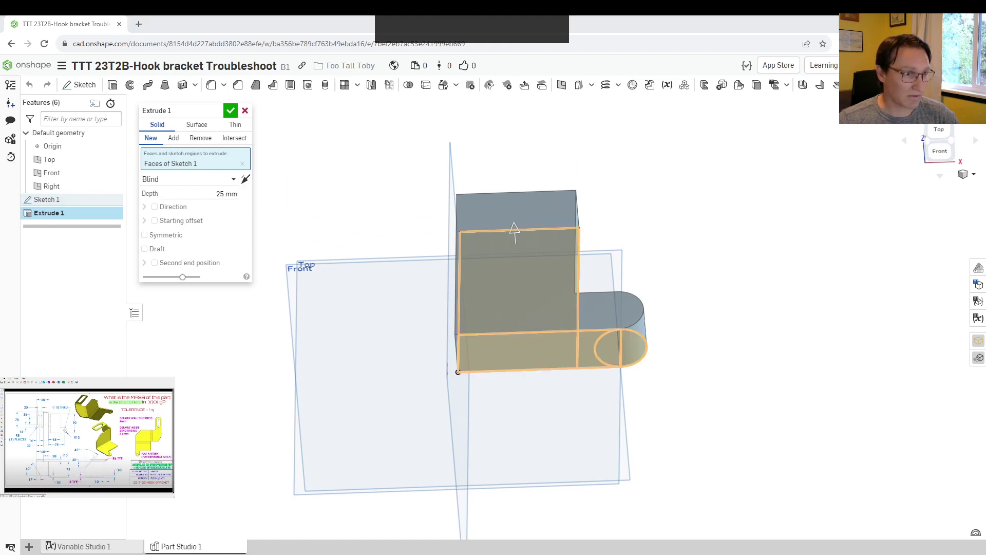
{"action": "left_click", "coordinate": [223, 198]}
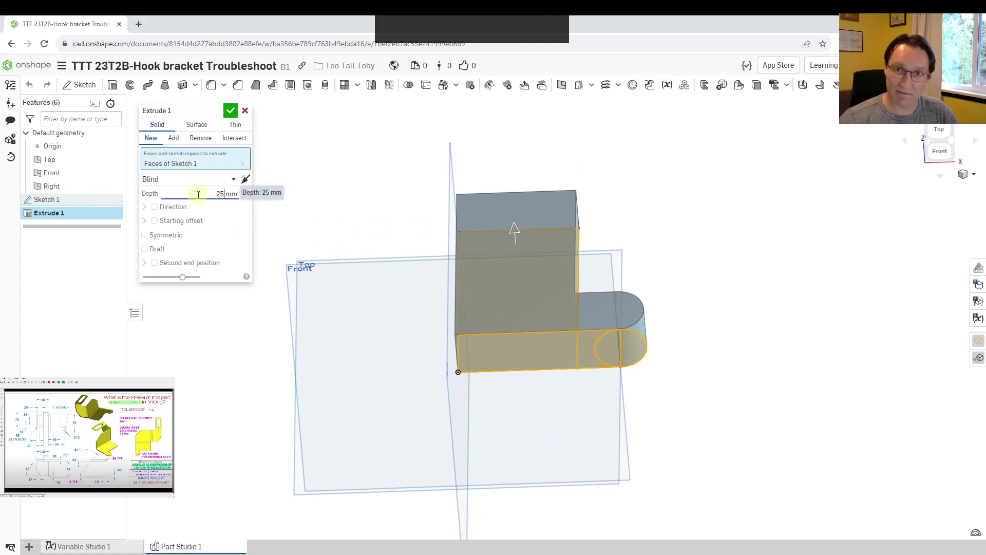
{"action": "double_click", "coordinate": [198, 195]}
{"action": "type", "text": "75"}
{"action": "key", "text": "Return"}
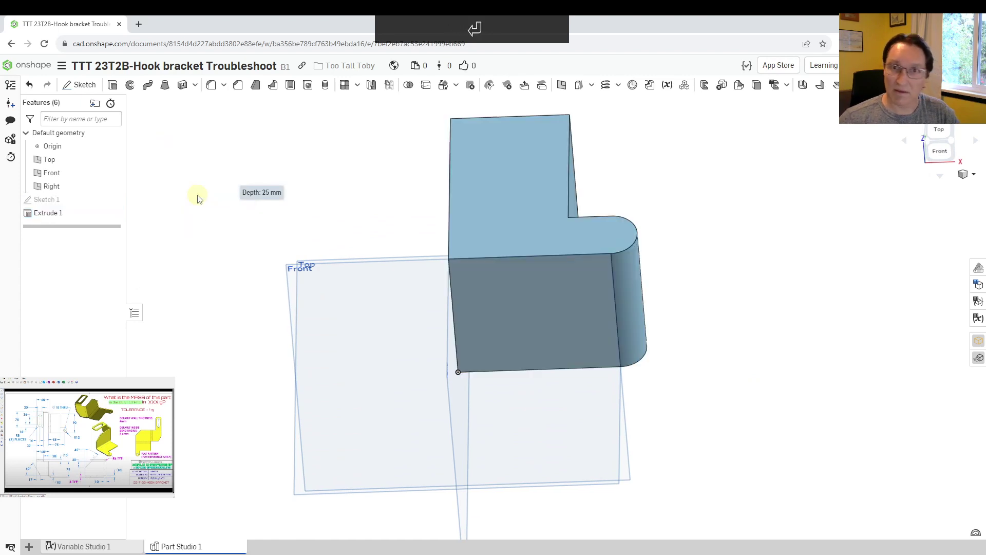
Chamfer the upper front edge of the block using distance and angle, 30 mm at 45 degrees
{"action": "right_click_drag", "start_coordinate": [243, 241], "coordinate": [408, 194]}
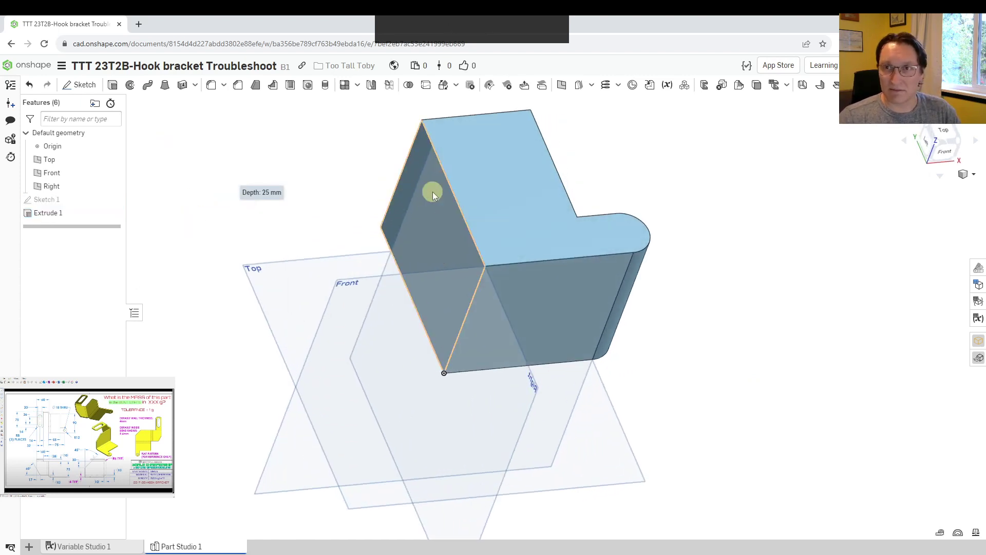
{"action": "left_click", "coordinate": [566, 259]}
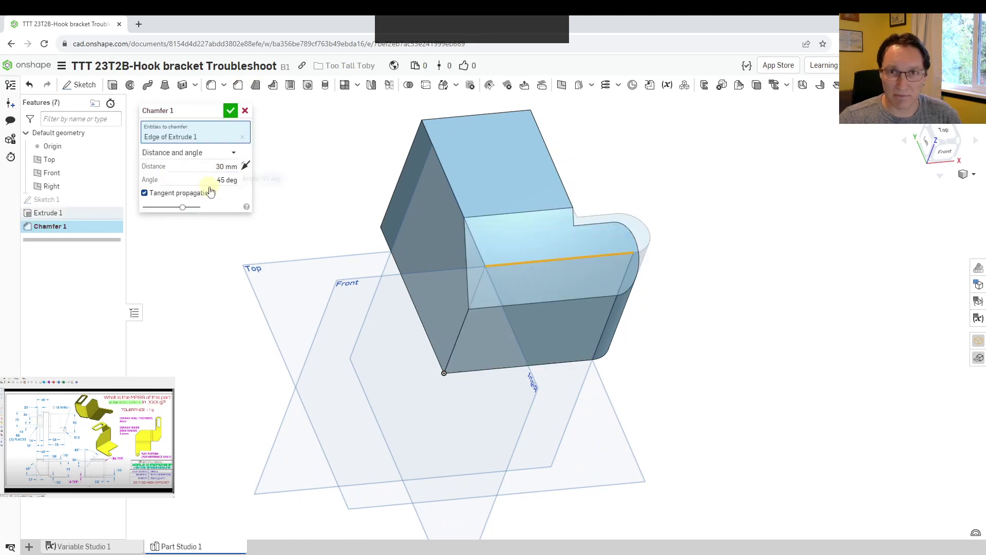
{"action": "left_click", "coordinate": [231, 110]}
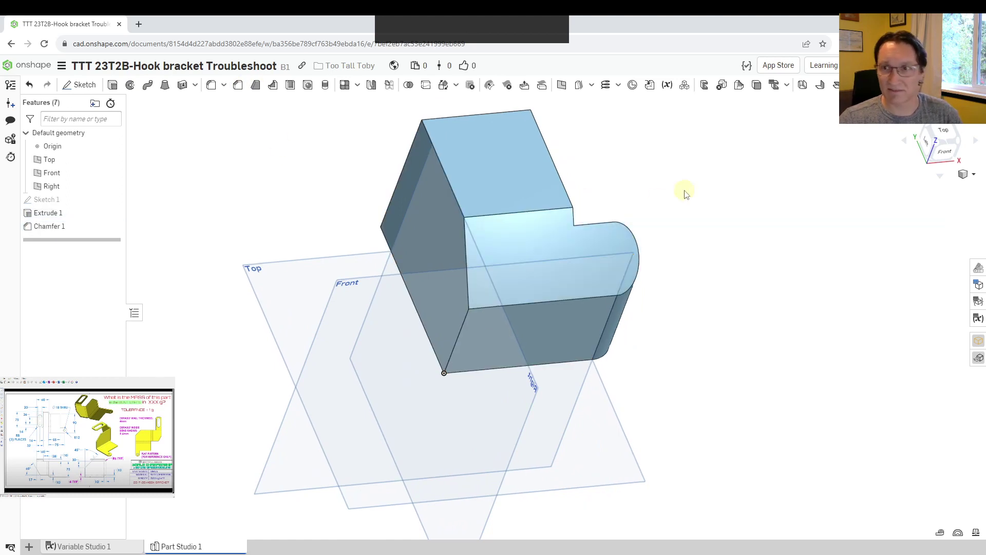
Start a sheet metal model by trying to convert the whole block, open the sheet metal table and flat view, and clear the block selection
{"action": "right_click_drag", "start_coordinate": [685, 192], "coordinate": [745, 202]}
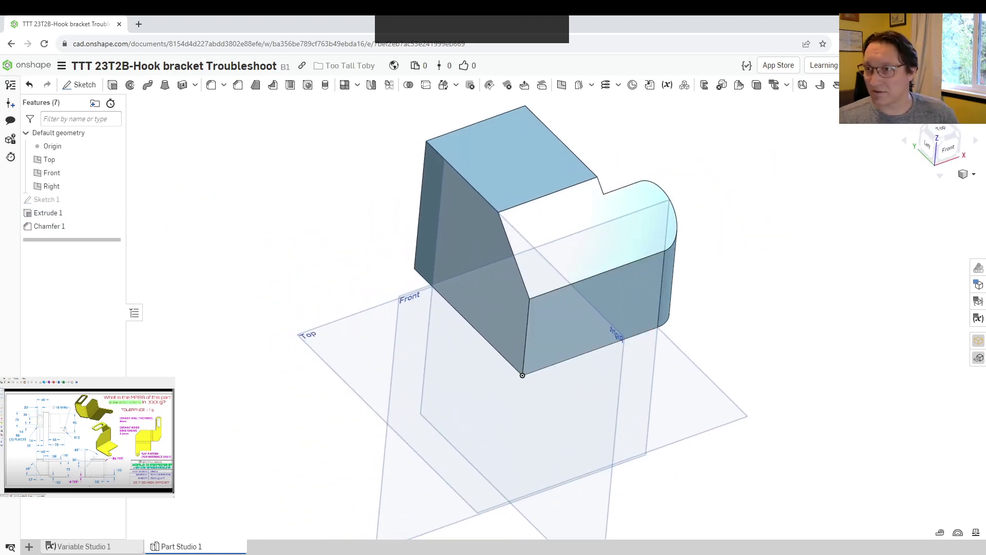
{"action": "left_click", "coordinate": [803, 85]}
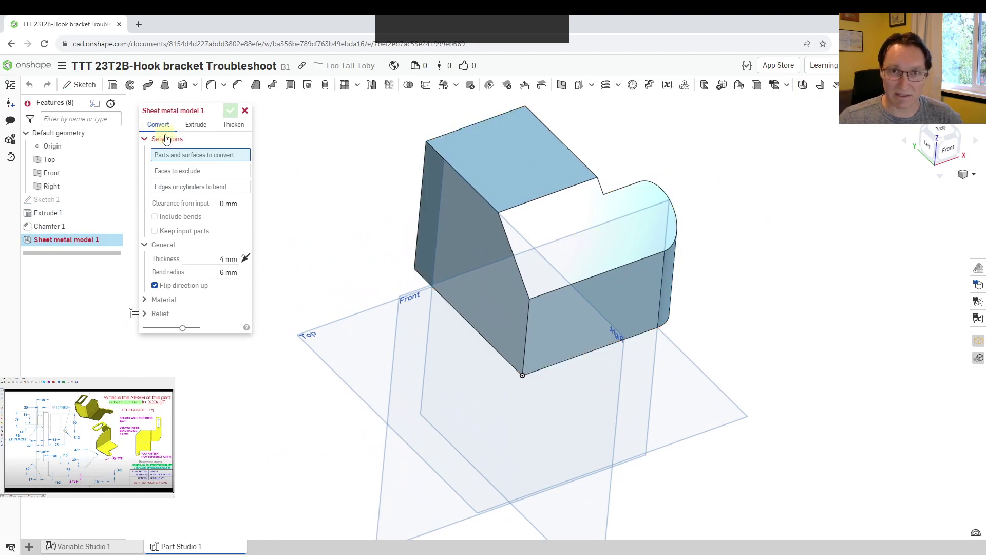
{"action": "left_click", "coordinate": [467, 205]}
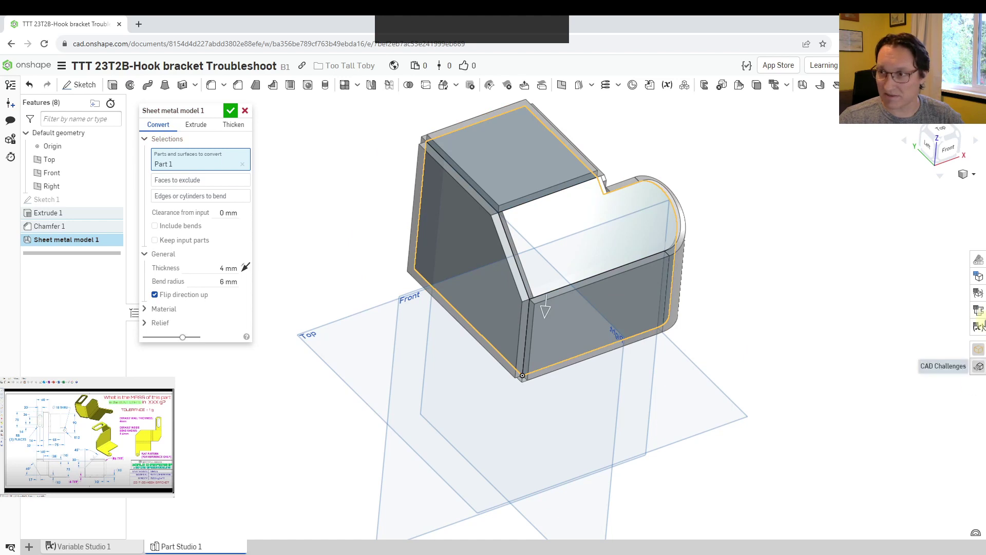
{"action": "left_click", "coordinate": [979, 310]}
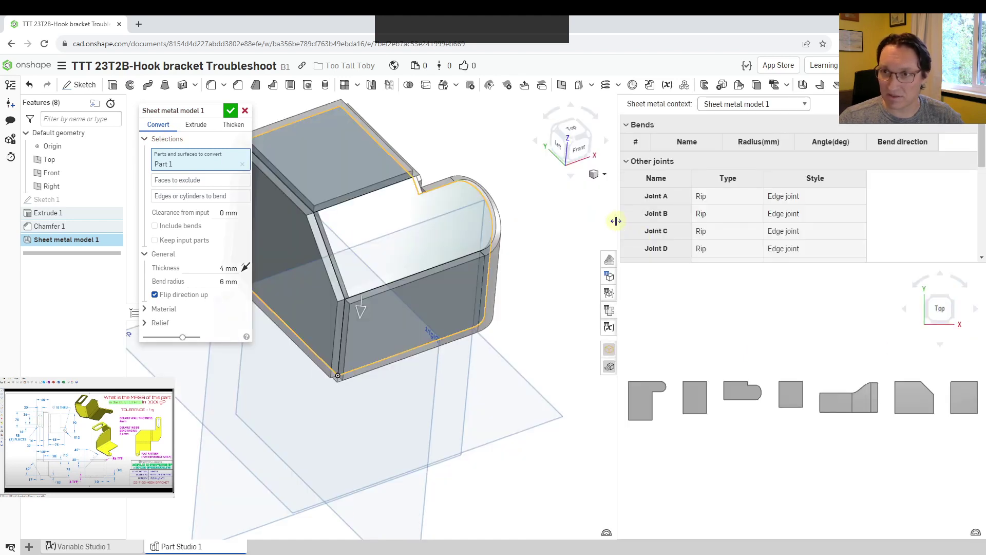
{"action": "left_click_drag", "start_coordinate": [616, 221], "coordinate": [801, 267]}
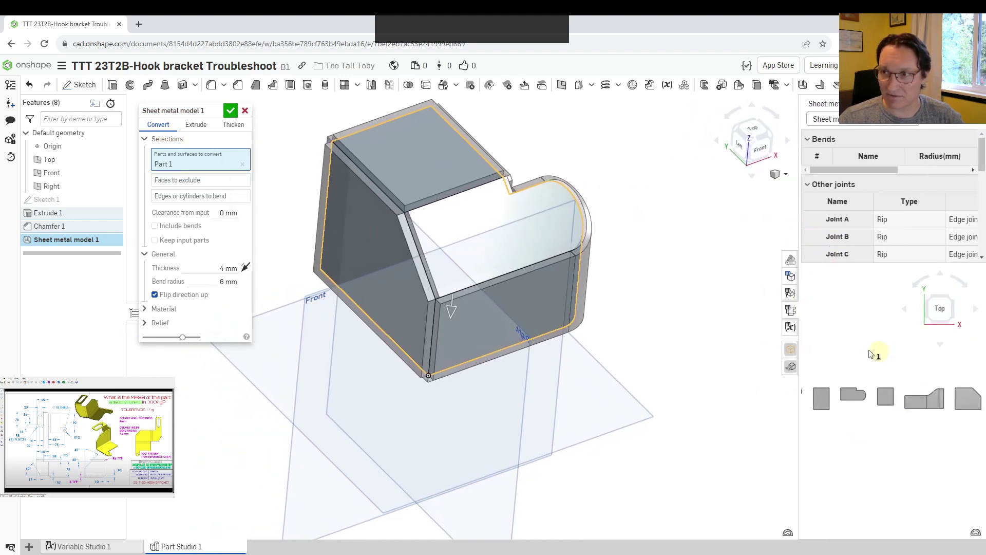
{"action": "left_click", "coordinate": [243, 165]}
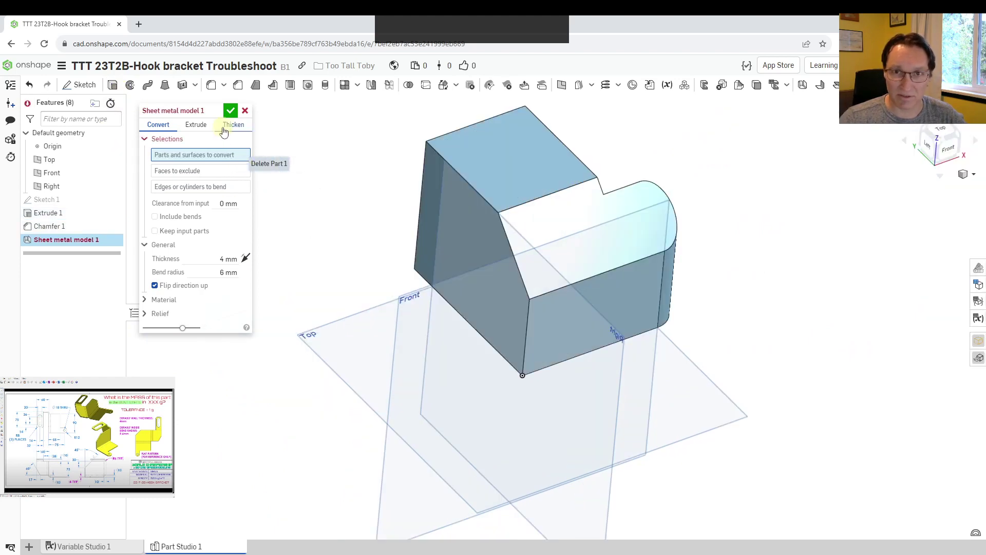
Define the sheet metal model with Thicken from the block's bottom face and pentagonal side face, bending along their shared edge
{"action": "left_click", "coordinate": [230, 126]}
{"action": "right_click_drag", "start_coordinate": [480, 303], "coordinate": [479, 328]}
{"action": "left_click", "coordinate": [479, 328]}
{"action": "left_click", "coordinate": [430, 294]}
{"action": "right_click_drag", "start_coordinate": [430, 294], "coordinate": [604, 235]}
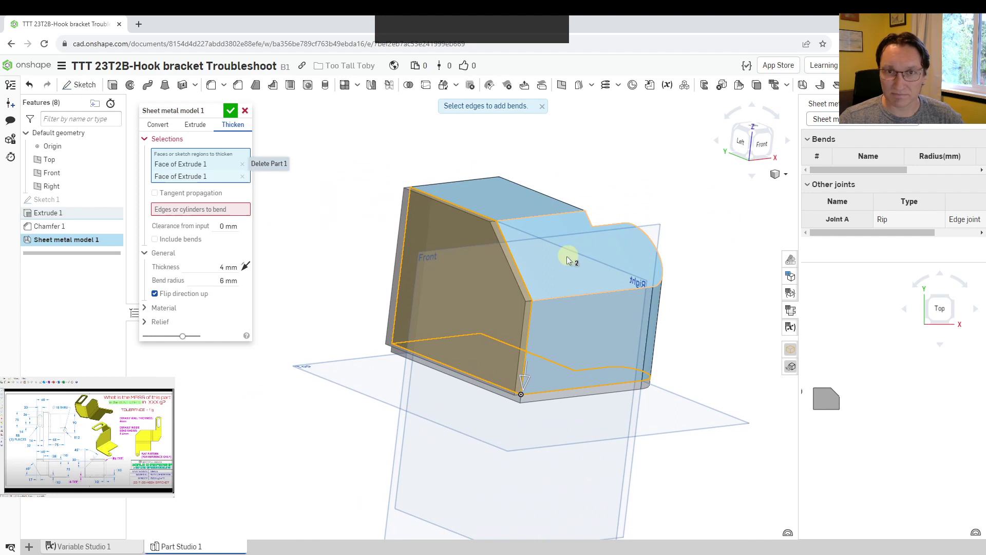
{"action": "left_click", "coordinate": [218, 211]}
{"action": "right_click_drag", "start_coordinate": [483, 344], "coordinate": [478, 226]}
{"action": "left_click", "coordinate": [472, 384]}
Set the sheet metal thickness to the Thk variable and the bend radius to #Rad, checking both definitions in Variable Studio 1
{"action": "left_click", "coordinate": [226, 276]}
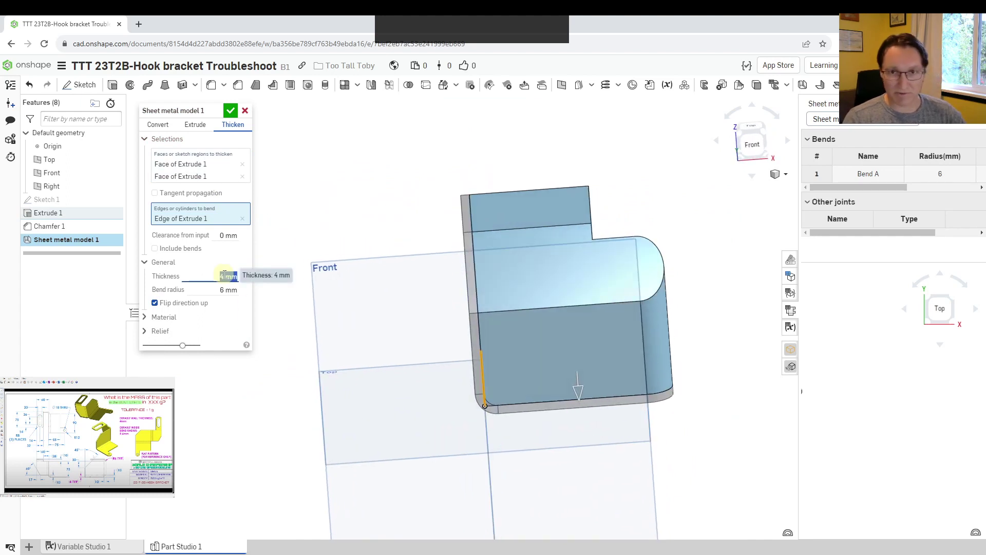
{"action": "type", "text": "t"}
{"action": "key", "text": "Return"}
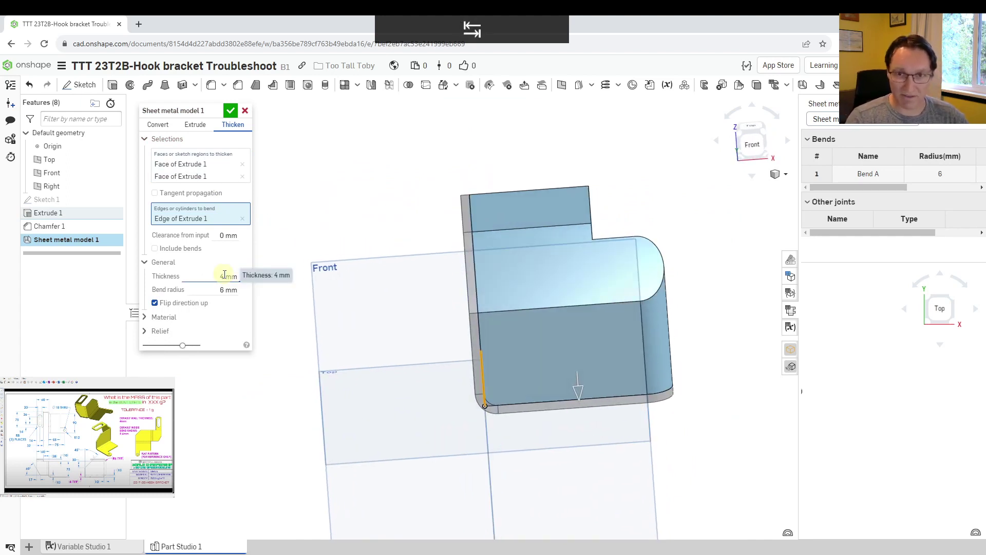
{"action": "type", "text": "ra"}
{"action": "key", "text": "Return"}
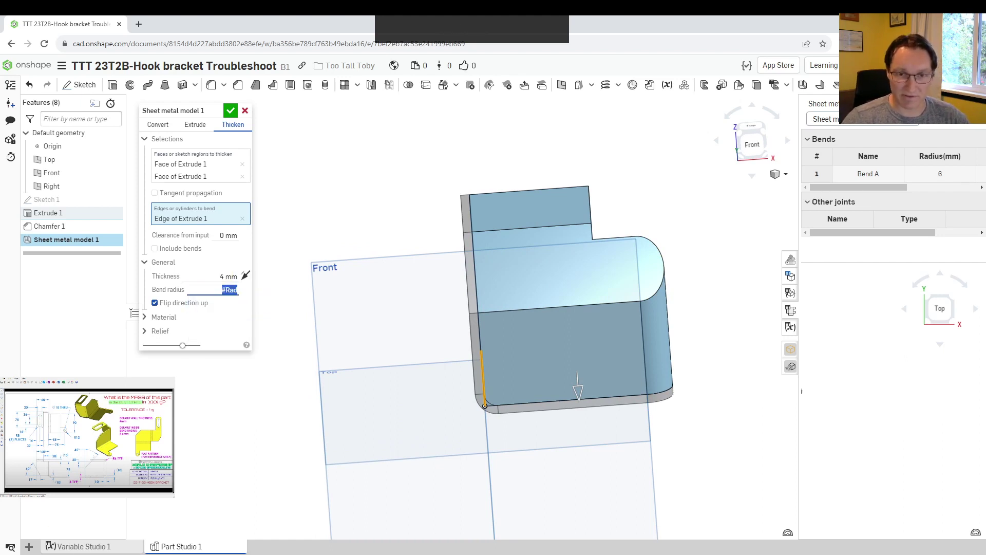
{"action": "left_click", "coordinate": [94, 546]}
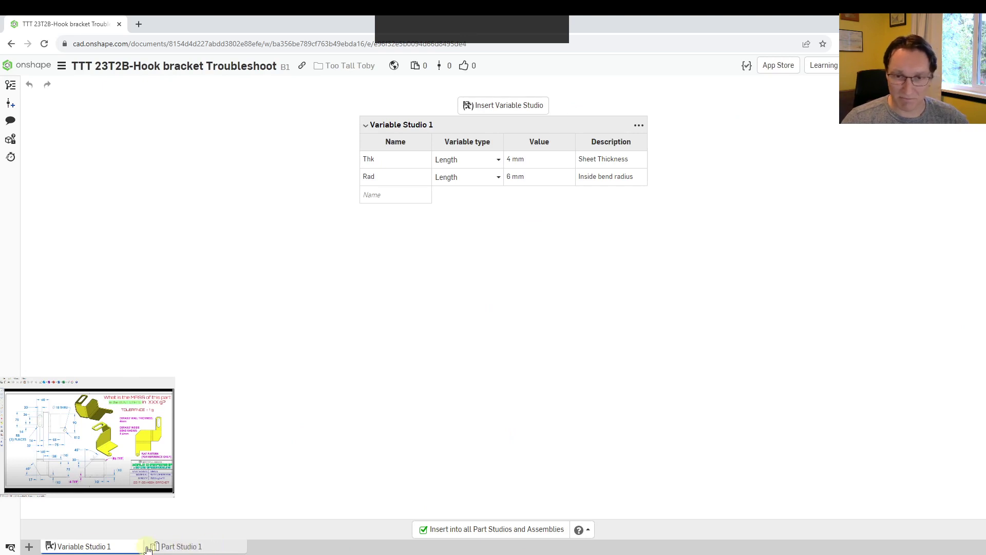
{"action": "left_click", "coordinate": [163, 547]}
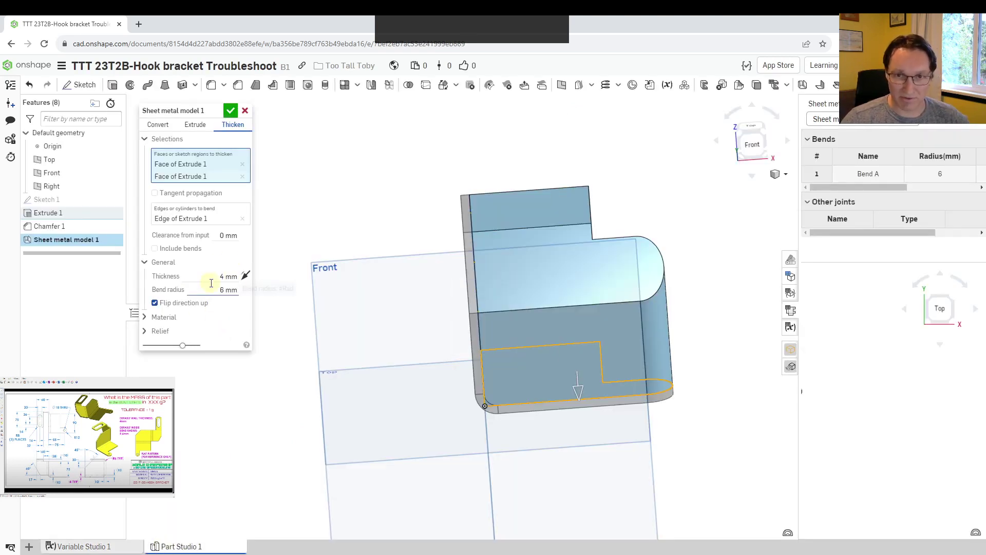
{"action": "left_click", "coordinate": [211, 290]}
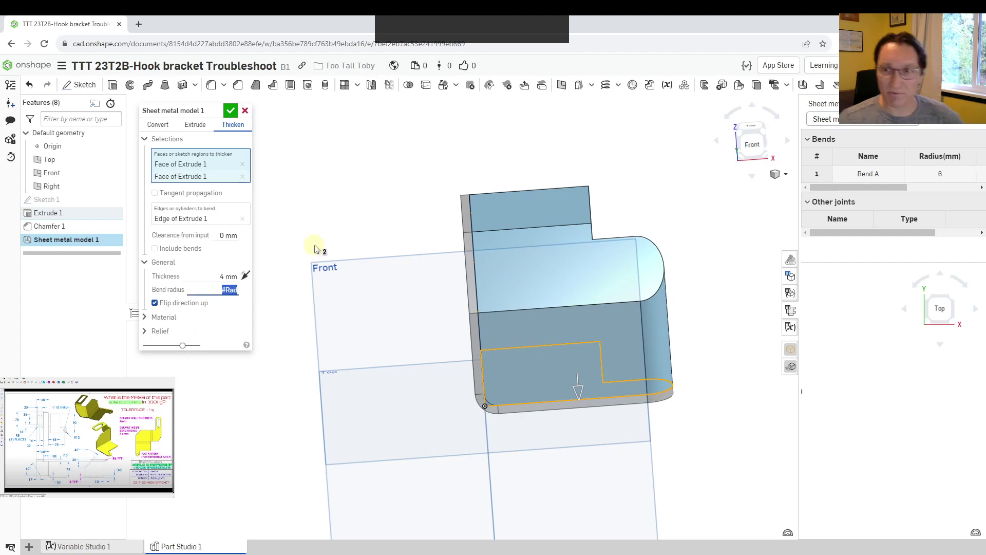
Flip the sheet metal thickness direction so the walls lie inside the block, and accept the sheet metal model
{"action": "right_click_drag", "start_coordinate": [383, 319], "coordinate": [403, 310]}
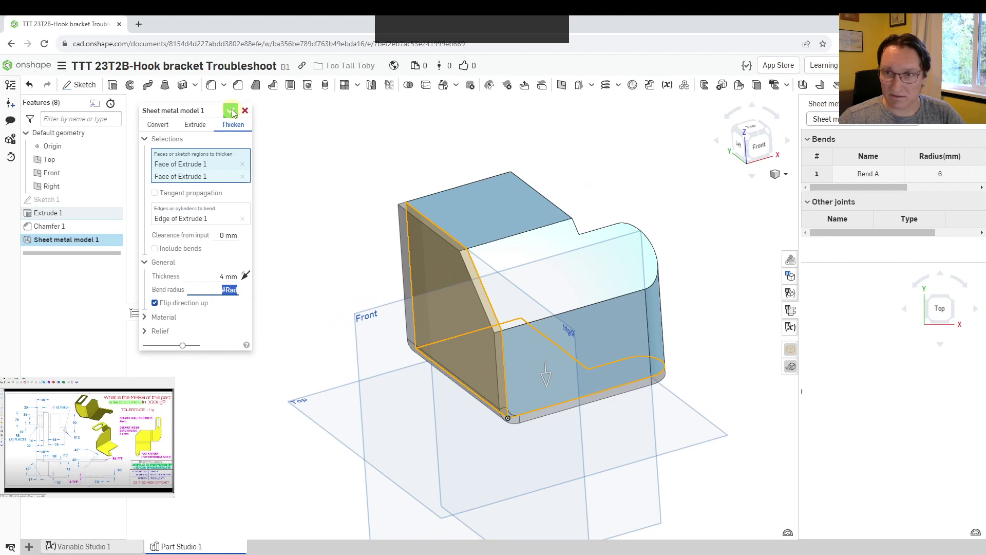
{"action": "right_click_drag", "start_coordinate": [469, 229], "coordinate": [440, 196]}
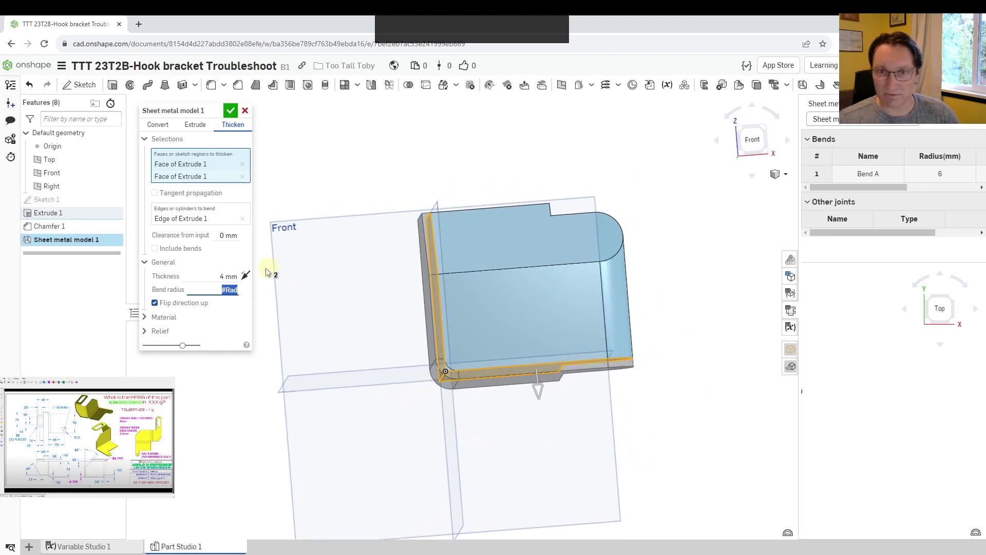
{"action": "left_click", "coordinate": [245, 276]}
{"action": "right_click_drag", "start_coordinate": [397, 266], "coordinate": [434, 282]}
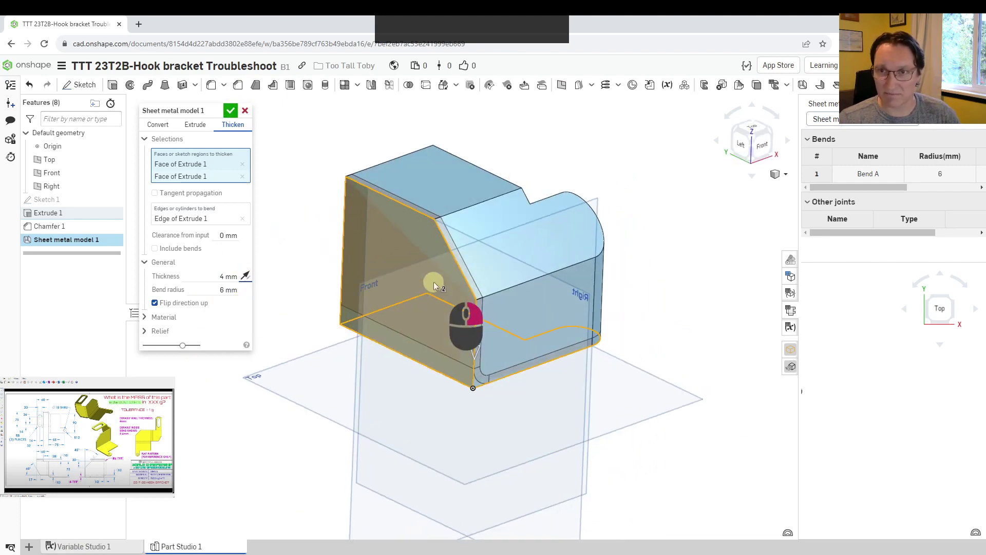
{"action": "left_click", "coordinate": [232, 117]}
Delete the original solid block, leaving only the bent sheet metal part
{"action": "right_click_drag", "start_coordinate": [606, 170], "coordinate": [577, 347]}
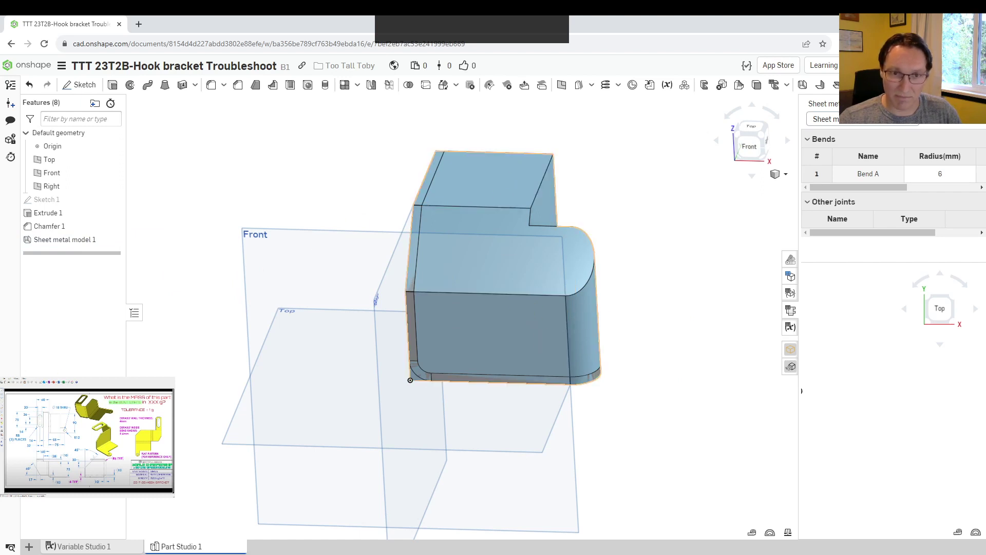
{"action": "right_click", "coordinate": [67, 407]}
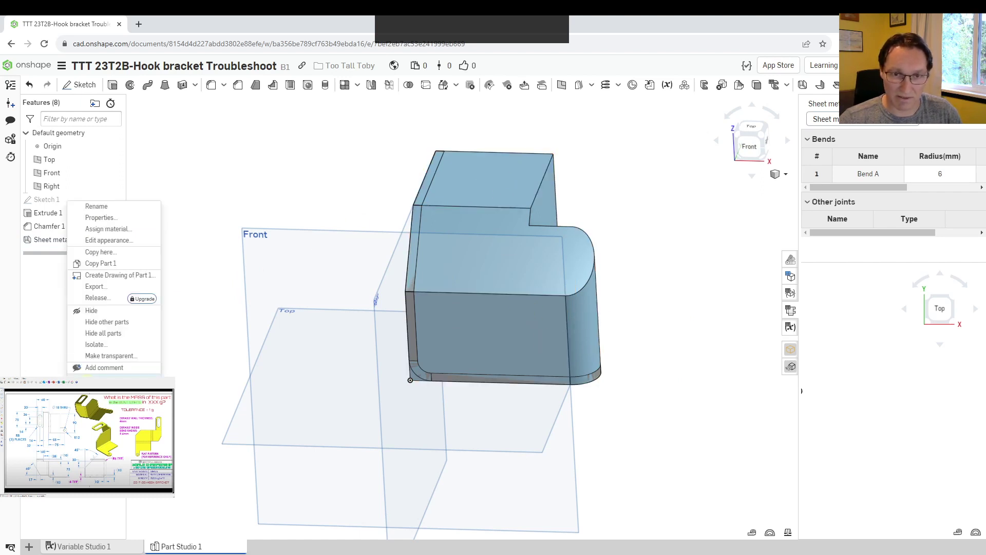
{"action": "left_click", "coordinate": [98, 411]}
{"action": "left_click", "coordinate": [230, 110]}
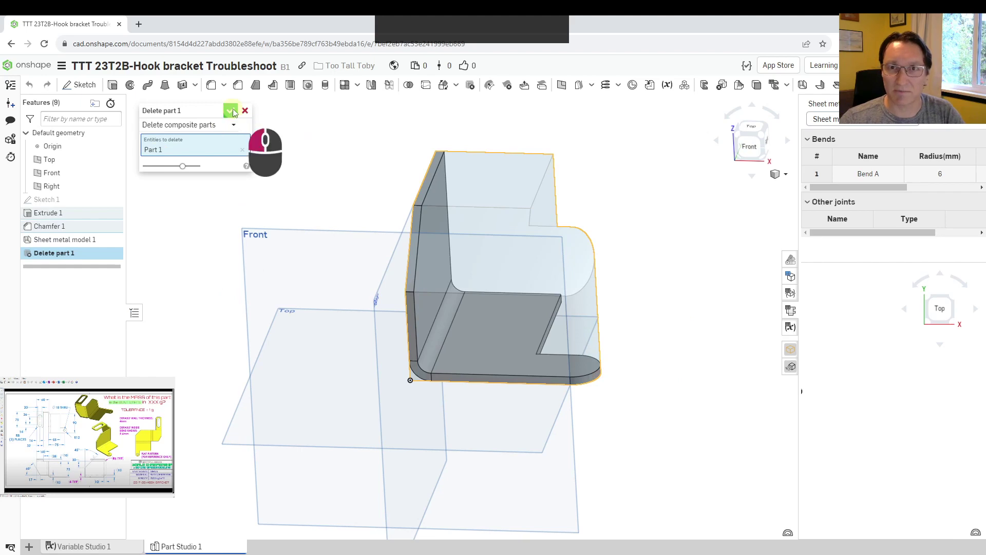
Sketch a 10 mm wide rectangle on the upright wall's inner face, extending outward from the full height of its rear edge
{"action": "right_click_drag", "start_coordinate": [486, 218], "coordinate": [522, 249]}
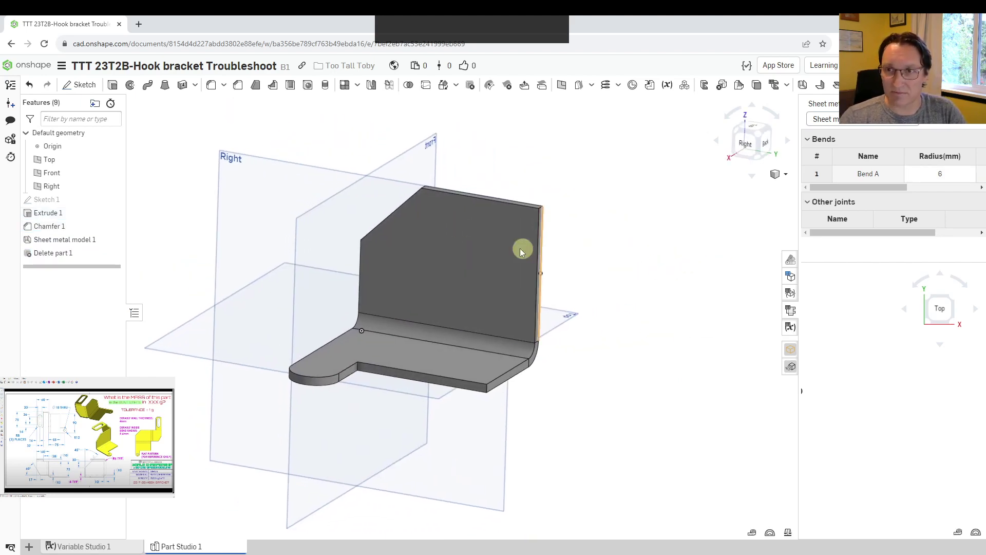
{"action": "left_click", "coordinate": [511, 249]}
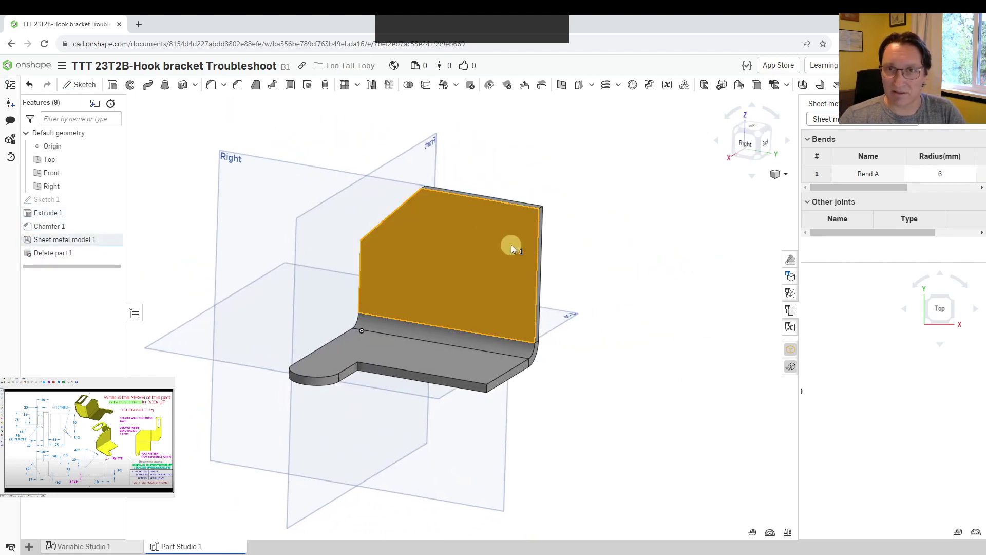
{"action": "left_click", "coordinate": [80, 85]}
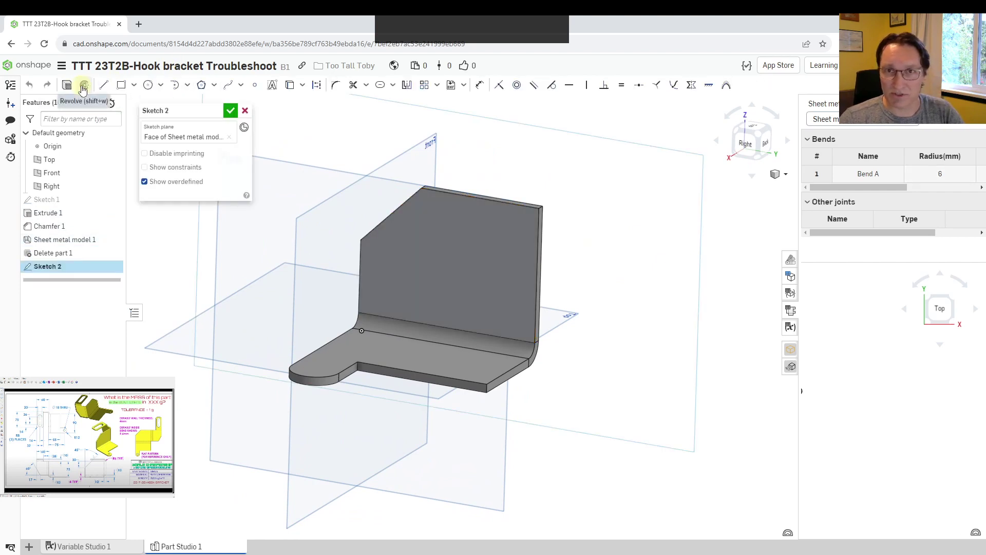
{"action": "left_click", "coordinate": [121, 85]}
{"action": "left_click", "coordinate": [539, 208]}
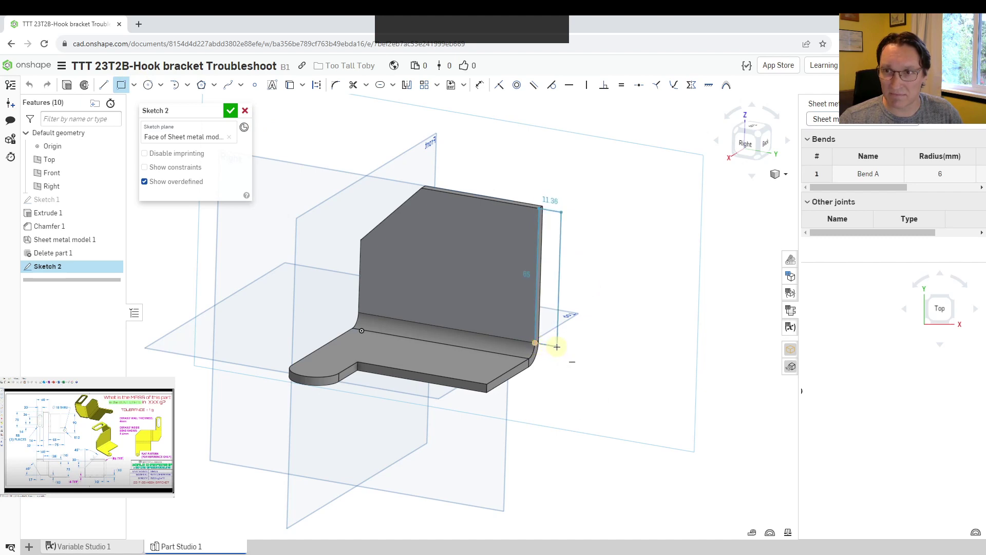
{"action": "type", "text": "10"}
{"action": "key", "text": "Return"}
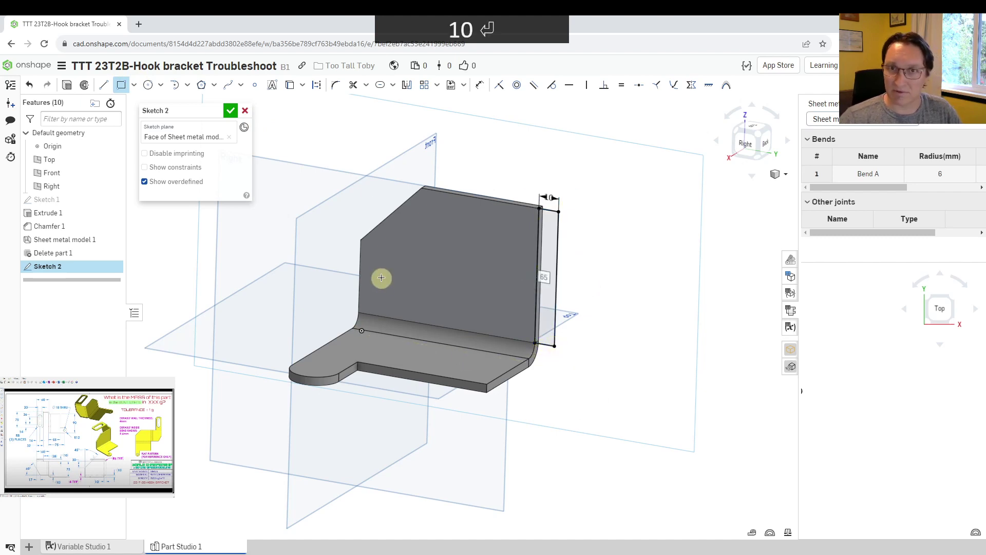
{"action": "left_click", "coordinate": [230, 111]}
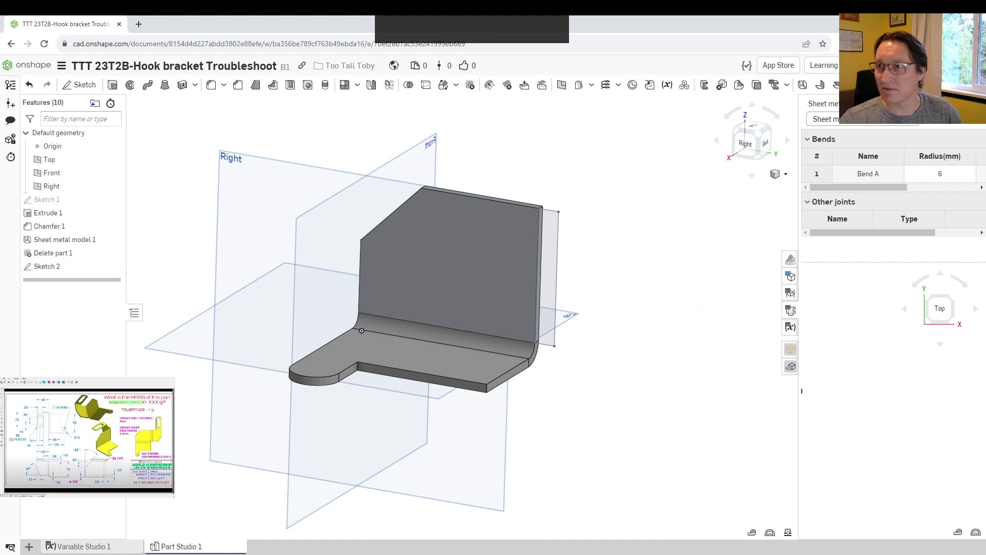
Add a sheet metal tab from the 10 mm wide rectangle to extend the upright wall rearward
{"action": "left_click", "coordinate": [855, 84]}
{"action": "left_click", "coordinate": [554, 255]}
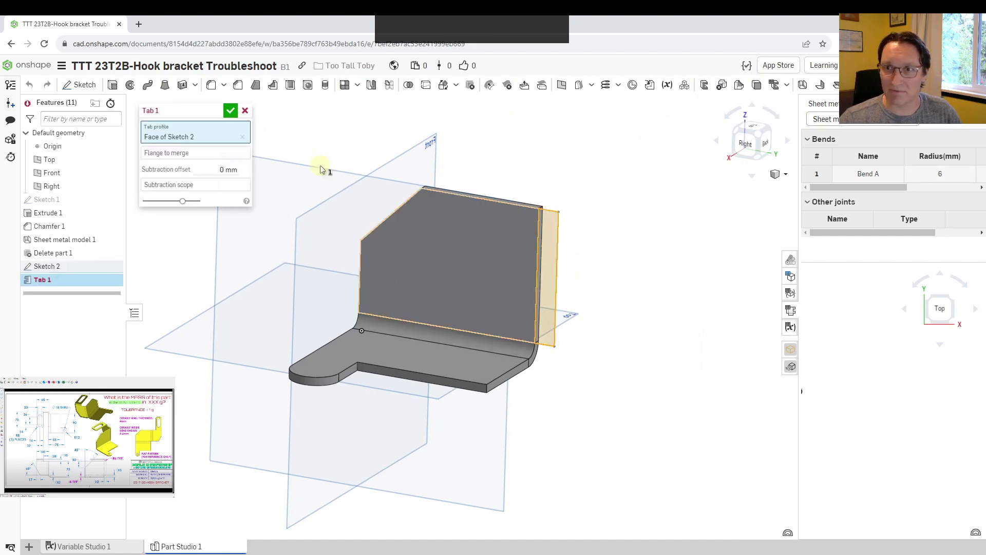
{"action": "left_click", "coordinate": [231, 112]}
{"action": "scroll", "coordinate": [529, 370], "scroll_direction": "down", "scroll_amount": 6}
{"action": "mouse_move", "coordinate": [585, 412]}
{"action": "right_mouse_down"}
{"action": "mouse_move", "coordinate": [609, 421]}
{"action": "mouse_move", "coordinate": [590, 421]}
{"action": "right_mouse_up"}
{"action": "scroll", "coordinate": [583, 393], "scroll_direction": "up", "scroll_amount": 3}
{"action": "mouse_move", "coordinate": [565, 367]}
{"action": "right_mouse_down"}
{"action": "mouse_move", "coordinate": [555, 363]}
{"action": "mouse_move", "coordinate": [568, 356]}
{"action": "right_mouse_up"}
{"action": "scroll", "coordinate": [483, 401], "scroll_direction": "up", "scroll_amount": 4}
{"action": "middle_click_drag", "start_coordinate": [483, 404], "coordinate": [535, 348]}
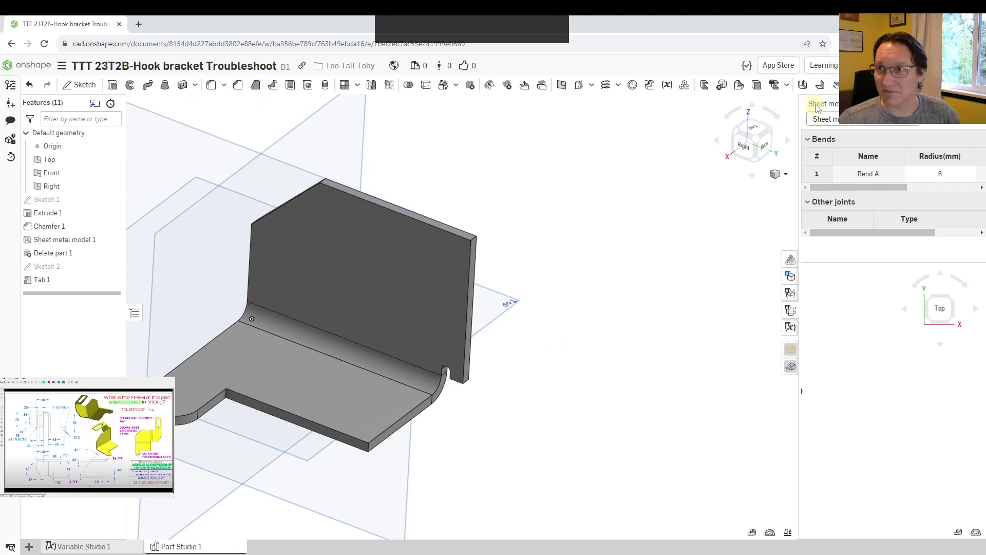
Add a 60 mm blind flange on the tab's rear vertical edge, flipped to bend away from the base plate
{"action": "left_click", "coordinate": [814, 89]}
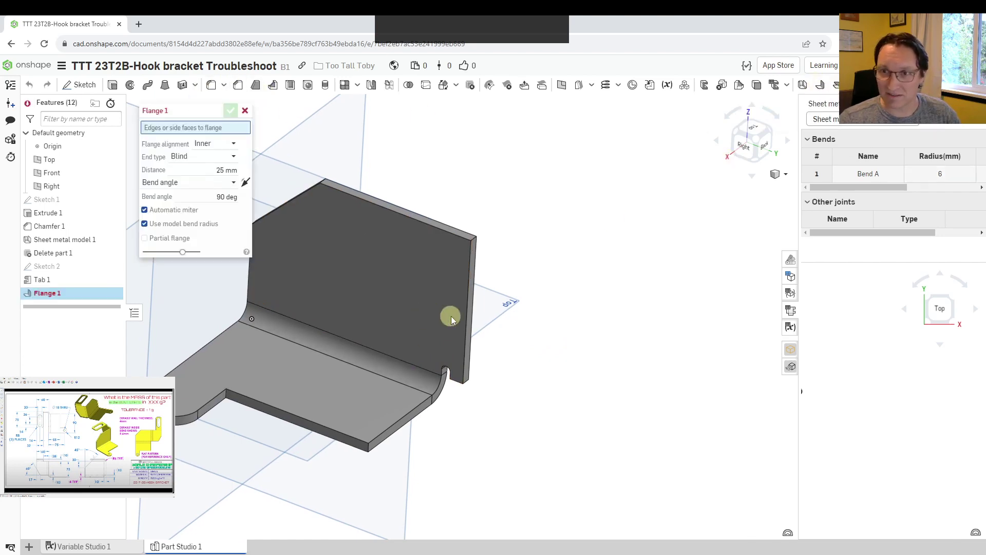
{"action": "left_click", "coordinate": [470, 298]}
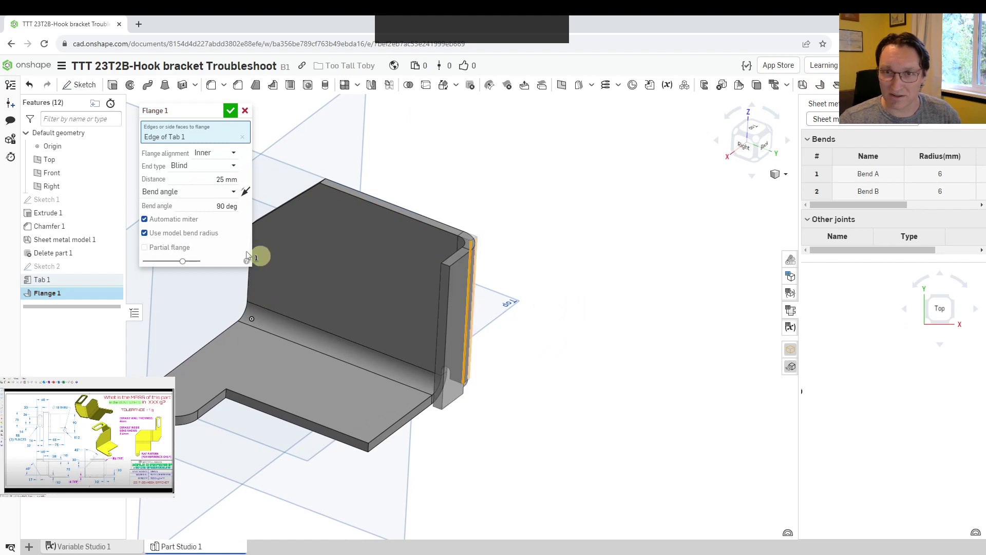
{"action": "left_click", "coordinate": [244, 193]}
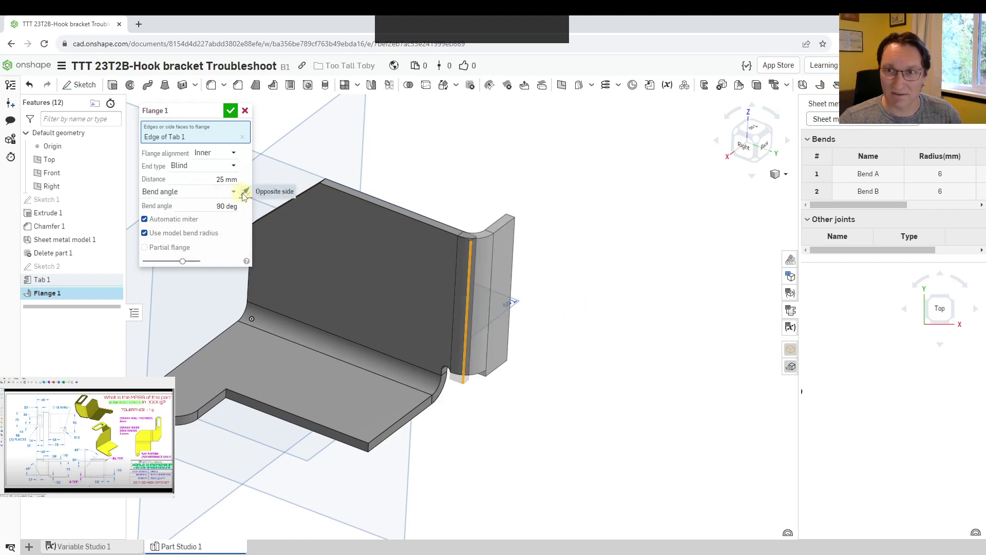
{"action": "left_click", "coordinate": [215, 180]}
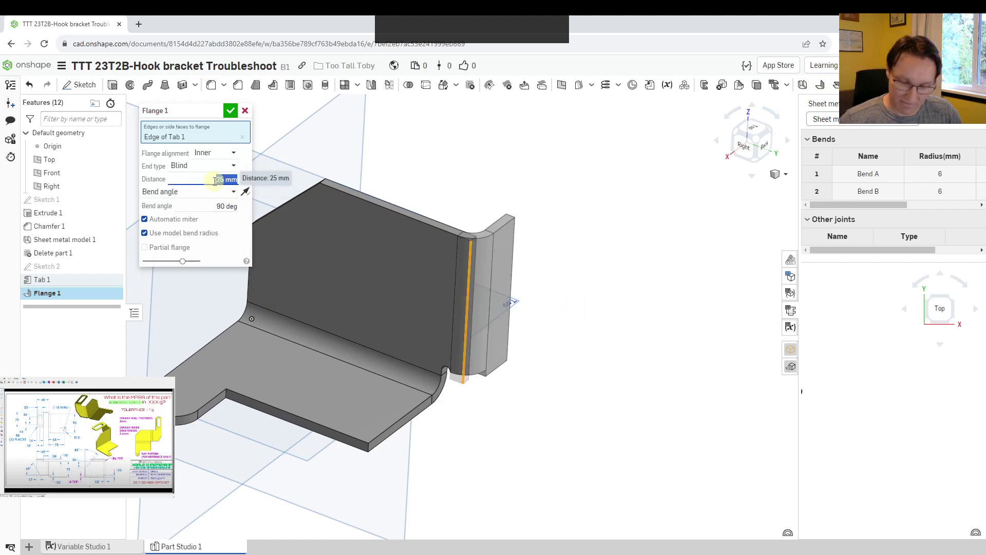
{"action": "type", "text": "60"}
{"action": "key", "text": "Return"}
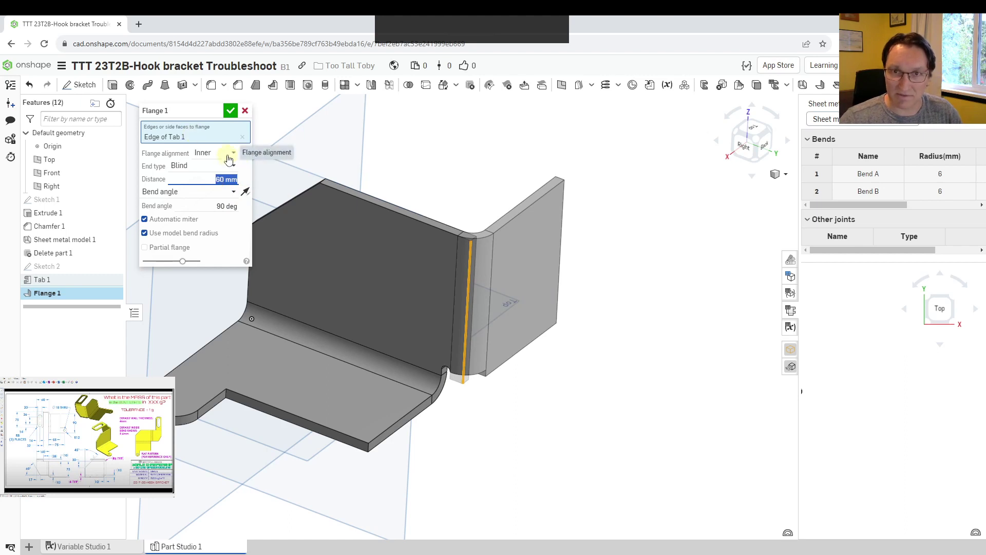
Change the 60 mm flange's alignment to Outer and accept the flange
{"action": "left_click", "coordinate": [229, 153]}
{"action": "left_click", "coordinate": [206, 175]}
{"action": "scroll", "coordinate": [468, 241], "scroll_direction": "down", "scroll_amount": 3}
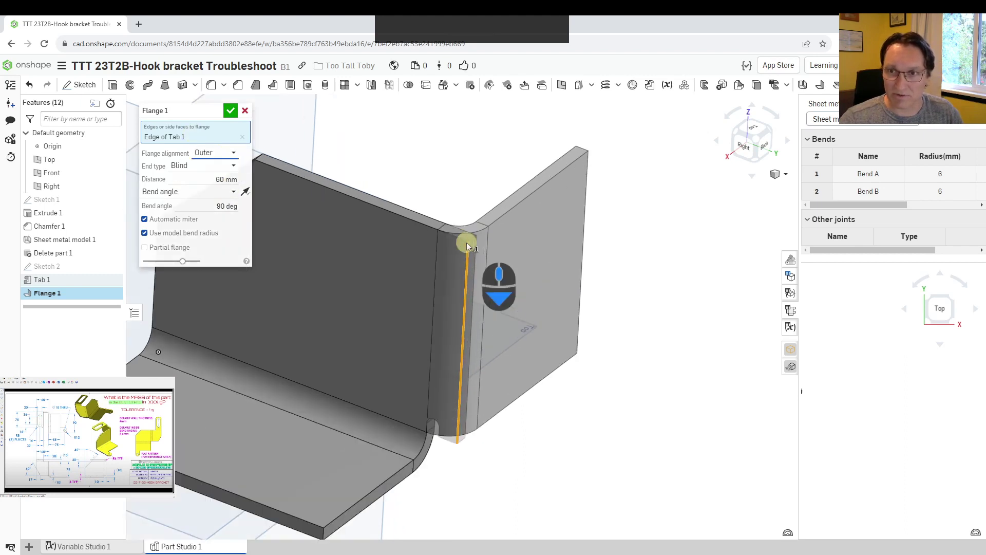
{"action": "scroll", "coordinate": [467, 243], "scroll_direction": "down", "scroll_amount": 3}
{"action": "scroll", "coordinate": [482, 254], "scroll_direction": "up", "scroll_amount": 4}
{"action": "mouse_move", "coordinate": [511, 252]}
{"action": "right_mouse_down"}
{"action": "mouse_move", "coordinate": [500, 223]}
{"action": "mouse_move", "coordinate": [516, 243]}
{"action": "right_mouse_up"}
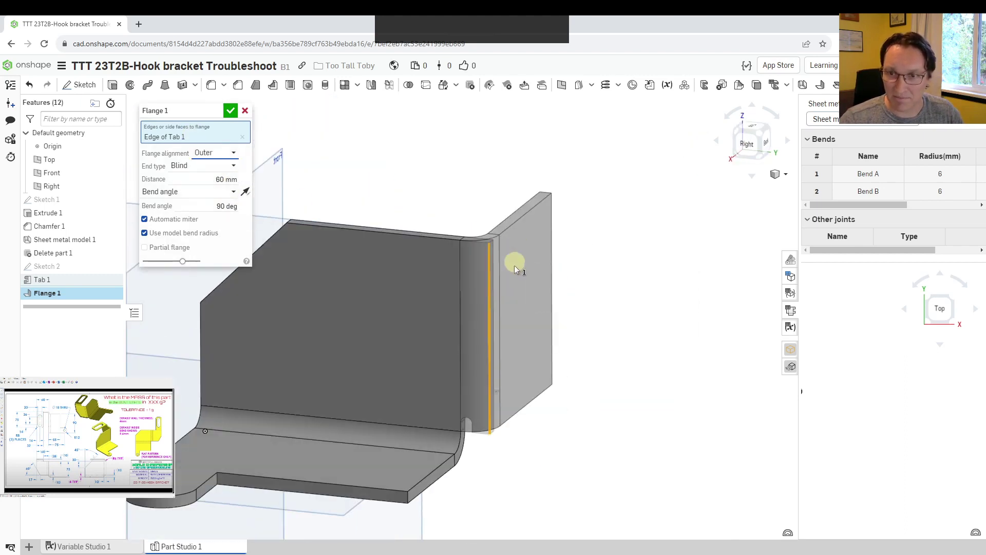
{"action": "scroll", "coordinate": [508, 458], "scroll_direction": "down", "scroll_amount": 3}
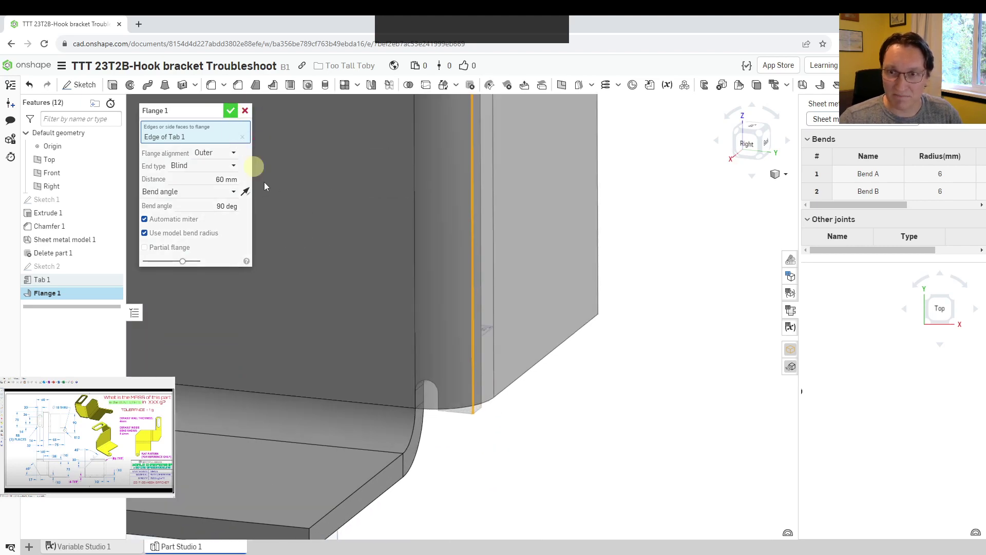
{"action": "left_click", "coordinate": [231, 110]}
{"action": "right_click_drag", "start_coordinate": [481, 462], "coordinate": [460, 460]}
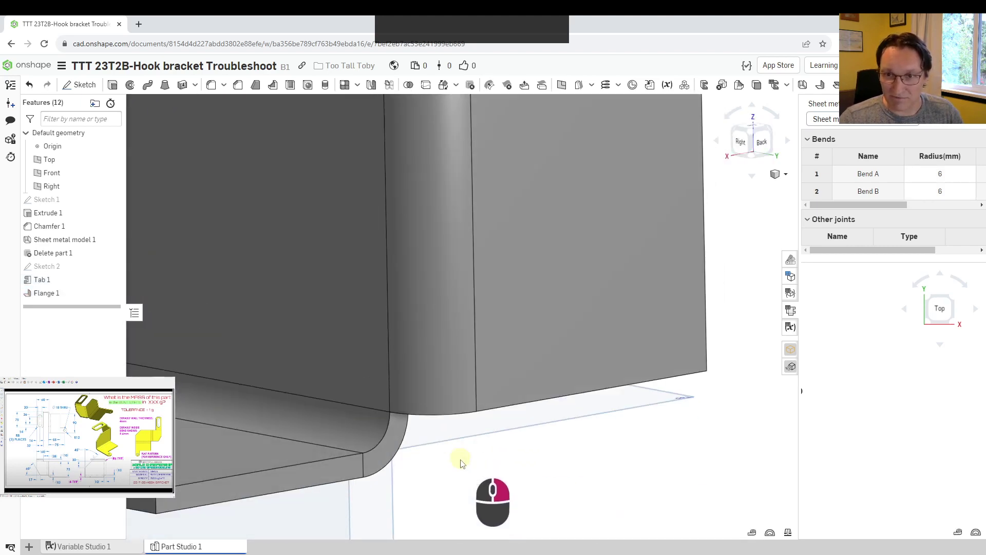
{"action": "scroll", "coordinate": [462, 473], "scroll_direction": "up", "scroll_amount": 6}
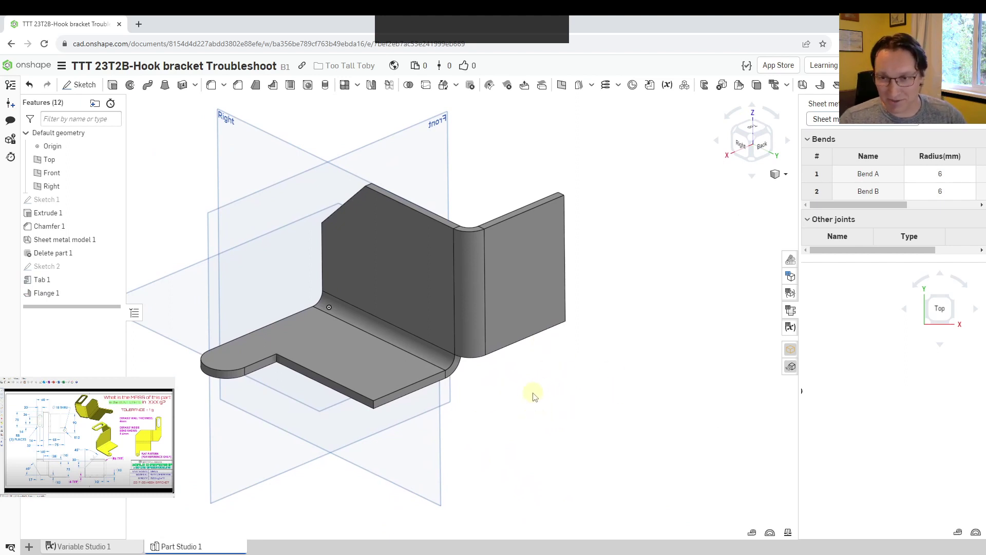
Sketch a 32 by 10 mm rectangle above the 60 mm flange's top edge from its free corner, and add a sheet metal tab from it
{"action": "left_click", "coordinate": [536, 260]}
{"action": "key", "text": "shift+s"}
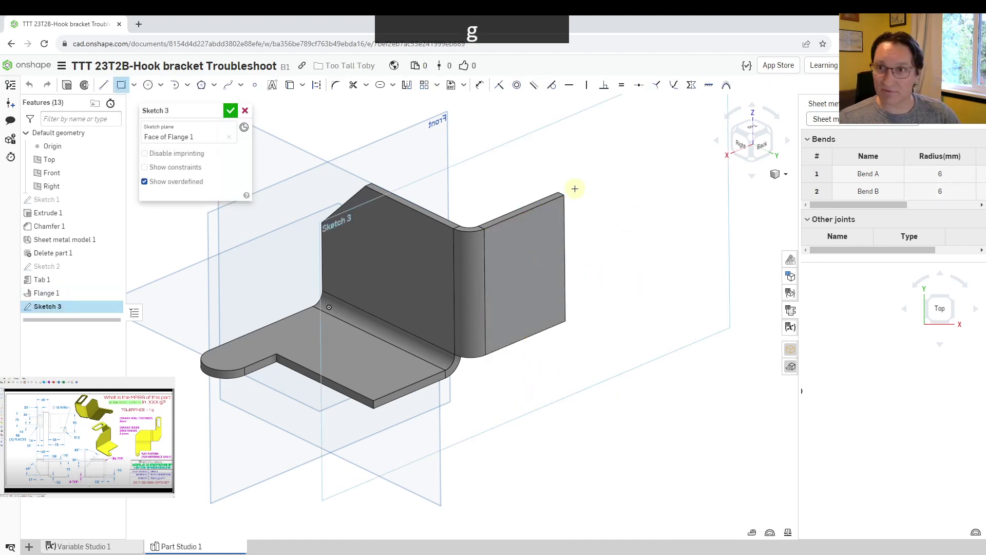
{"action": "left_click", "coordinate": [497, 179]}
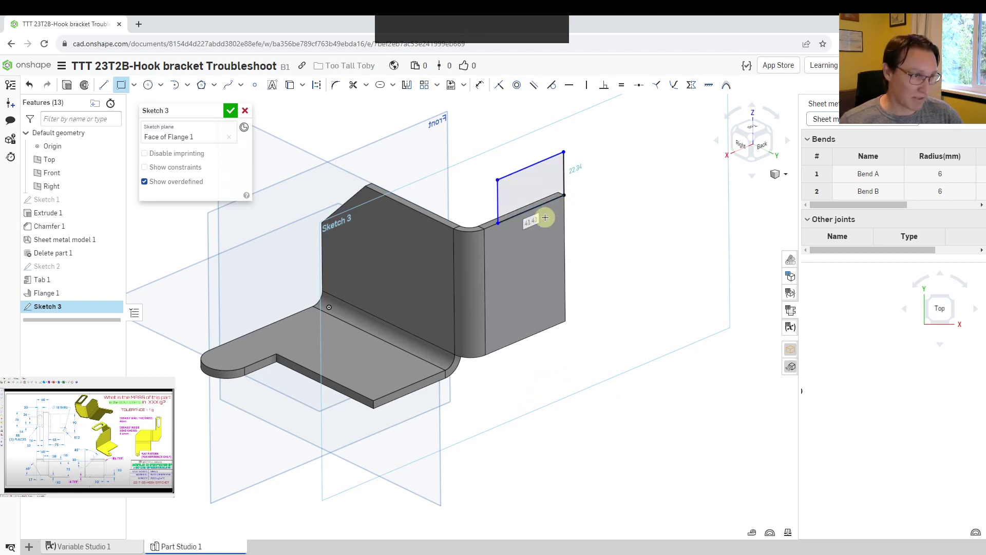
{"action": "type", "text": "32"}
{"action": "key", "text": "Return"}
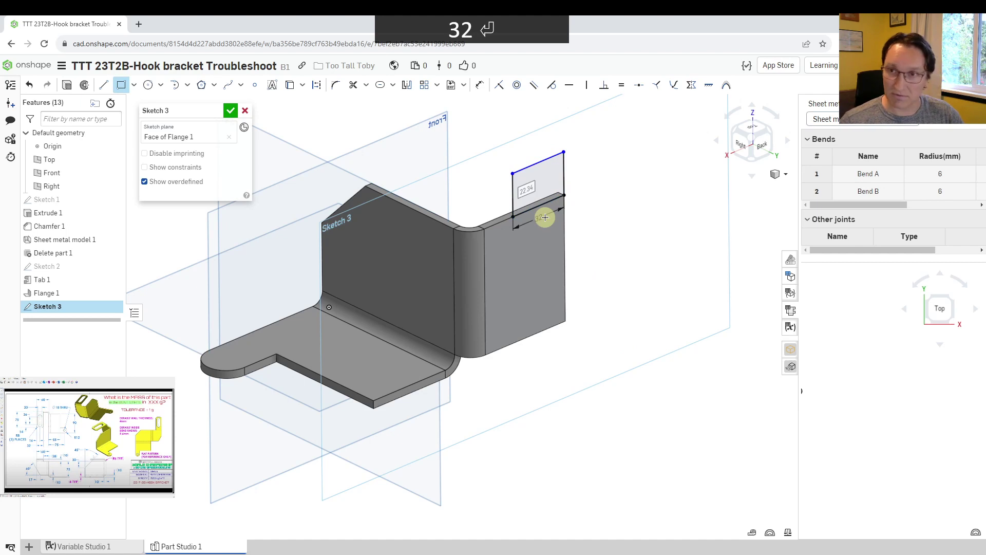
{"action": "type", "text": "10"}
{"action": "key", "text": "Return"}
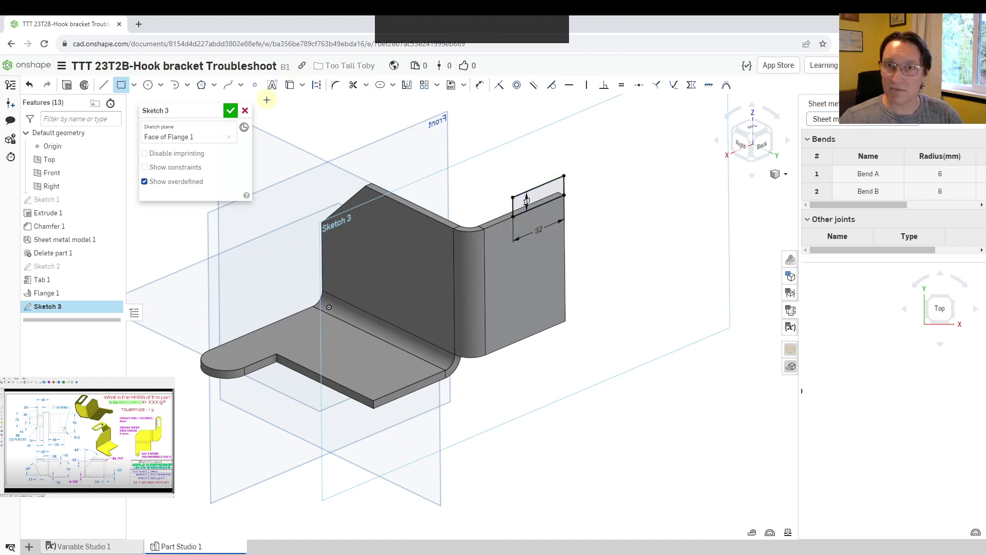
{"action": "left_click", "coordinate": [230, 112]}
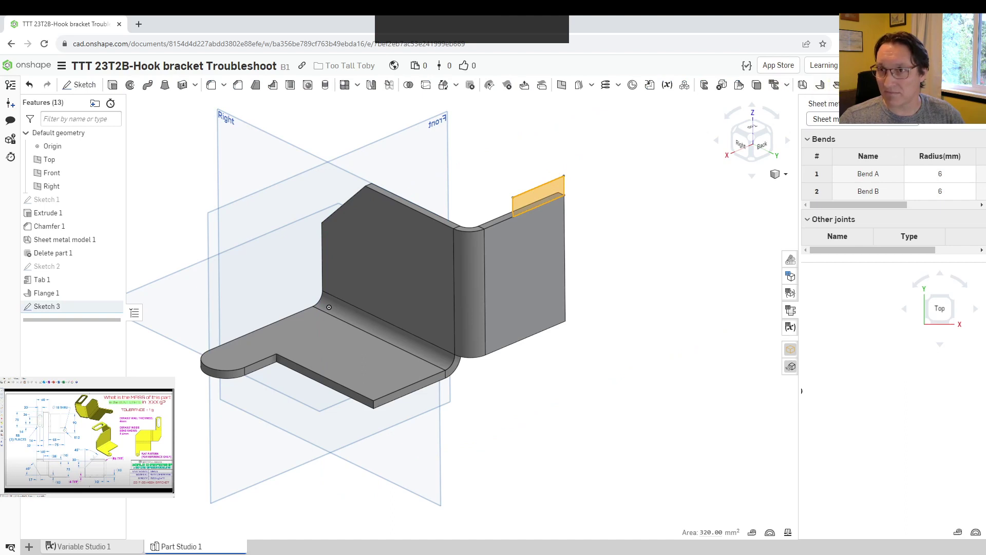
{"action": "left_click", "coordinate": [855, 85]}
{"action": "left_click", "coordinate": [230, 111]}
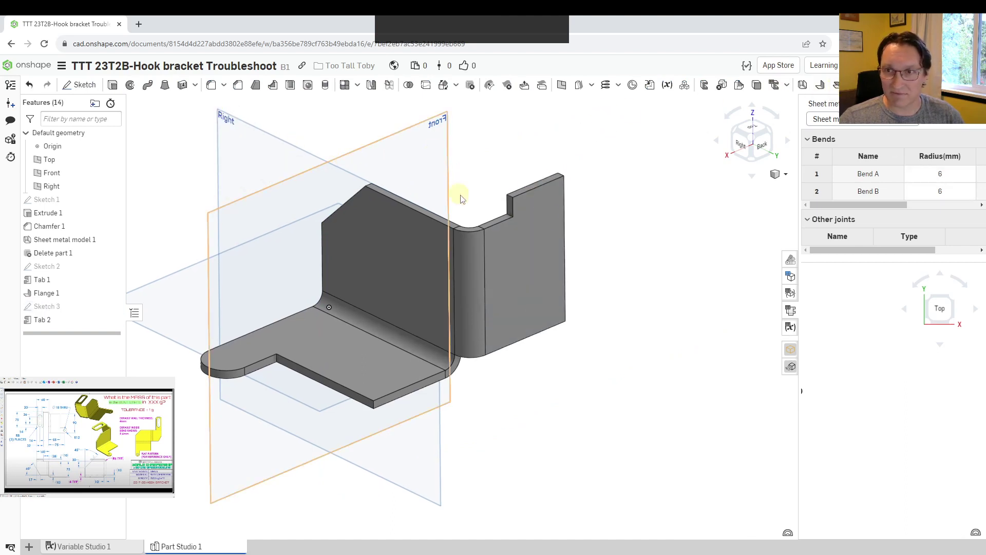
Add a 75 mm blind flange with Outer alignment on the tab's top edge, flipped to bend back over the bracket
{"action": "scroll", "coordinate": [534, 214], "scroll_direction": "down", "scroll_amount": 5}
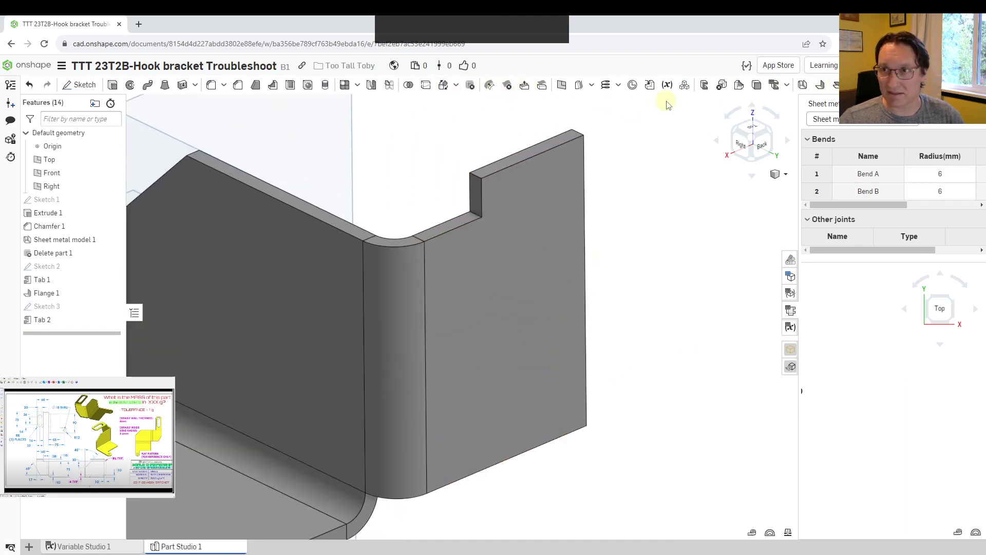
{"action": "left_click", "coordinate": [828, 90]}
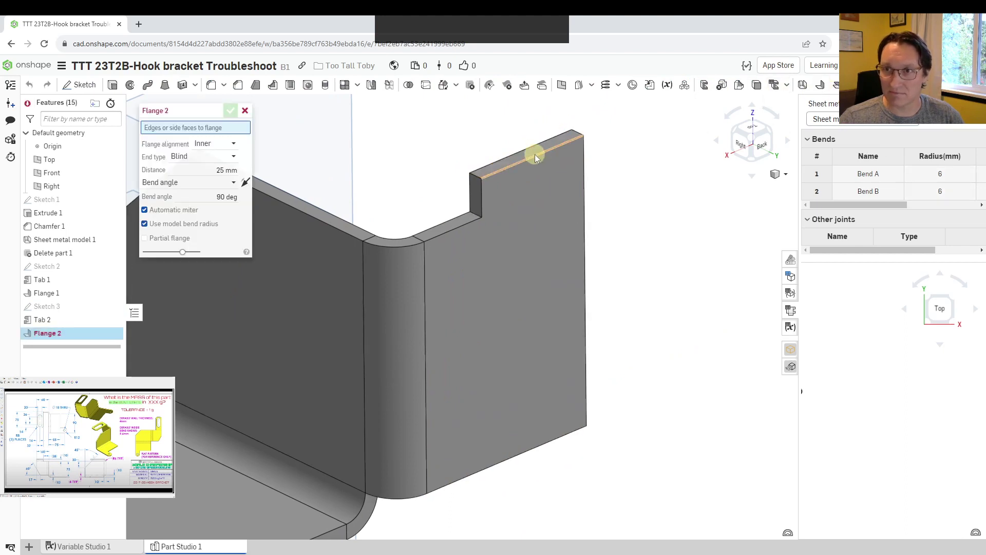
{"action": "left_click", "coordinate": [535, 153]}
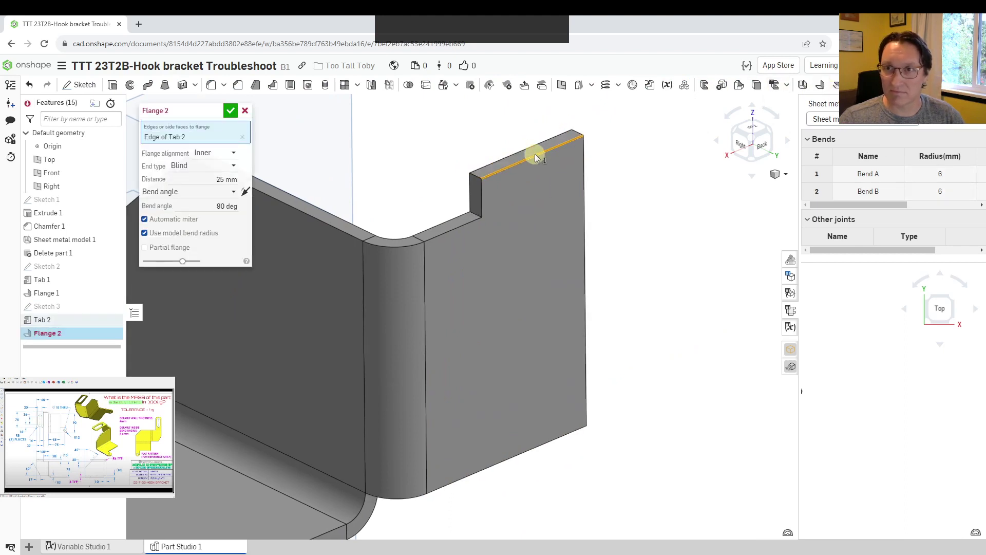
{"action": "left_click", "coordinate": [245, 191]}
{"action": "left_click", "coordinate": [210, 178]}
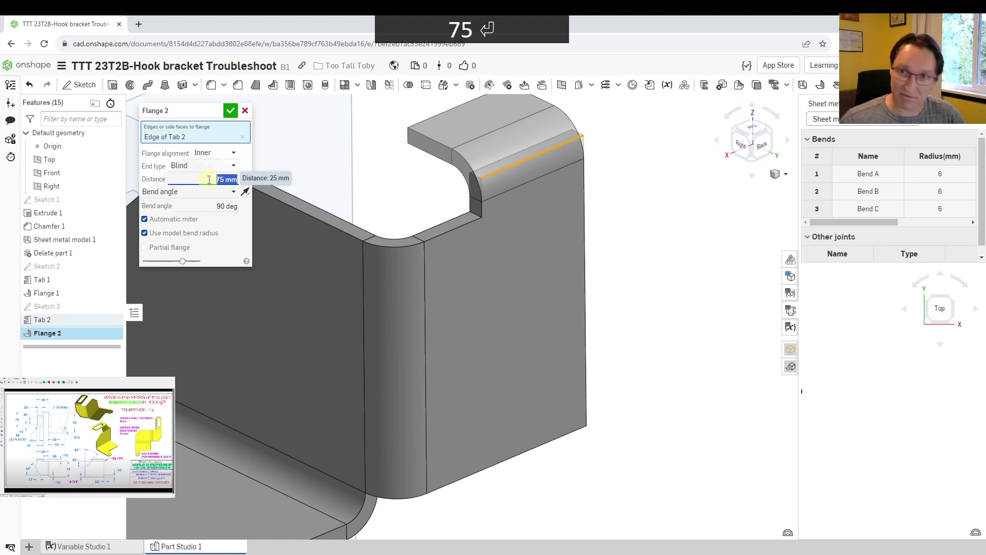
{"action": "left_click", "coordinate": [220, 154]}
{"action": "left_click", "coordinate": [209, 185]}
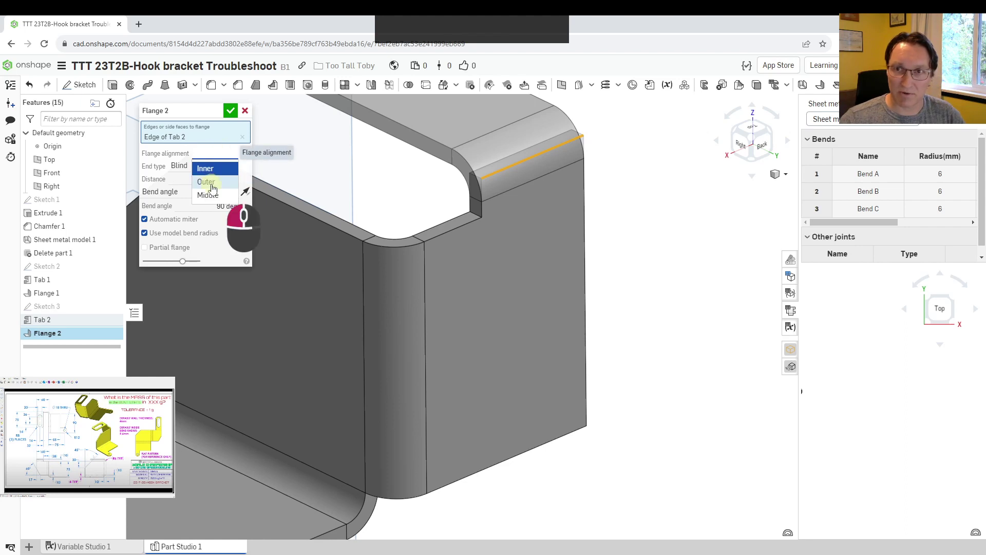
{"action": "left_click", "coordinate": [232, 112]}
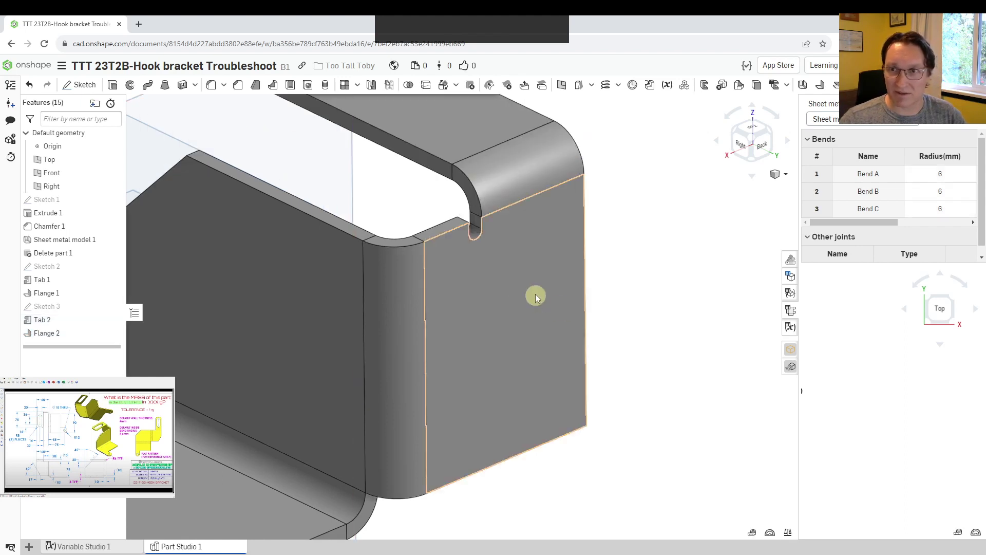
Examine the relief beside the new flange's bend and fit the flat pattern in its view
{"action": "scroll", "coordinate": [523, 260], "scroll_direction": "down", "scroll_amount": 3}
{"action": "scroll", "coordinate": [488, 272], "scroll_direction": "up", "scroll_amount": 3}
{"action": "scroll", "coordinate": [499, 271], "scroll_direction": "down", "scroll_amount": 3}
{"action": "scroll", "coordinate": [592, 245], "scroll_direction": "up", "scroll_amount": 4}
{"action": "scroll", "coordinate": [591, 267], "scroll_direction": "up", "scroll_amount": 3}
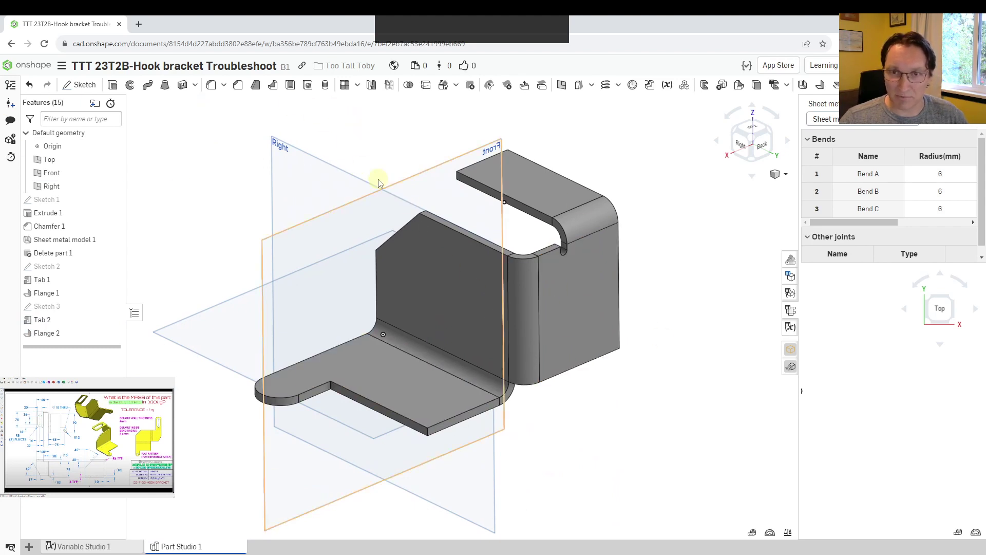
{"action": "middle_click_drag", "start_coordinate": [662, 268], "coordinate": [467, 279]}
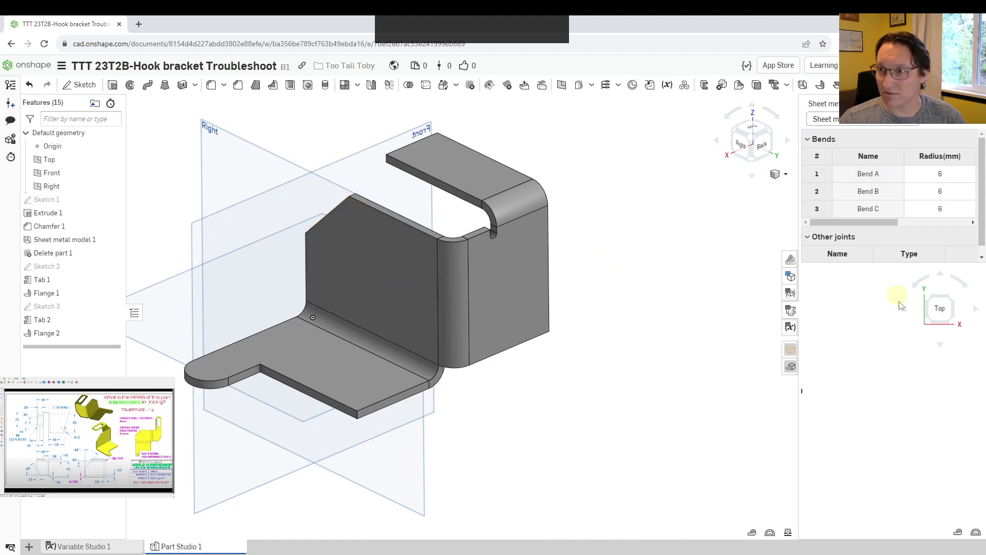
{"action": "left_click", "coordinate": [910, 382]}
{"action": "key", "text": "f"}
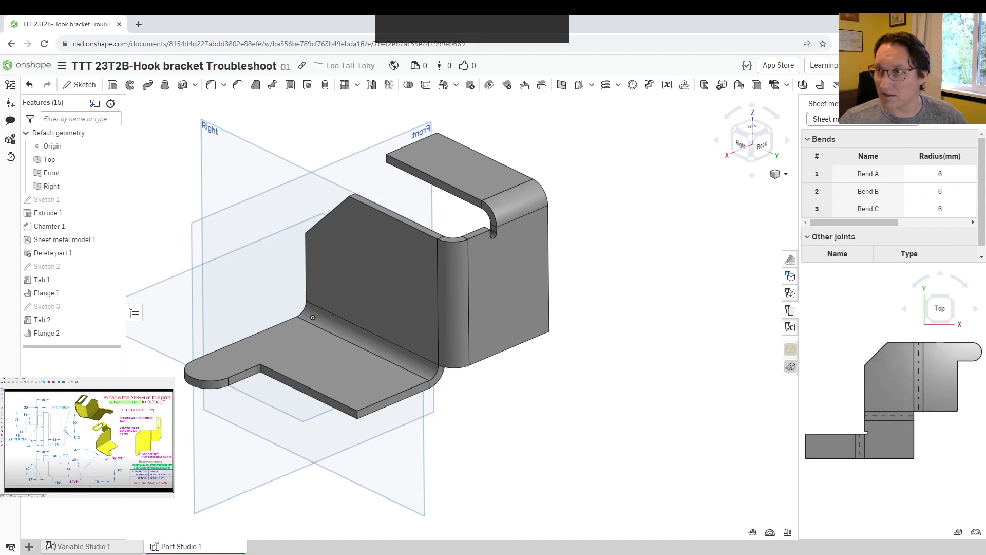
Start a Bend relief on the rounded relief face beside the 75 mm flange's bend
{"action": "left_click", "coordinate": [942, 85]}
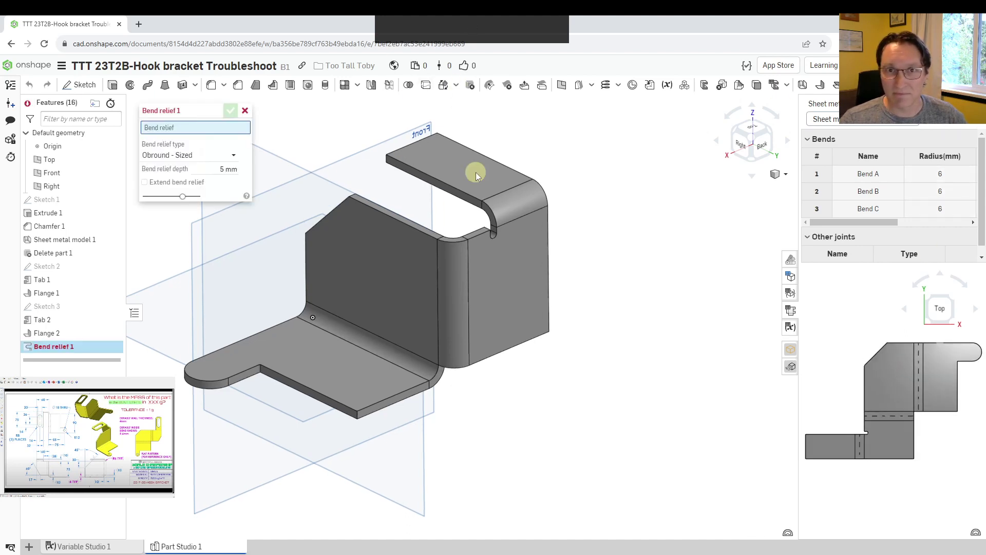
{"action": "scroll", "coordinate": [509, 223], "scroll_direction": "up", "scroll_amount": 5}
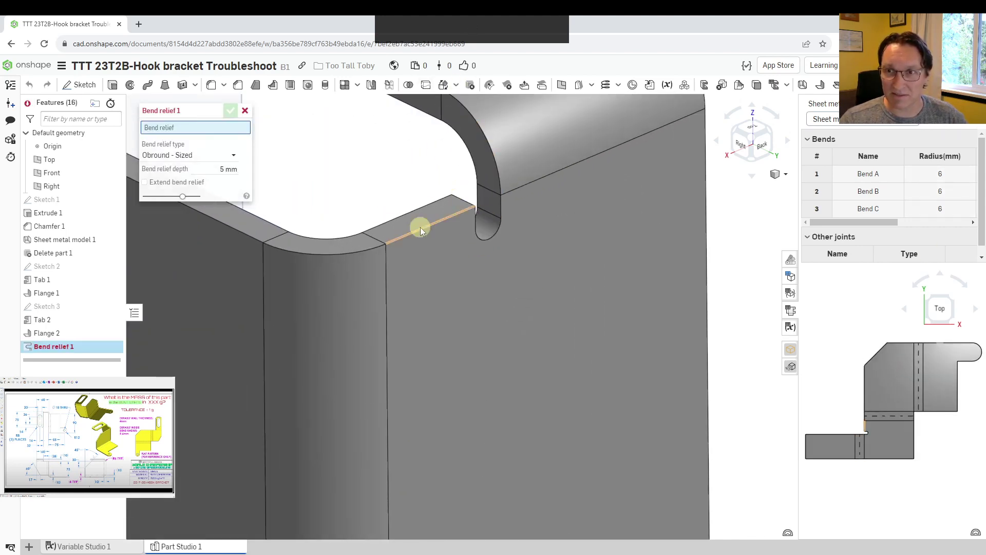
{"action": "scroll", "coordinate": [480, 238], "scroll_direction": "down", "scroll_amount": 5}
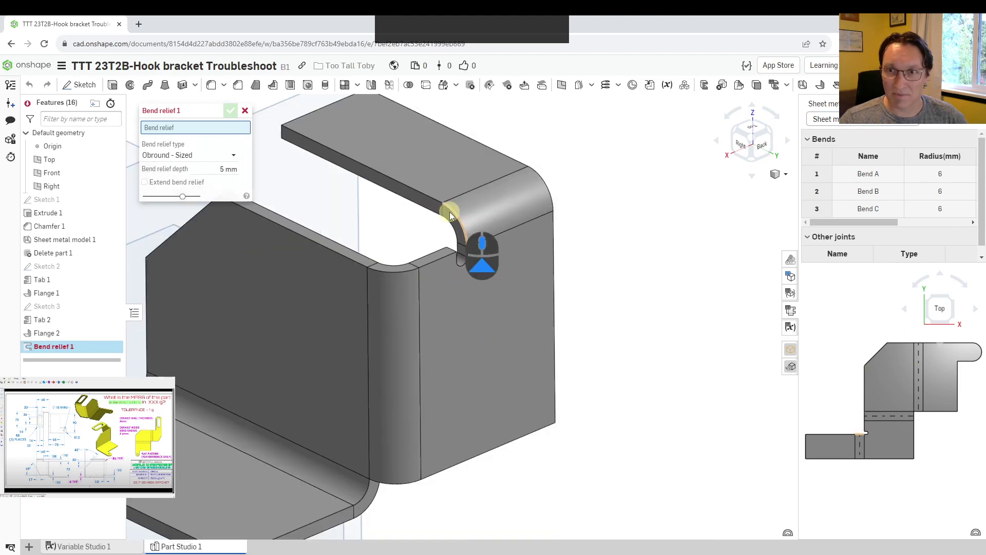
{"action": "left_click", "coordinate": [460, 262]}
{"action": "scroll", "coordinate": [431, 270], "scroll_direction": "up", "scroll_amount": 2}
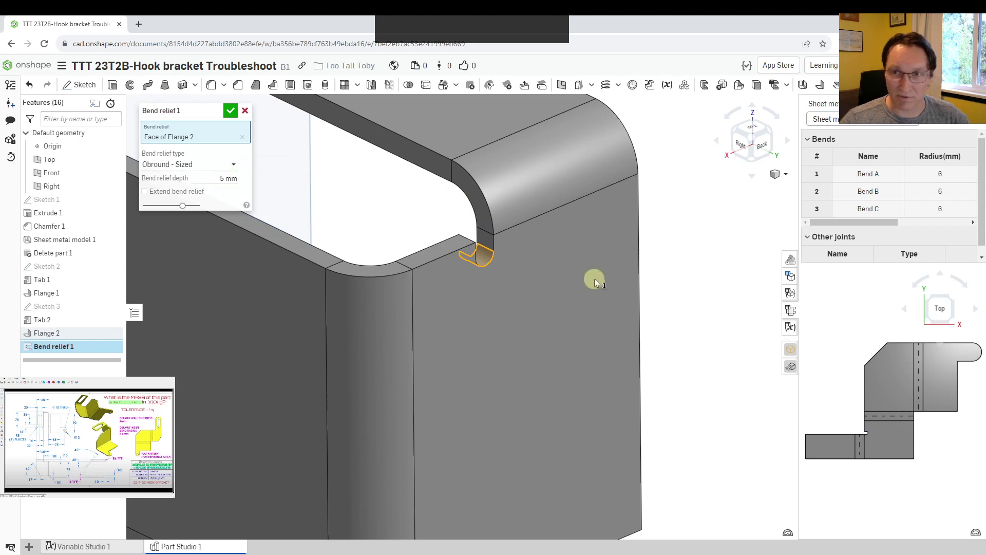
{"action": "middle_click_drag", "start_coordinate": [396, 235], "coordinate": [438, 229]}
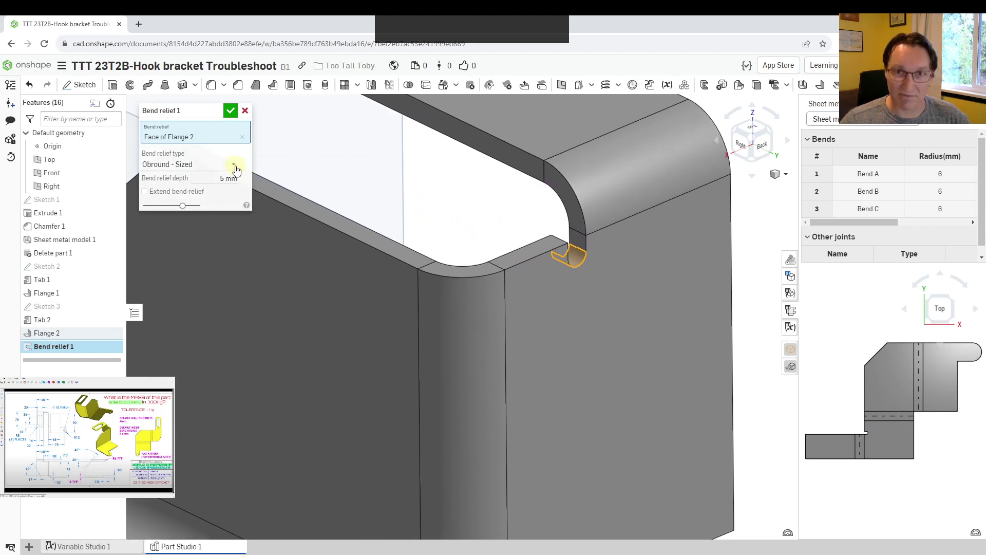
Try the Square - Sized bend relief type with a greater relief depth
{"action": "left_click", "coordinate": [223, 165]}
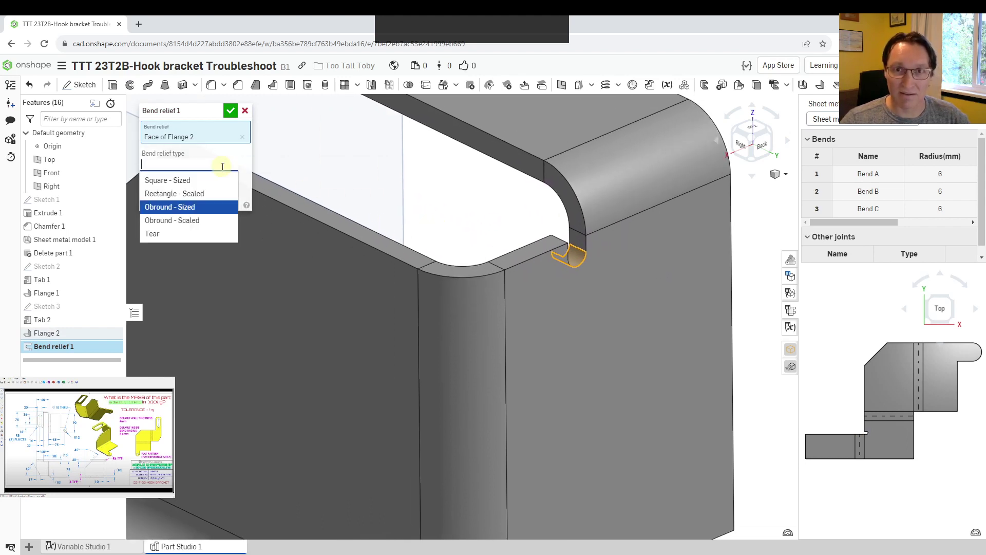
{"action": "left_click", "coordinate": [194, 180]}
{"action": "scroll", "coordinate": [586, 265], "scroll_direction": "down", "scroll_amount": 2}
{"action": "right_click_drag", "start_coordinate": [586, 263], "coordinate": [534, 247]}
{"action": "scroll", "coordinate": [215, 183], "scroll_direction": "down", "scroll_amount": 5}
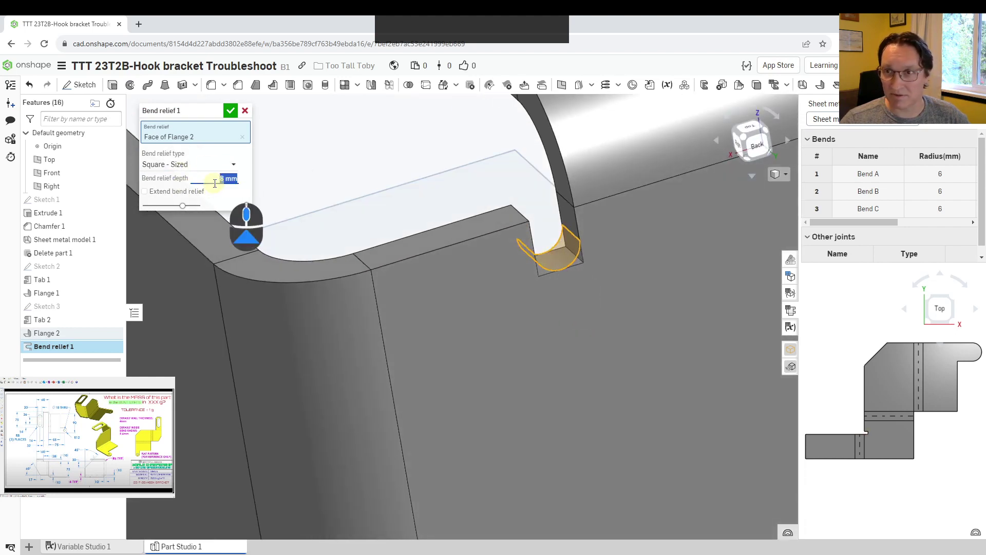
{"action": "scroll", "coordinate": [222, 172], "scroll_direction": "down", "scroll_amount": 1}
Change the bend relief type to Tear and accept the feature
{"action": "left_click", "coordinate": [222, 171]}
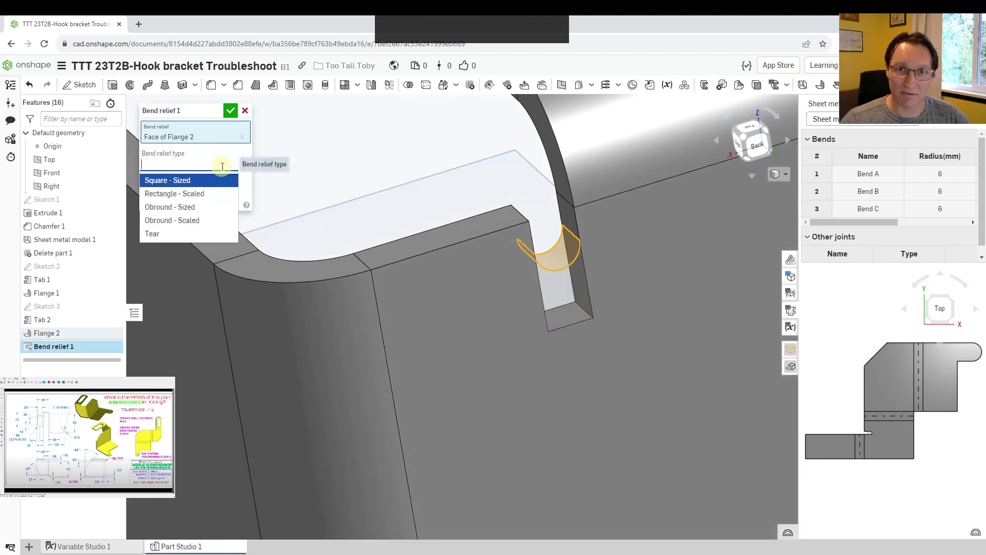
{"action": "left_click", "coordinate": [172, 230]}
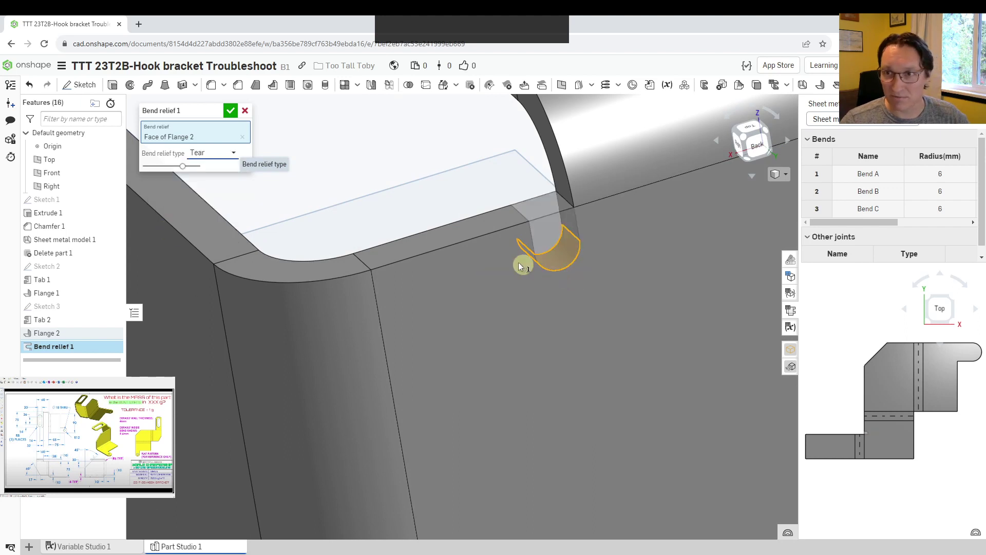
{"action": "scroll", "coordinate": [520, 261], "scroll_direction": "down", "scroll_amount": 3}
{"action": "left_click", "coordinate": [230, 111]}
{"action": "scroll", "coordinate": [445, 229], "scroll_direction": "down", "scroll_amount": 5}
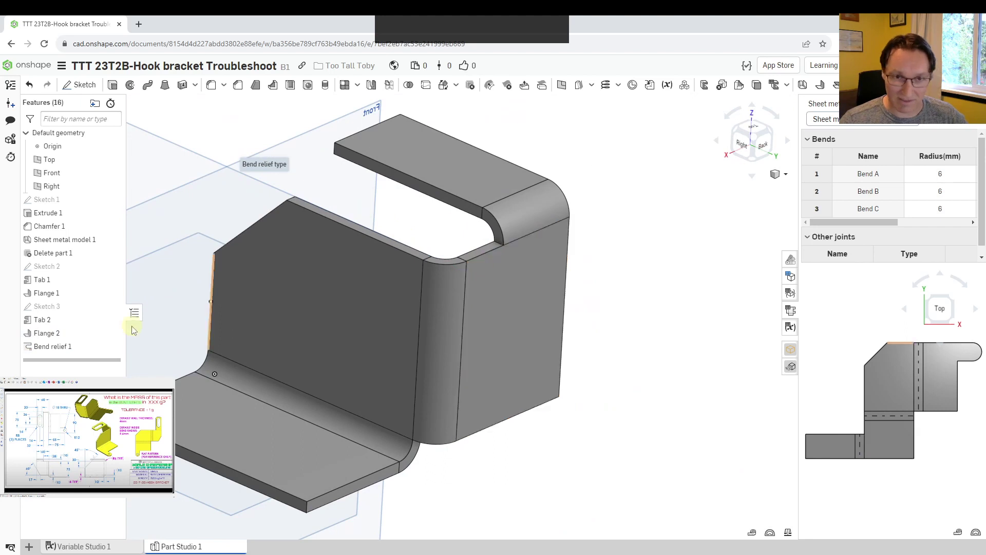
Delete the Bend relief feature
{"action": "left_click", "coordinate": [61, 346]}
{"action": "key", "text": "Delete"}
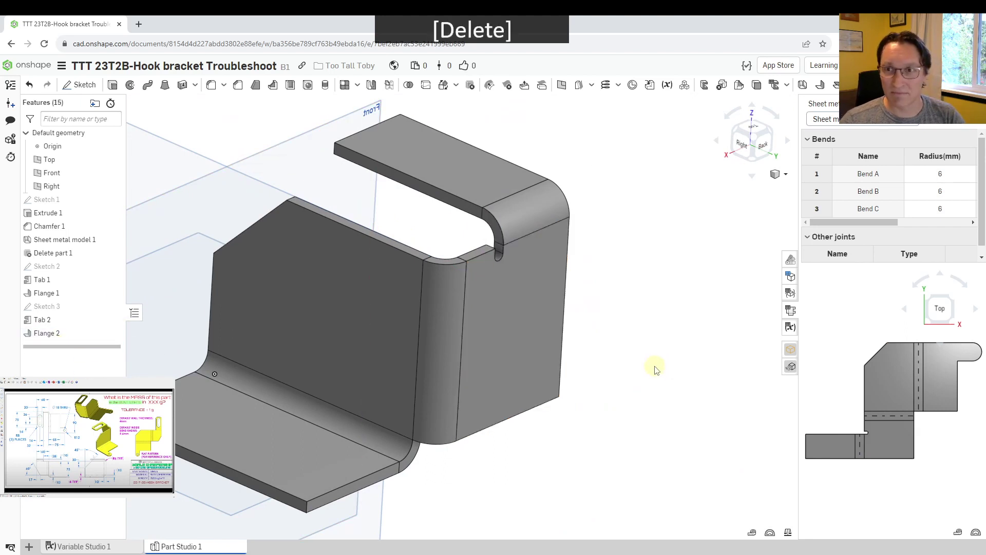
Open Sheet metal model 1 for editing, expand its relief settings with Round - Scaled bend relief, and preview the final part
{"action": "double_click", "coordinate": [50, 241]}
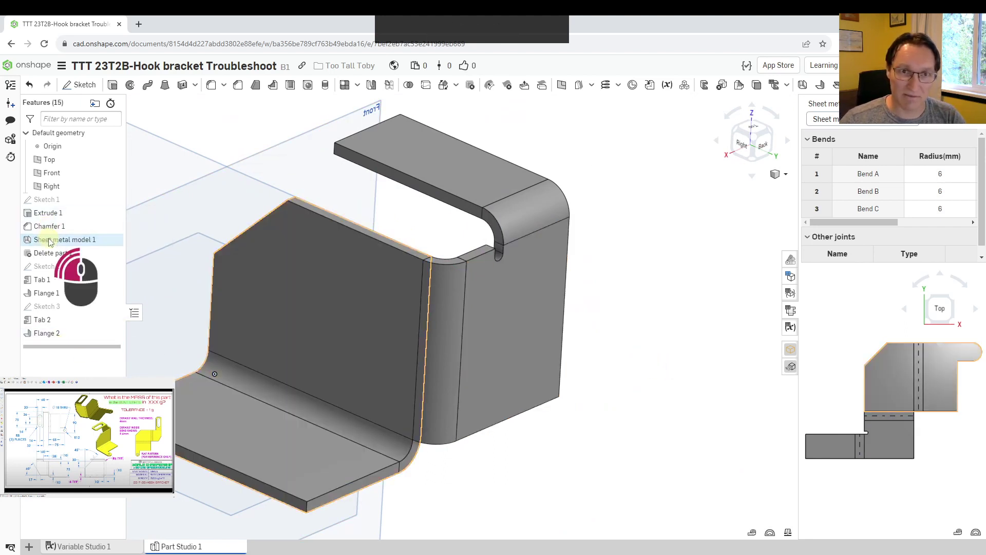
{"action": "scroll", "coordinate": [581, 273], "scroll_direction": "up", "scroll_amount": 2}
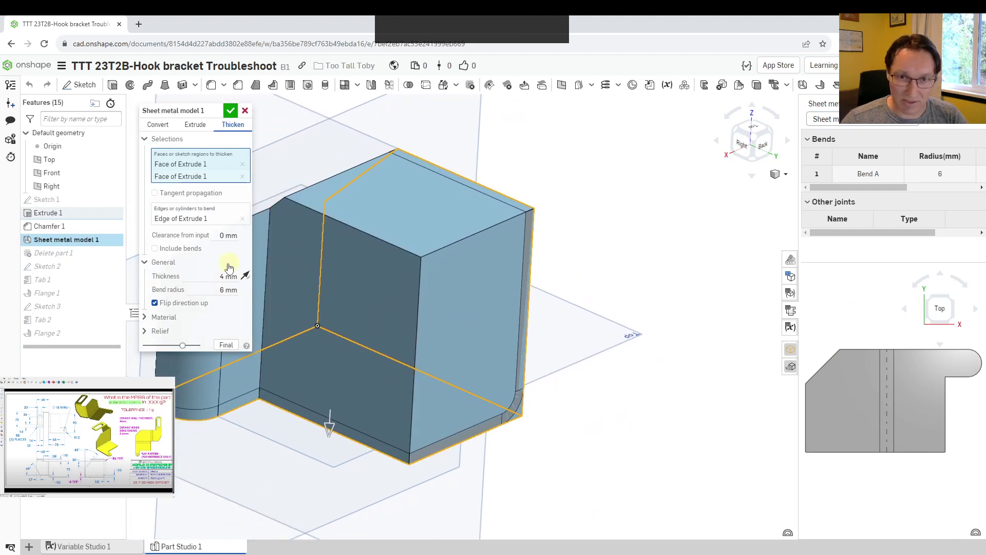
{"action": "left_click", "coordinate": [157, 331]}
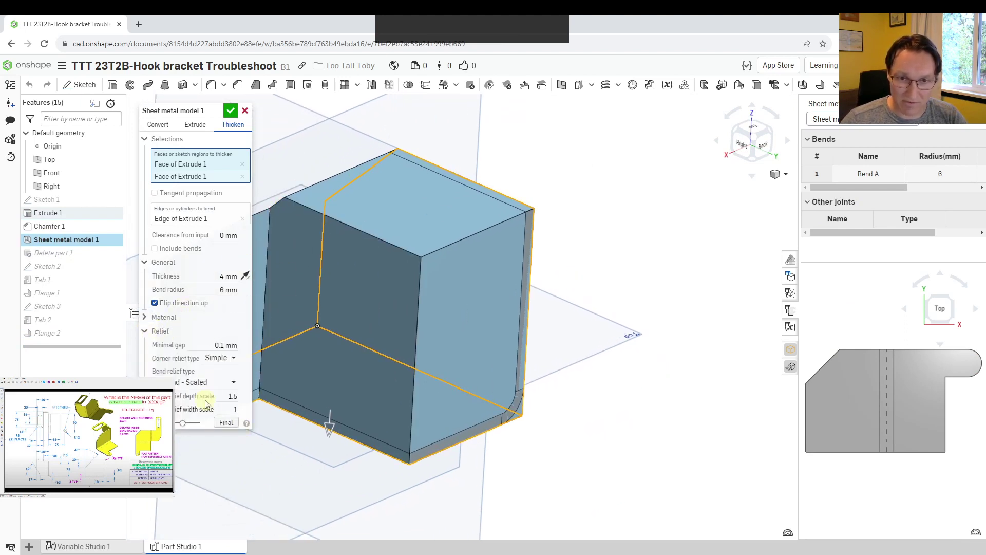
{"action": "left_click", "coordinate": [205, 382]}
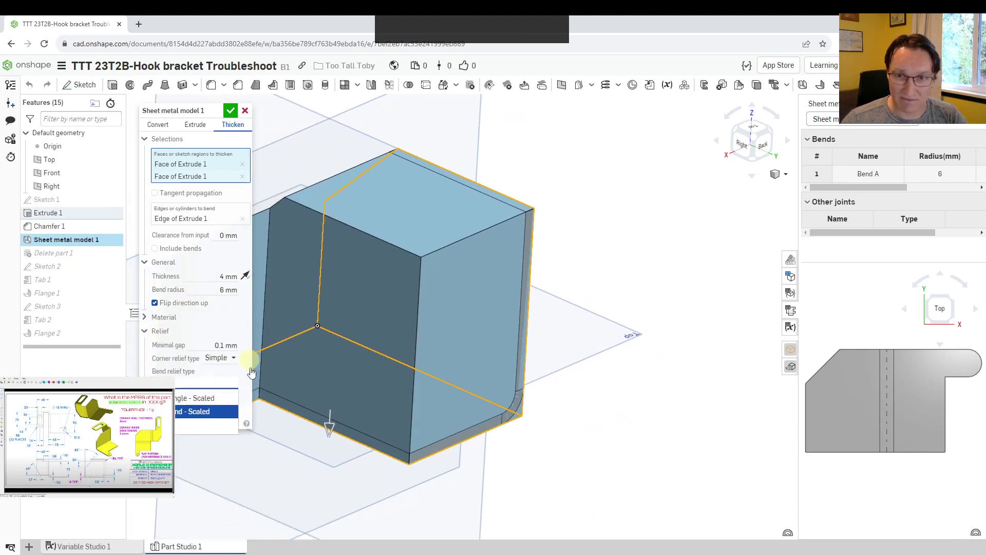
{"action": "left_click", "coordinate": [220, 412]}
{"action": "left_click", "coordinate": [229, 424]}
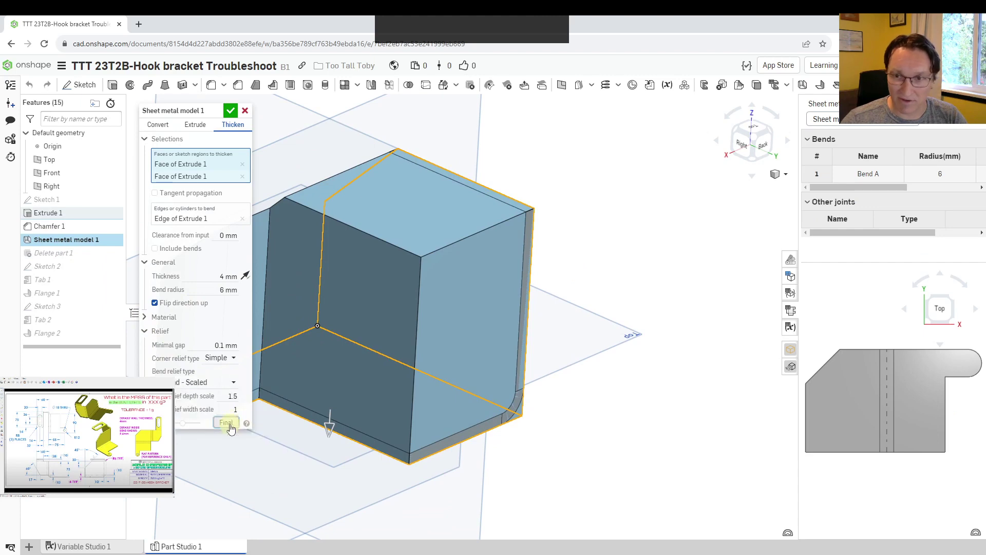
{"action": "scroll", "coordinate": [598, 195], "scroll_direction": "down", "scroll_amount": 4}
{"action": "right_click_drag", "start_coordinate": [597, 196], "coordinate": [573, 214]}
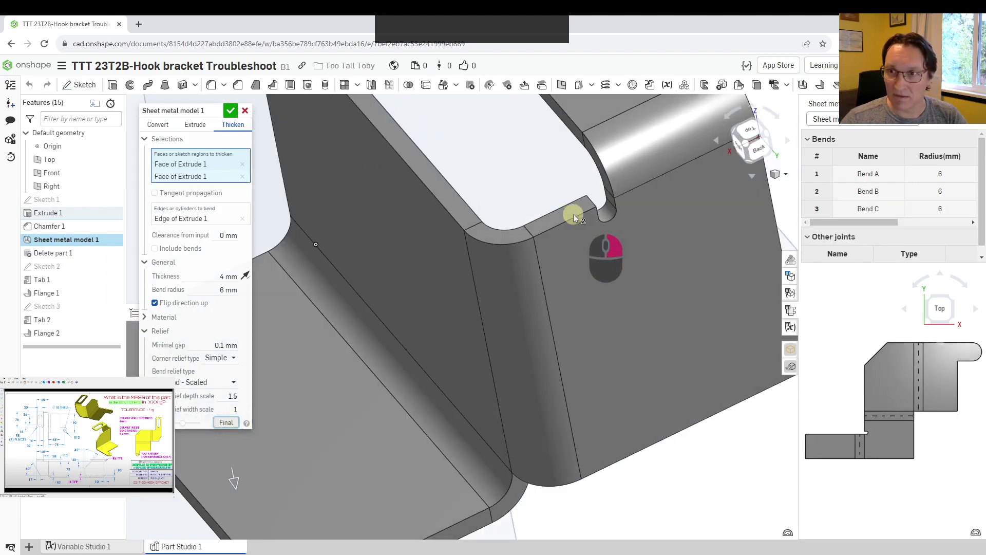
{"action": "middle_click_drag", "start_coordinate": [575, 211], "coordinate": [546, 222]}
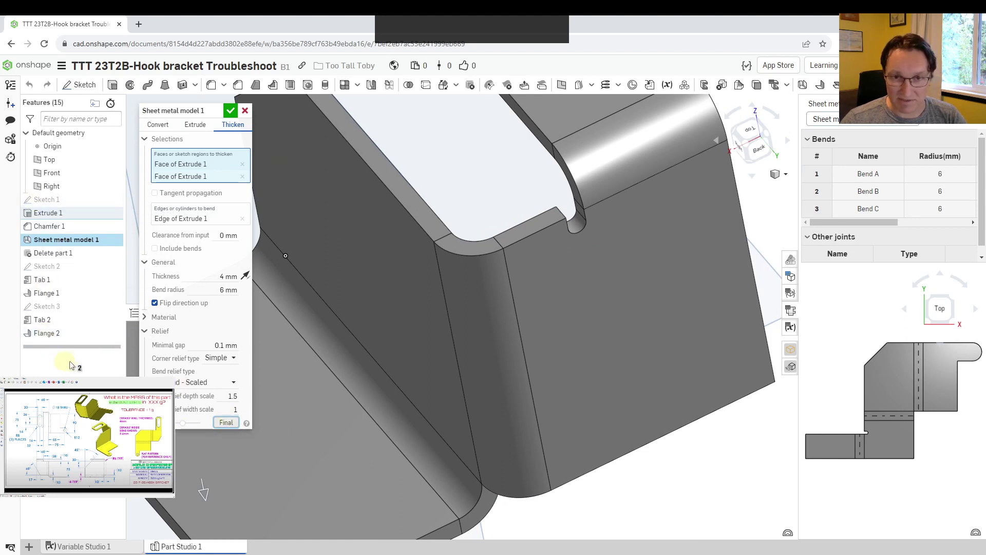
Try a greater bend relief depth scale in the sheet metal model, and return it to 1.5
{"action": "right_click_drag", "start_coordinate": [383, 383], "coordinate": [337, 334]}
{"action": "right_click_drag", "start_coordinate": [401, 341], "coordinate": [243, 404]}
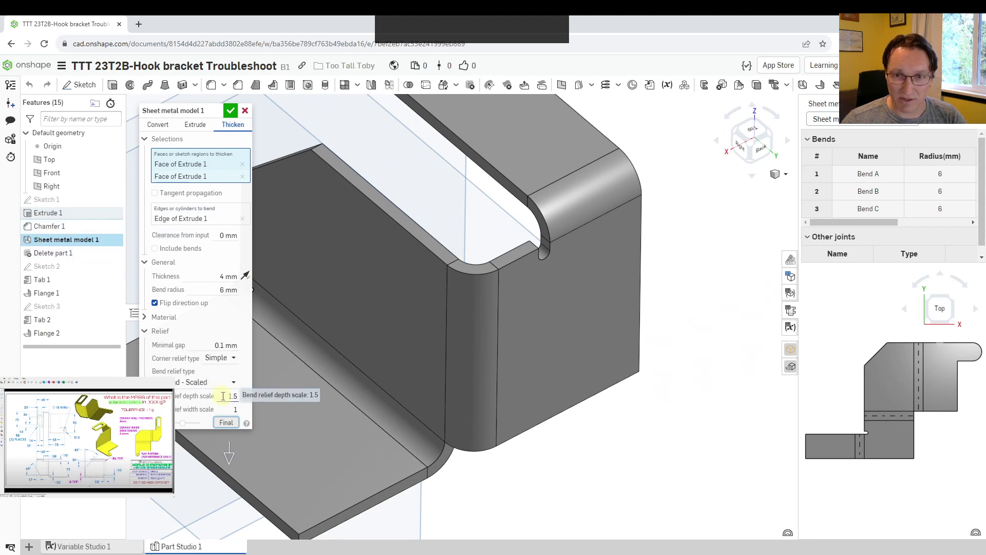
{"action": "scroll", "coordinate": [223, 395], "scroll_direction": "up", "scroll_amount": 1}
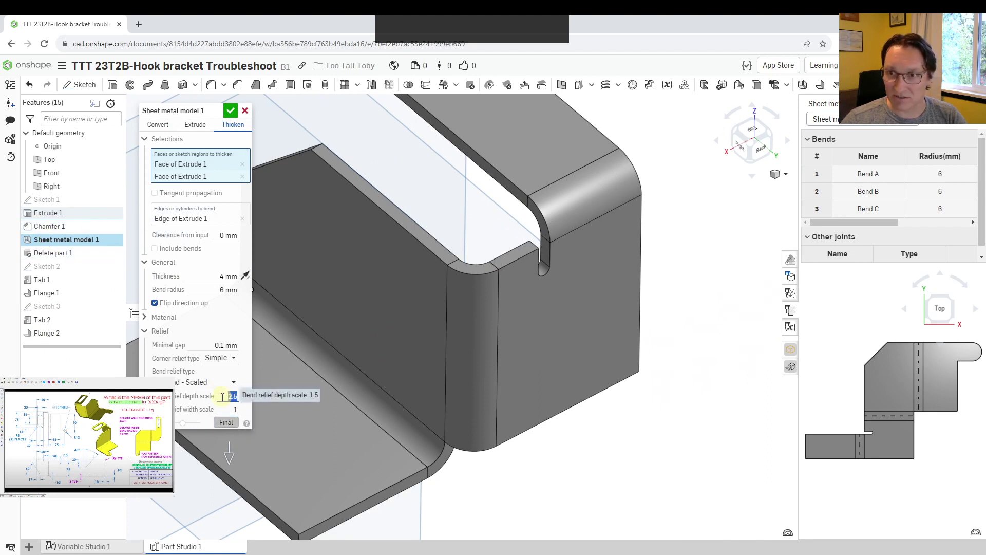
{"action": "scroll", "coordinate": [222, 396], "scroll_direction": "up", "scroll_amount": 1}
{"action": "scroll", "coordinate": [223, 396], "scroll_direction": "down", "scroll_amount": 2}
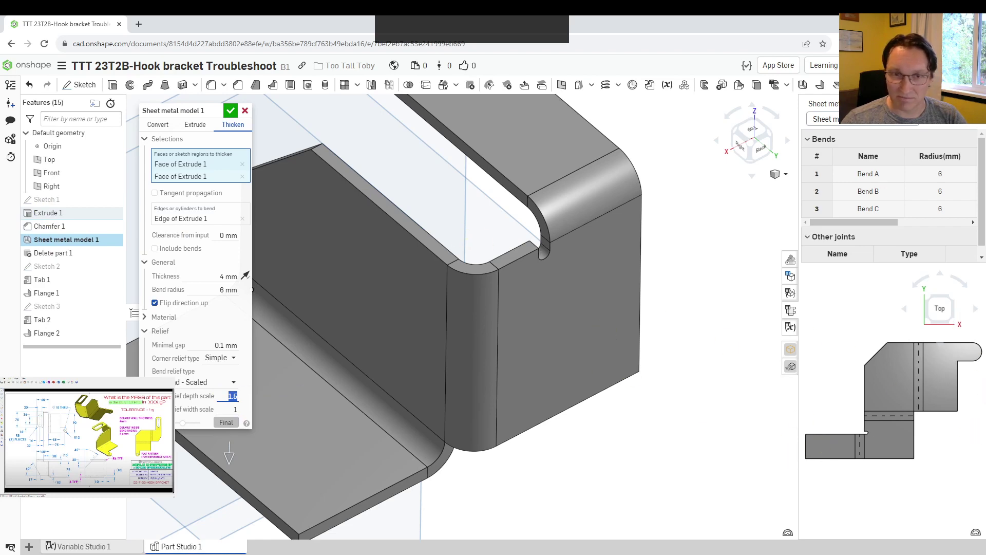
{"action": "left_click_drag", "start_coordinate": [47, 332], "coordinate": [57, 350]}
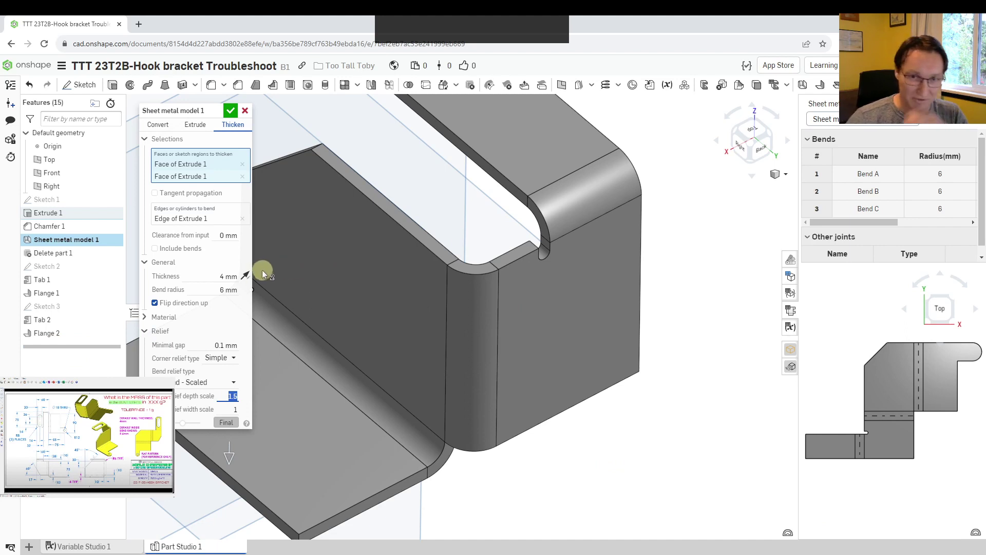
Set the sheet metal model's bend relief type to Tear, accept the feature, and inspect the relief beside the hook's bend
{"action": "left_click", "coordinate": [241, 382]}
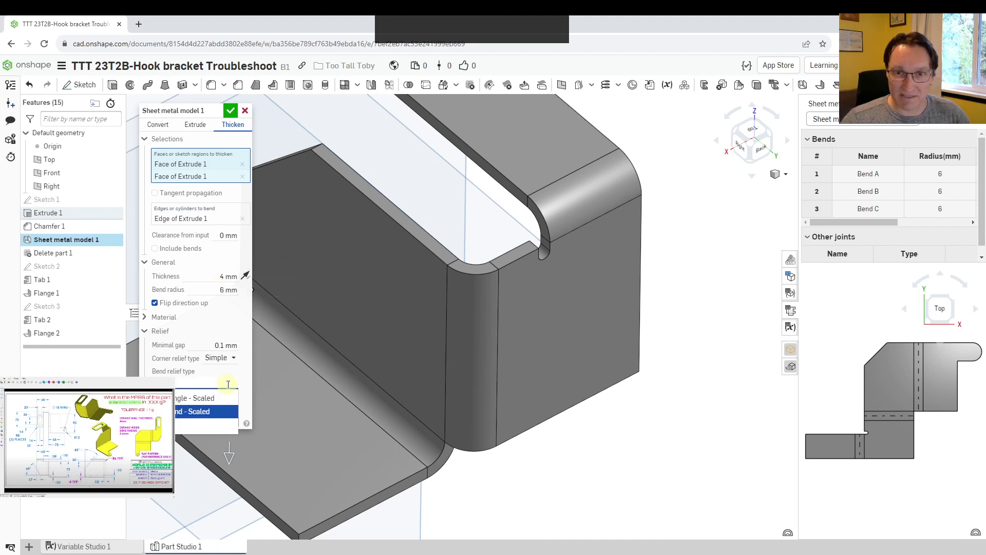
{"action": "left_click", "coordinate": [177, 428]}
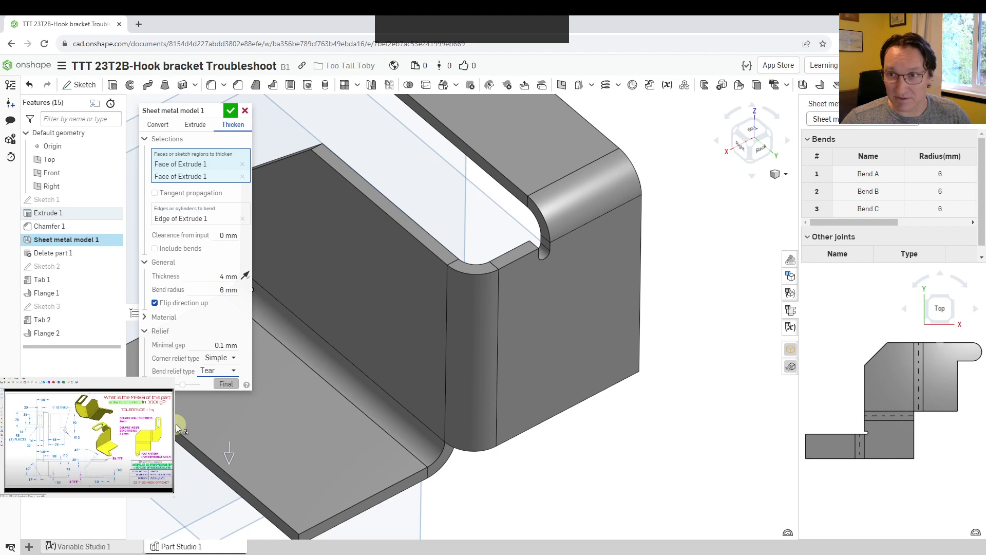
{"action": "left_click", "coordinate": [230, 112]}
{"action": "scroll", "coordinate": [551, 399], "scroll_direction": "down", "scroll_amount": 5}
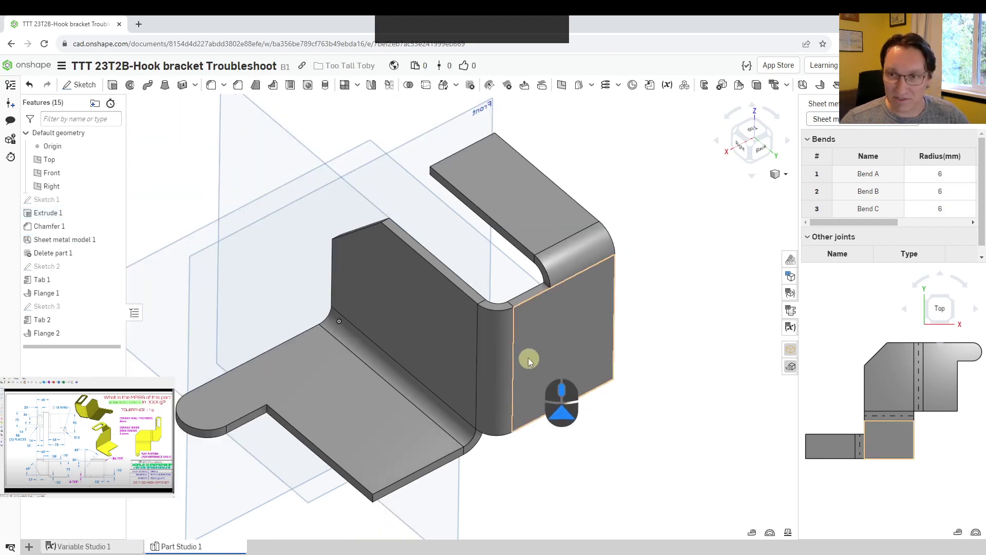
{"action": "middle_click_drag", "start_coordinate": [470, 348], "coordinate": [500, 331]}
{"action": "right_click_drag", "start_coordinate": [529, 445], "coordinate": [534, 428]}
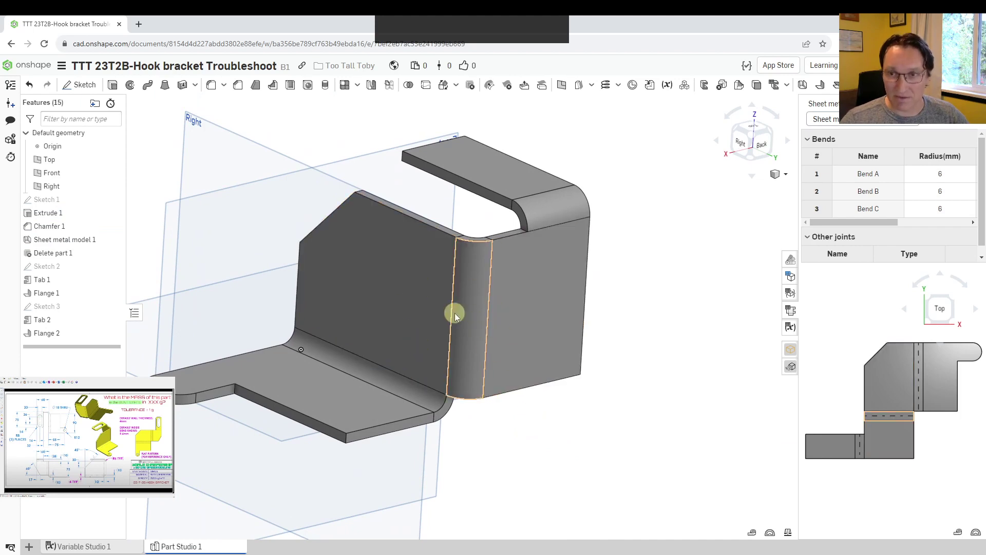
{"action": "right_click_drag", "start_coordinate": [455, 313], "coordinate": [475, 329]}
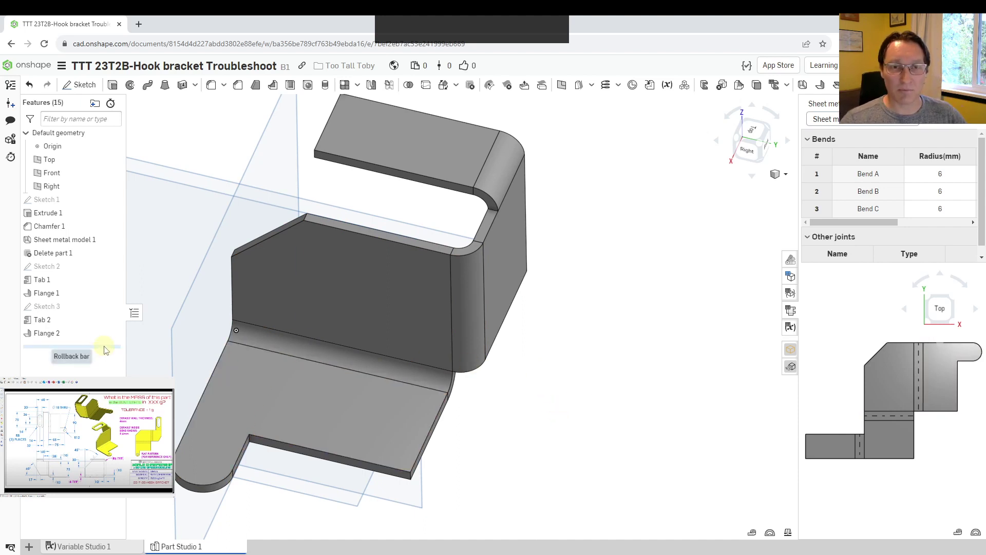
Roll the model back to just after Delete part 1 and create a 60 mm flange on the upright wall's end edge, bending away from the base
{"action": "left_click_drag", "start_coordinate": [104, 349], "coordinate": [98, 266]}
{"action": "right_click_drag", "start_coordinate": [625, 420], "coordinate": [535, 402]}
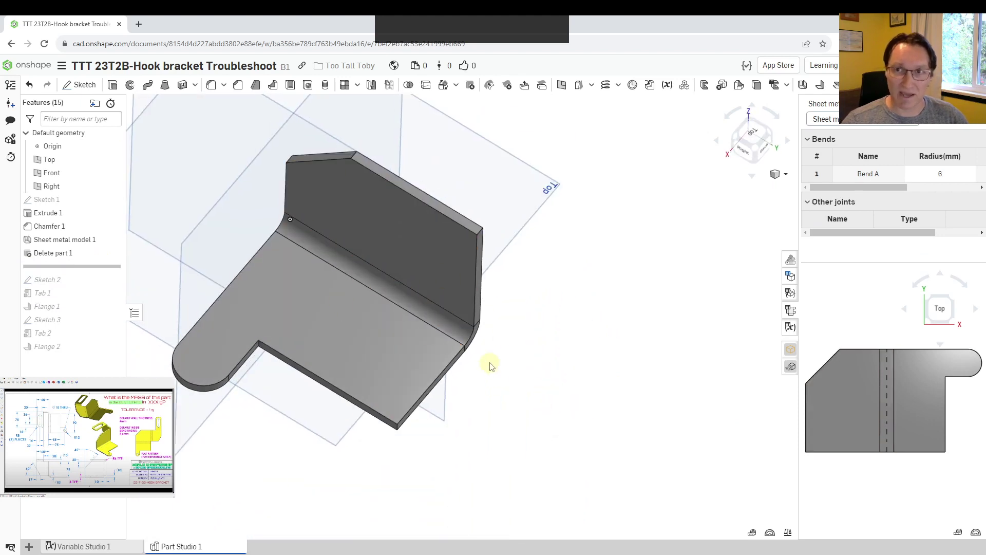
{"action": "left_click", "coordinate": [820, 85]}
{"action": "left_click", "coordinate": [482, 261]}
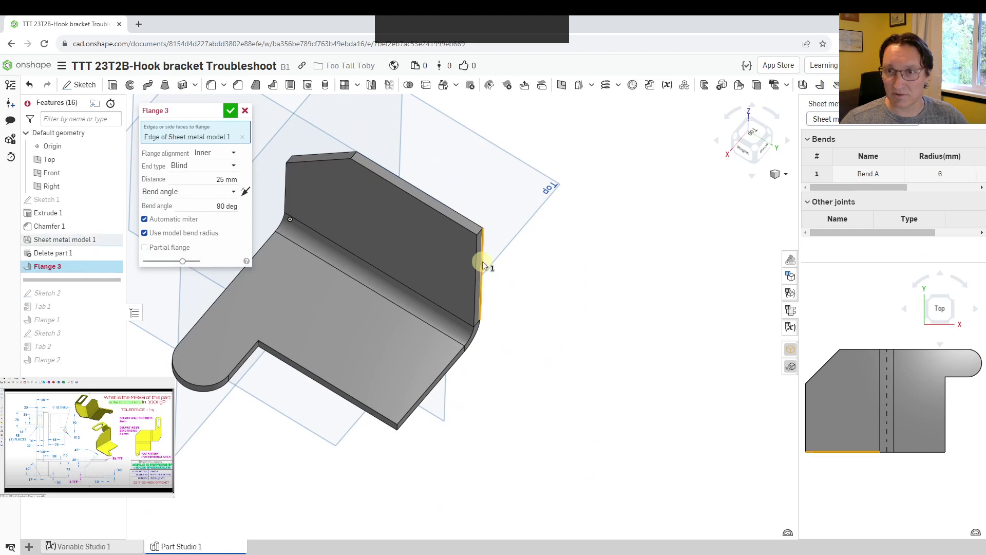
{"action": "left_click", "coordinate": [245, 191]}
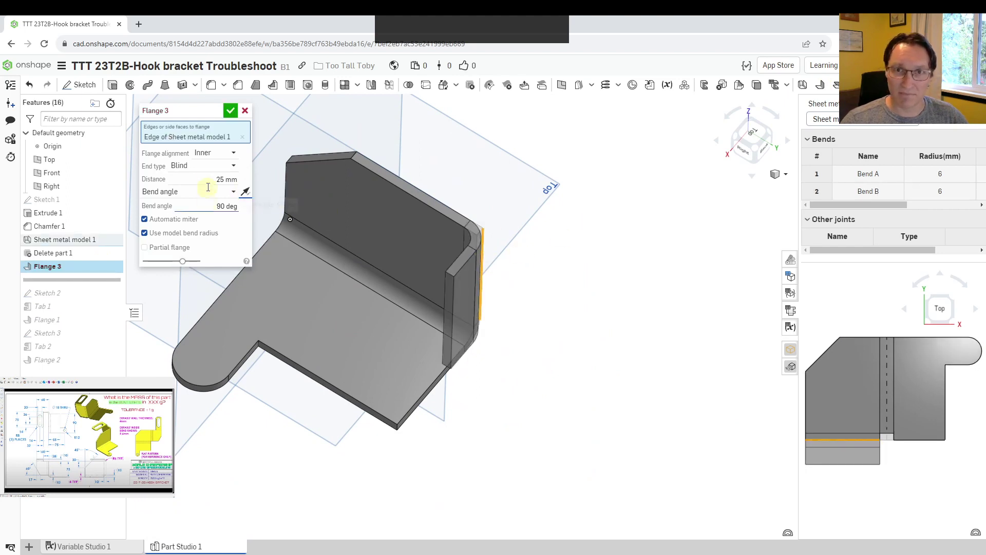
{"action": "left_click", "coordinate": [208, 179]}
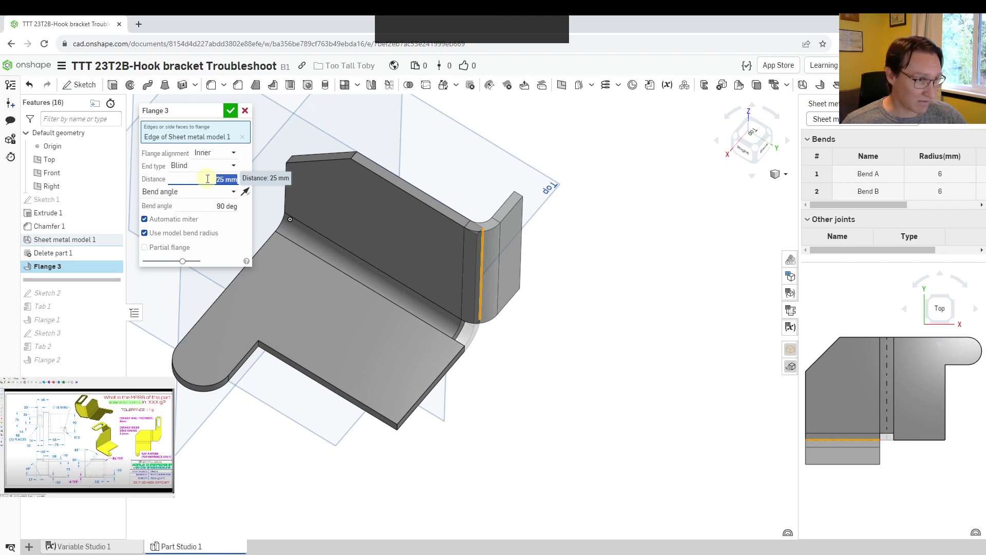
{"action": "type", "text": "60"}
{"action": "key", "text": "Return"}
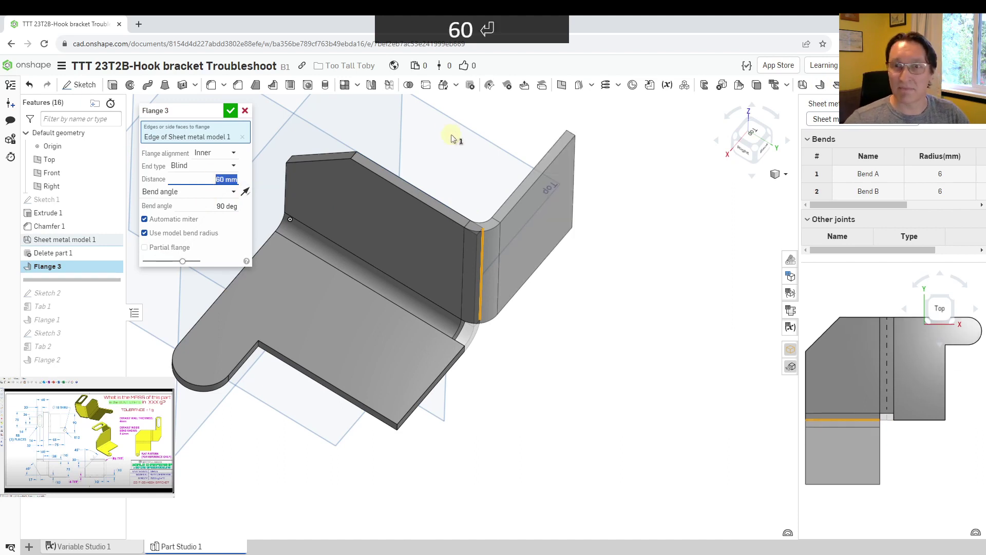
Try the Outer alignment for the new flange and check its position from the Top view
{"action": "left_click", "coordinate": [208, 153]}
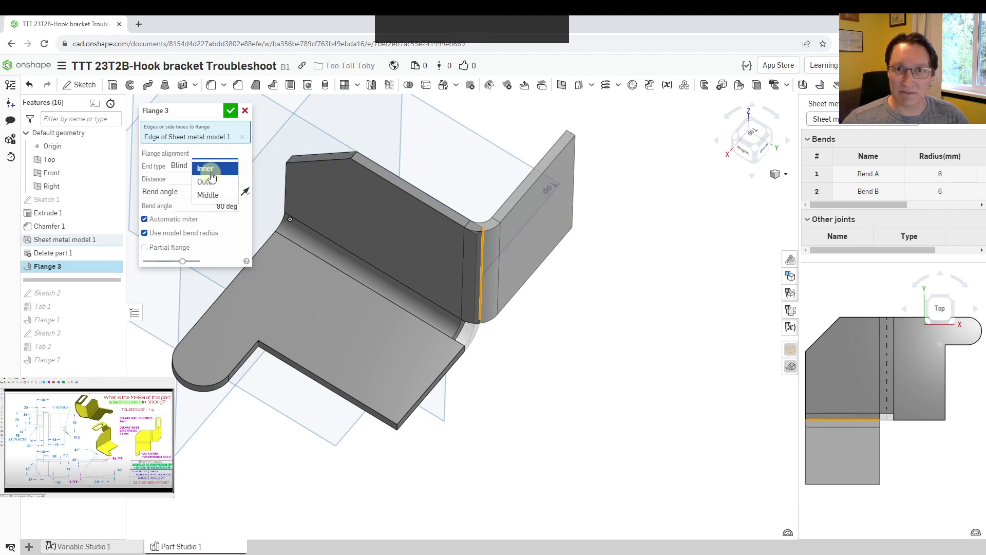
{"action": "left_click", "coordinate": [206, 181]}
{"action": "right_click_drag", "start_coordinate": [577, 284], "coordinate": [572, 275]}
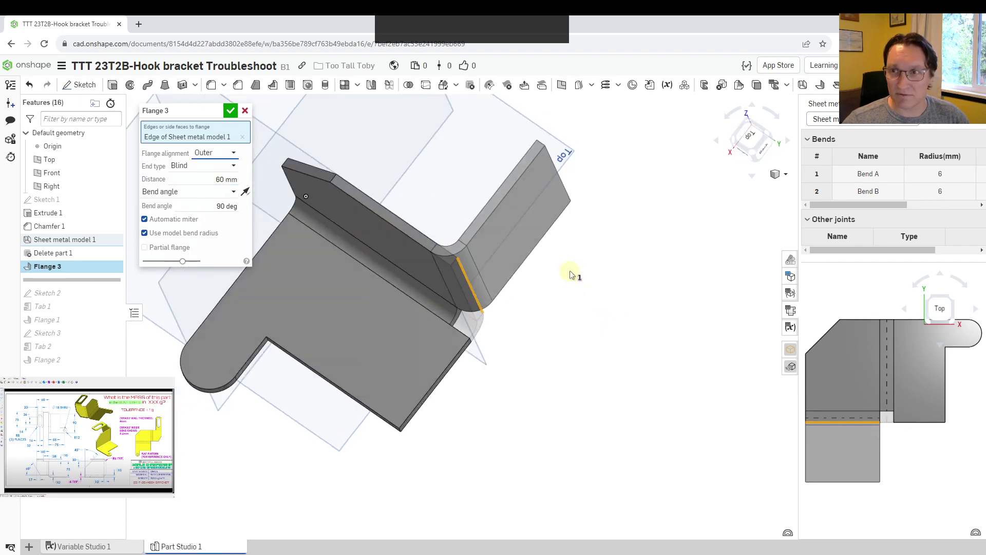
{"action": "left_click", "coordinate": [747, 140]}
{"action": "middle_click_drag", "start_coordinate": [640, 163], "coordinate": [659, 234]}
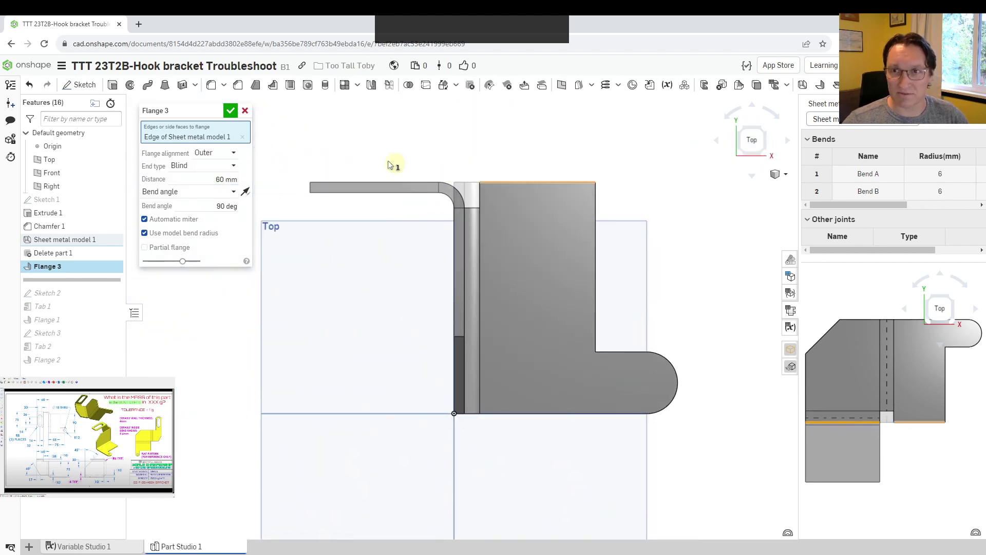
{"action": "scroll", "coordinate": [347, 177], "scroll_direction": "up", "scroll_amount": 2}
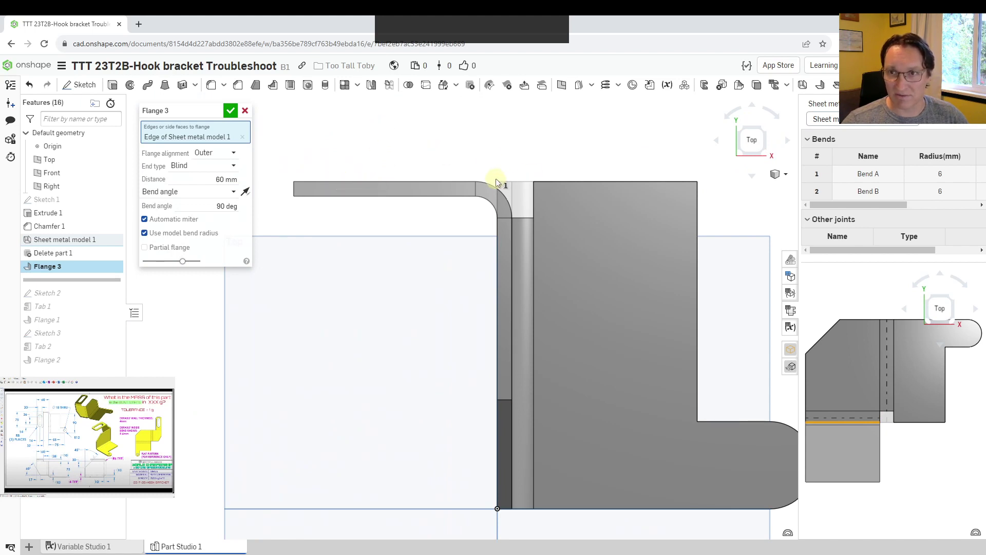
Set the new flange's alignment to Inner and accept the flange
{"action": "left_click", "coordinate": [225, 154]}
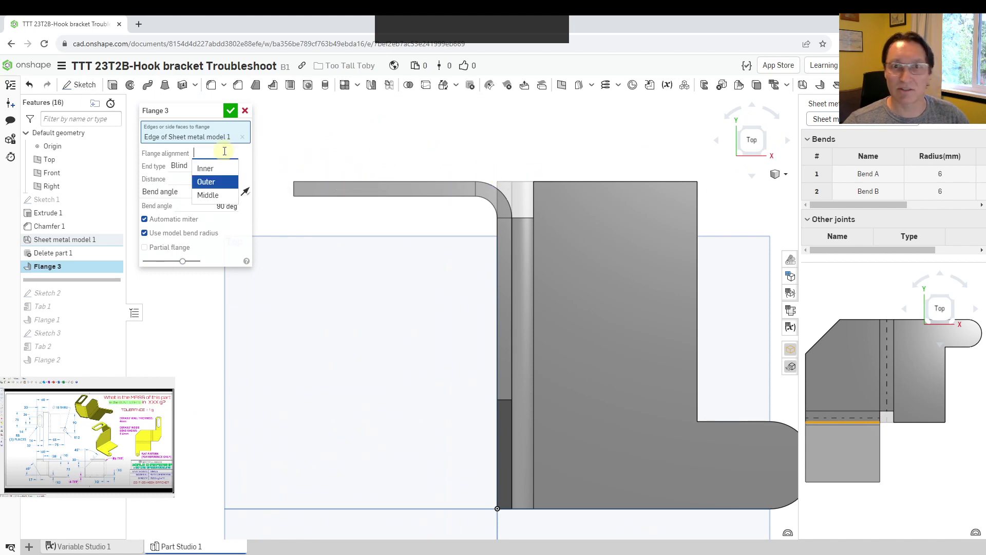
{"action": "left_click", "coordinate": [219, 176]}
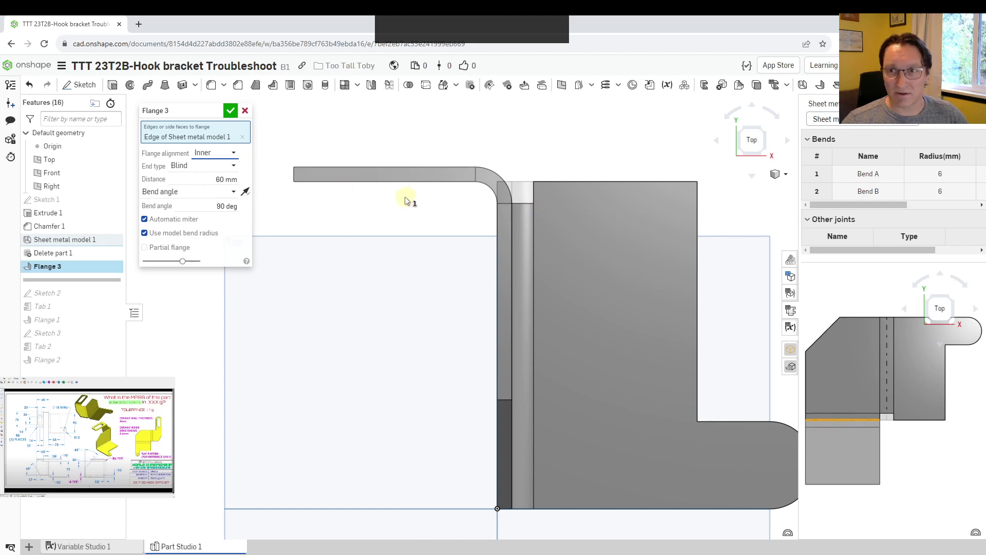
{"action": "left_click", "coordinate": [231, 113]}
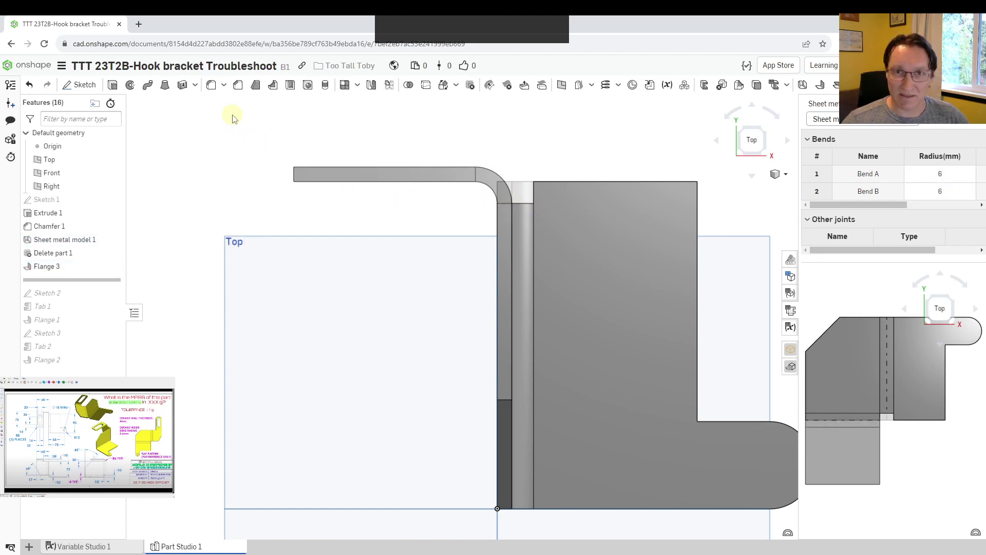
Start a Move face offset on the new flange's inner face and pull it away from the wall by about 46.5 mm
{"action": "right_click_drag", "start_coordinate": [485, 213], "coordinate": [619, 164]}
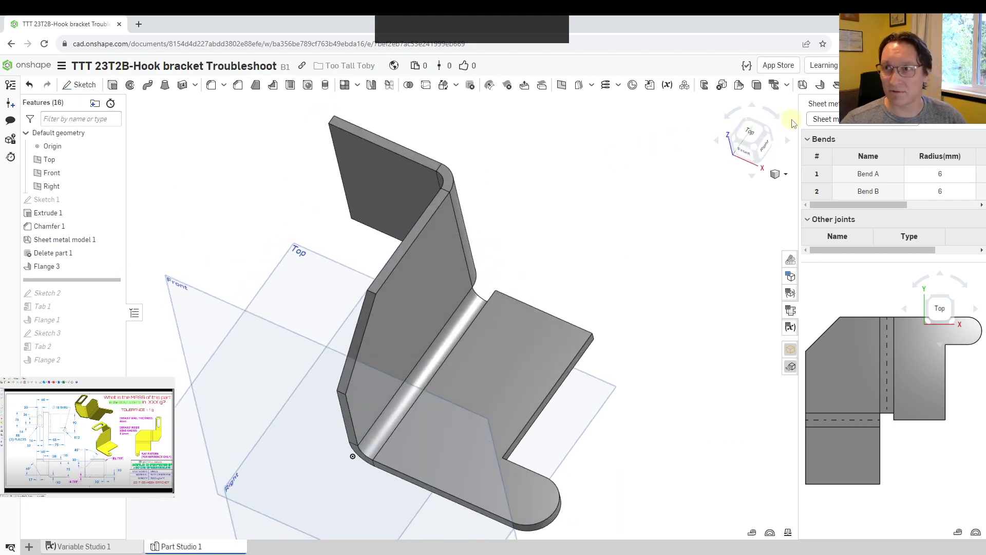
{"action": "left_click", "coordinate": [524, 86]}
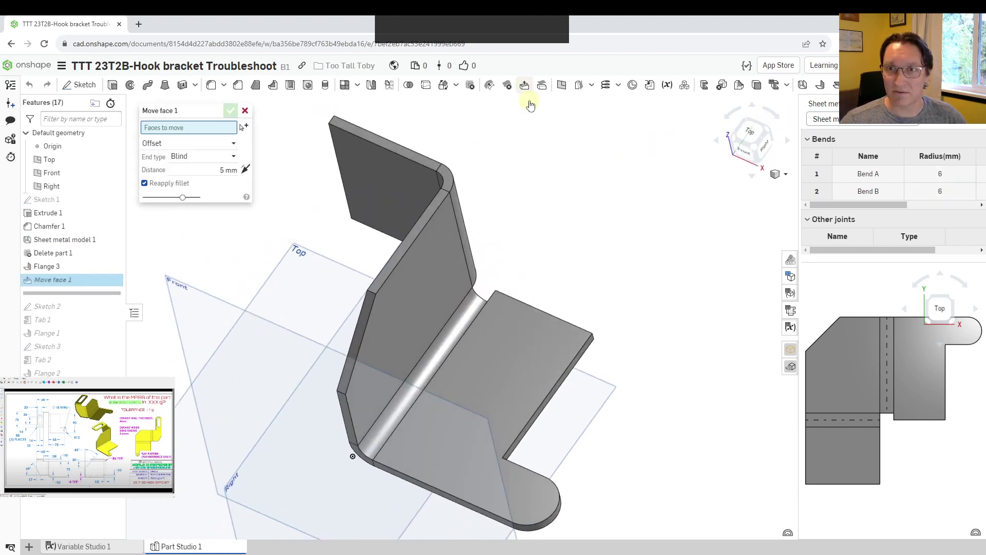
{"action": "middle_click_drag", "start_coordinate": [601, 252], "coordinate": [634, 311]}
{"action": "left_click", "coordinate": [409, 241]}
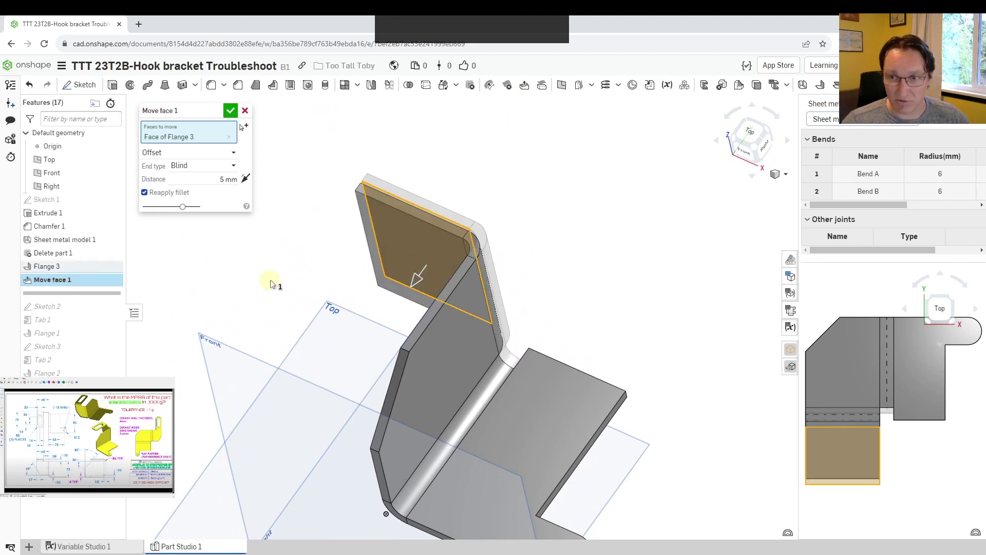
{"action": "left_click_drag", "start_coordinate": [414, 276], "coordinate": [510, 201]}
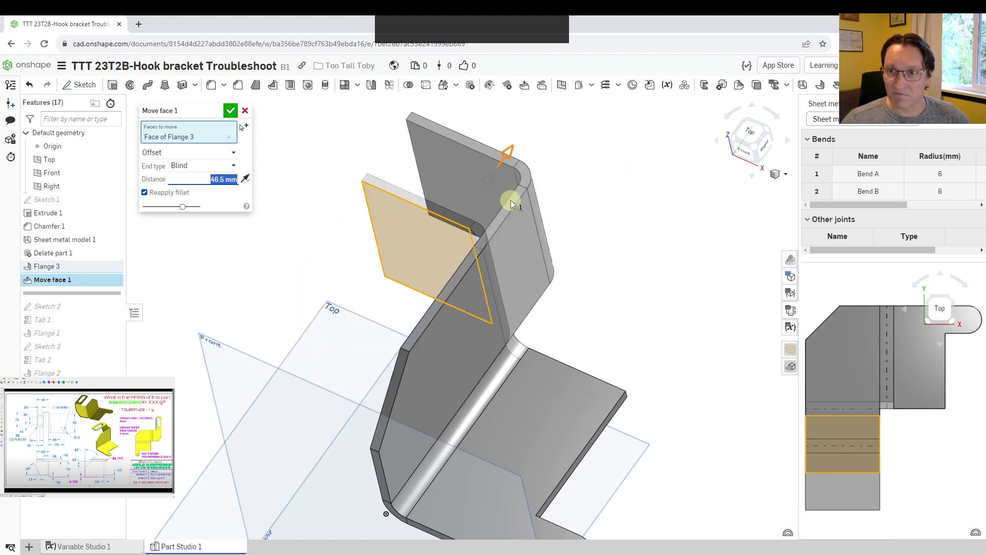
{"action": "right_click_drag", "start_coordinate": [529, 378], "coordinate": [524, 293]}
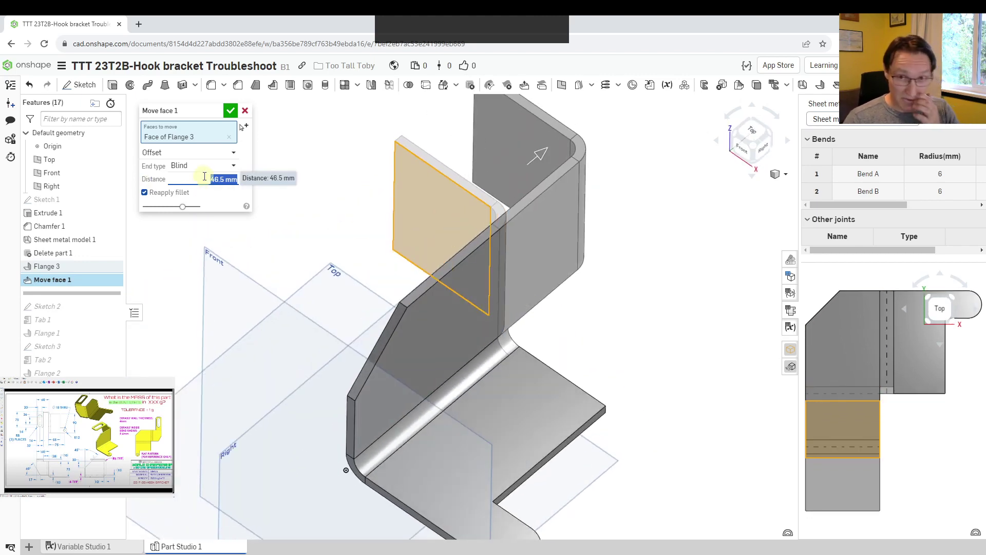
Set the face offset distance to the #Rad variable
{"action": "type", "text": "ra"}
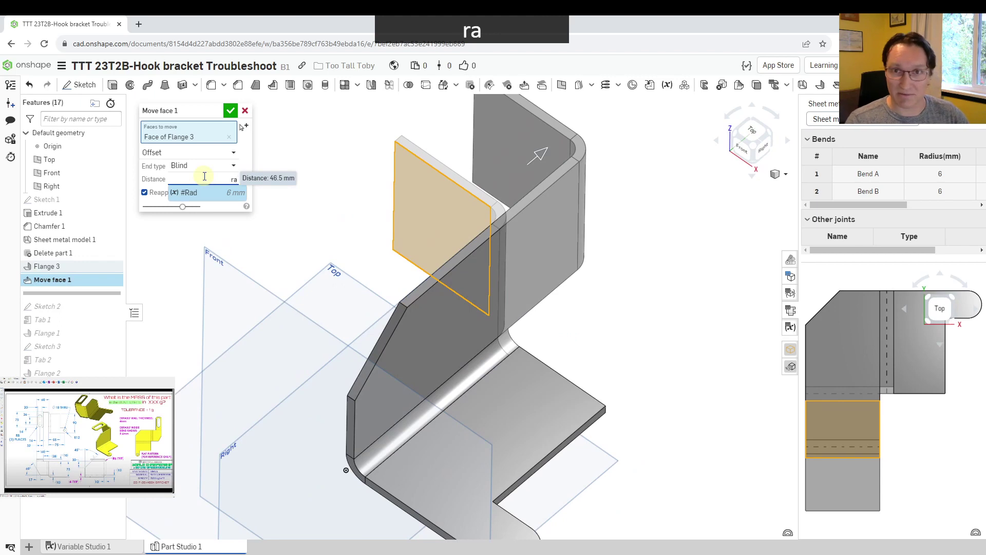
{"action": "key", "text": "Return"}
{"action": "key", "text": "Return"}
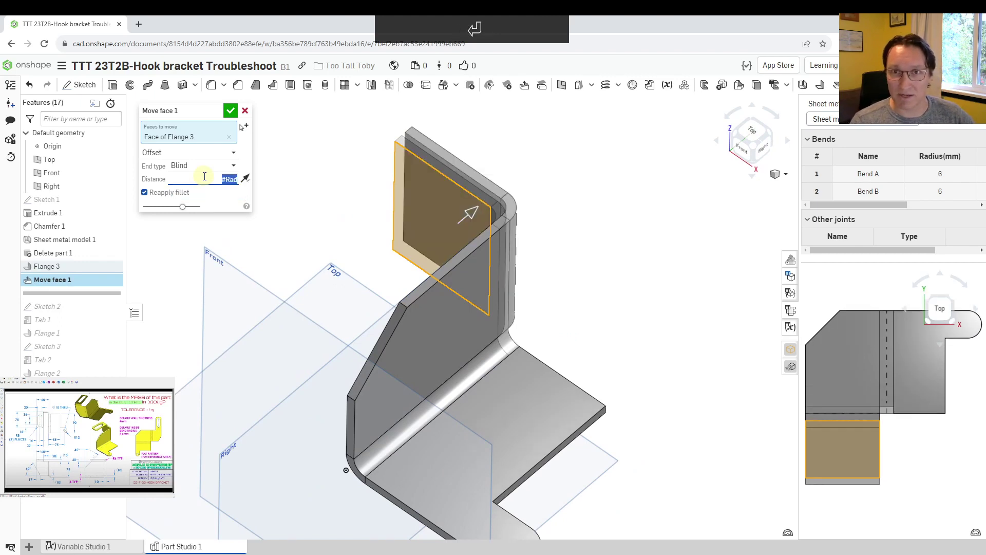
Change the sheet metal model's bend relief type from Tear to the scaled obround option
{"action": "right_click_drag", "start_coordinate": [663, 262], "coordinate": [591, 247]}
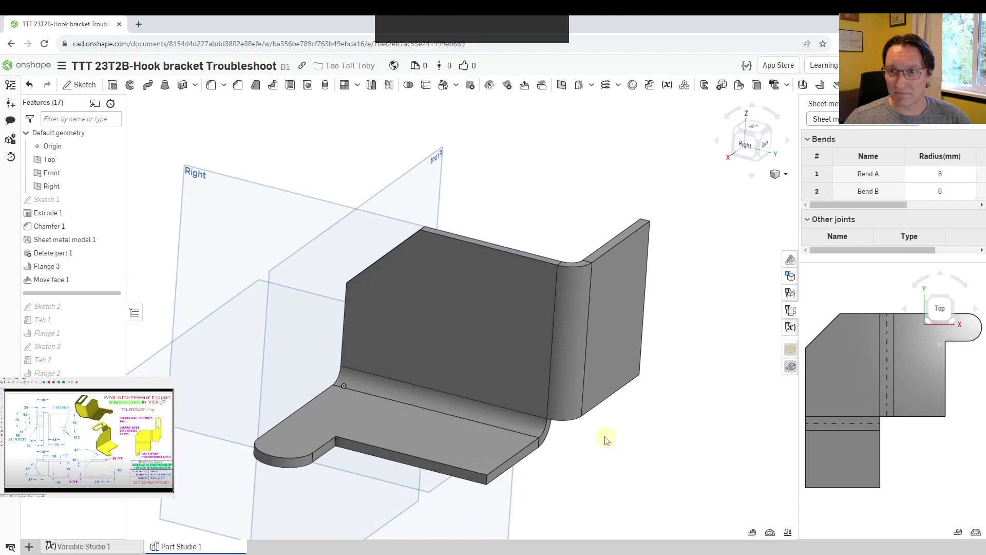
{"action": "left_click", "coordinate": [74, 250]}
{"action": "double_click", "coordinate": [65, 243]}
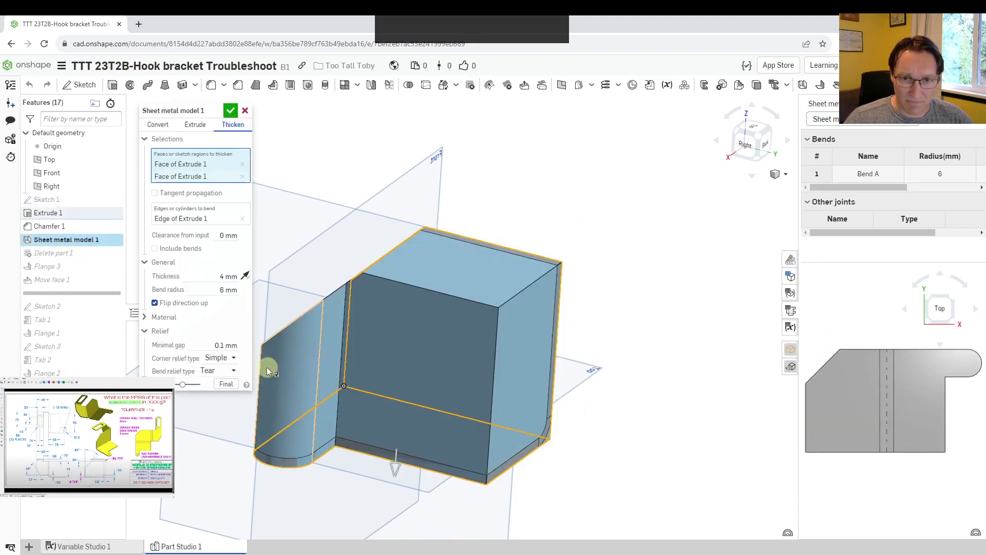
{"action": "left_click", "coordinate": [226, 372]}
{"action": "left_click", "coordinate": [231, 399]}
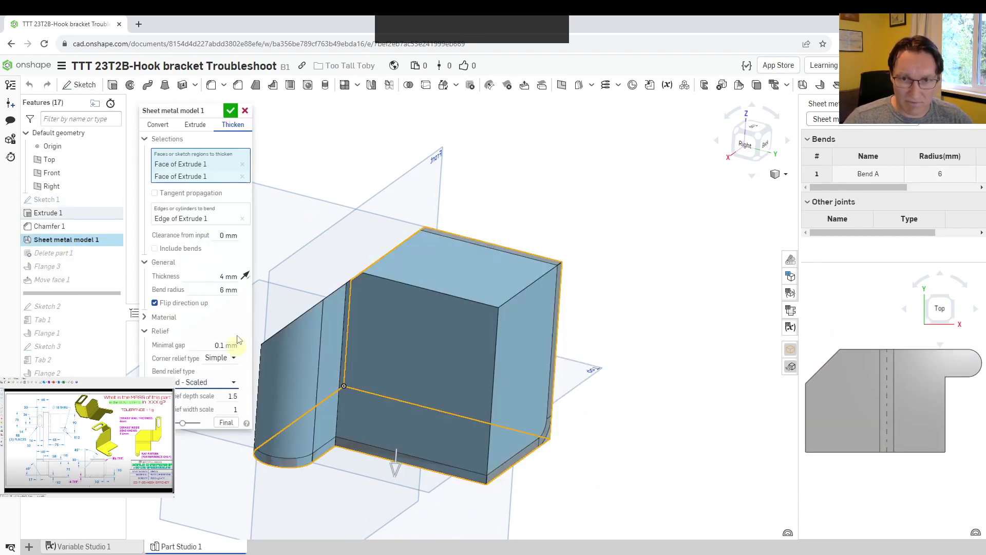
{"action": "left_click", "coordinate": [221, 111]}
Add a 75 mm flange with Inner alignment on the upper edge of the side flange, flipped to bend toward the inside of the bracket
{"action": "right_click_drag", "start_coordinate": [634, 221], "coordinate": [580, 396]}
{"action": "middle_click_drag", "start_coordinate": [580, 397], "coordinate": [395, 205]}
{"action": "mouse_move", "coordinate": [575, 283]}
{"action": "right_mouse_down"}
{"action": "mouse_move", "coordinate": [546, 269]}
{"action": "mouse_move", "coordinate": [488, 267]}
{"action": "mouse_move", "coordinate": [559, 292]}
{"action": "mouse_move", "coordinate": [546, 304]}
{"action": "mouse_move", "coordinate": [550, 272]}
{"action": "mouse_move", "coordinate": [573, 283]}
{"action": "right_mouse_up"}
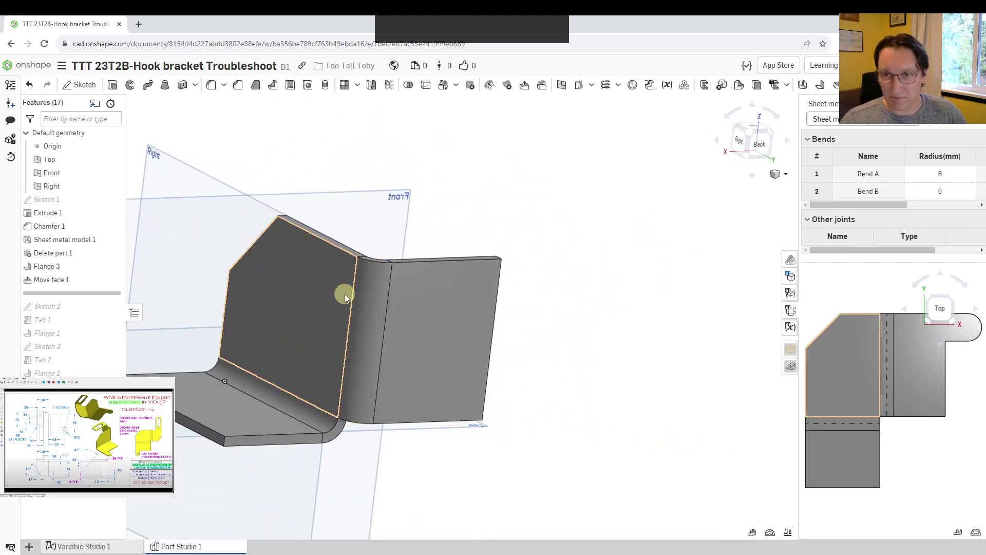
{"action": "right_click_drag", "start_coordinate": [302, 279], "coordinate": [346, 433]}
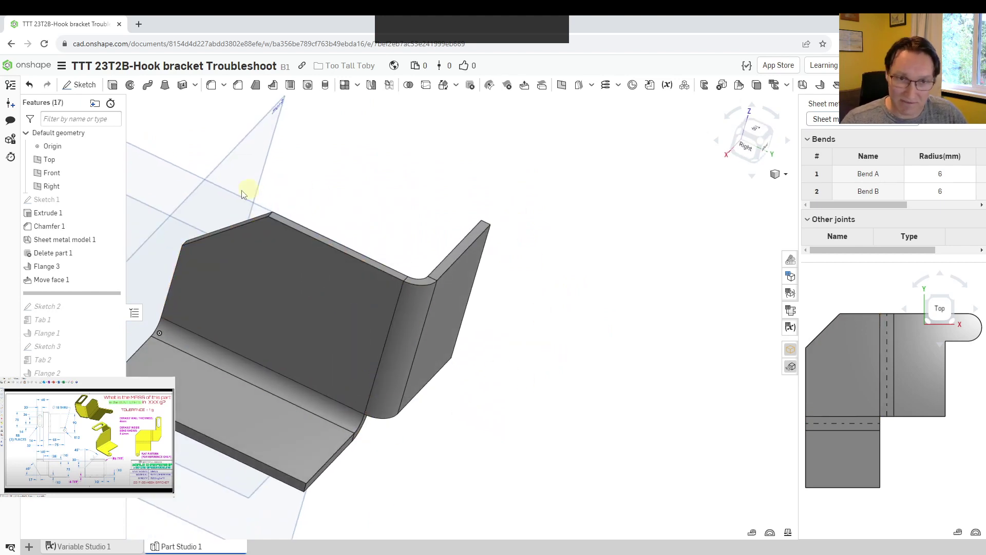
{"action": "right_click_drag", "start_coordinate": [463, 221], "coordinate": [589, 173]}
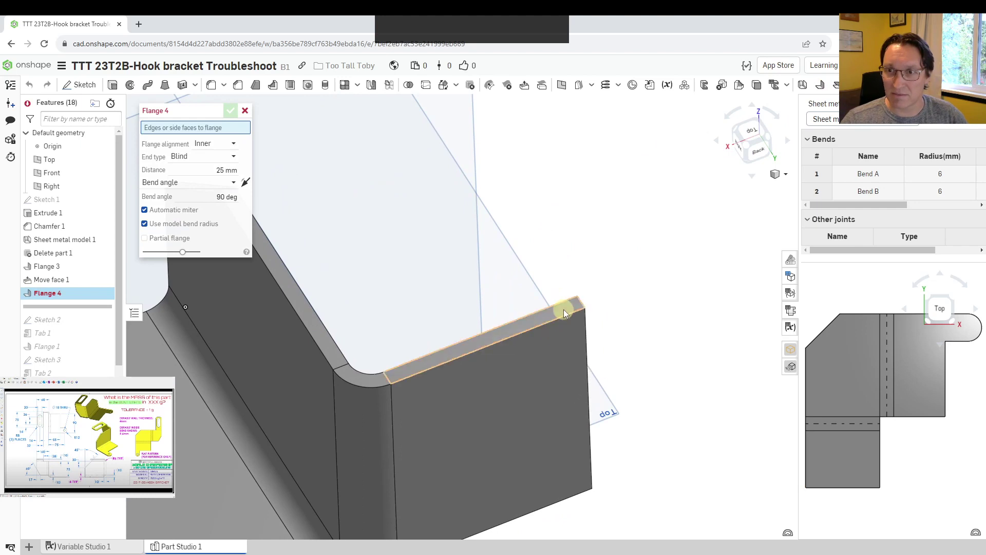
{"action": "left_click", "coordinate": [565, 314]}
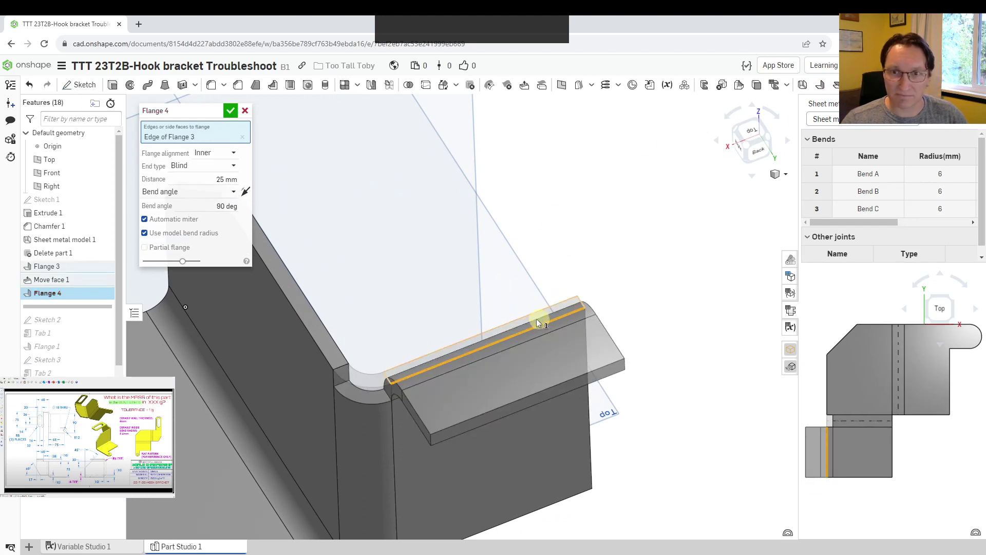
{"action": "left_click", "coordinate": [245, 192]}
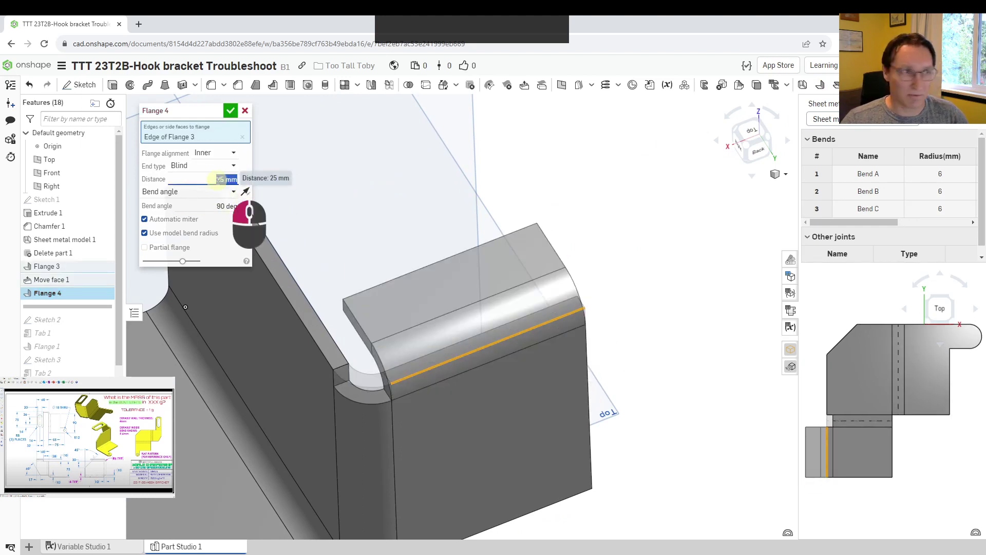
{"action": "left_click", "coordinate": [218, 180]}
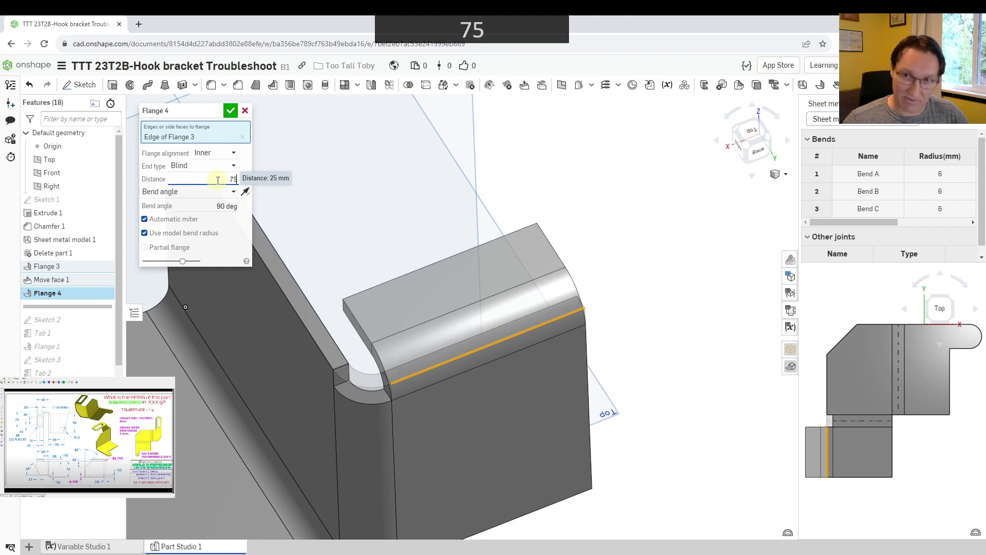
{"action": "type", "text": "75"}
{"action": "key", "text": "Return"}
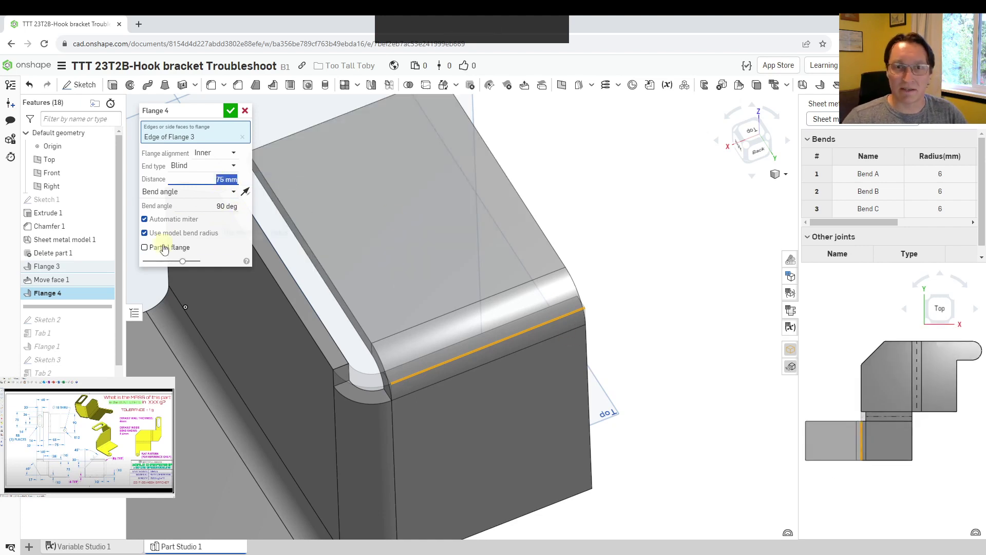
Make the new flange partial, set its cutback to about 18.3 mm, and flip the cutback to the edge end beside the vertical bend
{"action": "left_click", "coordinate": [160, 249]}
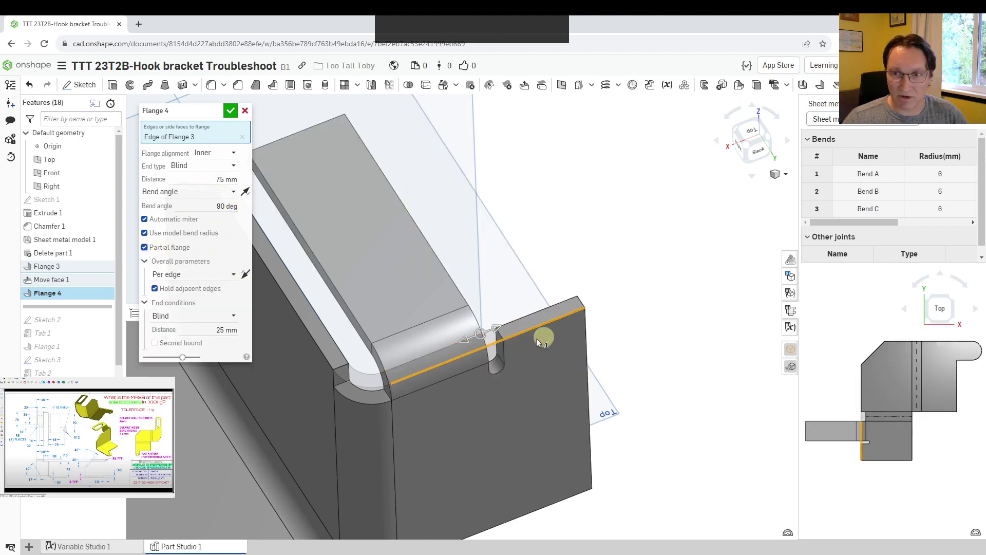
{"action": "left_click_drag", "start_coordinate": [486, 340], "coordinate": [465, 350]}
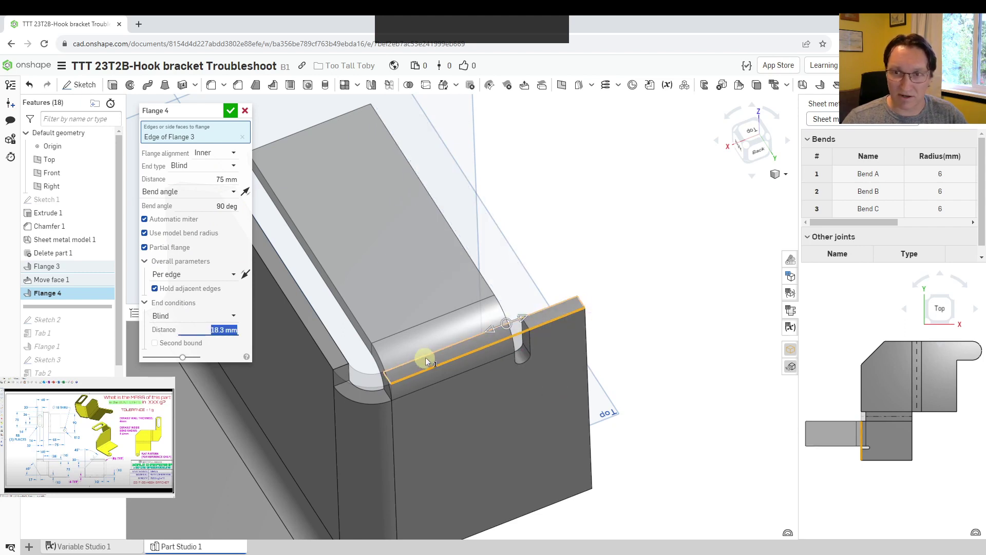
{"action": "left_click", "coordinate": [246, 275]}
{"action": "right_click_drag", "start_coordinate": [451, 380], "coordinate": [436, 358]}
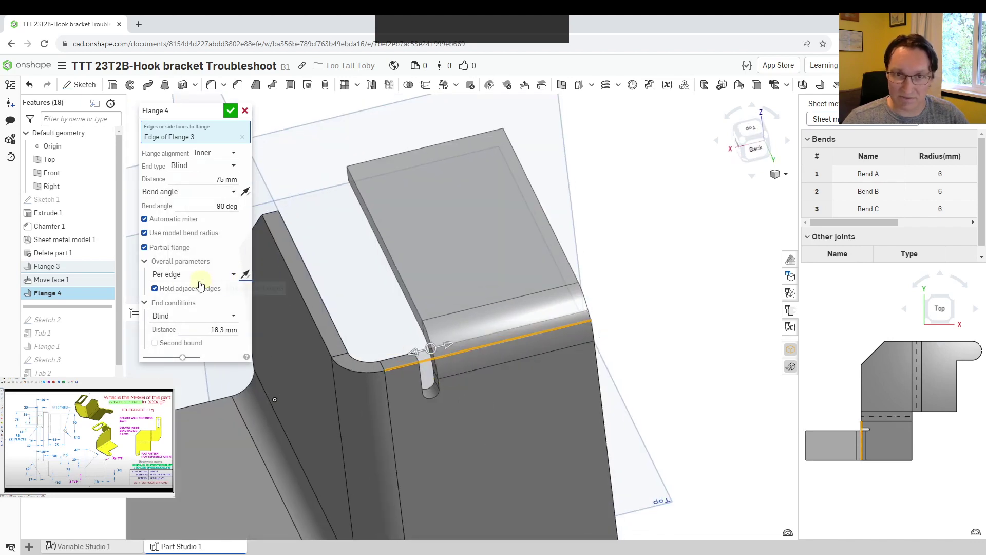
{"action": "left_click", "coordinate": [246, 276]}
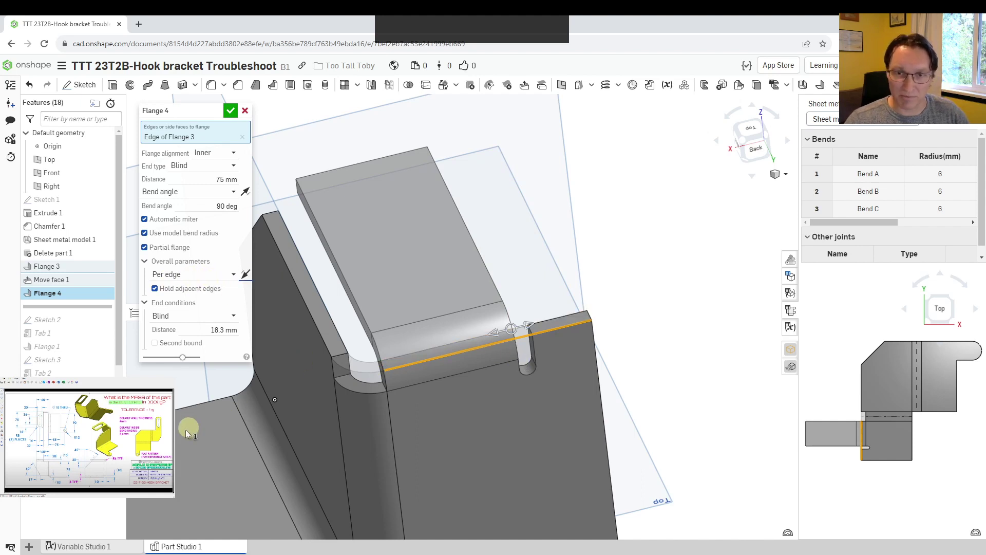
{"action": "middle_click_drag", "start_coordinate": [186, 430], "coordinate": [458, 369]}
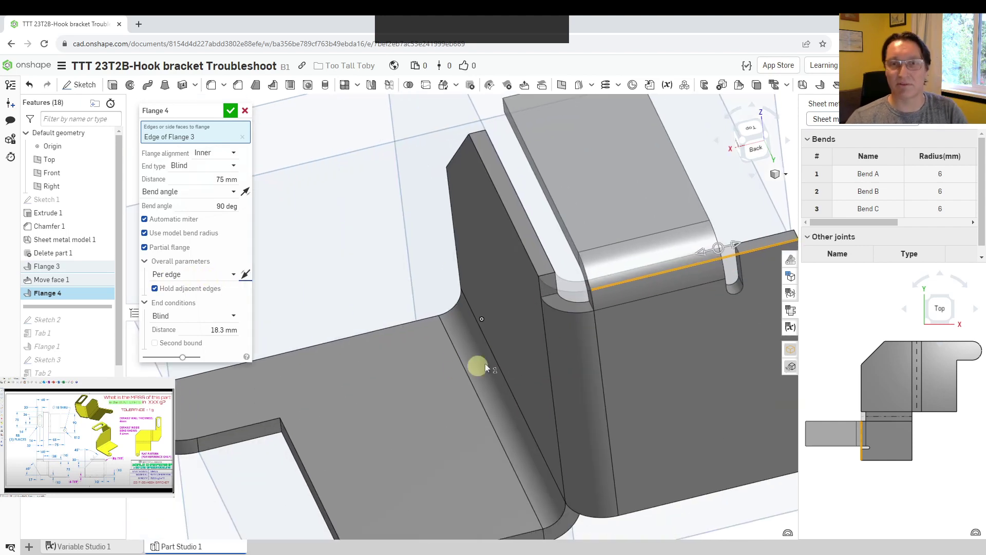
{"action": "left_click", "coordinate": [185, 278]}
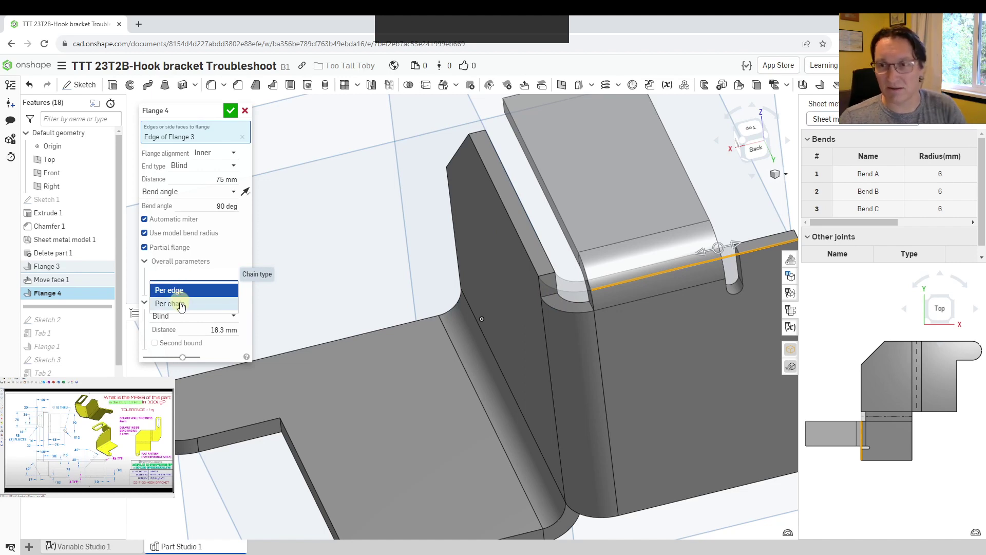
{"action": "left_click", "coordinate": [288, 134]}
{"action": "middle_click_drag", "start_coordinate": [583, 269], "coordinate": [551, 295]}
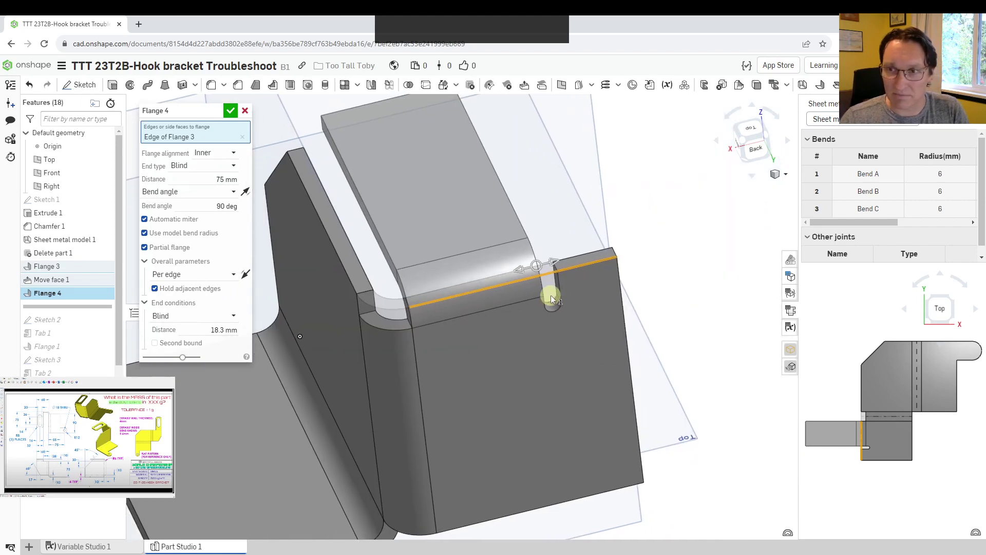
{"action": "left_click", "coordinate": [246, 276]}
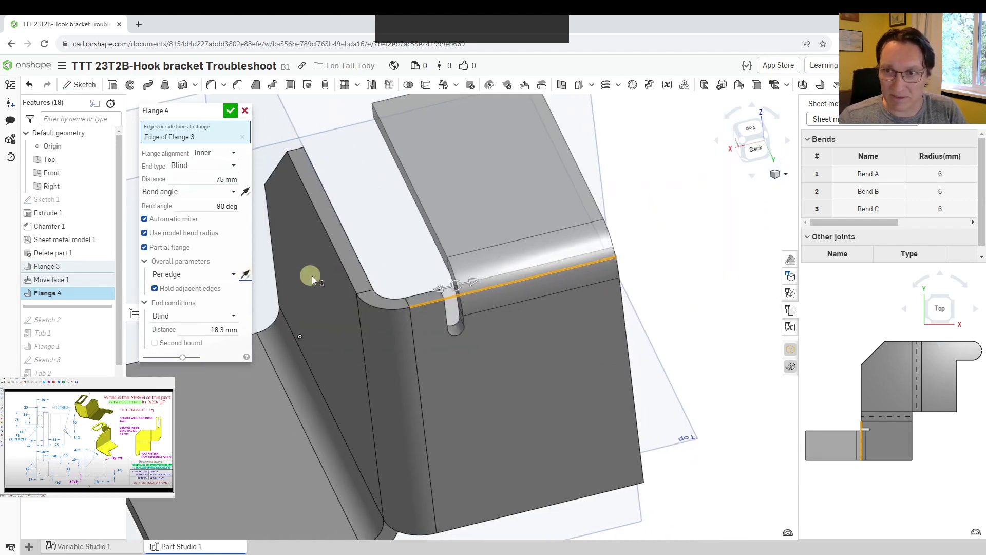
Bound the partial flange up to the side flange's free end face with a 32 mm offset, and accept the flange
{"action": "left_click", "coordinate": [183, 316]}
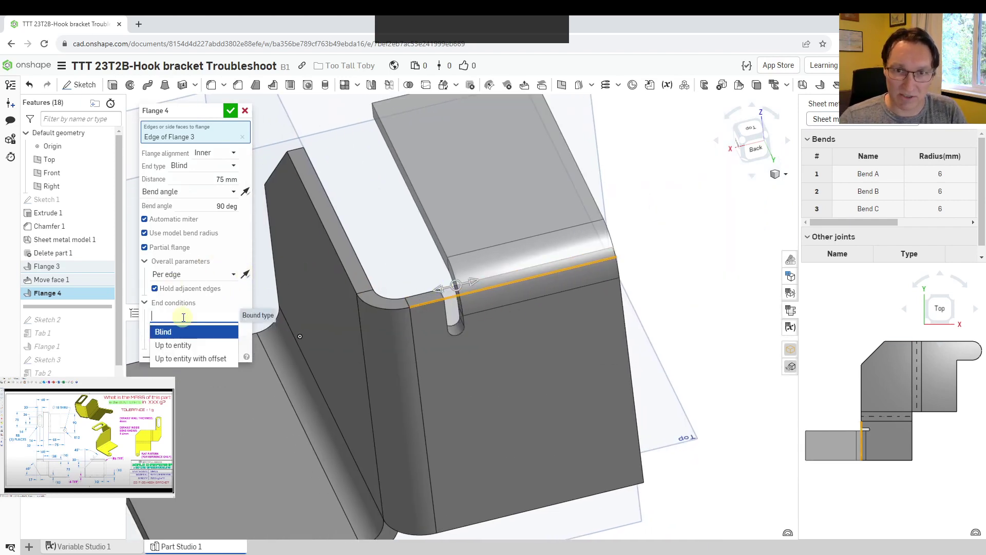
{"action": "left_click", "coordinate": [185, 360]}
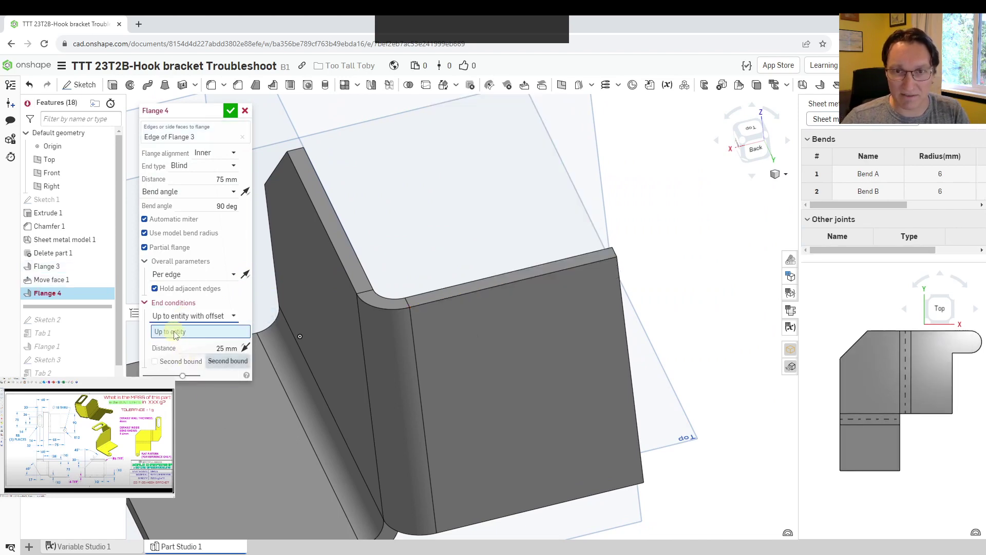
{"action": "right_click_drag", "start_coordinate": [599, 291], "coordinate": [569, 282]}
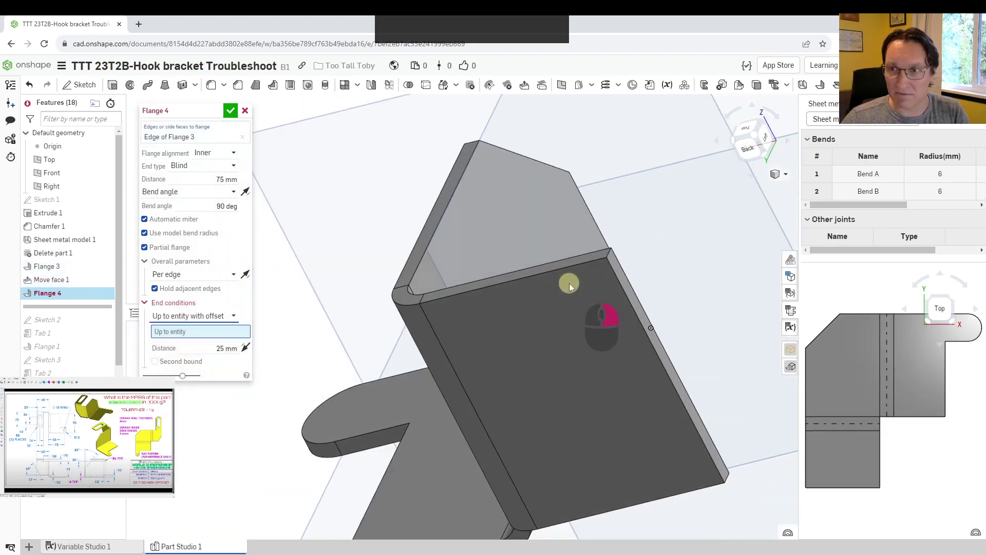
{"action": "left_click", "coordinate": [625, 257]}
{"action": "scroll", "coordinate": [624, 258], "scroll_direction": "up", "scroll_amount": 3}
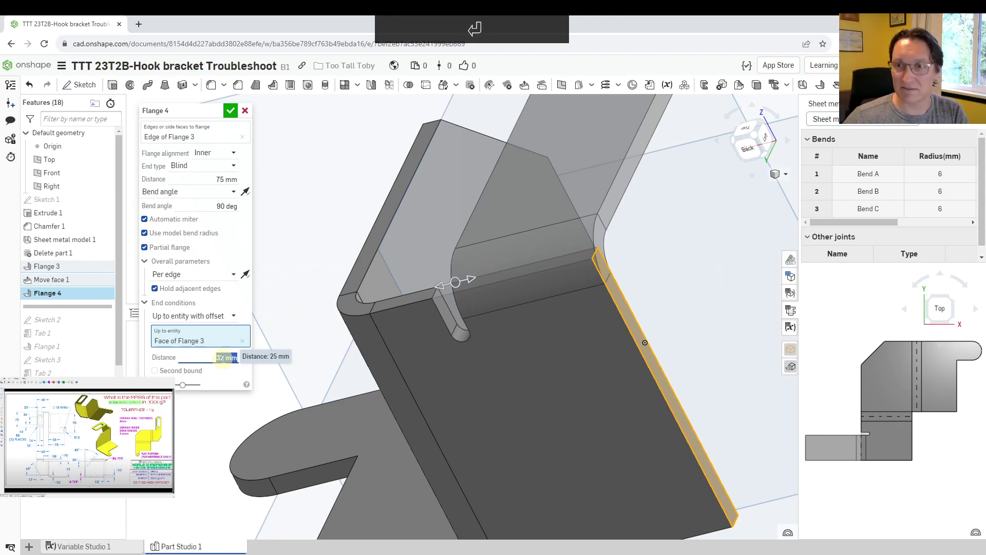
{"action": "right_click_drag", "start_coordinate": [298, 329], "coordinate": [335, 306]}
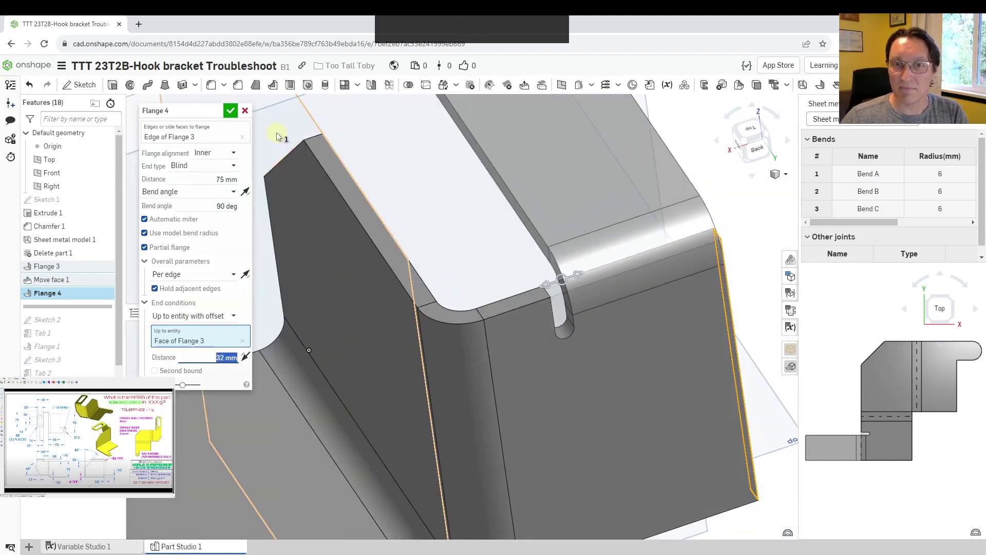
{"action": "left_click", "coordinate": [229, 109]}
Try reordering Move face 1 after Flange 4 in the feature list, then restore the original order
{"action": "scroll", "coordinate": [485, 359], "scroll_direction": "up", "scroll_amount": 4}
{"action": "right_click_drag", "start_coordinate": [485, 359], "coordinate": [526, 328]}
{"action": "scroll", "coordinate": [519, 344], "scroll_direction": "down", "scroll_amount": 4}
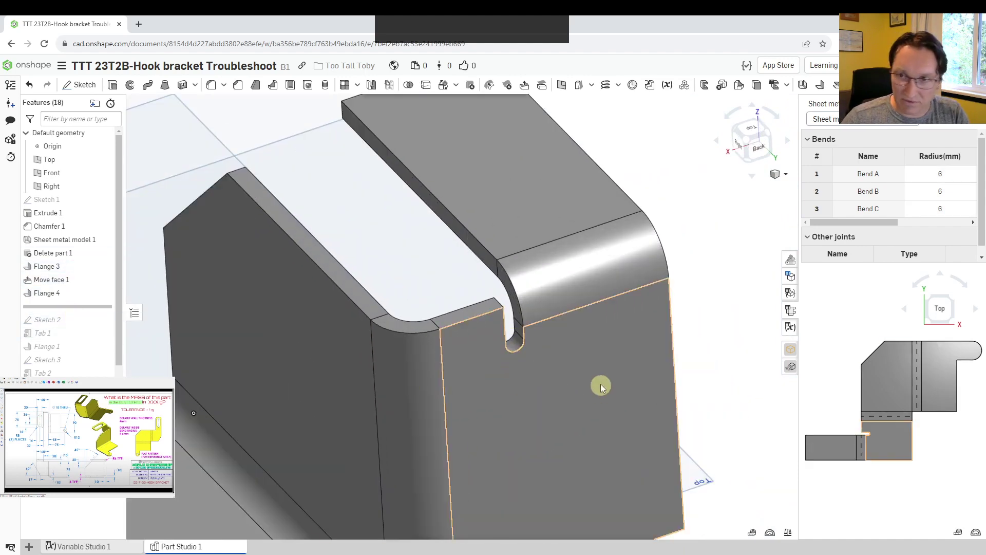
{"action": "right_click_drag", "start_coordinate": [600, 383], "coordinate": [522, 230]}
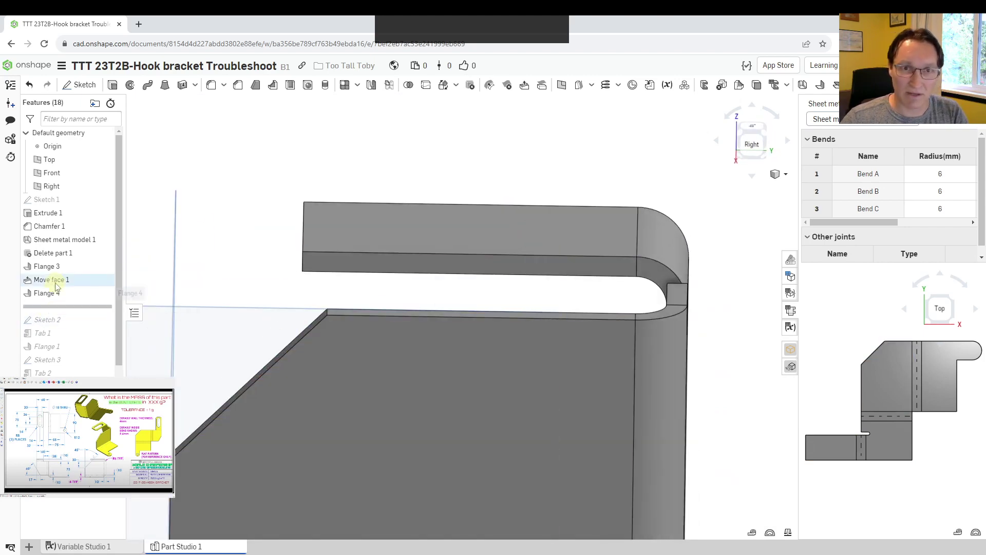
{"action": "right_click_drag", "start_coordinate": [288, 272], "coordinate": [429, 262]}
{"action": "middle_click_drag", "start_coordinate": [429, 258], "coordinate": [431, 257]}
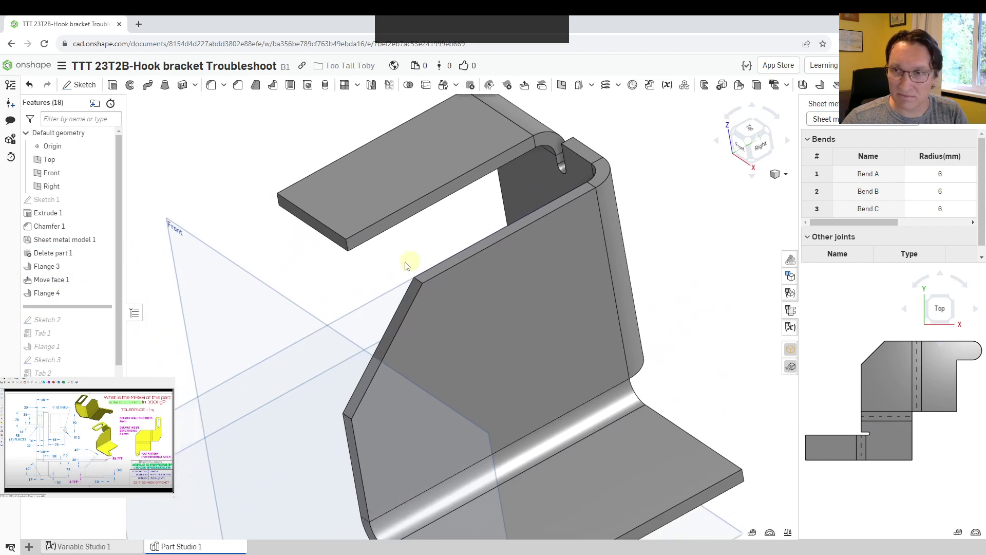
{"action": "left_click_drag", "start_coordinate": [52, 285], "coordinate": [53, 306]}
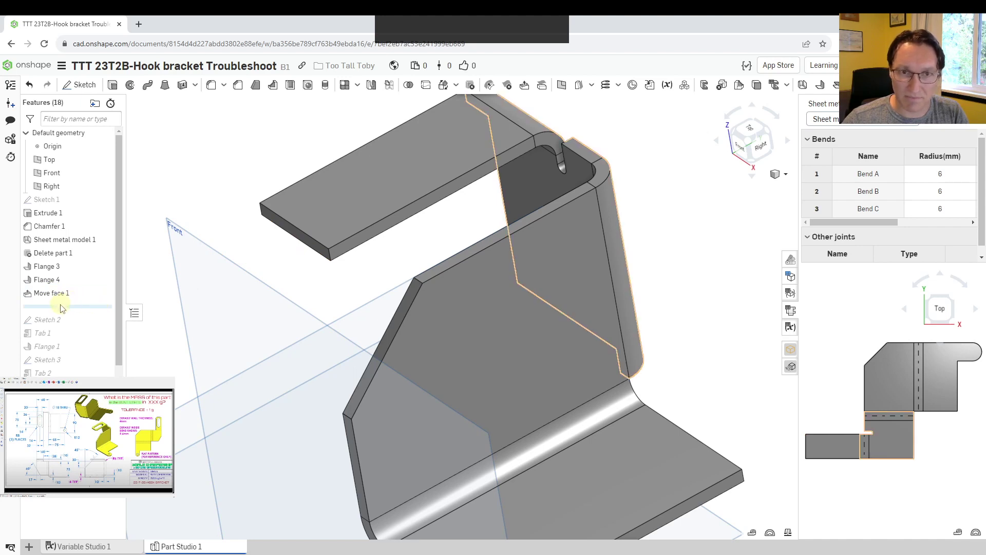
{"action": "left_click_drag", "start_coordinate": [56, 294], "coordinate": [77, 277]}
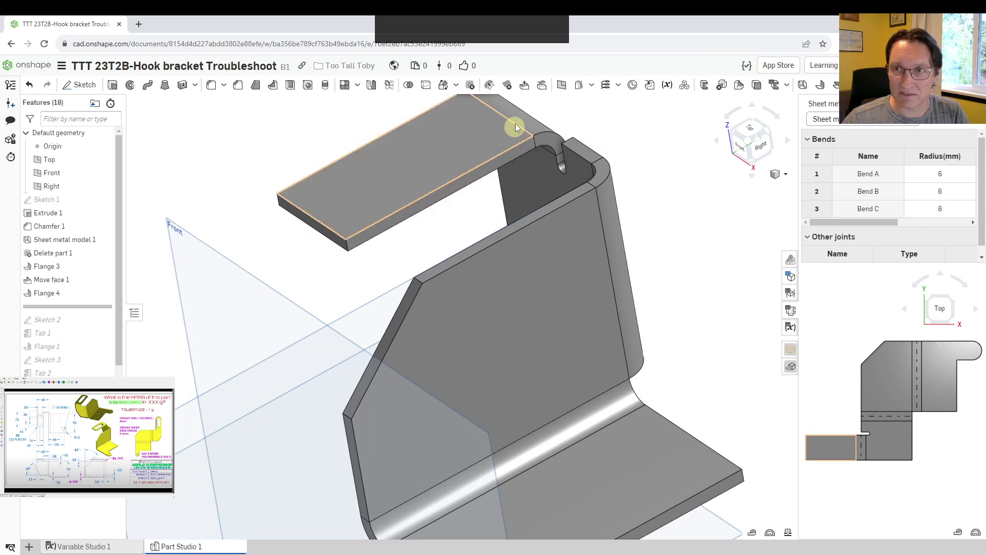
Offset the partial flange's upper face upward by the #Rad variable with a second Move face
{"action": "left_click", "coordinate": [354, 199]}
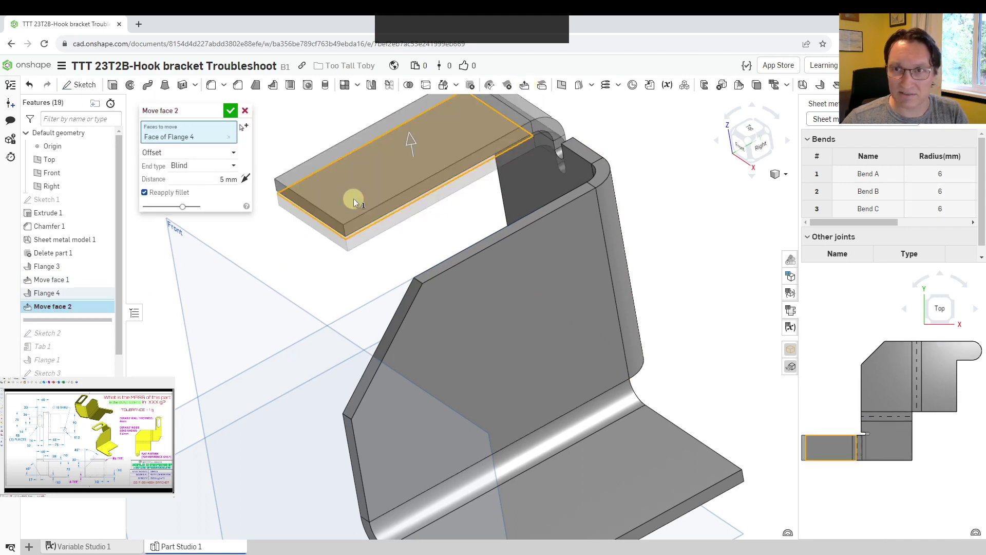
{"action": "left_click", "coordinate": [214, 179]}
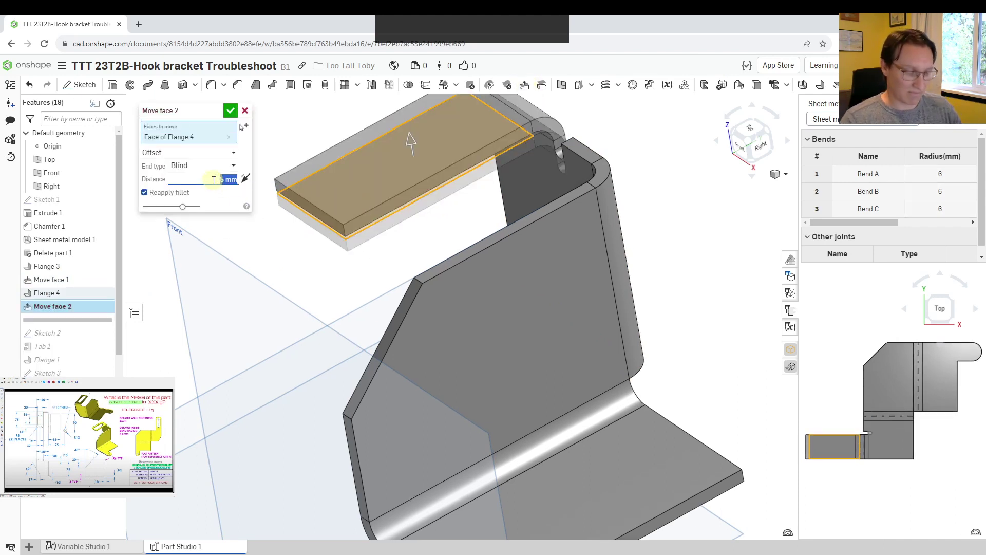
{"action": "type", "text": "#rad"}
{"action": "key", "text": "Return"}
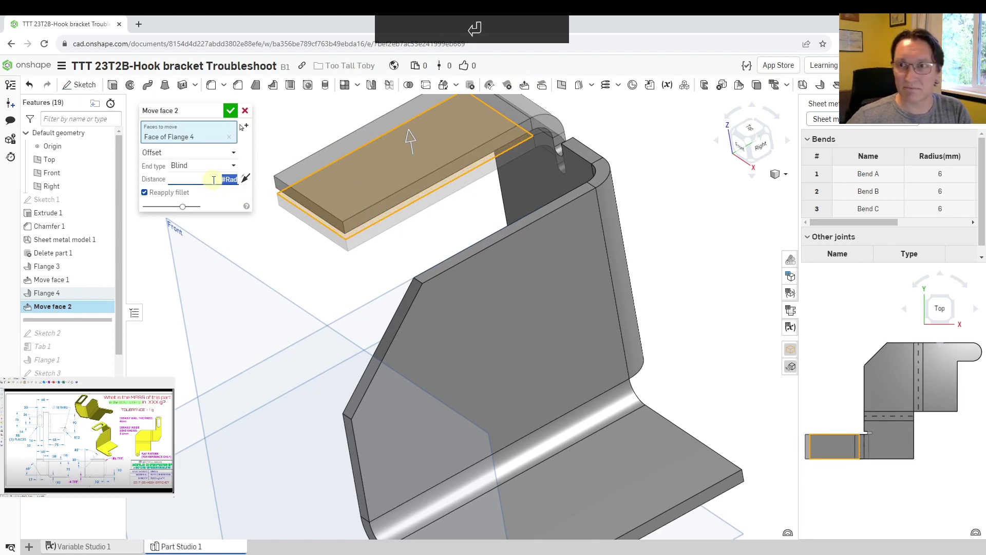
{"action": "left_click", "coordinate": [230, 110]}
Set the sheet metal model's bend relief type to Tear and accept the change
{"action": "right_click_drag", "start_coordinate": [452, 235], "coordinate": [570, 279]}
{"action": "scroll", "coordinate": [568, 280], "scroll_direction": "down", "scroll_amount": 4}
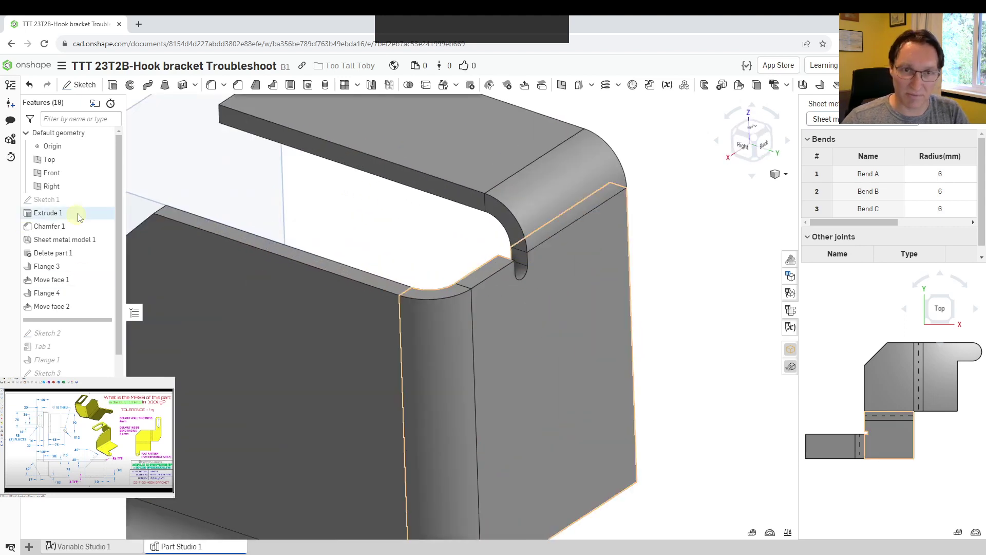
{"action": "double_click", "coordinate": [77, 239]}
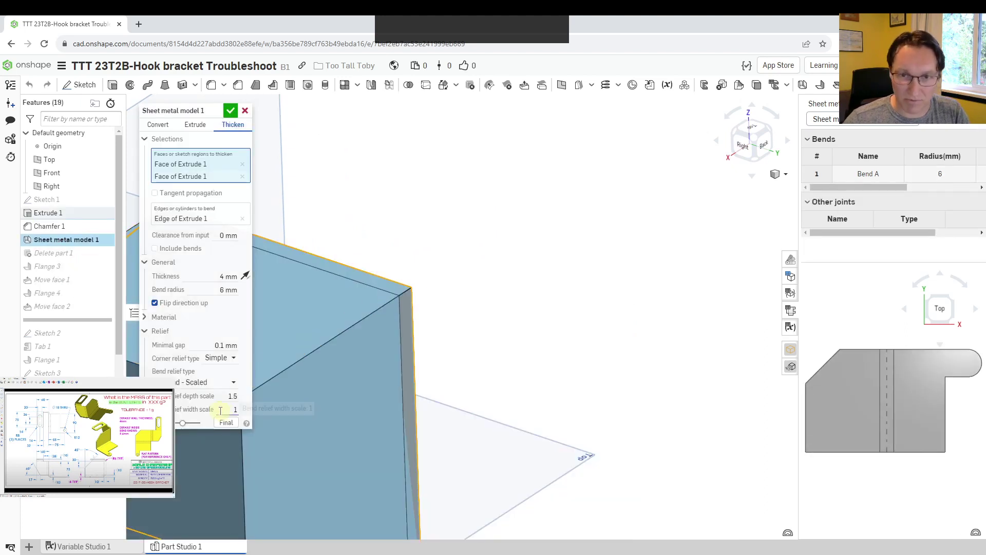
{"action": "left_click", "coordinate": [215, 382]}
{"action": "left_click", "coordinate": [177, 424]}
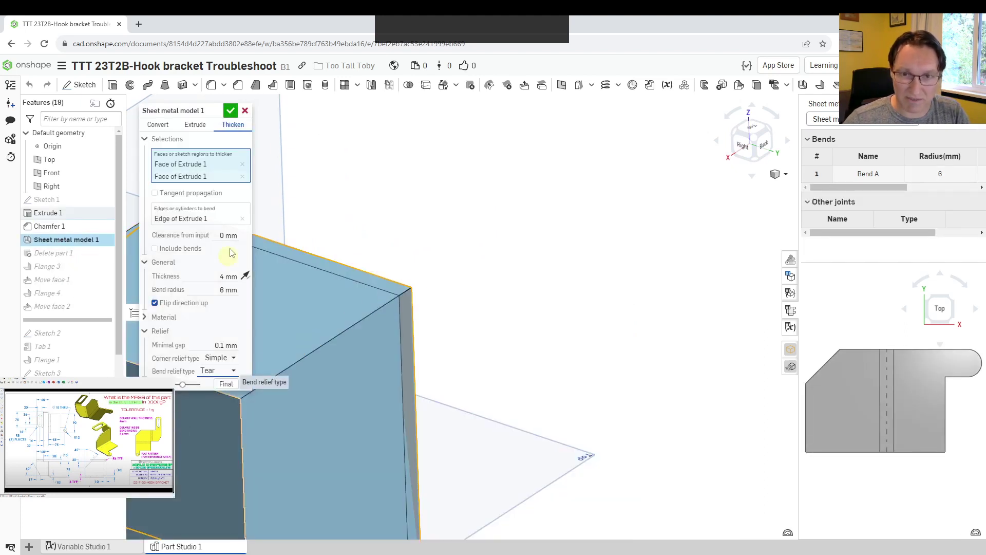
{"action": "left_click", "coordinate": [231, 113]}
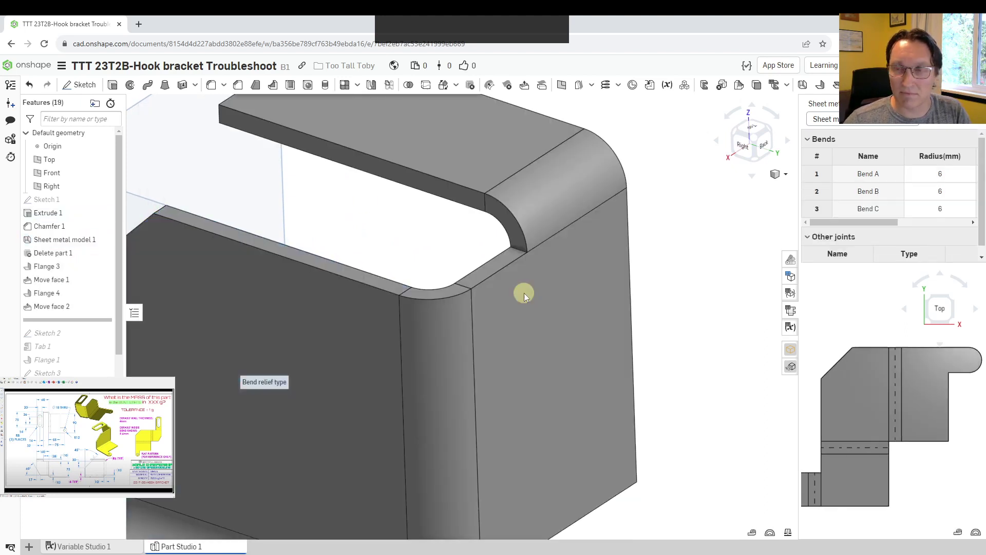
Start a sketch on the upper flange's flat-pattern face and draw collinear centerline segments of 14 mm and 36 mm inward from its free edge
{"action": "scroll", "coordinate": [524, 293], "scroll_direction": "down", "scroll_amount": 5}
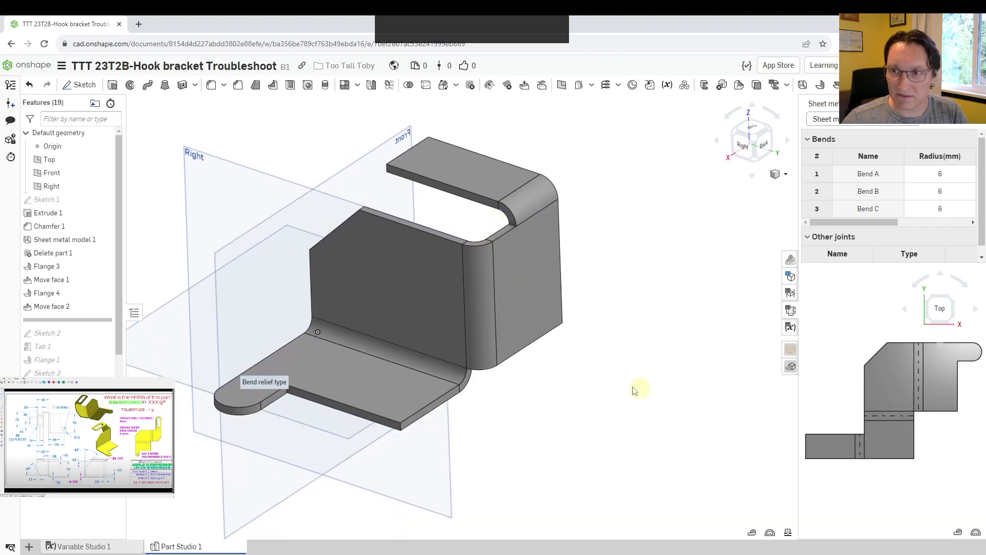
{"action": "left_click_drag", "start_coordinate": [798, 412], "coordinate": [731, 407]}
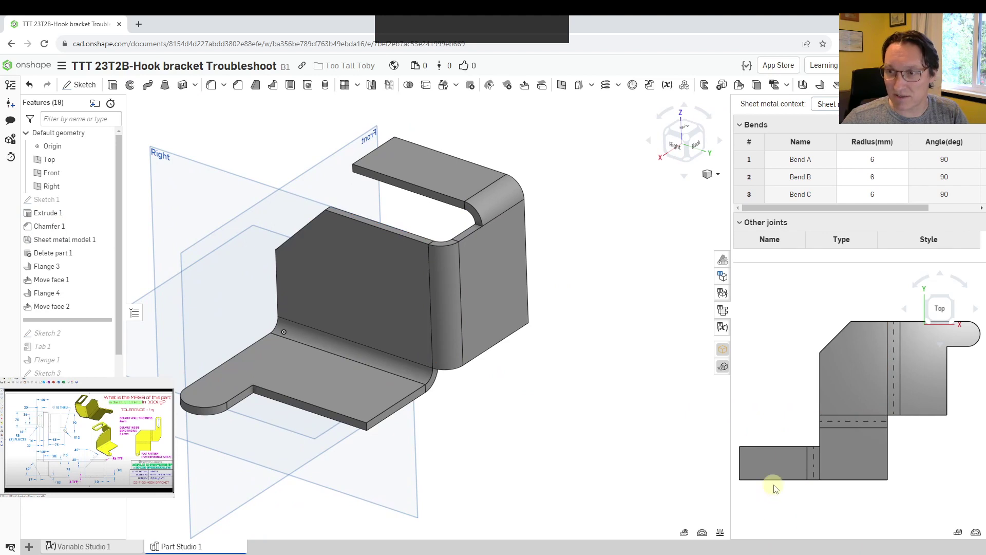
{"action": "right_click_drag", "start_coordinate": [547, 389], "coordinate": [551, 419]}
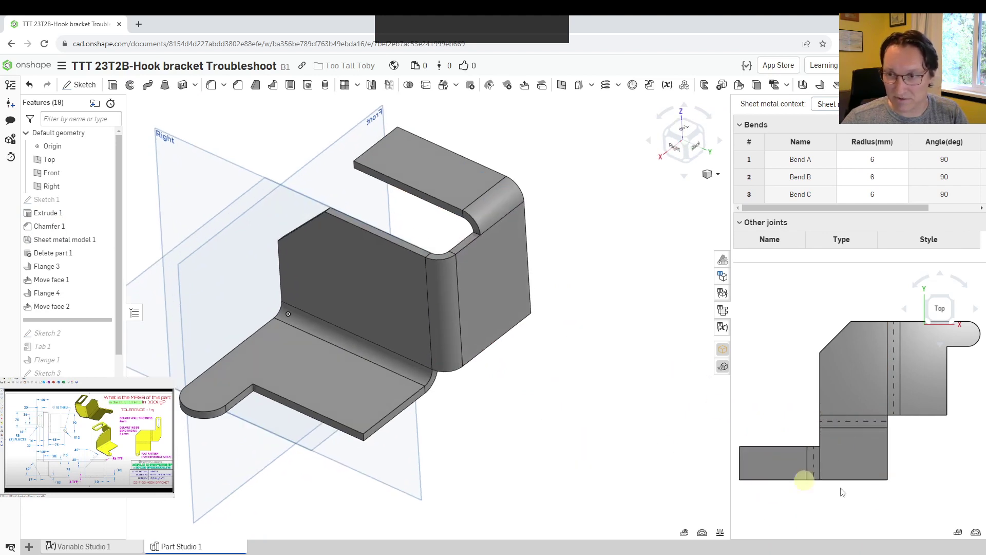
{"action": "left_click", "coordinate": [781, 464]}
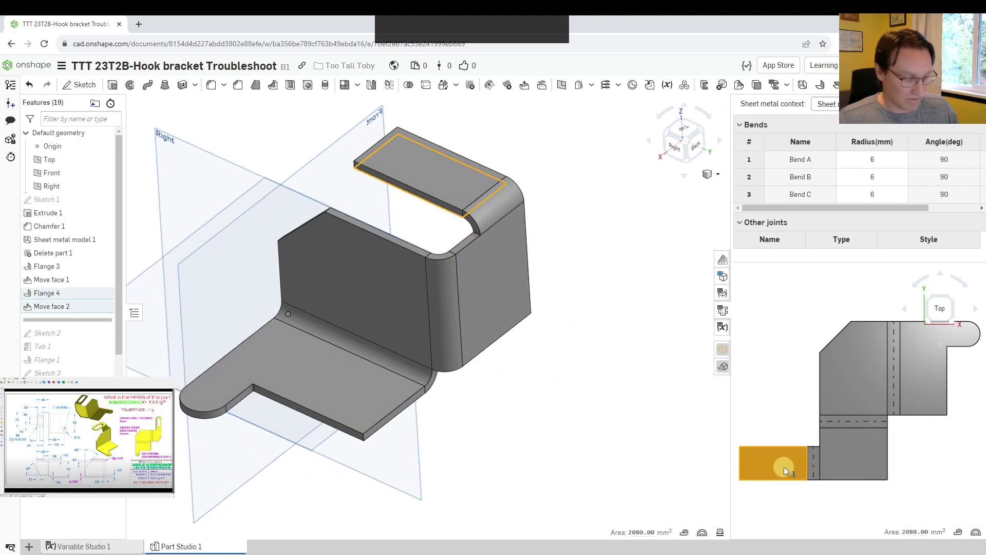
{"action": "key", "text": "shift+s"}
{"action": "key", "text": "l"}
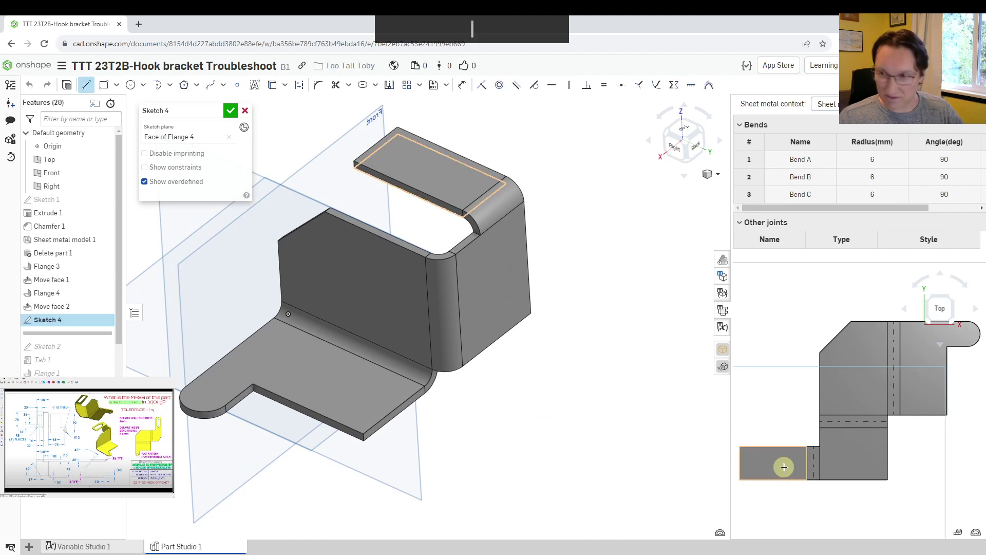
{"action": "left_click_drag", "start_coordinate": [729, 403], "coordinate": [604, 389]}
{"action": "scroll", "coordinate": [742, 482], "scroll_direction": "up", "scroll_amount": 5}
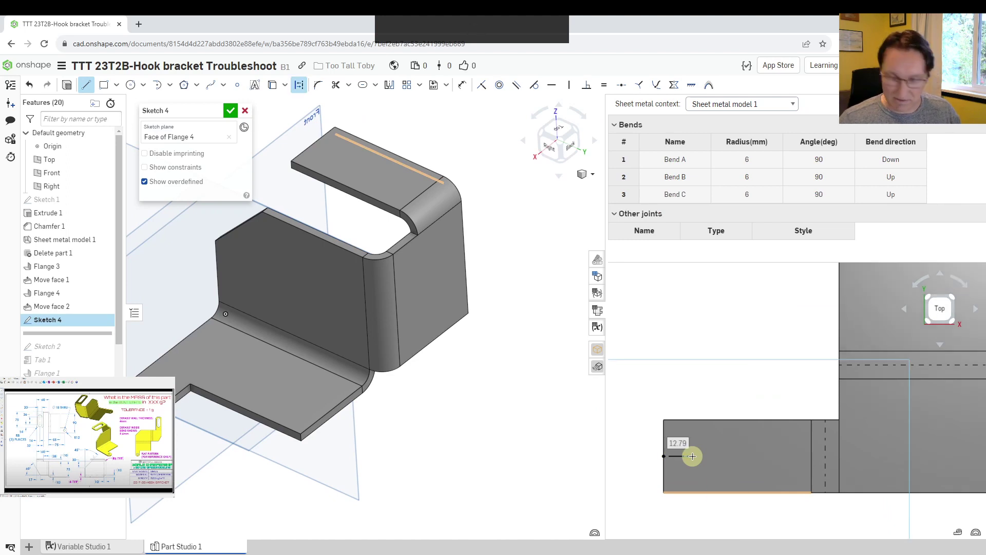
{"action": "type", "text": "14"}
{"action": "key", "text": "Return"}
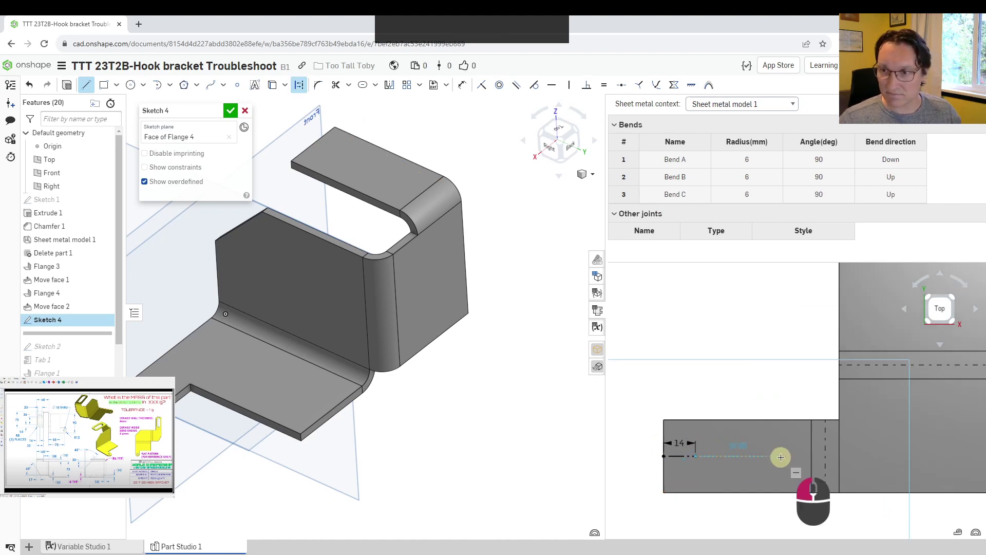
{"action": "type", "text": "36"}
{"action": "key", "text": "Return"}
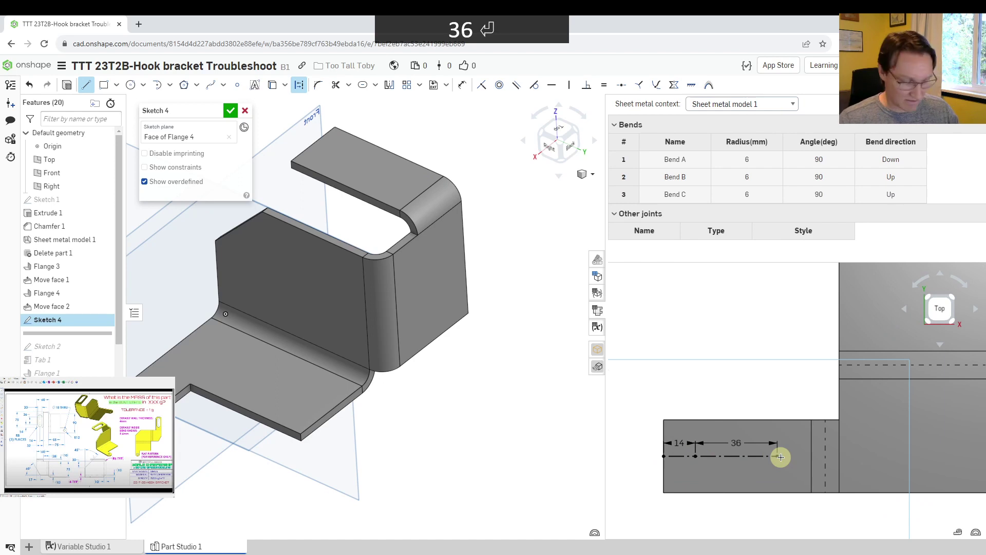
Create a slot with a 20 mm end diameter around the 36 mm centerline segment
{"action": "key", "text": "s"}
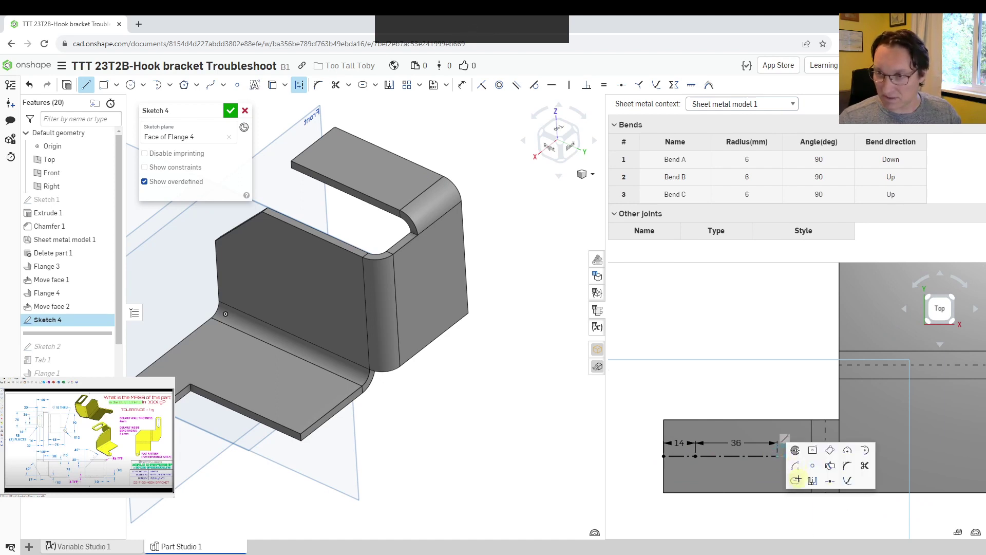
{"action": "left_click", "coordinate": [795, 479]}
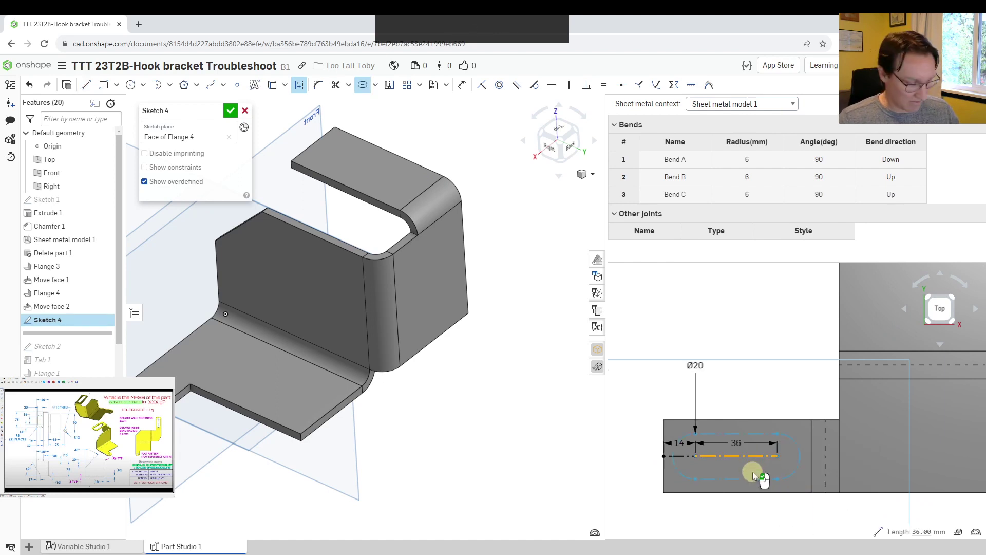
{"action": "left_click", "coordinate": [753, 471]}
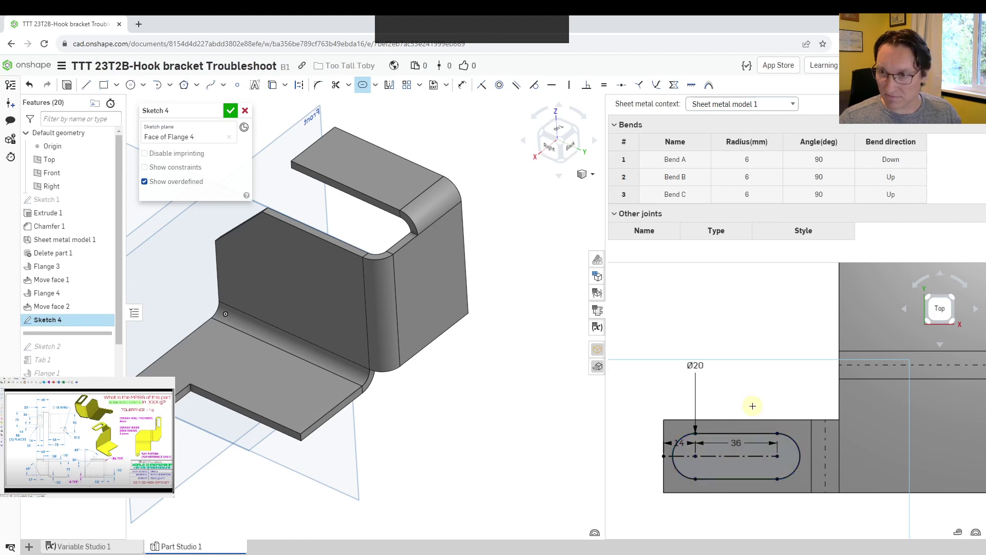
Sketch a 17 mm vertical line up the side flange's outer corner edge and a diagonal down to its lower edge in the flat pattern
{"action": "scroll", "coordinate": [755, 411], "scroll_direction": "down", "scroll_amount": 5}
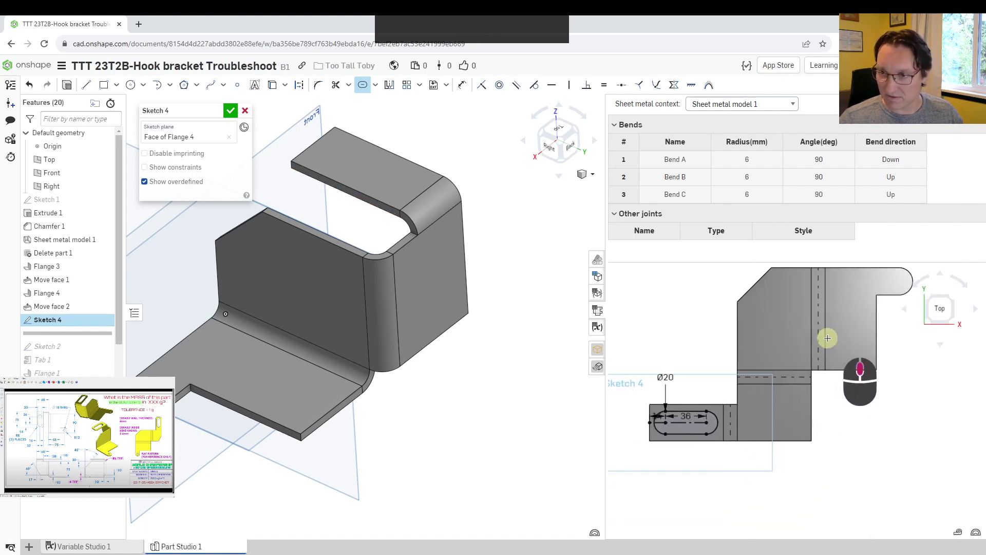
{"action": "middle_click_drag", "start_coordinate": [828, 338], "coordinate": [817, 348]}
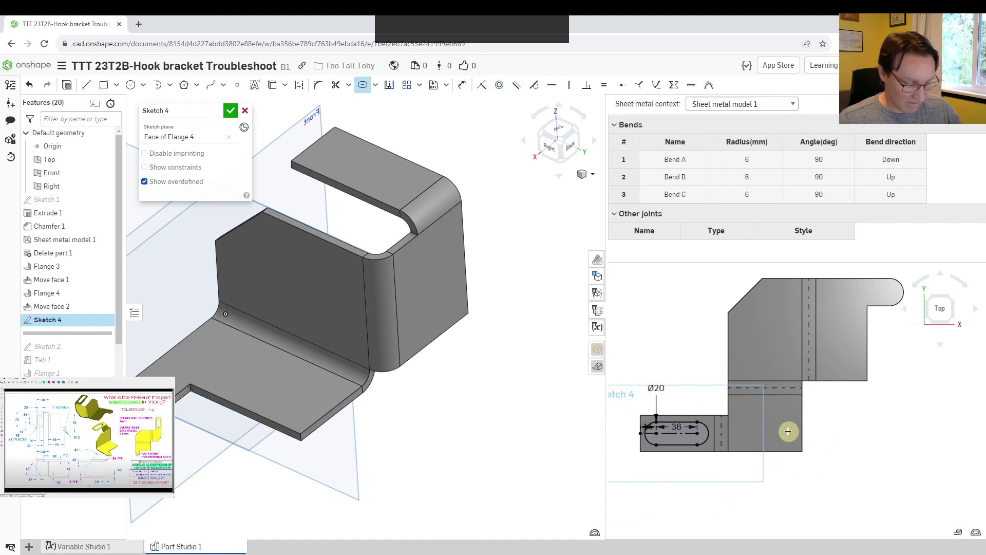
{"action": "scroll", "coordinate": [788, 431], "scroll_direction": "up", "scroll_amount": 3}
{"action": "key", "text": "l"}
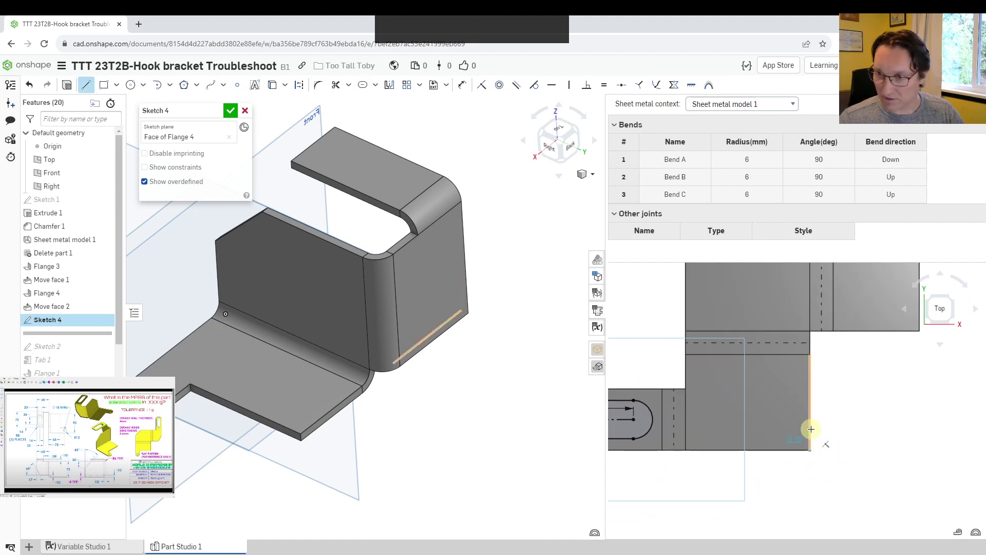
{"action": "left_click", "coordinate": [811, 420]}
{"action": "type", "text": "17"}
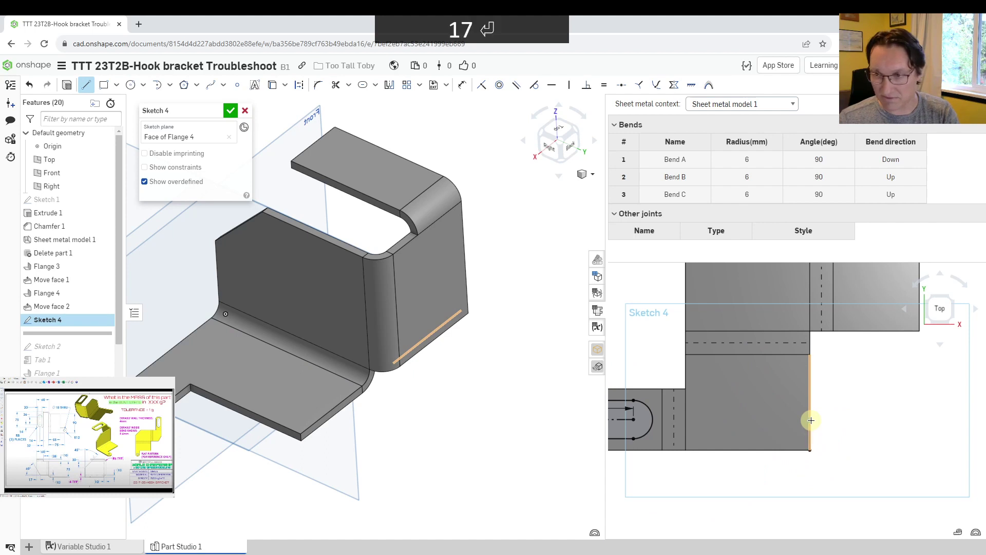
{"action": "key", "text": "Return"}
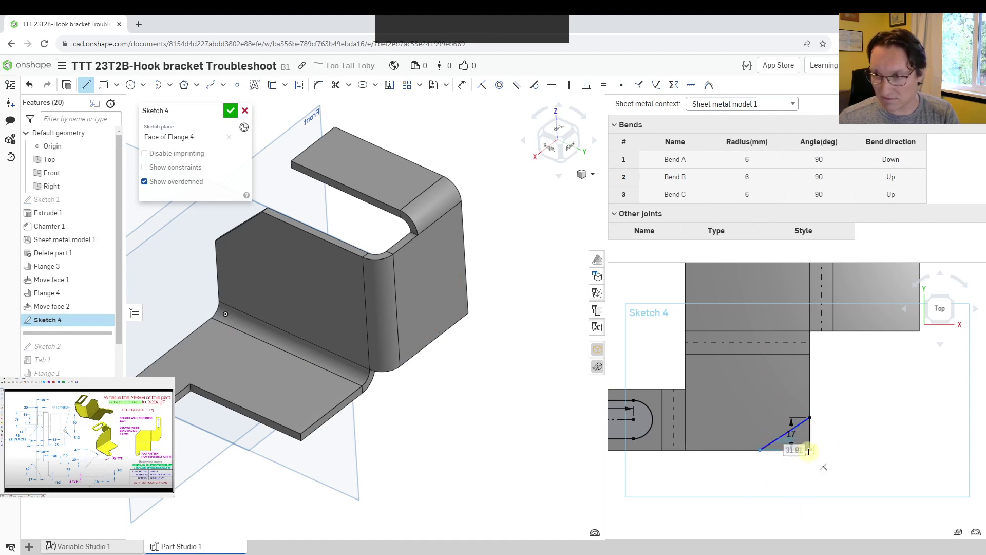
{"action": "left_click", "coordinate": [760, 450]}
Dimension the angle between the corner's diagonal line and the flange's lower edge as 30 degrees
{"action": "key", "text": "d"}
{"action": "left_click", "coordinate": [776, 434]}
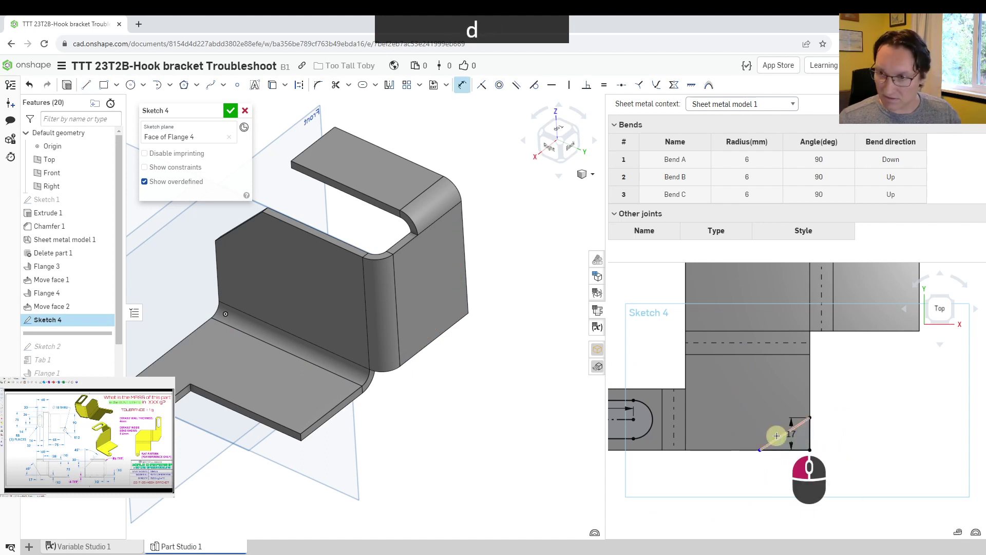
{"action": "left_click", "coordinate": [783, 450]}
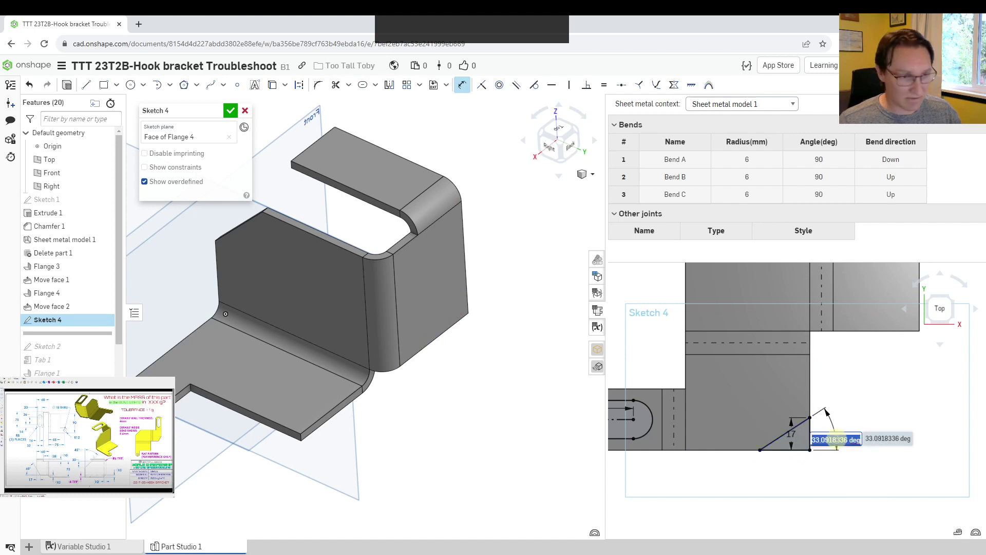
{"action": "type", "text": "30"}
{"action": "key", "text": "Return"}
Sketch a 10 mm diameter circle concentric with the hook's rounded end in the flat pattern
{"action": "scroll", "coordinate": [854, 367], "scroll_direction": "down", "scroll_amount": 5}
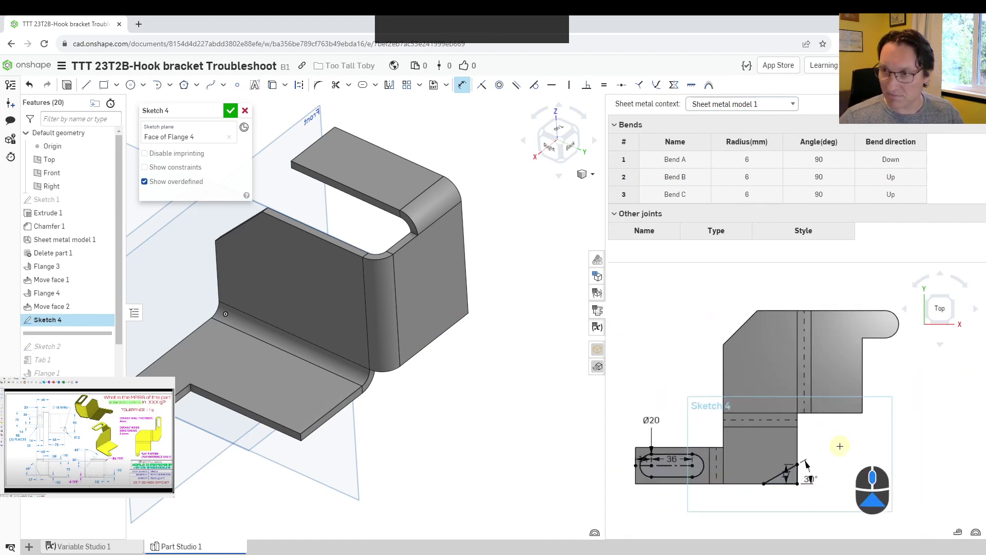
{"action": "key", "text": "c"}
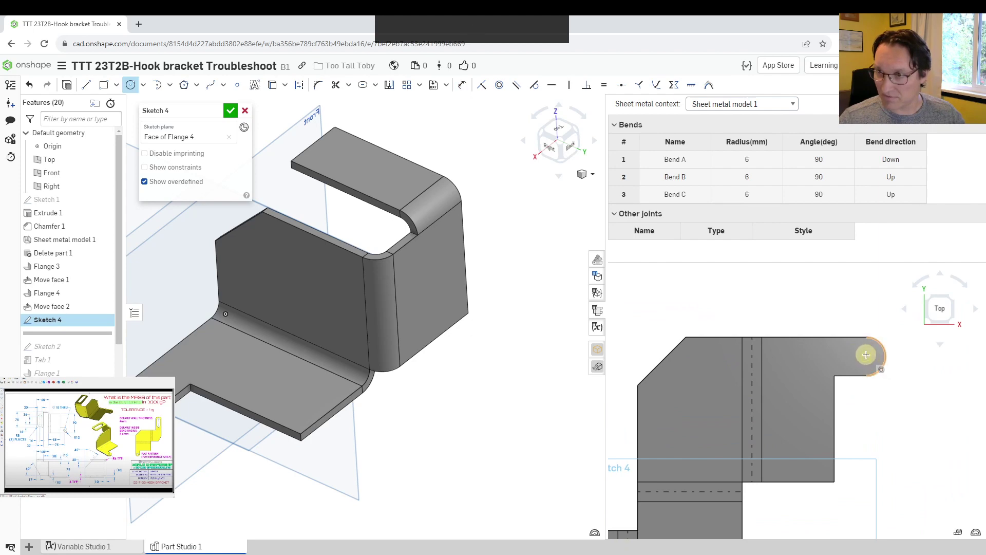
{"action": "left_click", "coordinate": [866, 356]}
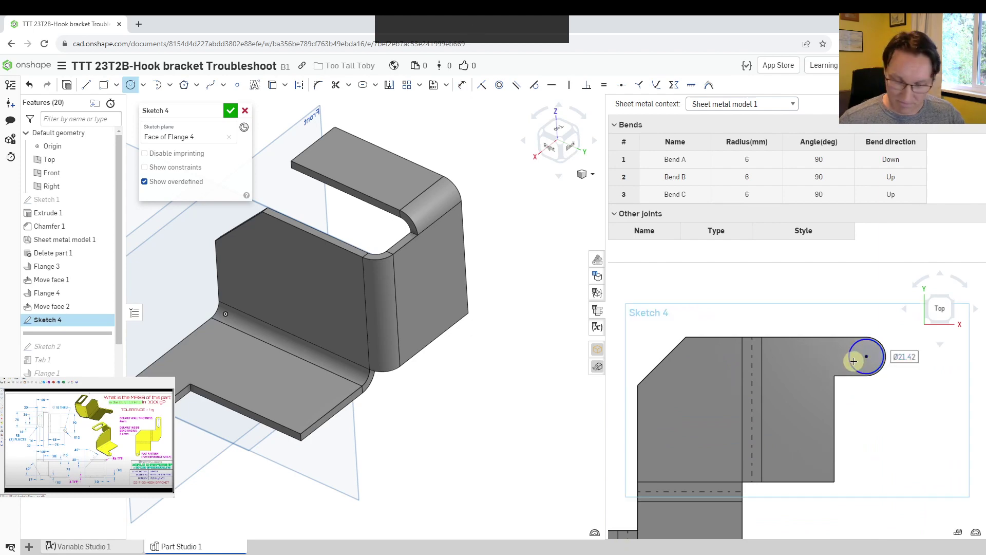
{"action": "type", "text": "10"}
{"action": "key", "text": "Return"}
Extrude the slot, corner triangle and circle of the flat-pattern sketch as a Remove cut, and accept it
{"action": "key", "text": "e"}
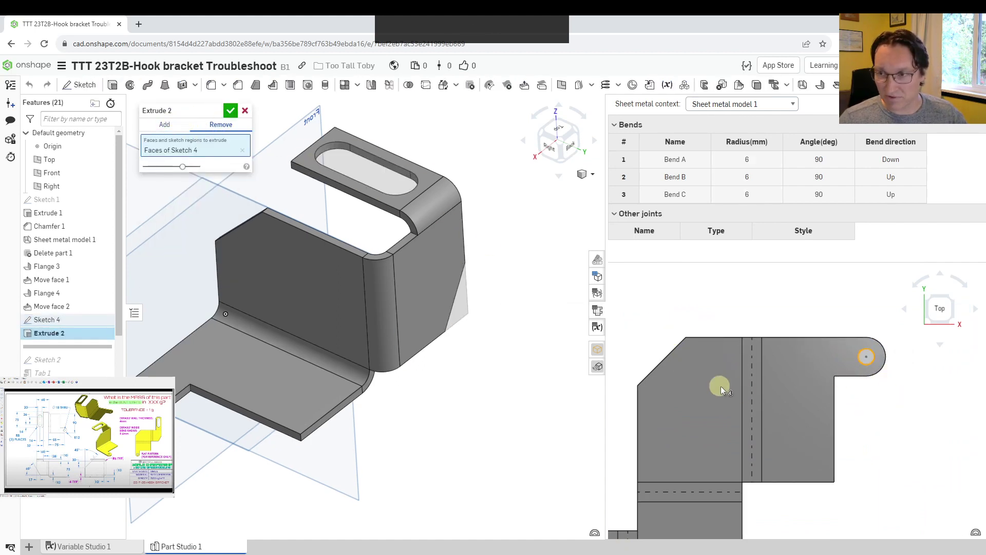
{"action": "scroll", "coordinate": [748, 431], "scroll_direction": "down", "scroll_amount": 5}
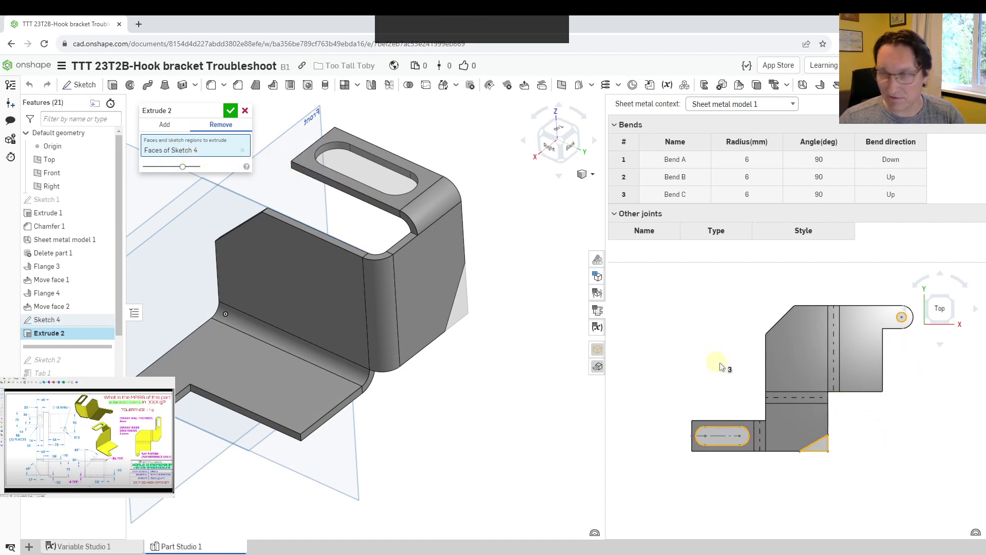
{"action": "left_click", "coordinate": [231, 111]}
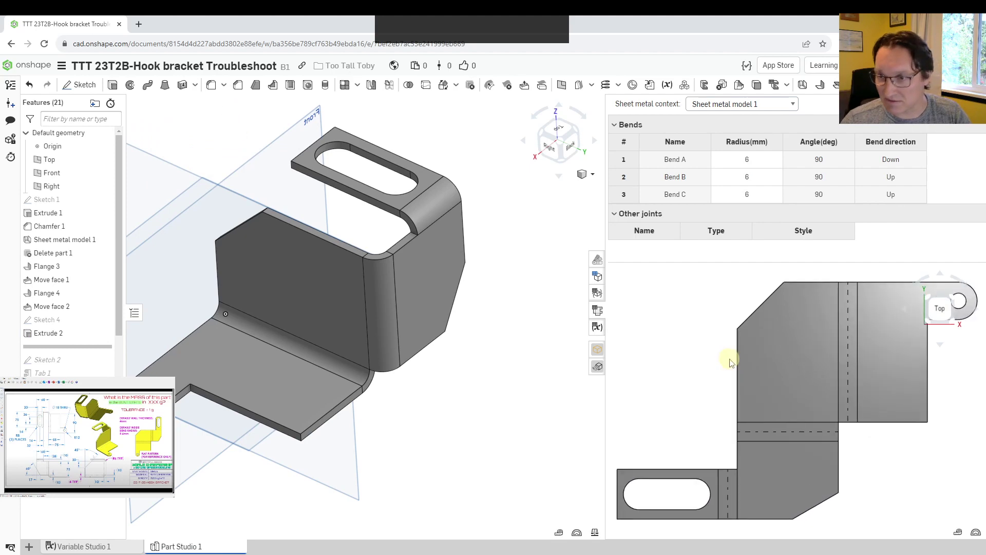
Fillet the slotted flange's two free-end corner edges with an 8 mm radius, leaving the slot's edges out of the selection
{"action": "right_click_drag", "start_coordinate": [437, 366], "coordinate": [483, 378]}
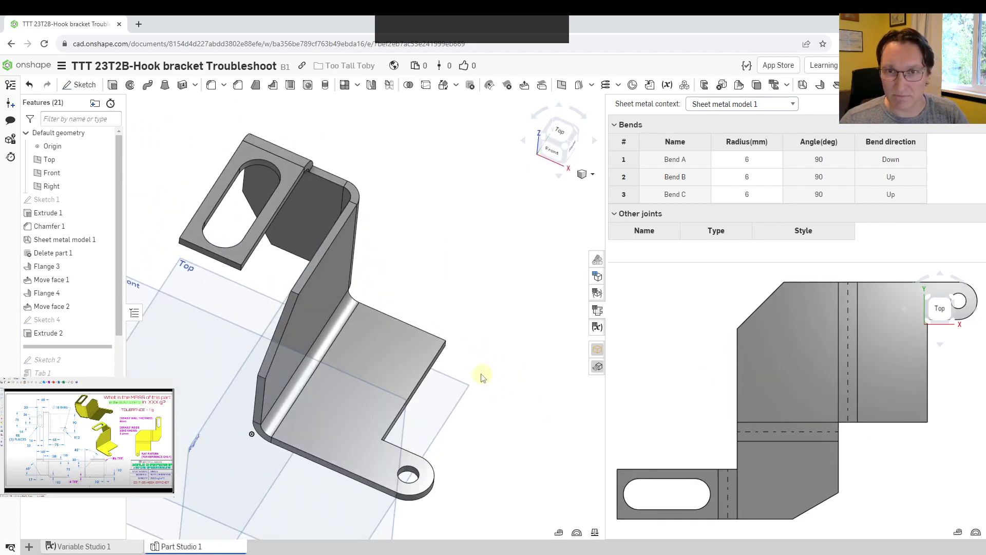
{"action": "left_click", "coordinate": [211, 85]}
{"action": "middle_click_drag", "start_coordinate": [257, 237], "coordinate": [451, 231]}
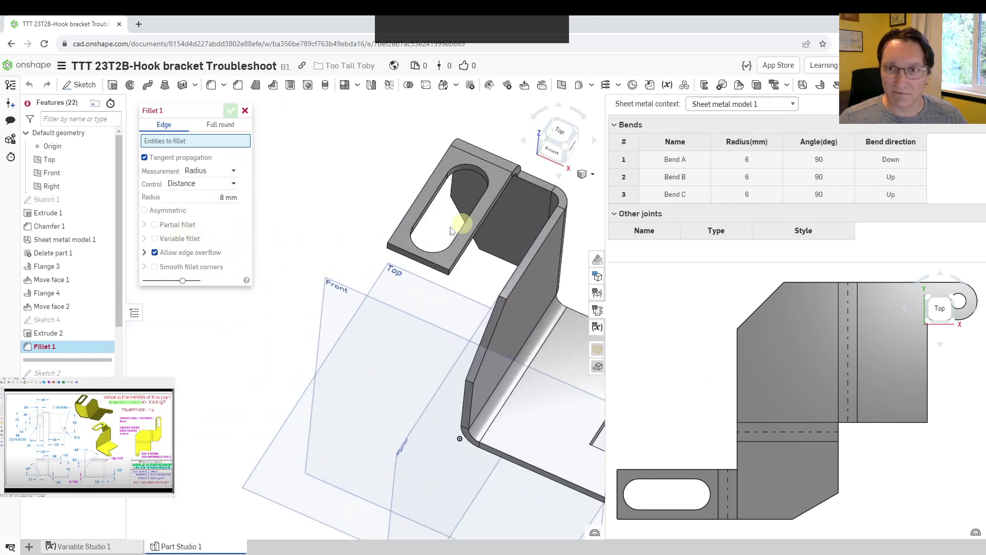
{"action": "left_click", "coordinate": [387, 248]}
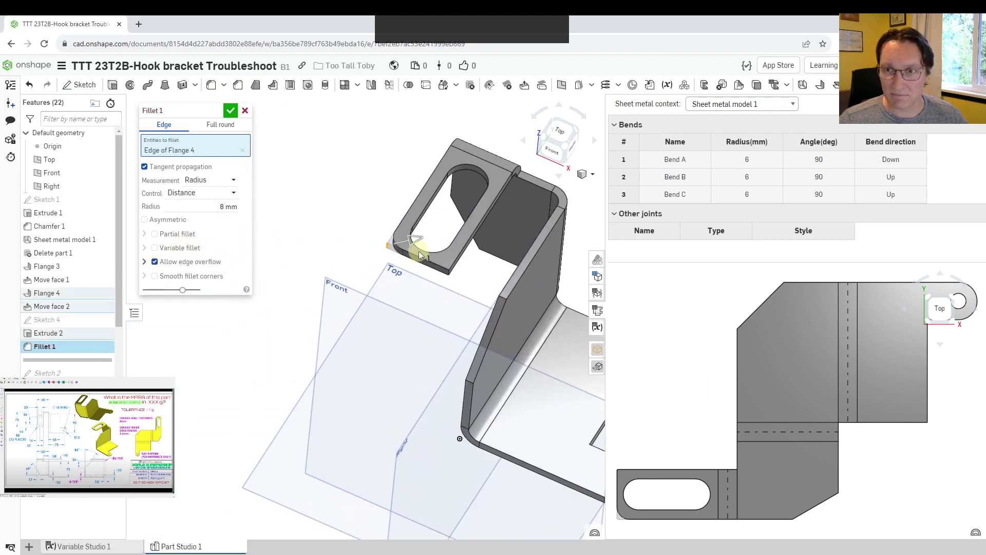
{"action": "left_click", "coordinate": [242, 150]}
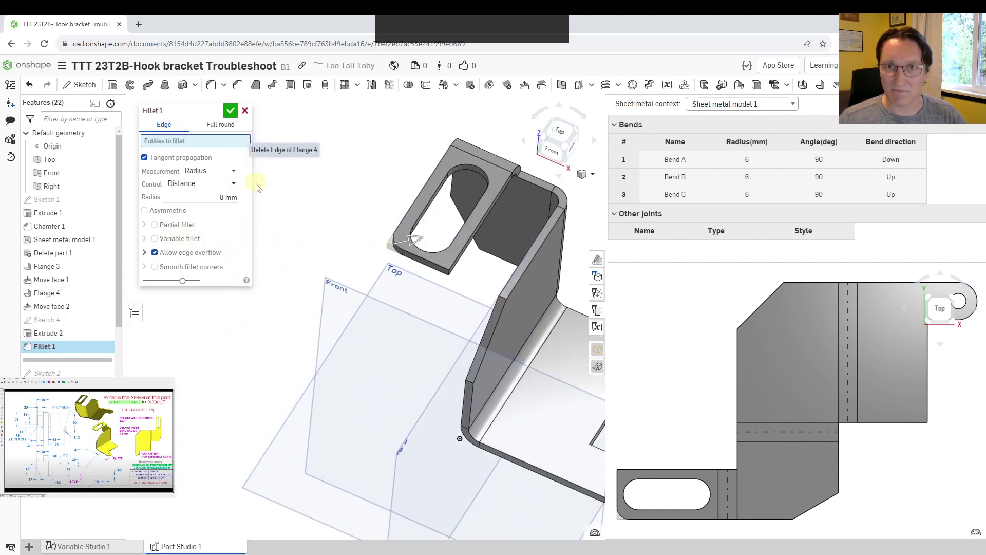
{"action": "mouse_move", "coordinate": [462, 294]}
{"action": "right_mouse_down"}
{"action": "mouse_move", "coordinate": [449, 296]}
{"action": "mouse_move", "coordinate": [455, 302]}
{"action": "mouse_move", "coordinate": [447, 286]}
{"action": "right_mouse_up"}
{"action": "left_click_drag", "start_coordinate": [335, 204], "coordinate": [442, 280]}
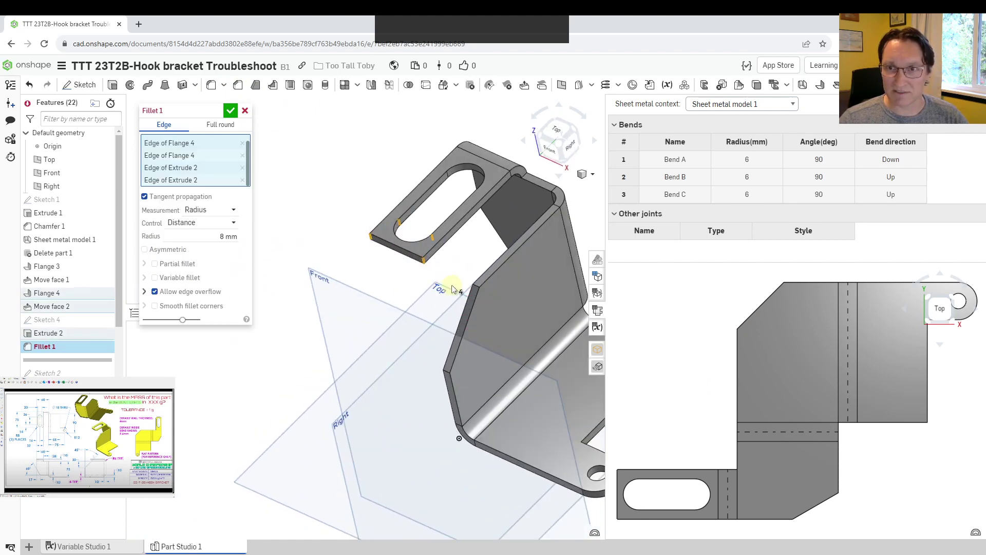
{"action": "scroll", "coordinate": [402, 218], "scroll_direction": "up", "scroll_amount": 5}
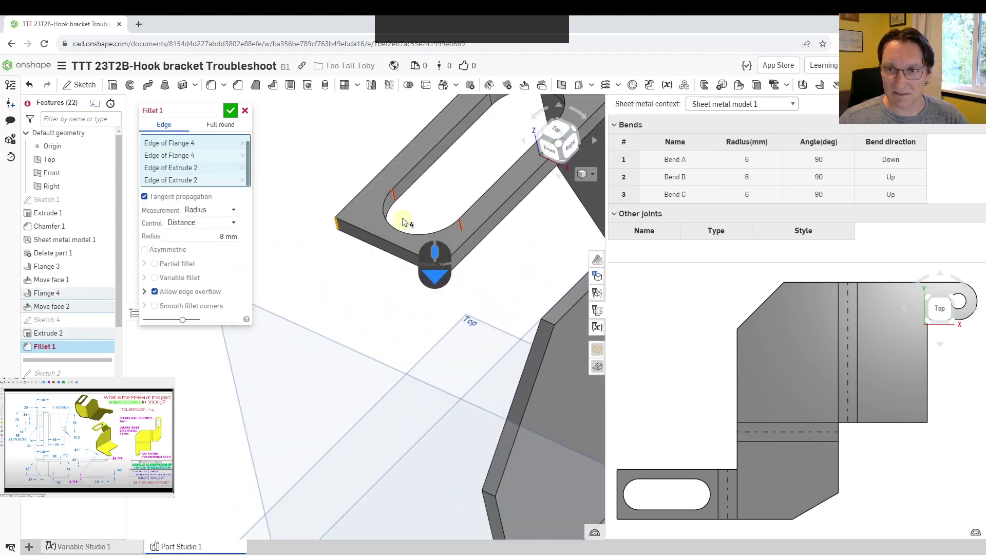
{"action": "left_click", "coordinate": [391, 189]}
{"action": "right_click_drag", "start_coordinate": [425, 204], "coordinate": [445, 230]}
{"action": "scroll", "coordinate": [504, 267], "scroll_direction": "up", "scroll_amount": 2}
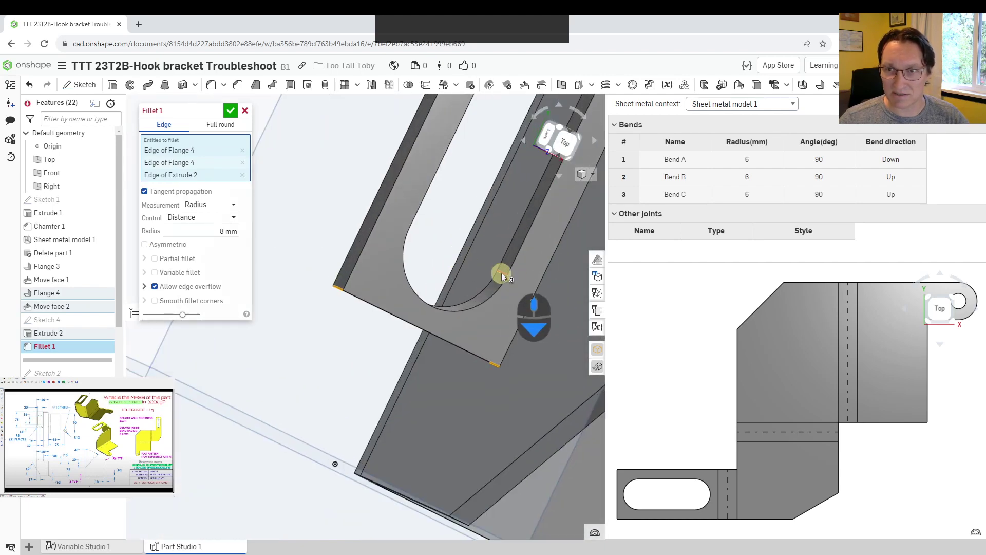
{"action": "left_click", "coordinate": [502, 273]}
{"action": "scroll", "coordinate": [502, 273], "scroll_direction": "down", "scroll_amount": 4}
{"action": "right_click_drag", "start_coordinate": [484, 304], "coordinate": [435, 288]}
{"action": "left_click", "coordinate": [230, 111]}
{"action": "scroll", "coordinate": [495, 264], "scroll_direction": "down", "scroll_amount": 4}
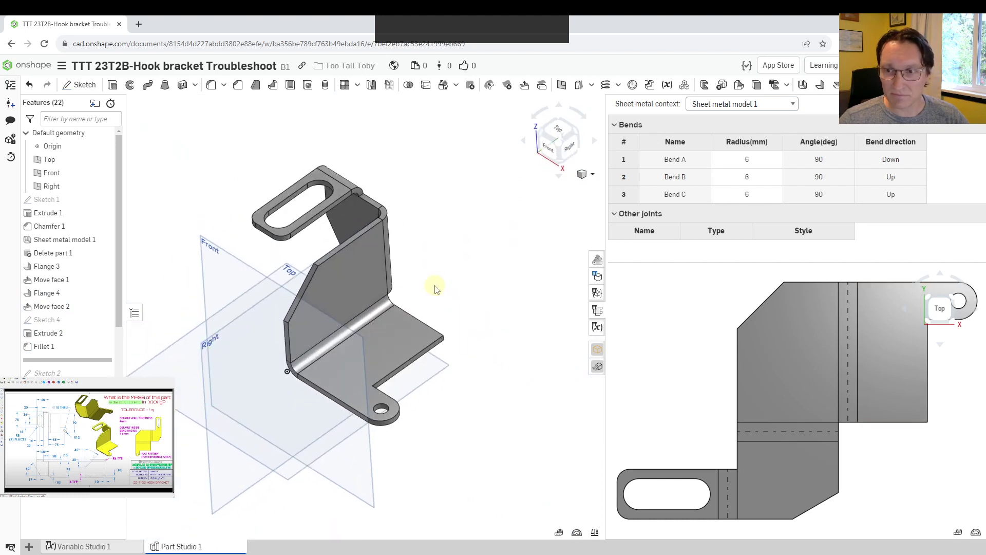
Check the part's mass in the TTT Part Mass custom table, and return to the sheet metal flat pattern view
{"action": "left_click", "coordinate": [596, 295]}
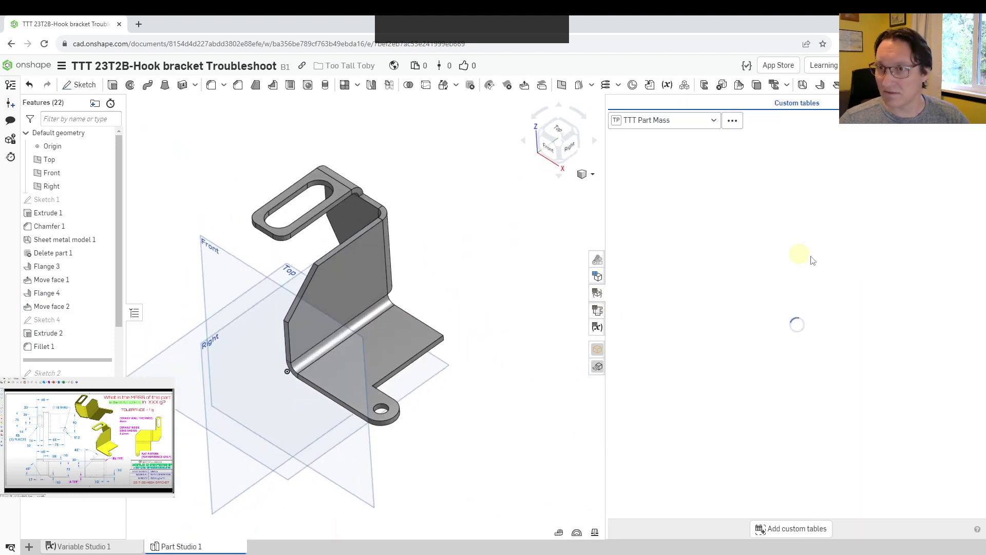
{"action": "middle_click_drag", "start_coordinate": [444, 324], "coordinate": [493, 327]}
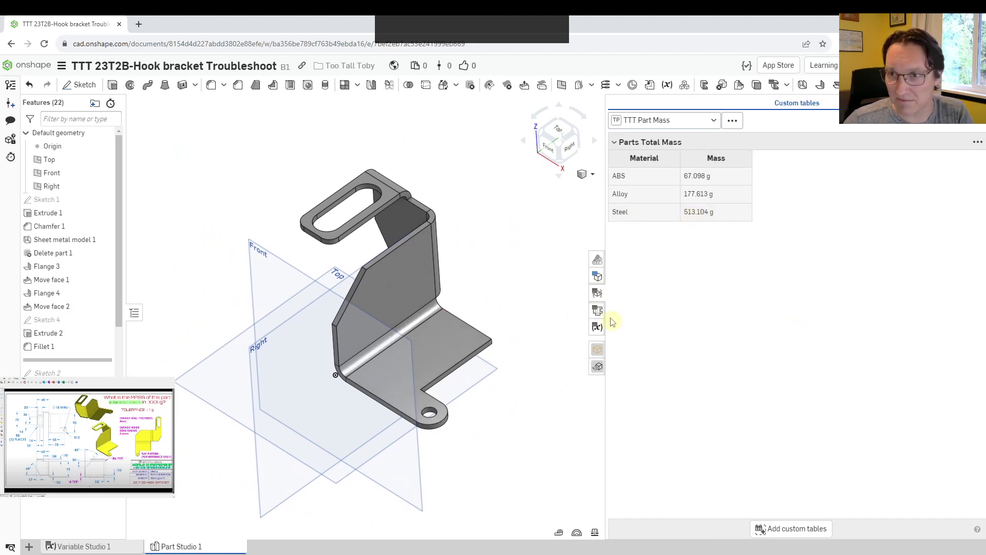
{"action": "left_click", "coordinate": [597, 310]}
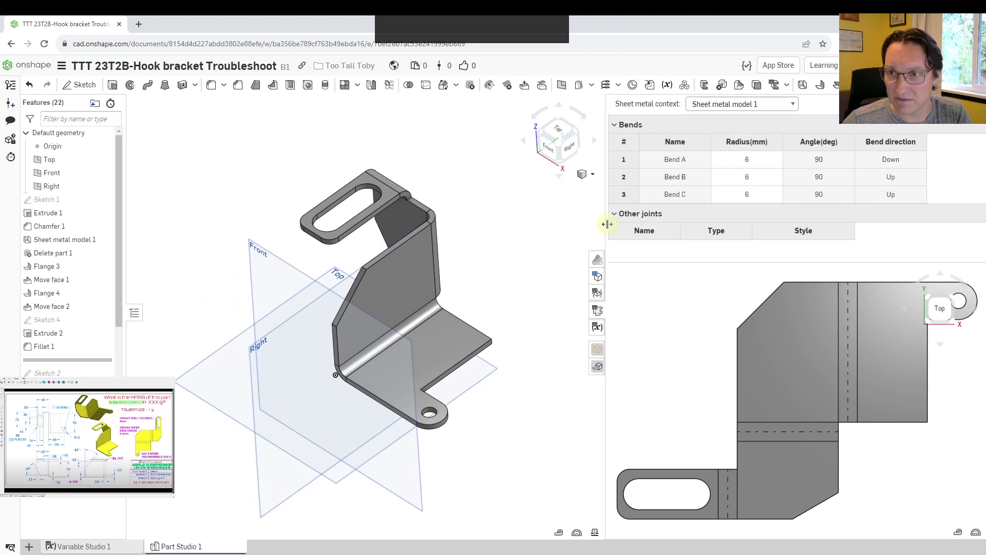
Roll the feature history back to just before Flange 3 and reorder Move face 1 ahead of Flange 3
{"action": "left_click_drag", "start_coordinate": [607, 224], "coordinate": [652, 231]}
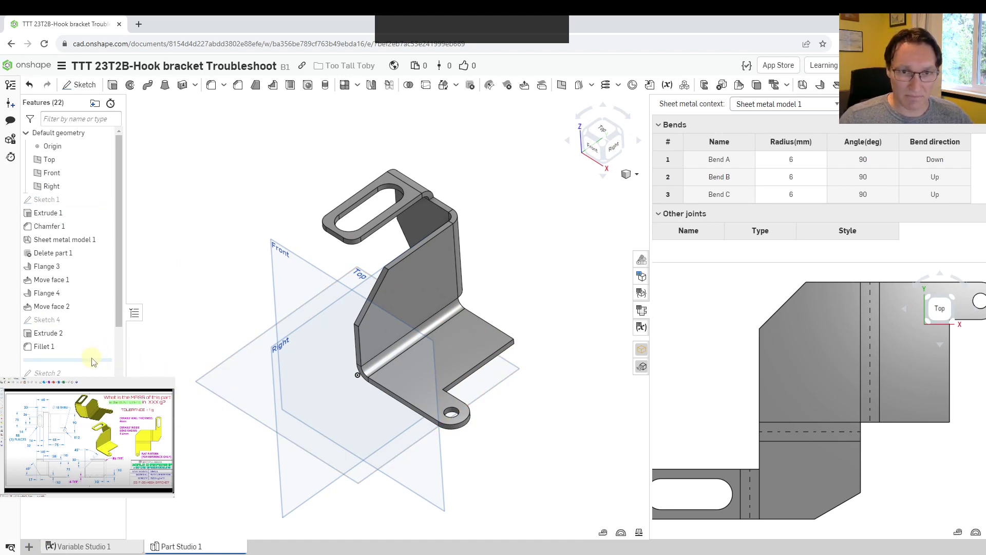
{"action": "left_click_drag", "start_coordinate": [95, 359], "coordinate": [81, 278]}
{"action": "right_click_drag", "start_coordinate": [223, 275], "coordinate": [196, 280]}
{"action": "left_click_drag", "start_coordinate": [99, 284], "coordinate": [101, 294]}
{"action": "right_click_drag", "start_coordinate": [570, 352], "coordinate": [551, 341]}
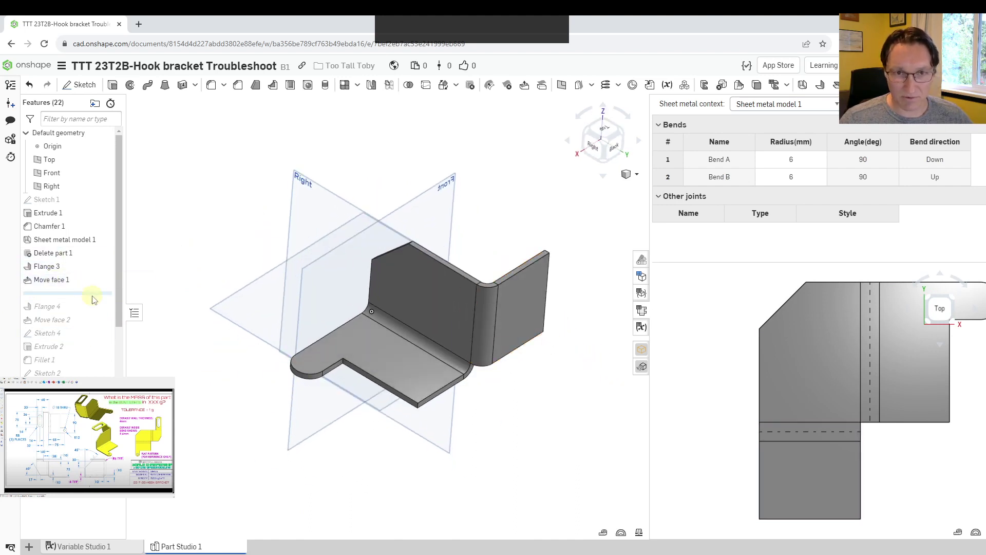
{"action": "left_click_drag", "start_coordinate": [99, 293], "coordinate": [95, 261]}
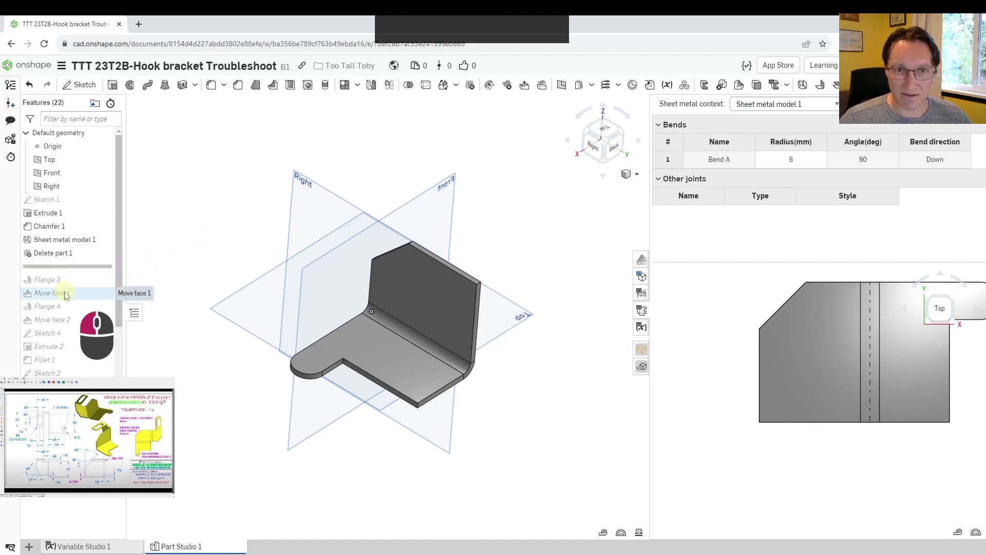
{"action": "left_click_drag", "start_coordinate": [85, 262], "coordinate": [86, 263]}
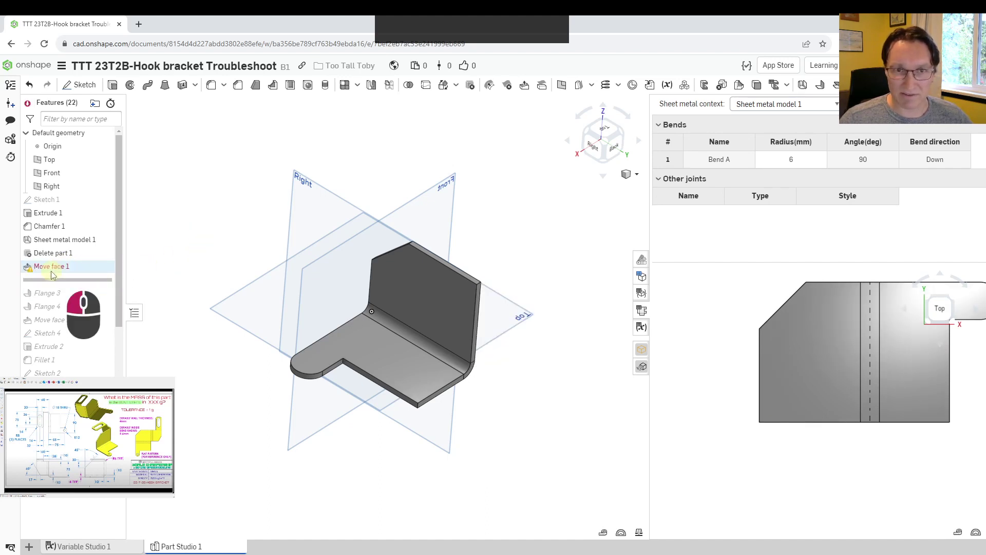
Edit Move face 1, replacing its missing reference with the upright wall's narrow end face and flipping the offset outward
{"action": "double_click", "coordinate": [53, 268]}
{"action": "left_click", "coordinate": [229, 138]}
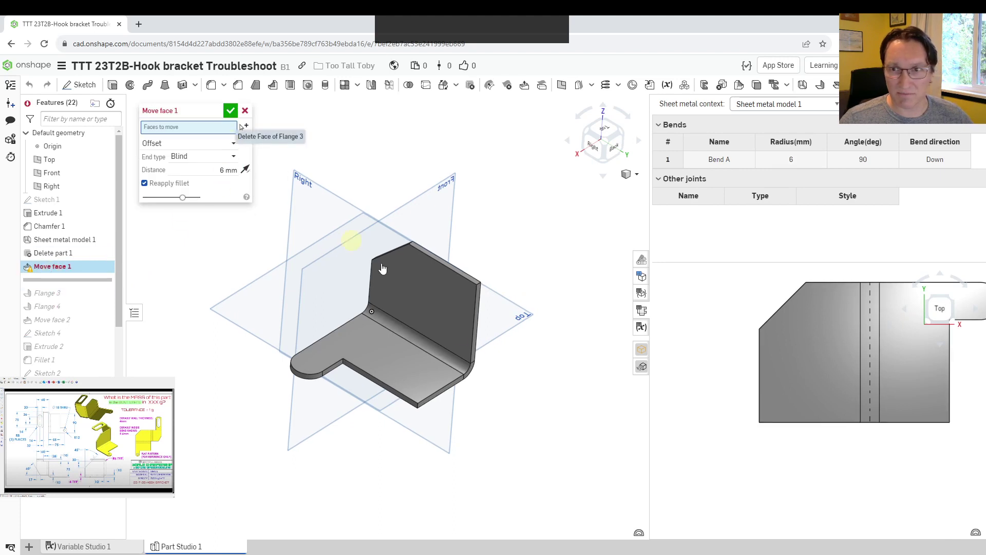
{"action": "scroll", "coordinate": [485, 319], "scroll_direction": "up", "scroll_amount": 5}
{"action": "left_click", "coordinate": [473, 362]}
{"action": "scroll", "coordinate": [535, 463], "scroll_direction": "down", "scroll_amount": 5}
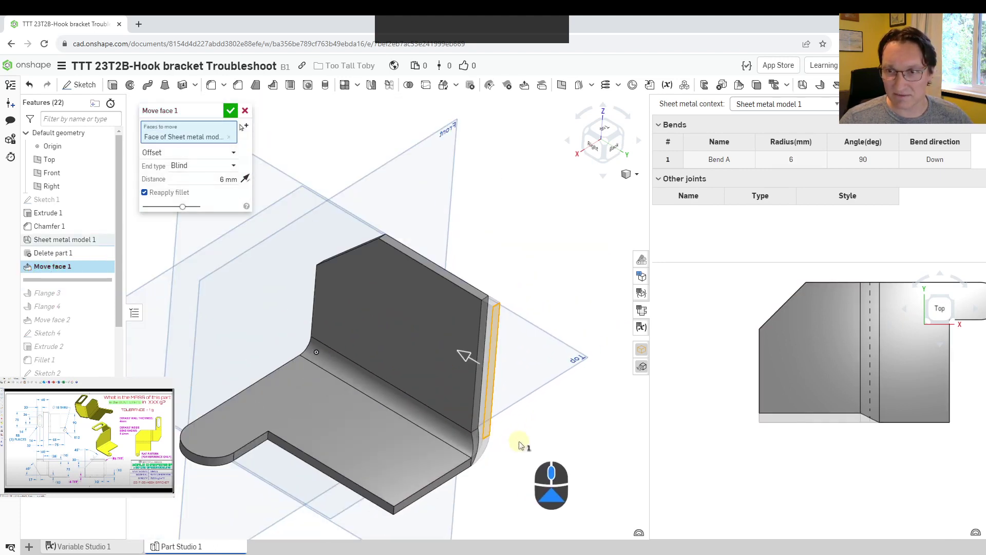
{"action": "middle_click_drag", "start_coordinate": [544, 480], "coordinate": [504, 452]}
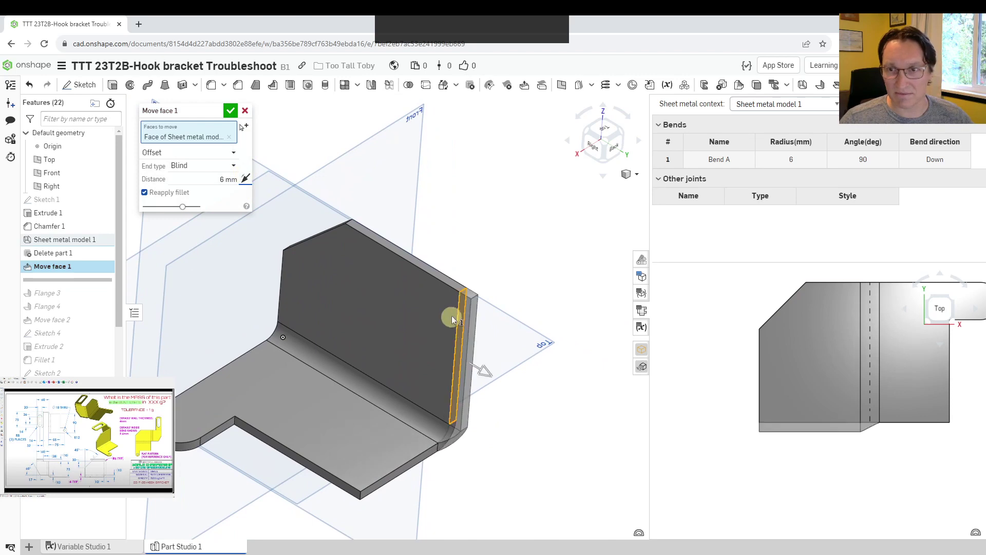
{"action": "mouse_move", "coordinate": [452, 315]}
{"action": "right_mouse_down"}
{"action": "mouse_move", "coordinate": [497, 315]}
{"action": "mouse_move", "coordinate": [455, 300]}
{"action": "mouse_move", "coordinate": [443, 324]}
{"action": "mouse_move", "coordinate": [455, 331]}
{"action": "right_mouse_up"}
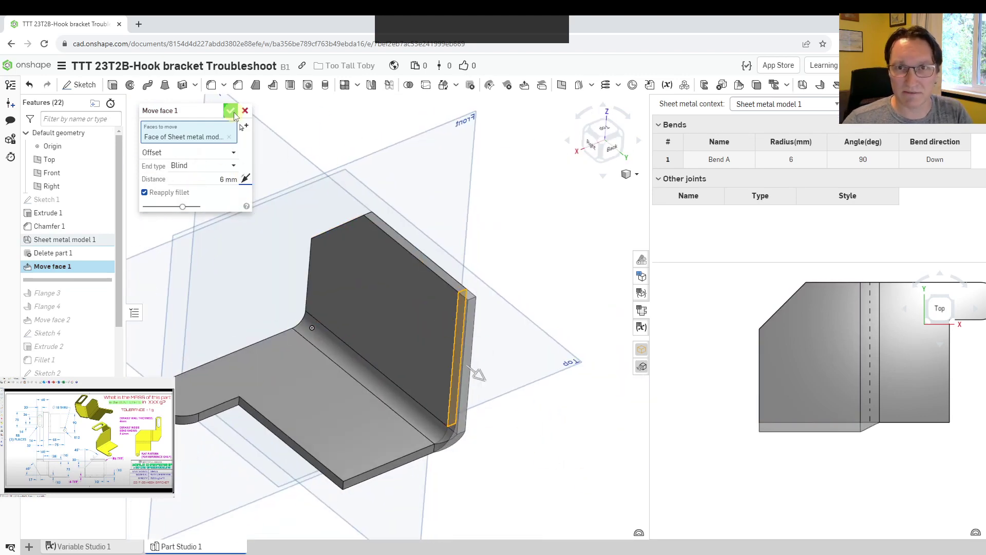
Try an offset distance of #Rad+#Thk for the upright wall's end face
{"action": "left_click", "coordinate": [208, 182]}
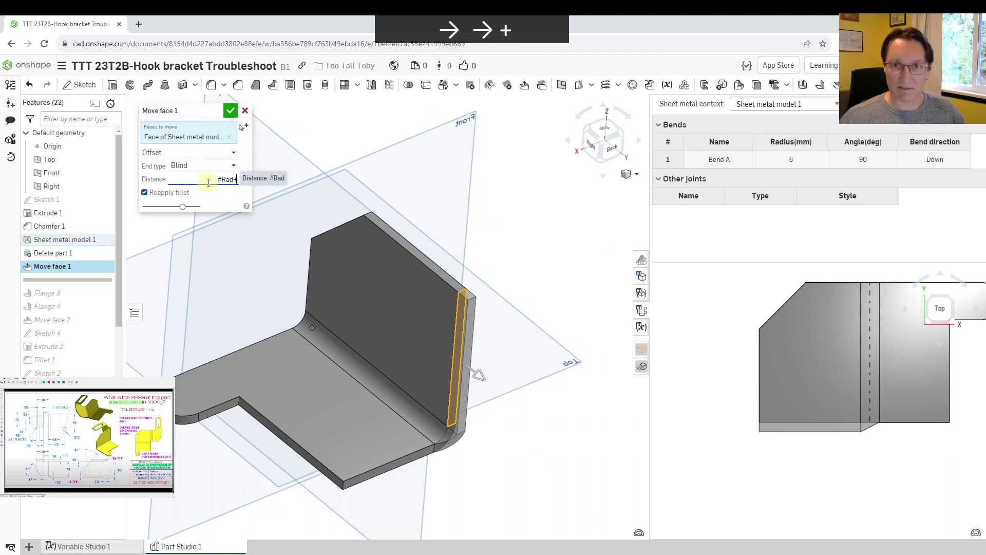
{"action": "type", "text": "th"}
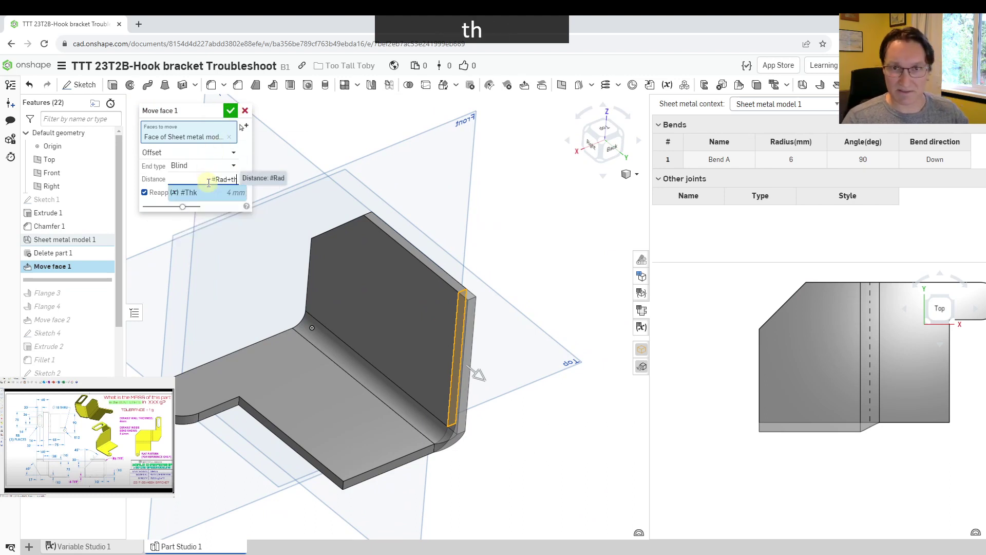
{"action": "key", "text": "Return"}
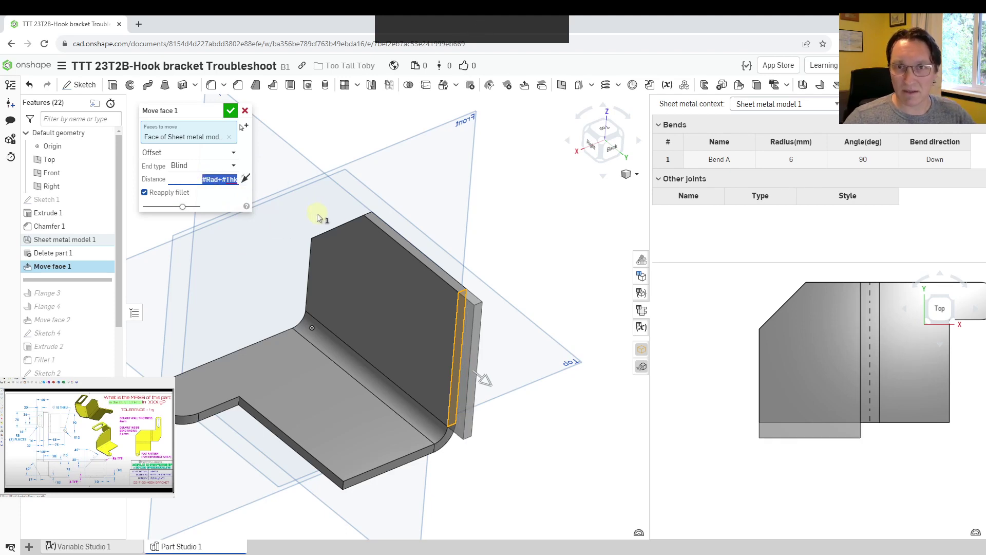
{"action": "right_click_drag", "start_coordinate": [318, 217], "coordinate": [436, 422]}
{"action": "scroll", "coordinate": [454, 437], "scroll_direction": "down", "scroll_amount": 5}
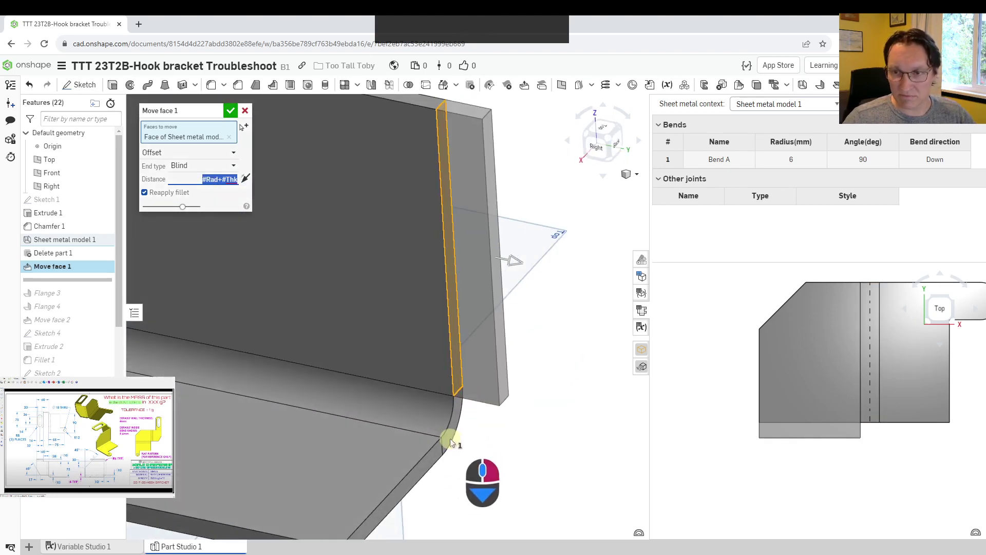
{"action": "scroll", "coordinate": [451, 443], "scroll_direction": "down", "scroll_amount": 2}
Set the end face's offset distance to #Rad and accept Move face 1
{"action": "left_click", "coordinate": [225, 180]}
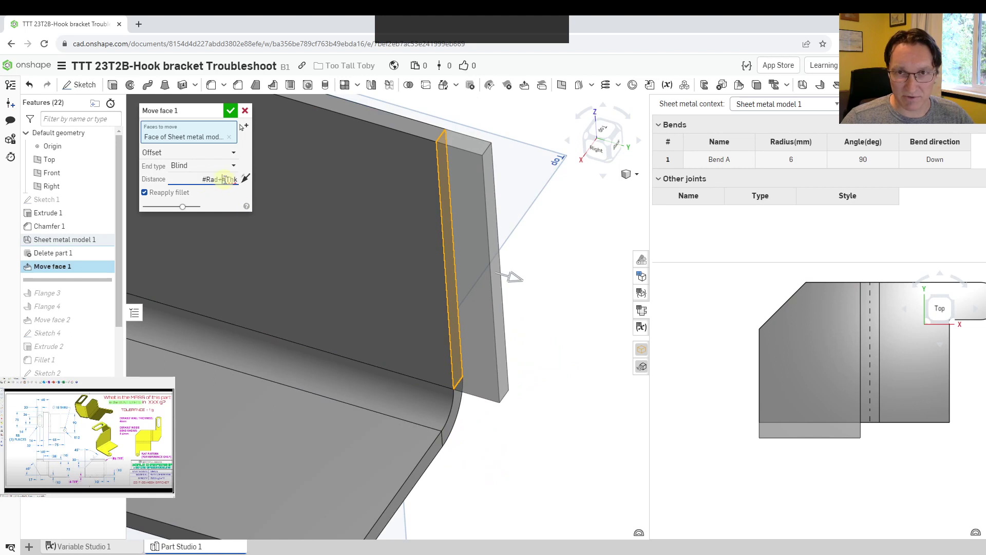
{"action": "left_click_drag", "start_coordinate": [219, 179], "coordinate": [237, 178]}
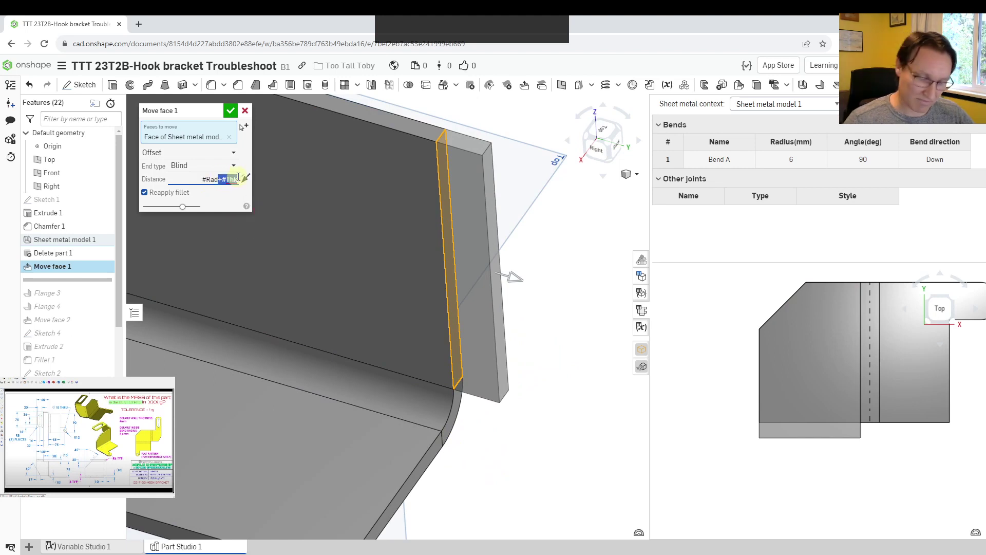
{"action": "key", "text": "BackSpace"}
{"action": "key", "text": "Return"}
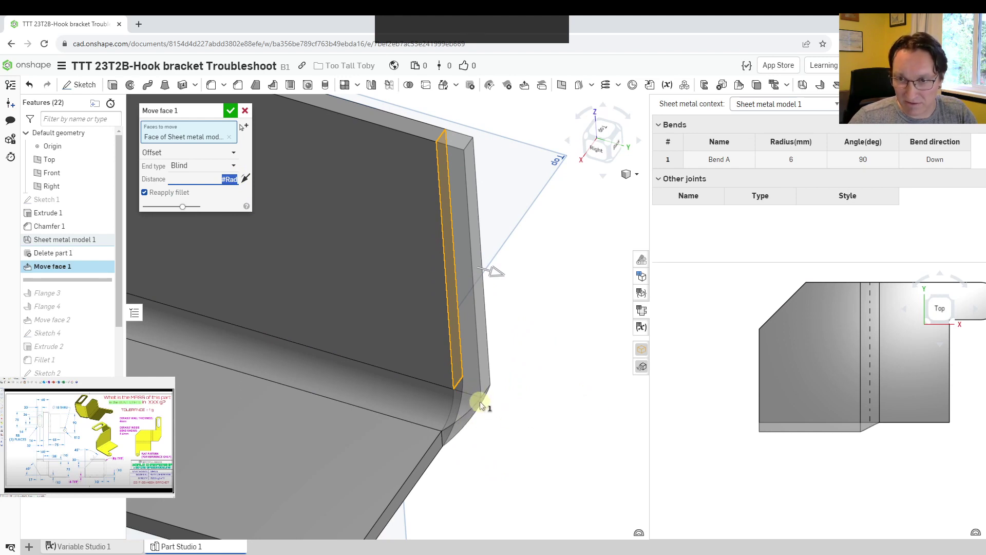
{"action": "left_click", "coordinate": [230, 111]}
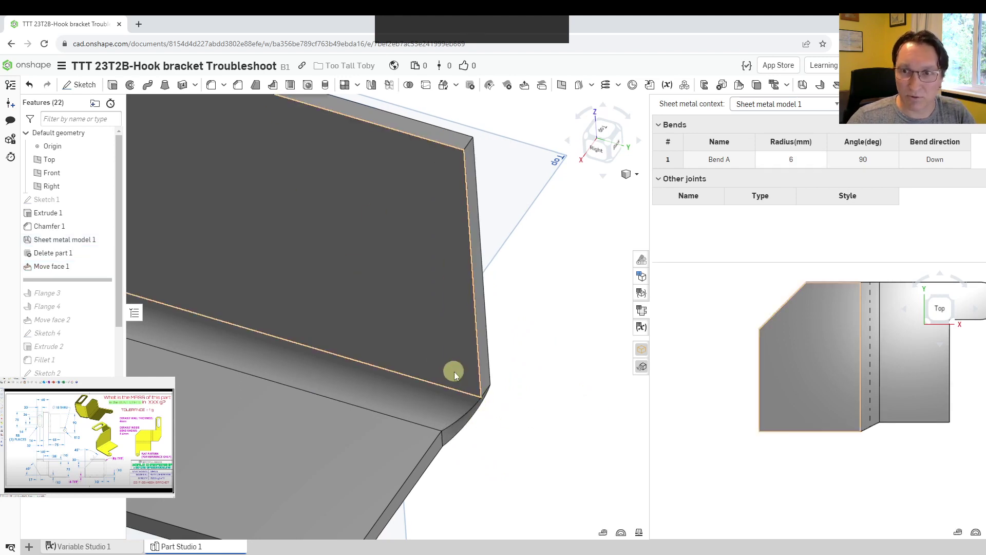
Roll the history forward past Flange 3 and open that flange to compare its before-and-after preview from the top view
{"action": "left_click_drag", "start_coordinate": [66, 280], "coordinate": [71, 301]}
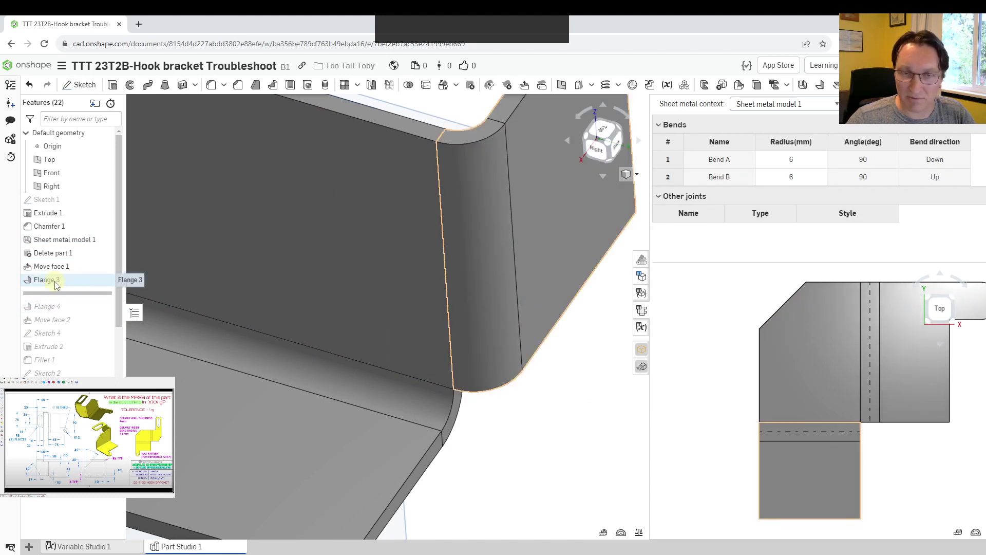
{"action": "scroll", "coordinate": [466, 392], "scroll_direction": "down", "scroll_amount": 5}
{"action": "left_click", "coordinate": [46, 282]}
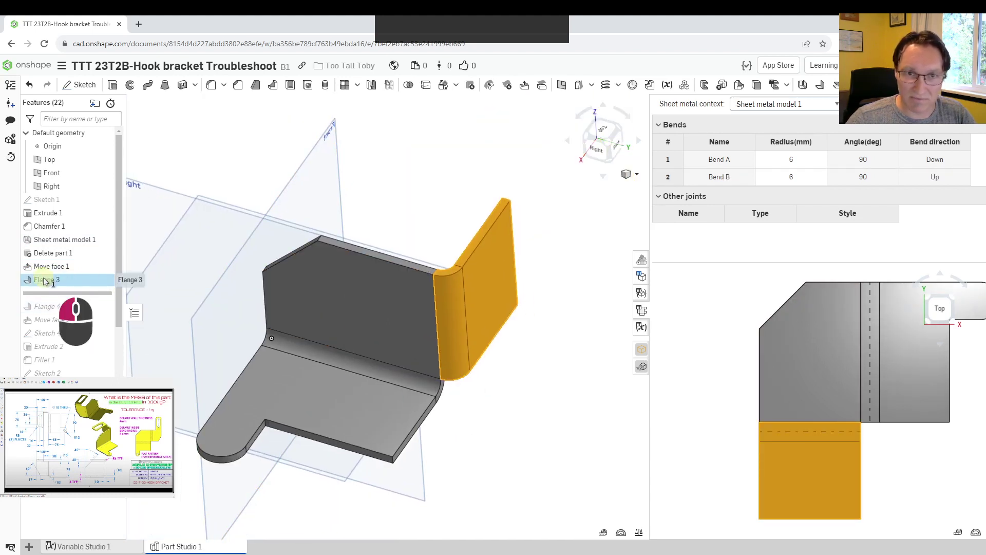
{"action": "double_click", "coordinate": [45, 282]}
{"action": "left_click", "coordinate": [604, 130]}
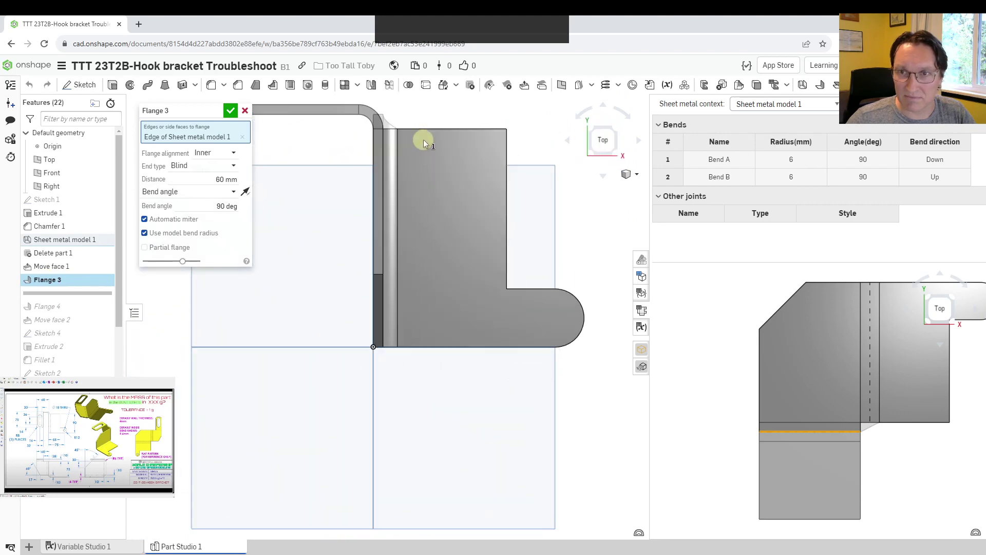
{"action": "scroll", "coordinate": [451, 242], "scroll_direction": "up", "scroll_amount": 5}
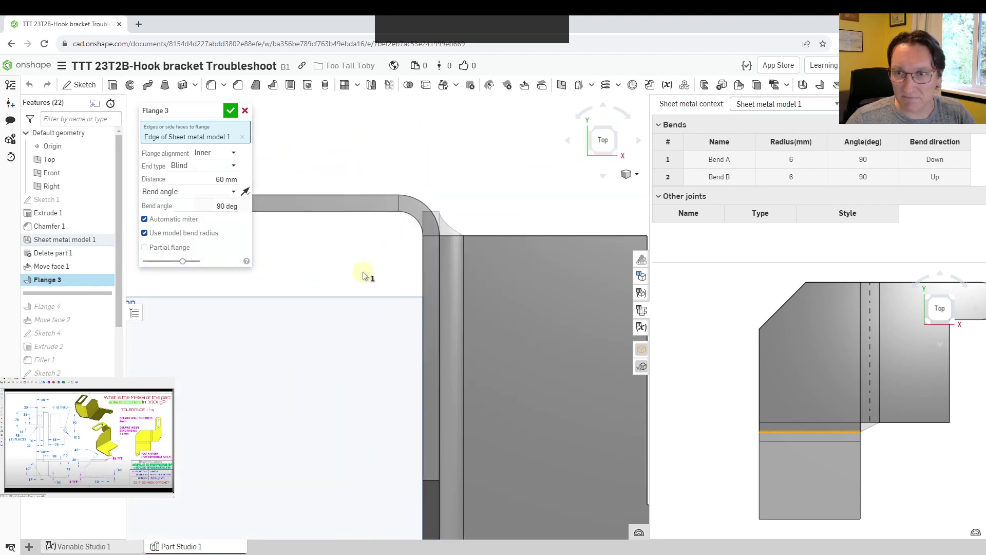
{"action": "left_click_drag", "start_coordinate": [183, 261], "coordinate": [227, 260]}
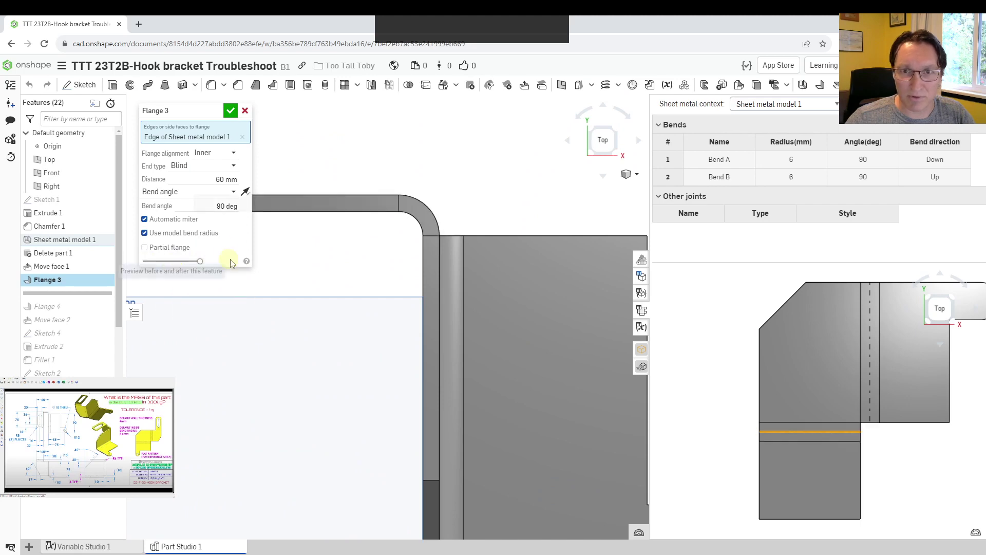
Examine the Flange 3 preview around the corner where the two bends meet from several angles, and accept the flange
{"action": "scroll", "coordinate": [325, 348], "scroll_direction": "down", "scroll_amount": 5}
{"action": "right_click_drag", "start_coordinate": [388, 297], "coordinate": [172, 246]}
{"action": "left_click_drag", "start_coordinate": [202, 261], "coordinate": [185, 261]}
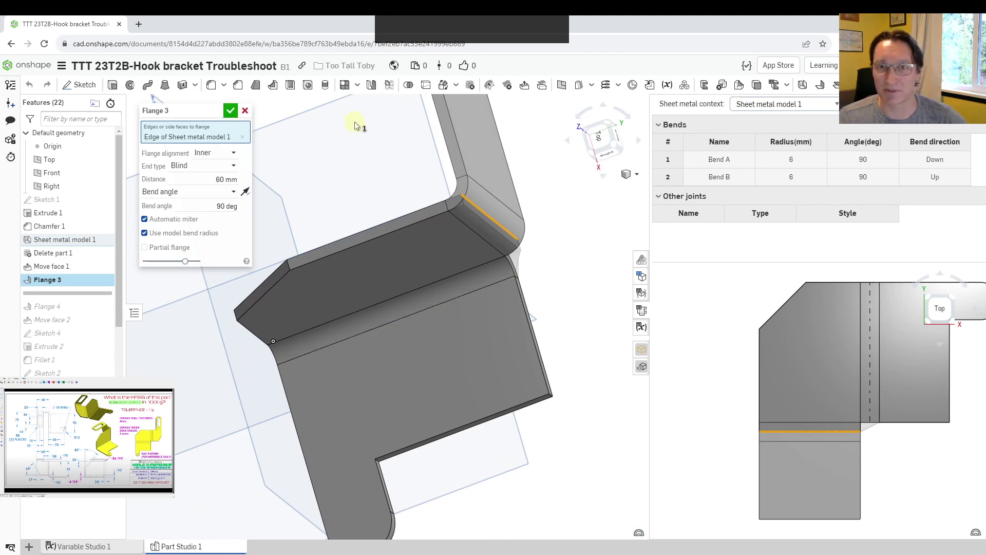
{"action": "right_click_drag", "start_coordinate": [323, 278], "coordinate": [304, 226]}
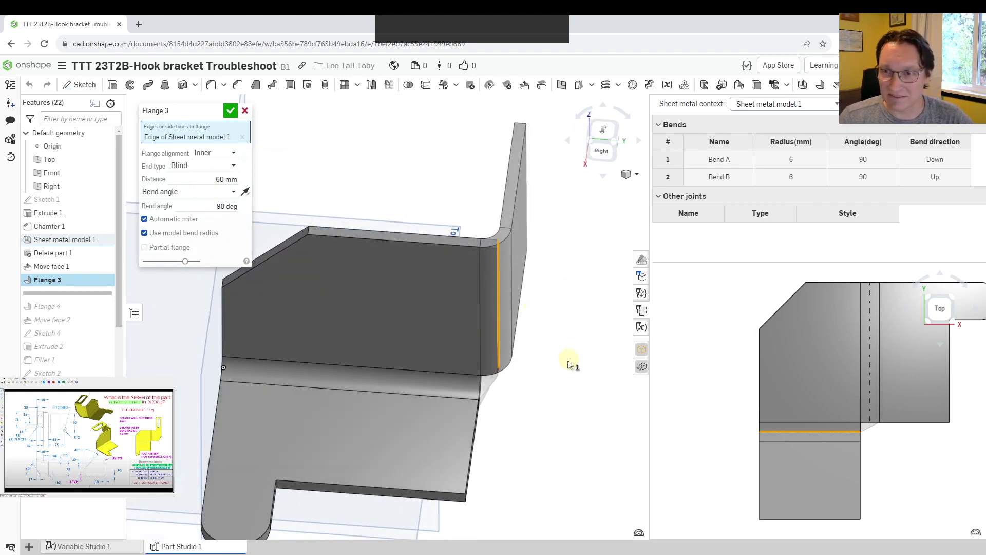
{"action": "right_click_drag", "start_coordinate": [403, 193], "coordinate": [423, 203]}
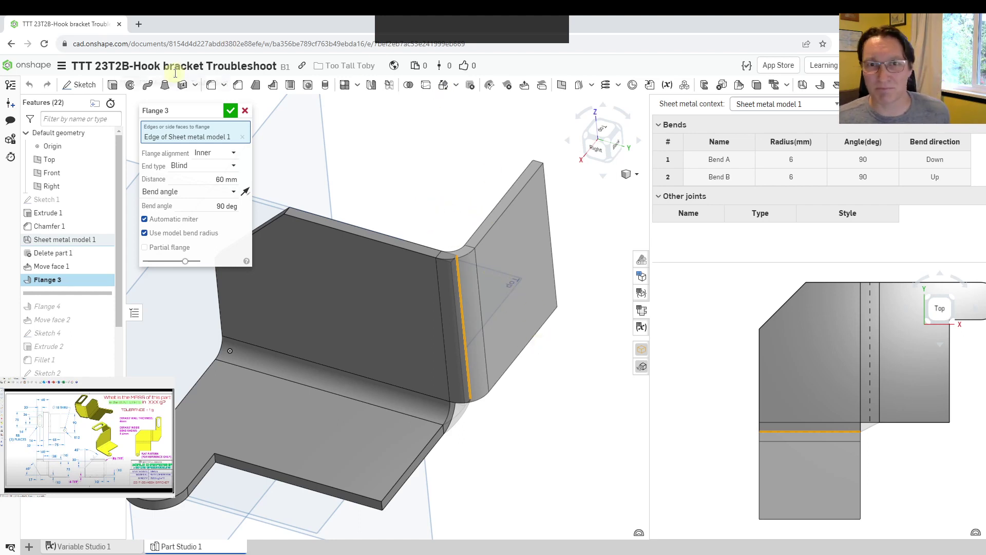
{"action": "left_click", "coordinate": [231, 112]}
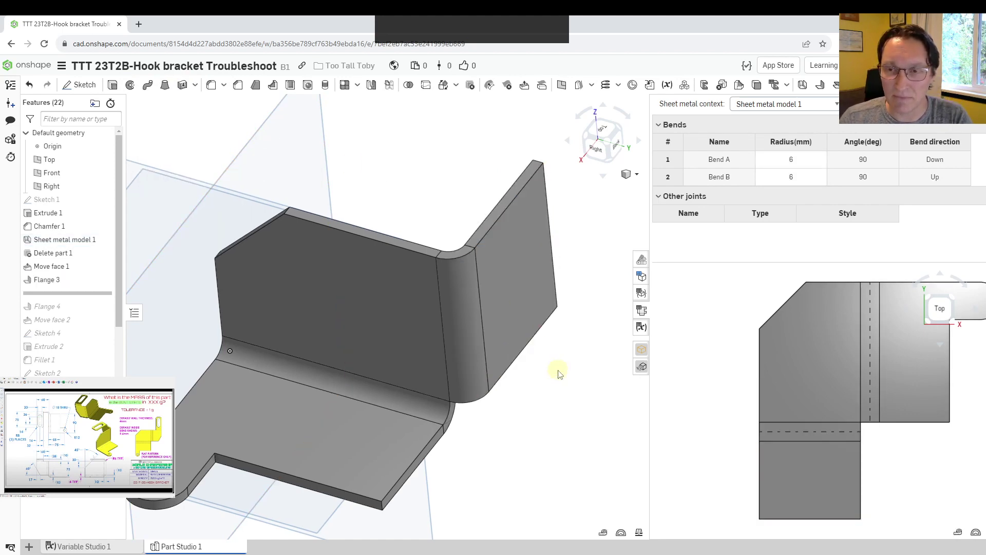
Roll the feature history forward to just after Sketch 2
{"action": "right_click_drag", "start_coordinate": [557, 374], "coordinate": [534, 362]}
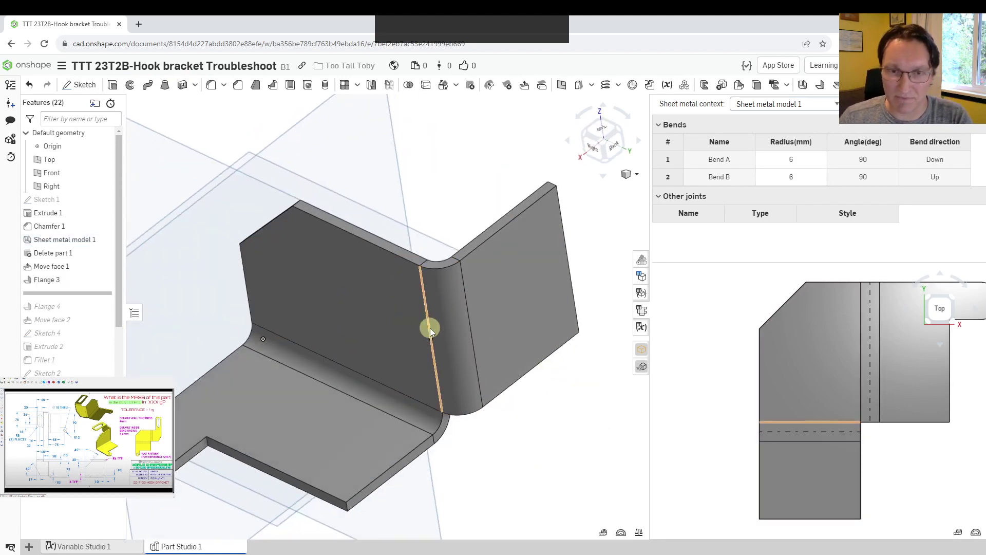
{"action": "mouse_move", "coordinate": [108, 292]}
{"action": "left_mouse_down"}
{"action": "mouse_move", "coordinate": [74, 300]}
{"action": "mouse_move", "coordinate": [75, 375]}
{"action": "mouse_move", "coordinate": [77, 248]}
{"action": "mouse_move", "coordinate": [81, 297]}
{"action": "mouse_move", "coordinate": [86, 280]}
{"action": "mouse_move", "coordinate": [69, 281]}
{"action": "mouse_move", "coordinate": [89, 318]}
{"action": "left_mouse_up"}
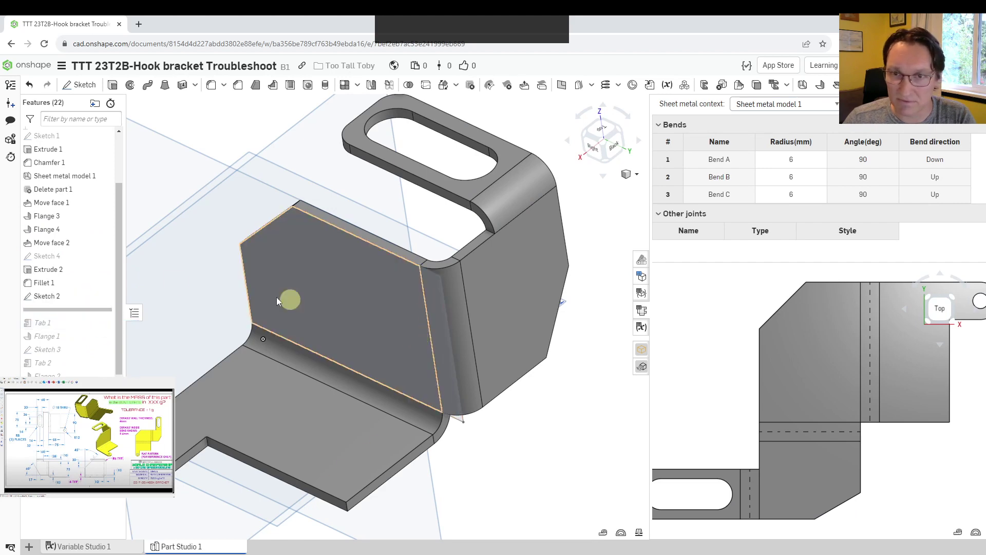
Roll the feature history back to just after the Fillet 1 feature
{"action": "left_click_drag", "start_coordinate": [86, 311], "coordinate": [87, 296]}
{"action": "scroll", "coordinate": [516, 277], "scroll_direction": "up", "scroll_amount": 4}
{"action": "mouse_move", "coordinate": [485, 280]}
{"action": "right_mouse_down"}
{"action": "mouse_move", "coordinate": [513, 232]}
{"action": "mouse_move", "coordinate": [513, 259]}
{"action": "mouse_move", "coordinate": [504, 238]}
{"action": "mouse_move", "coordinate": [460, 285]}
{"action": "right_mouse_up"}
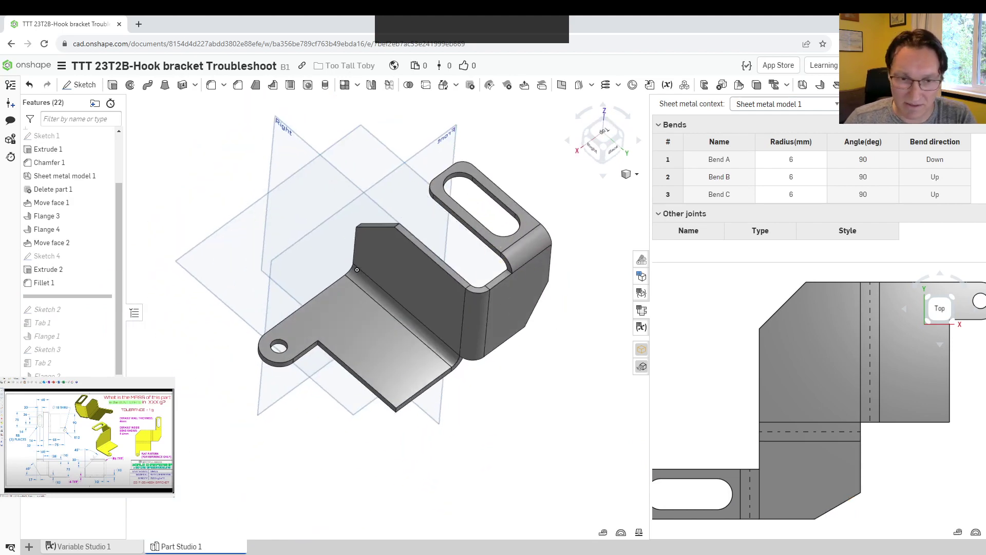
Create a new Part Studio and start a sketch on the Top plane, viewed straight on
{"action": "left_click", "coordinate": [29, 546]}
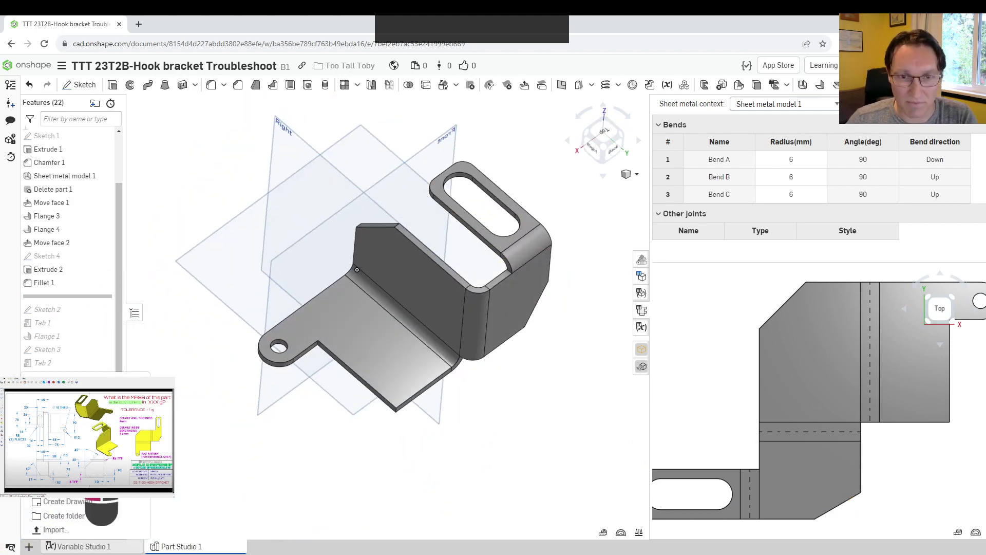
{"action": "left_click", "coordinate": [64, 385]}
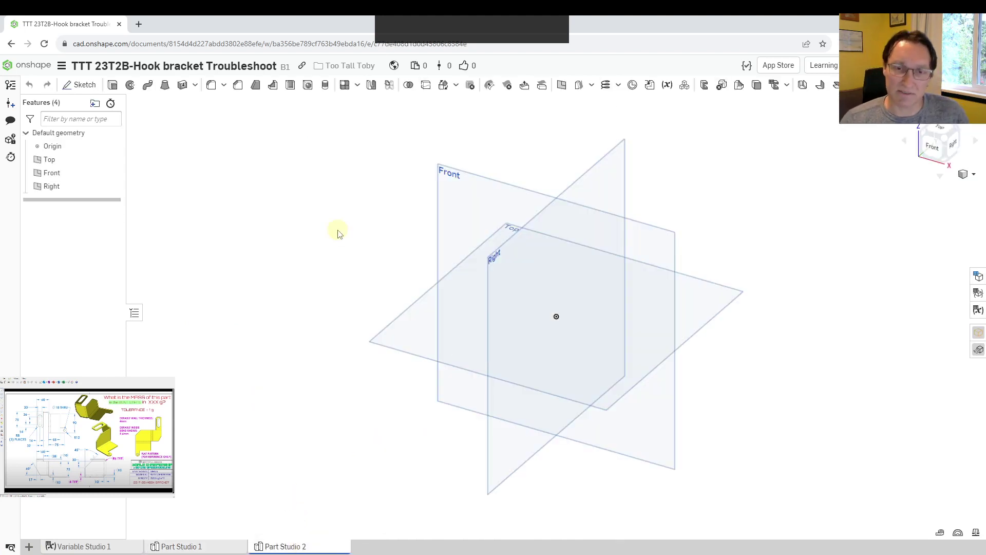
{"action": "left_click", "coordinate": [410, 337]}
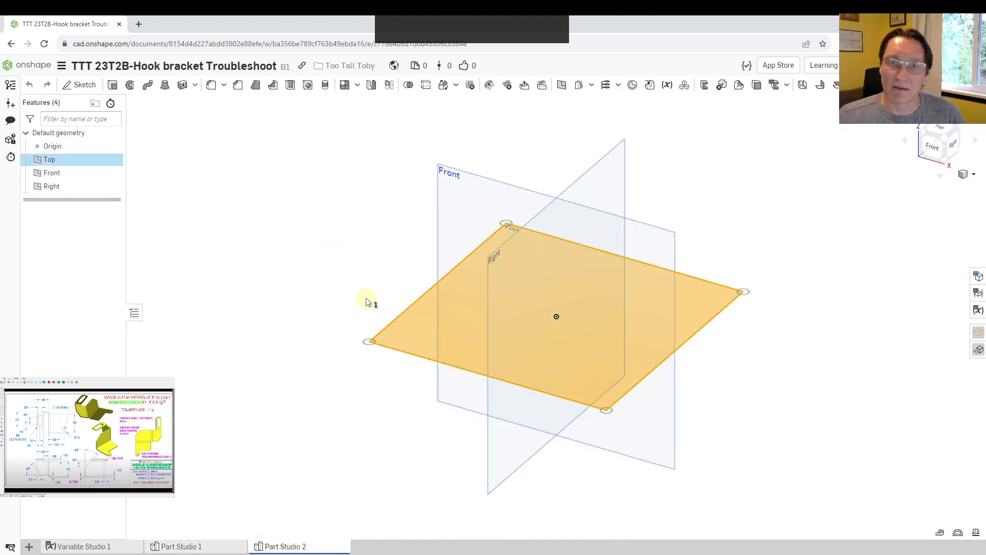
{"action": "key", "text": "shift+s"}
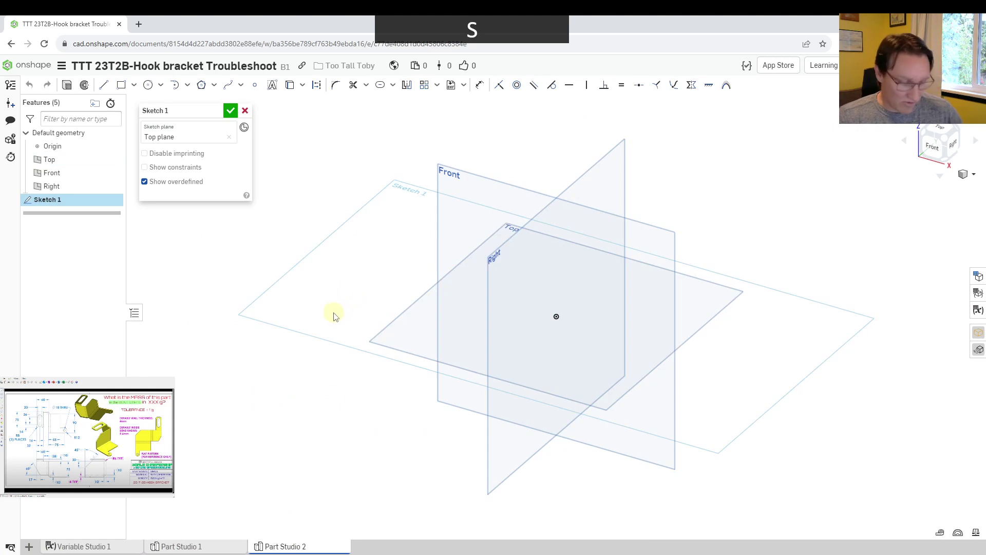
{"action": "key", "text": "n"}
Draw a corner rectangle from the origin, 55 mm wide and 90 mm high
{"action": "left_click", "coordinate": [121, 85]}
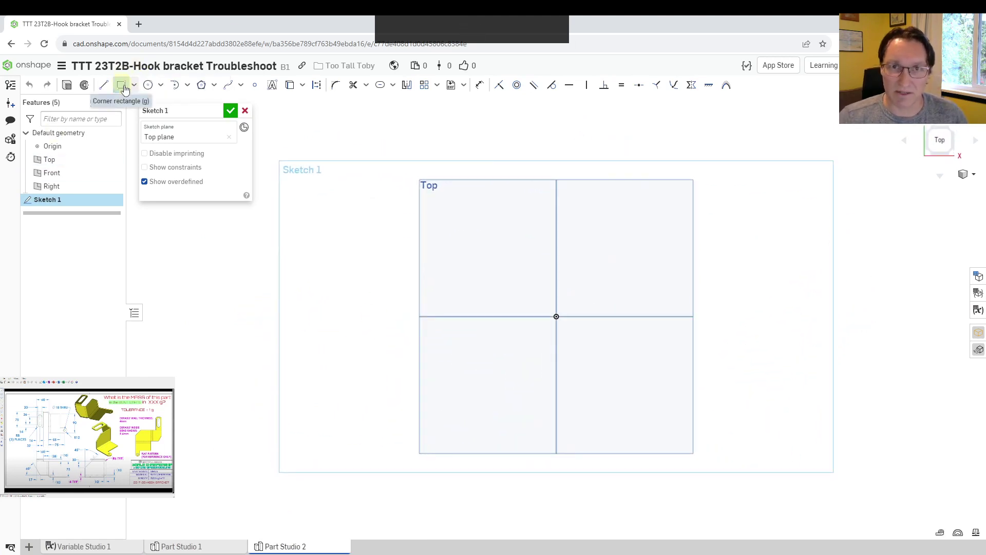
{"action": "left_click", "coordinate": [556, 317]}
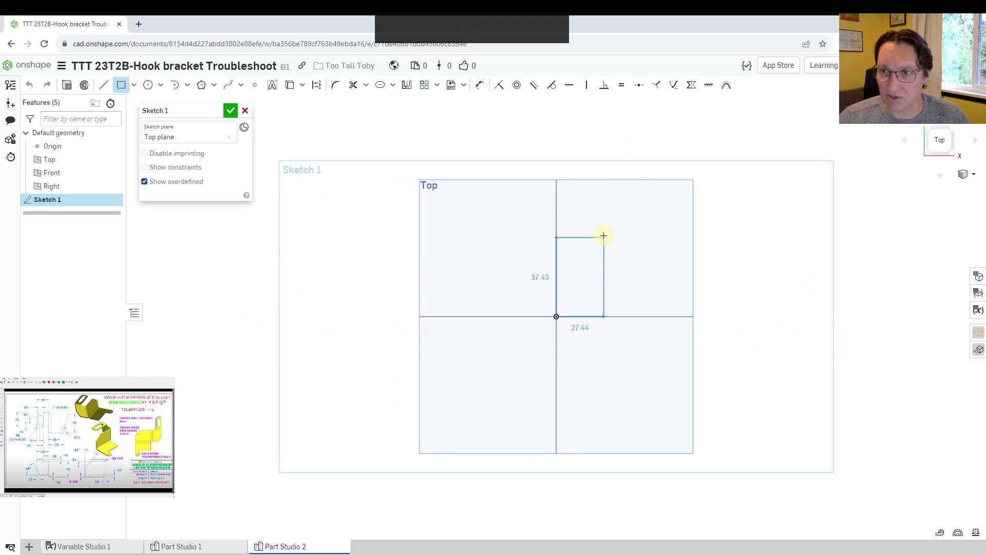
{"action": "left_click", "coordinate": [643, 193]}
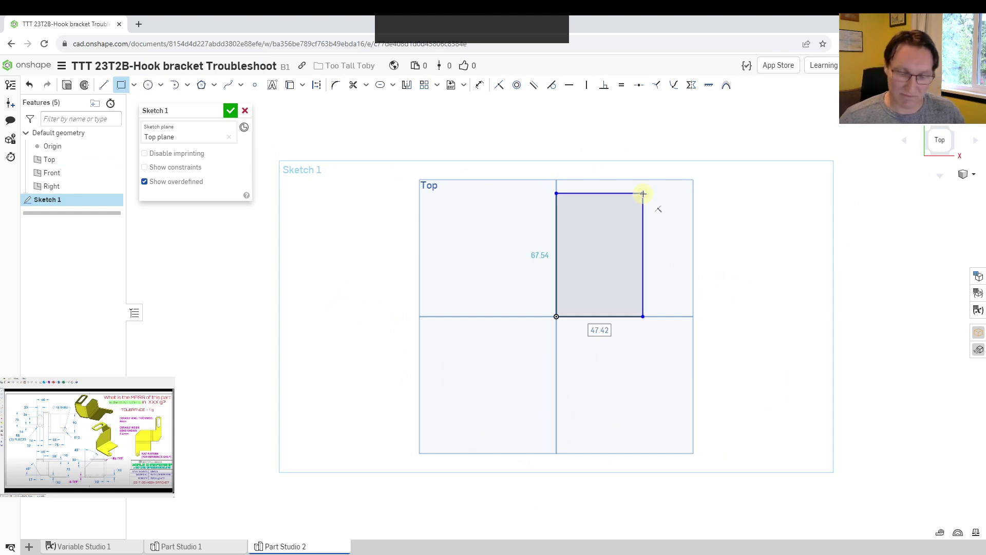
{"action": "type", "text": "55"}
{"action": "key", "text": "Return"}
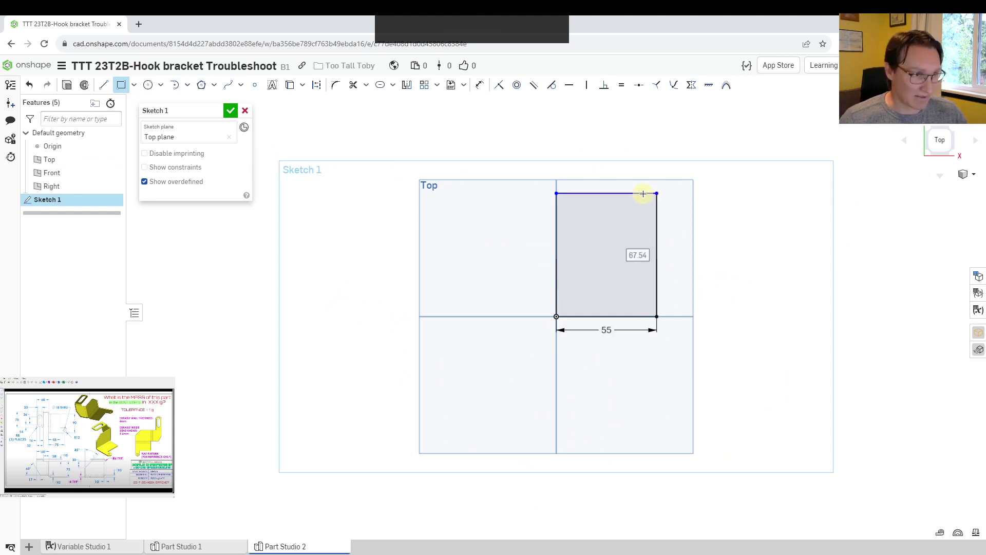
{"action": "type", "text": "90"}
{"action": "key", "text": "Return"}
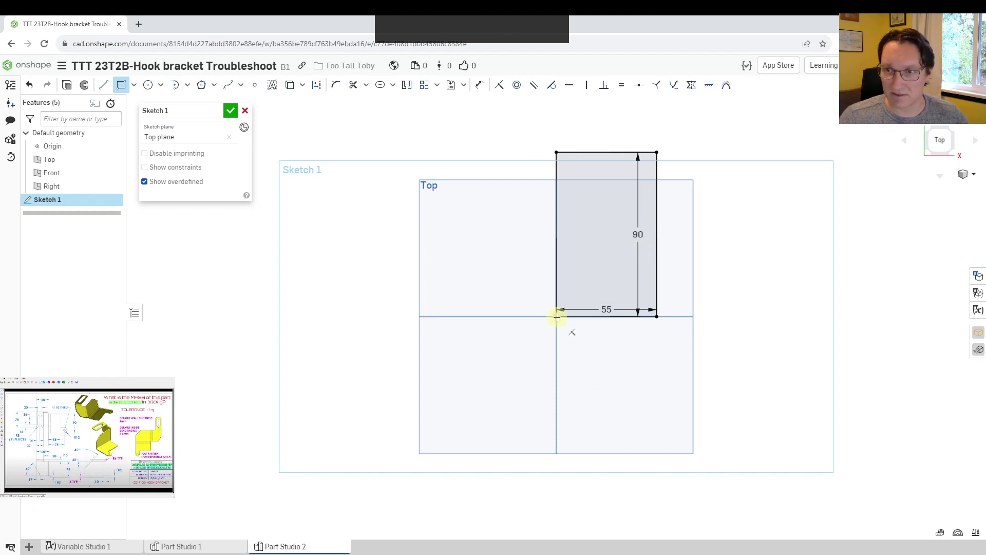
Draw a second corner rectangle from the origin, 75 mm wide and 24 mm high, overlapping the first
{"action": "left_click", "coordinate": [717, 283]}
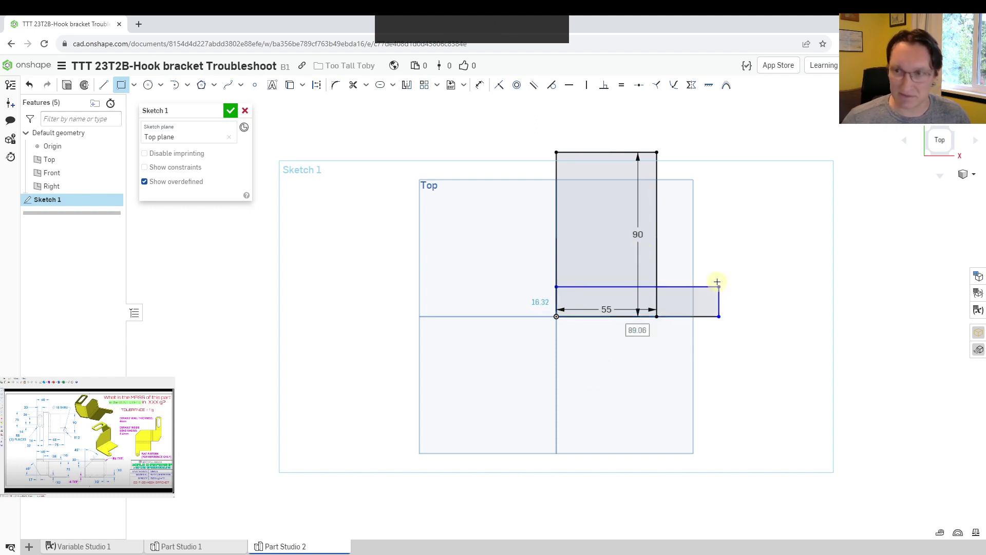
{"action": "type", "text": "75"}
{"action": "key", "text": "Return"}
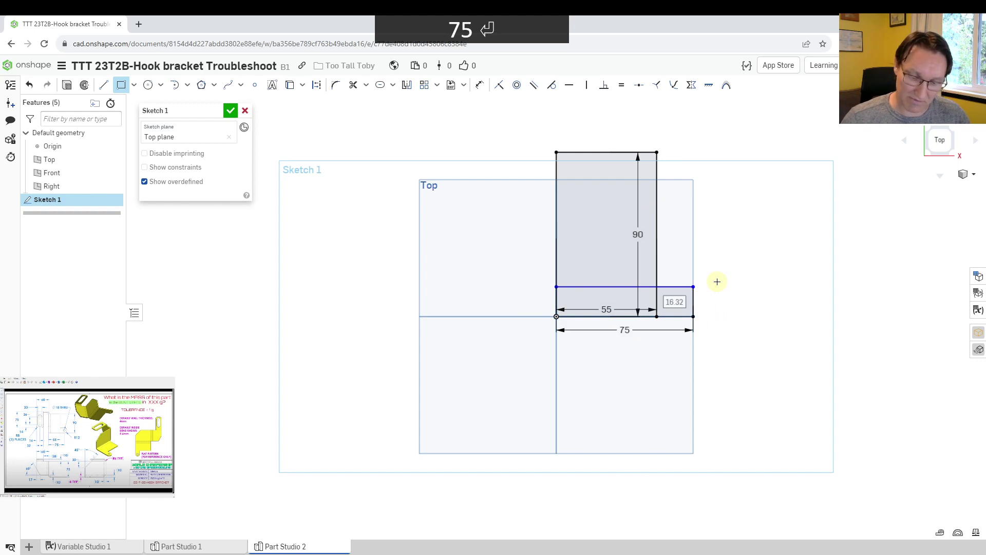
{"action": "type", "text": "24"}
{"action": "key", "text": "Return"}
Draw concentric 24 mm and 10 mm circles at the midpoint of the smaller rectangle's outer end edge and make that edge construction geometry
{"action": "key", "text": "c"}
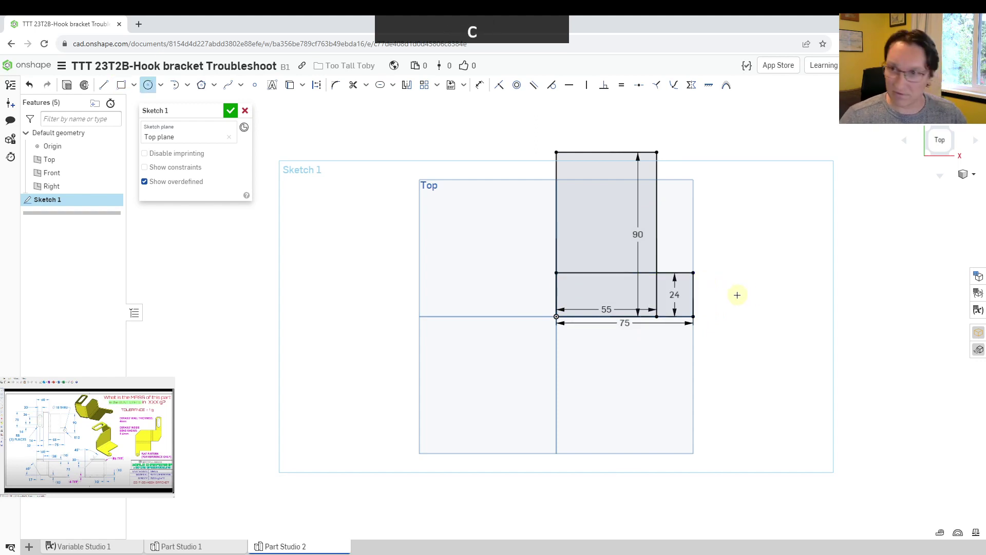
{"action": "left_click", "coordinate": [692, 294]}
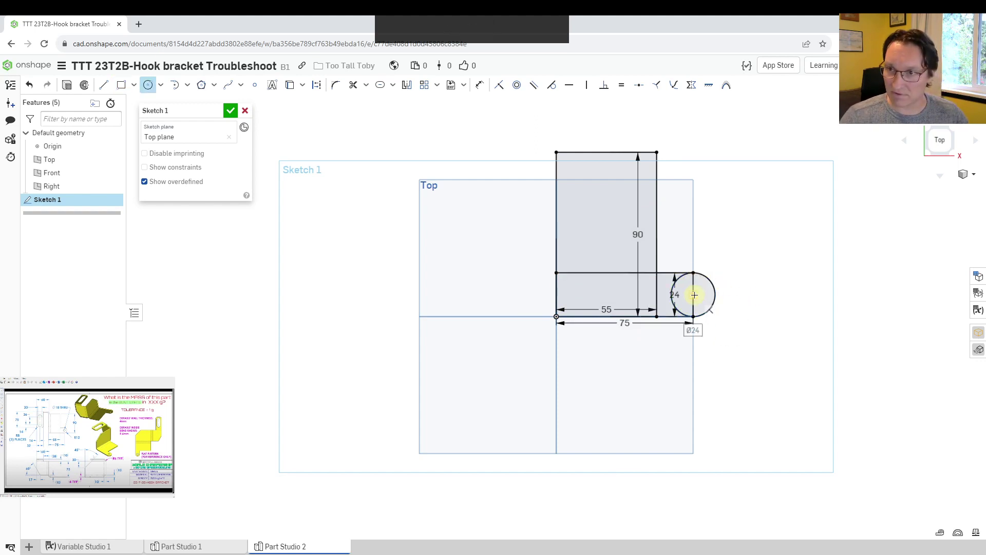
{"action": "type", "text": "10"}
{"action": "key", "text": "Return"}
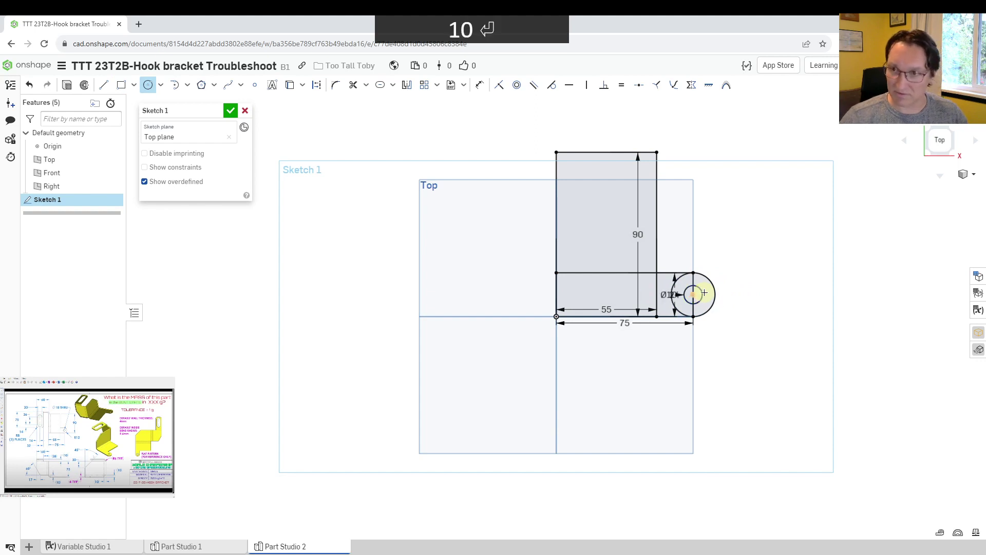
{"action": "key", "text": "Escape"}
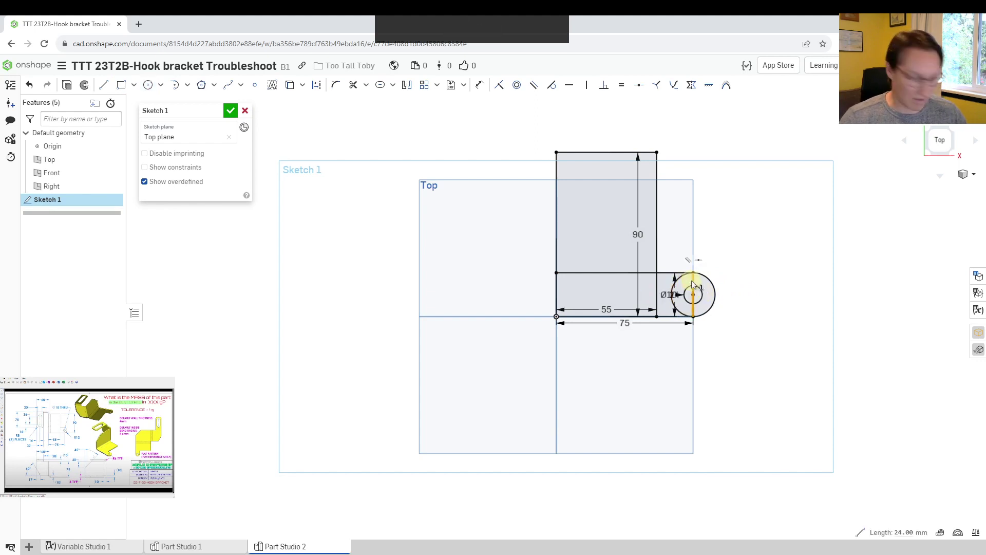
{"action": "key", "text": "q"}
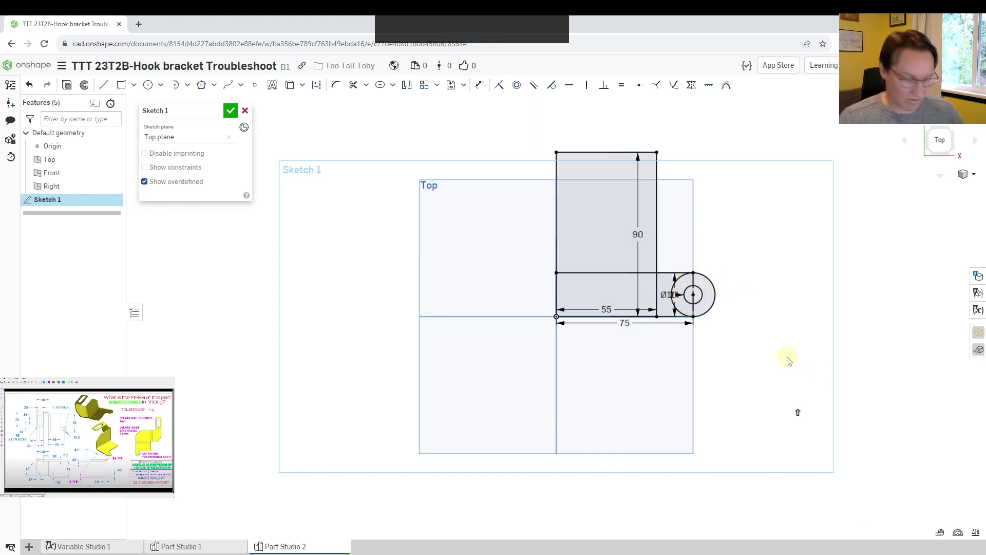
Extrude the sketch profile as a new solid 90 mm deep, leaving the 10 mm hole open
{"action": "key", "text": "shift+e"}
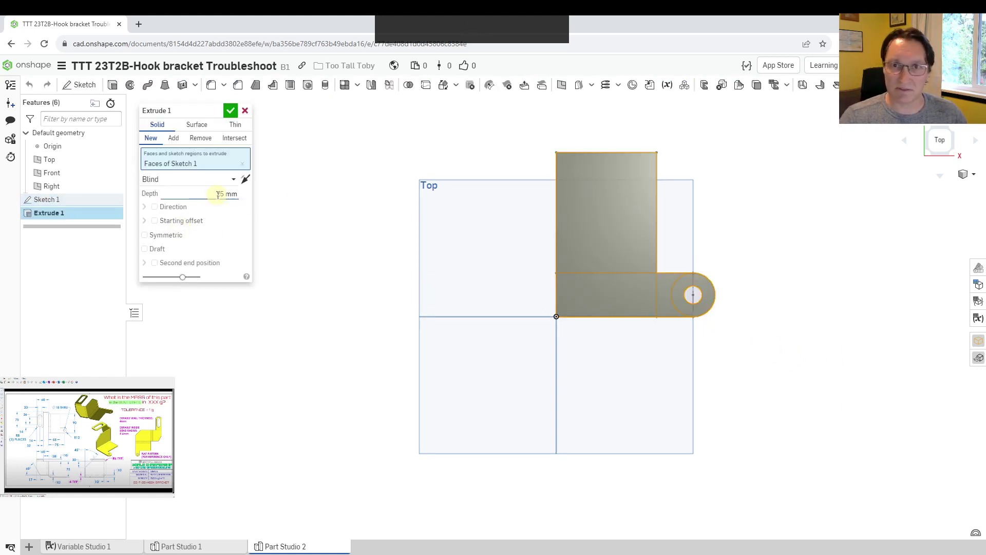
{"action": "double_click", "coordinate": [218, 194]}
{"action": "type", "text": "90"}
{"action": "key", "text": "Return"}
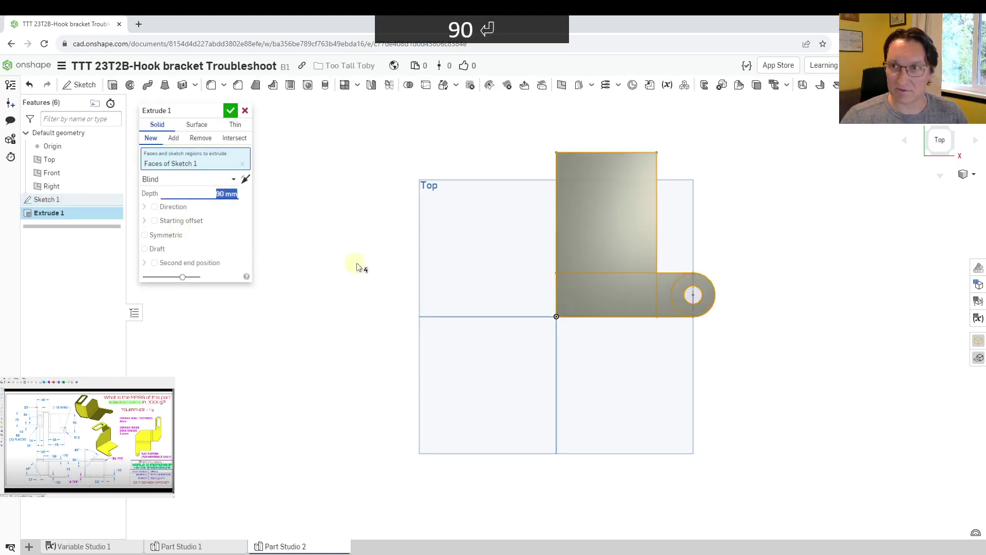
{"action": "right_click_drag", "start_coordinate": [358, 266], "coordinate": [426, 194]}
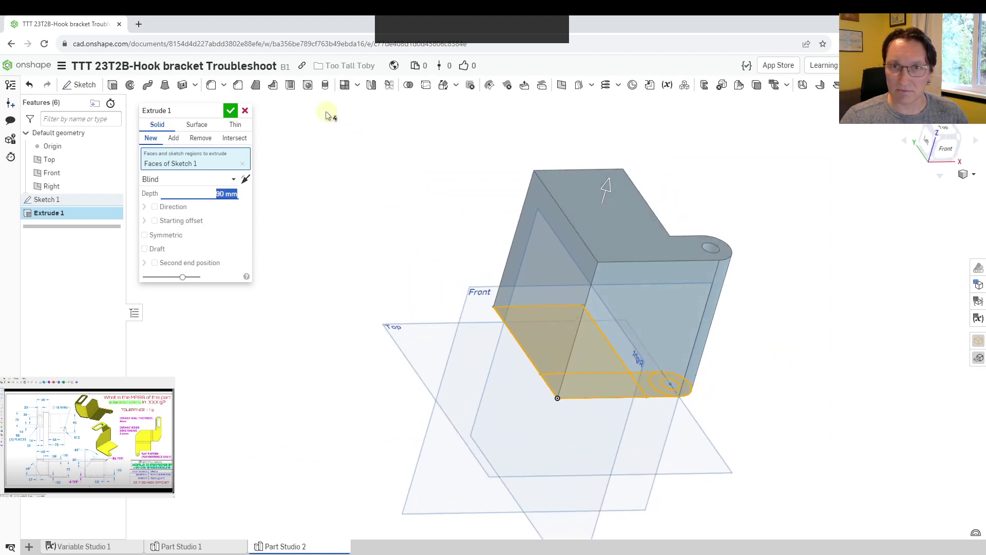
{"action": "left_click", "coordinate": [230, 111]}
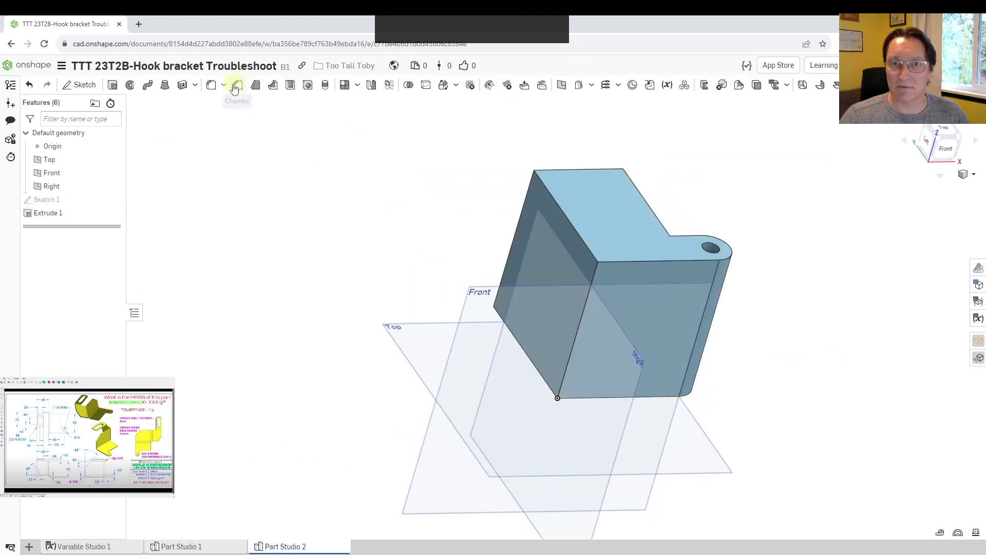
Chamfer the block's top front edge with a 30 mm distance at 45 degrees
{"action": "key", "text": "shift+c"}
{"action": "left_click", "coordinate": [622, 261]}
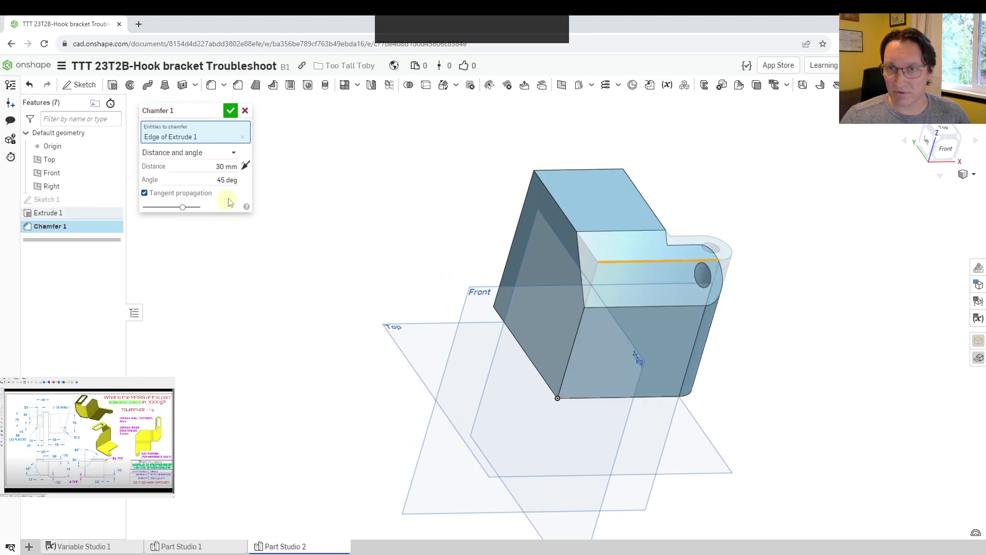
{"action": "left_click", "coordinate": [231, 112]}
Start a Thicken sheet metal model from the block's bottom face and adjoining large side face, with a bend on their shared edge
{"action": "right_click_drag", "start_coordinate": [456, 176], "coordinate": [726, 140]}
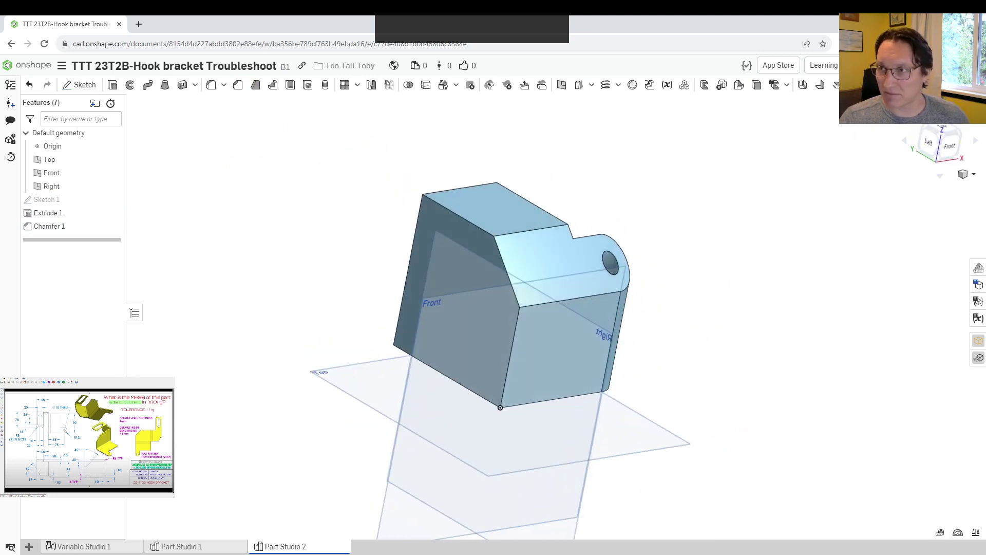
{"action": "left_click", "coordinate": [803, 85]}
{"action": "right_click_drag", "start_coordinate": [478, 352], "coordinate": [470, 399]}
{"action": "left_click", "coordinate": [233, 124]}
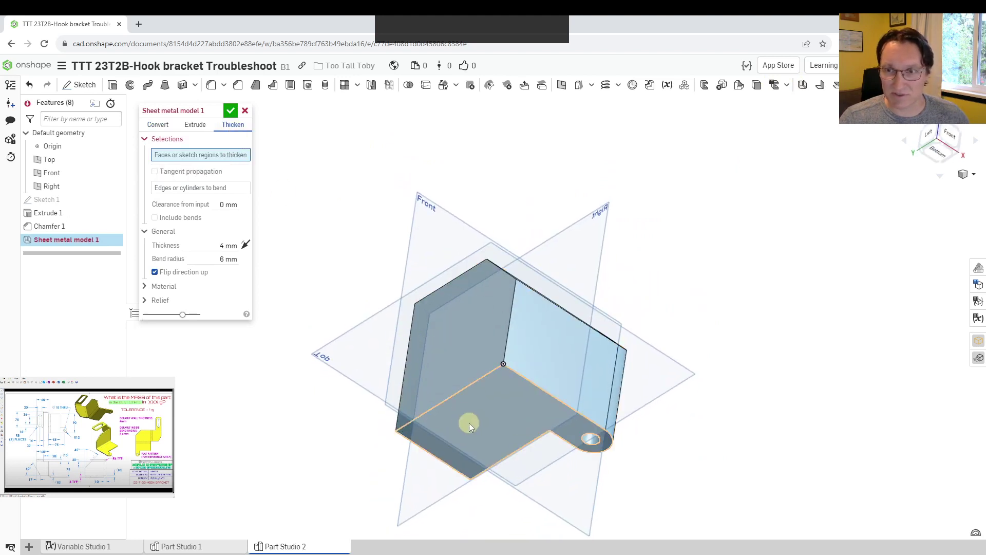
{"action": "left_click", "coordinate": [470, 423]}
{"action": "left_click", "coordinate": [458, 353]}
{"action": "right_click_drag", "start_coordinate": [534, 215], "coordinate": [595, 221]}
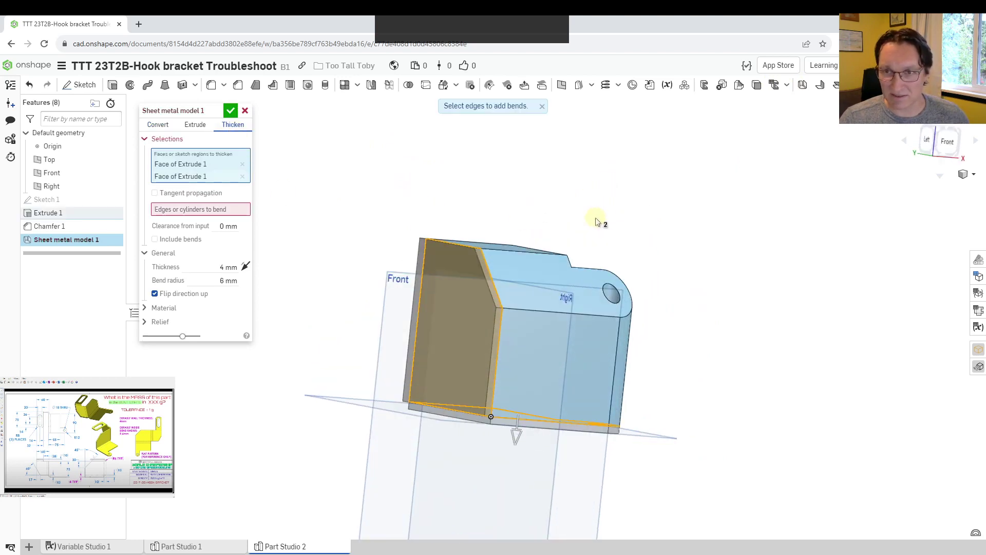
{"action": "left_click", "coordinate": [461, 415]}
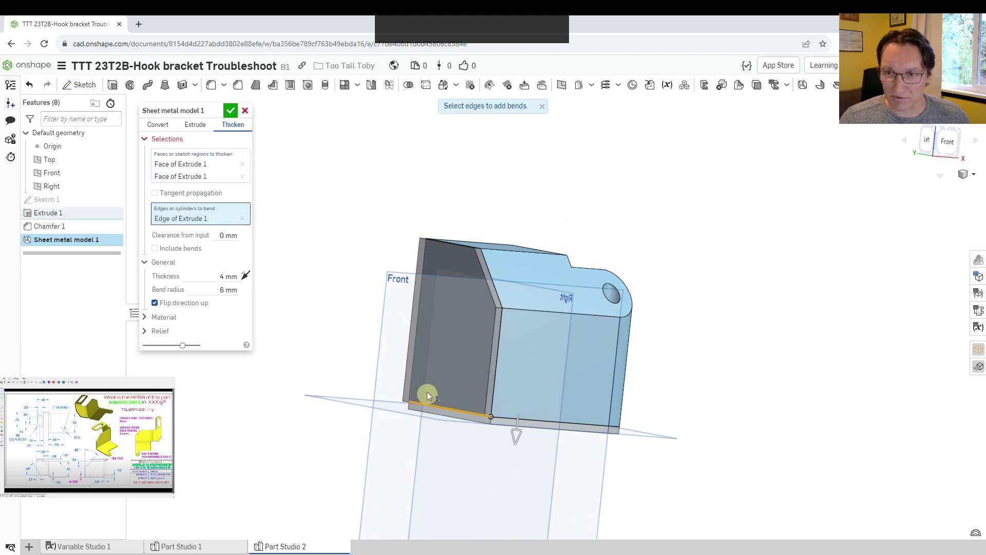
{"action": "right_click_drag", "start_coordinate": [323, 248], "coordinate": [363, 203]}
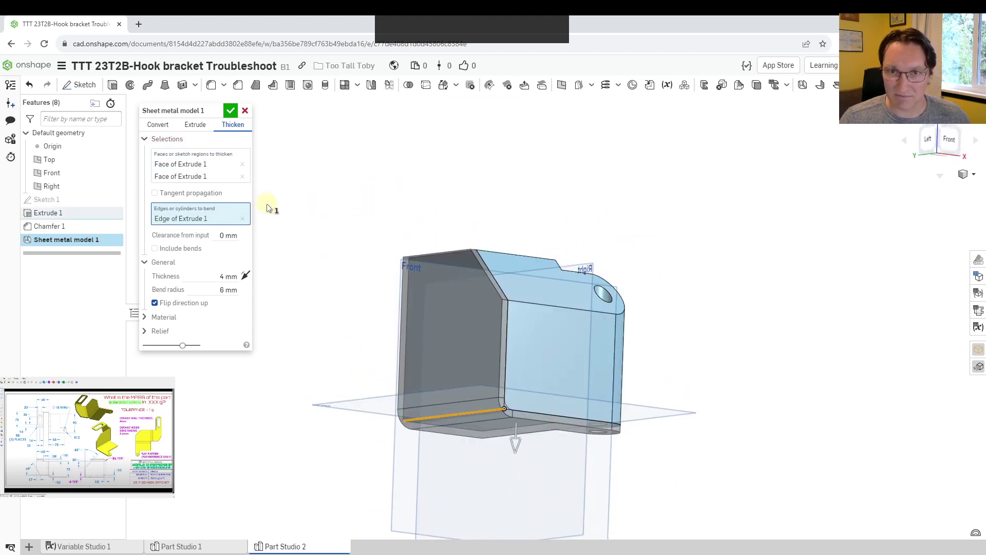
Set the sheet metal thickness to the #Thk variable and the bend radius to the rad variable, and accept the model
{"action": "type", "text": "thk"}
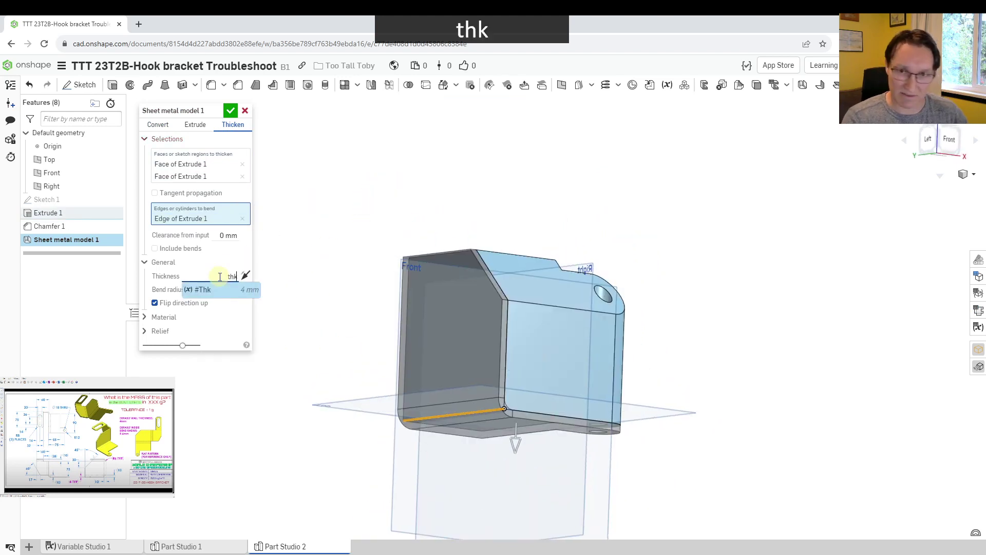
{"action": "key", "text": "Return"}
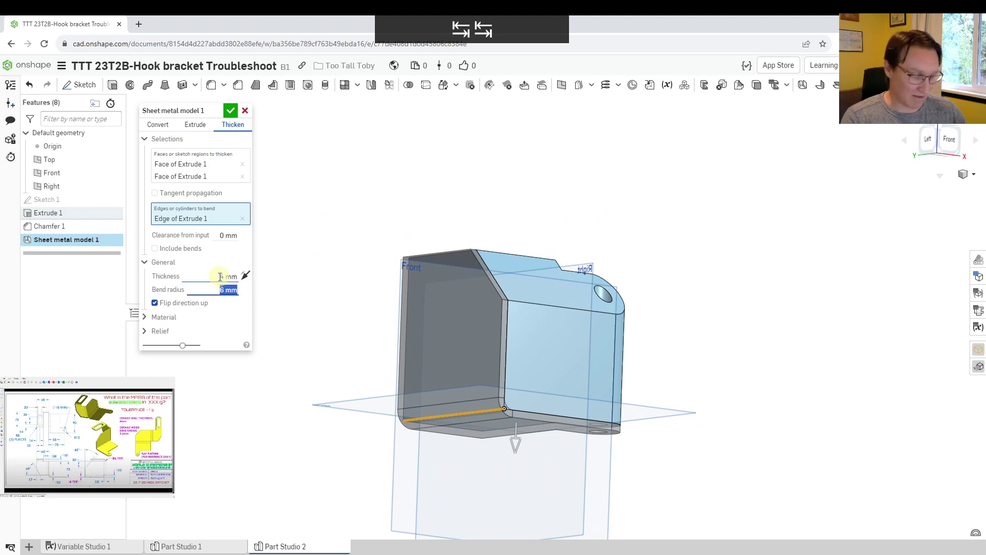
{"action": "type", "text": "rad"}
{"action": "key", "text": "Return"}
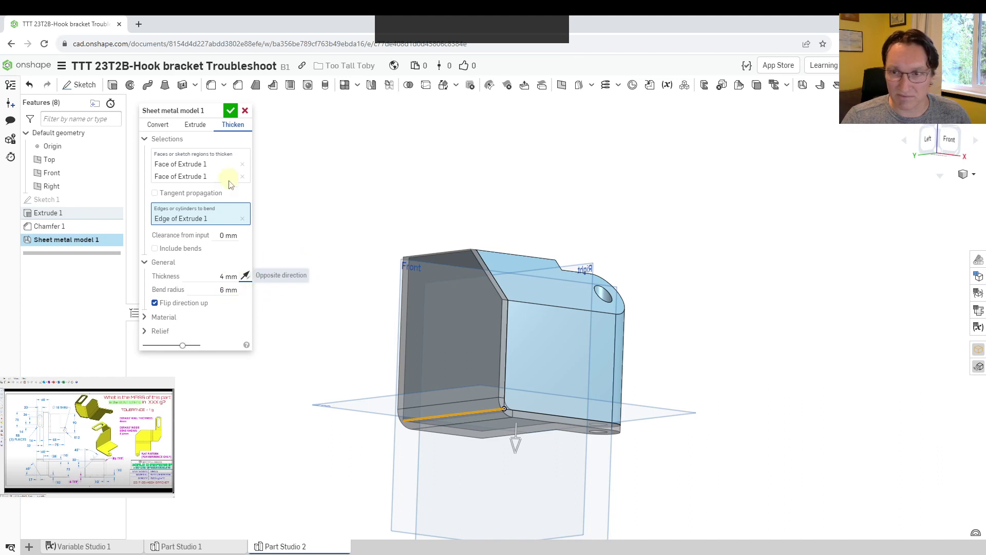
{"action": "key", "text": "Return"}
{"action": "right_click_drag", "start_coordinate": [333, 158], "coordinate": [485, 212]}
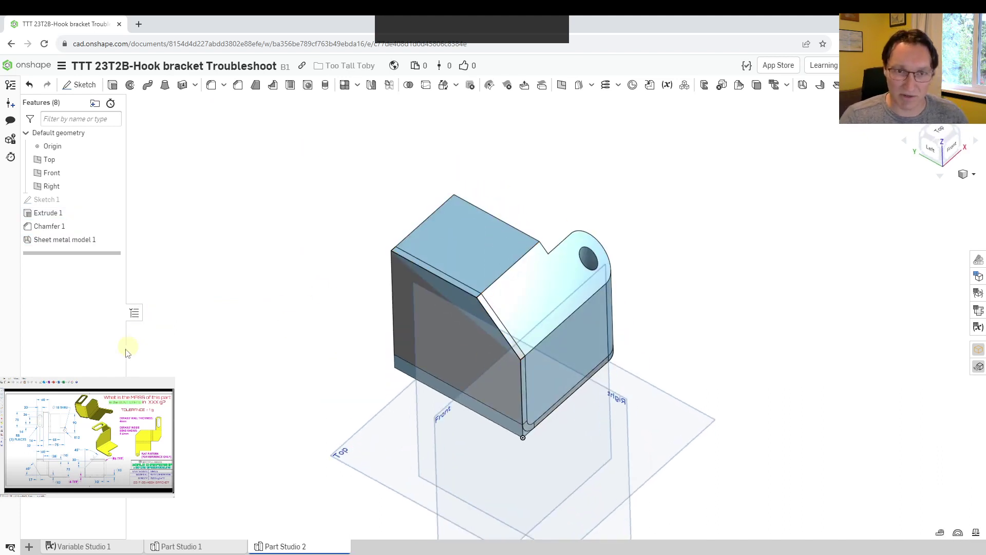
Delete the original solid block, Part 1, leaving only the sheet metal part
{"action": "right_click", "coordinate": [70, 431]}
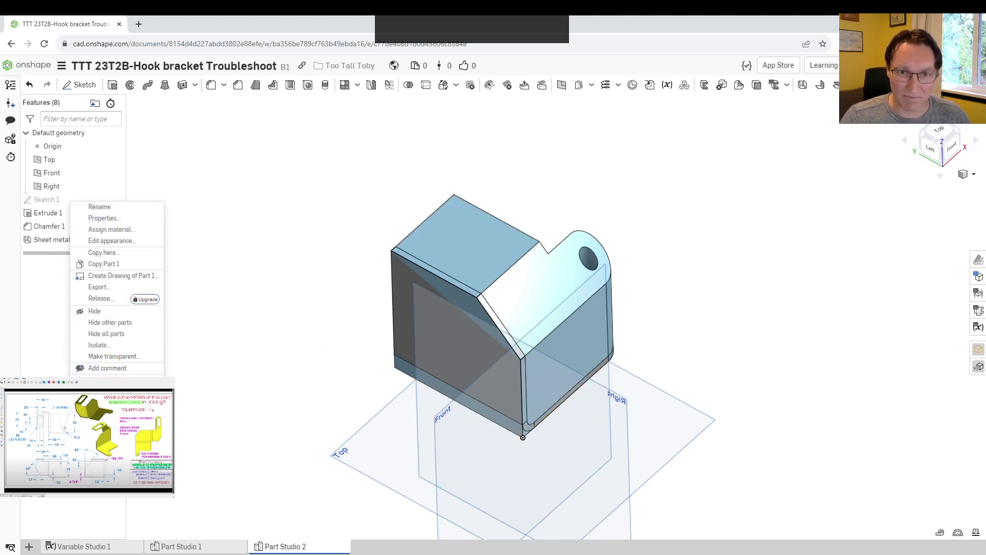
{"action": "key", "text": "Delete"}
{"action": "left_click", "coordinate": [232, 111]}
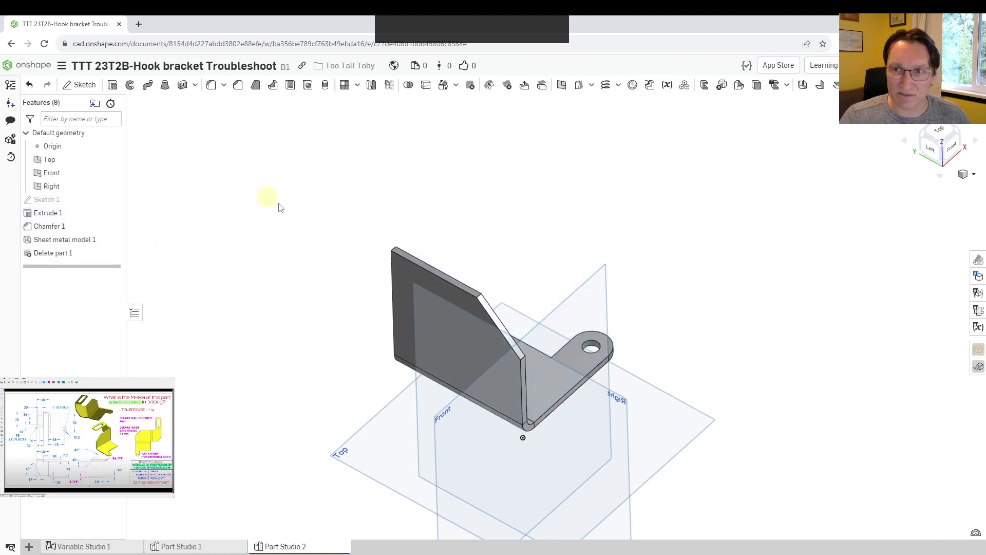
{"action": "right_click_drag", "start_coordinate": [268, 198], "coordinate": [339, 242]}
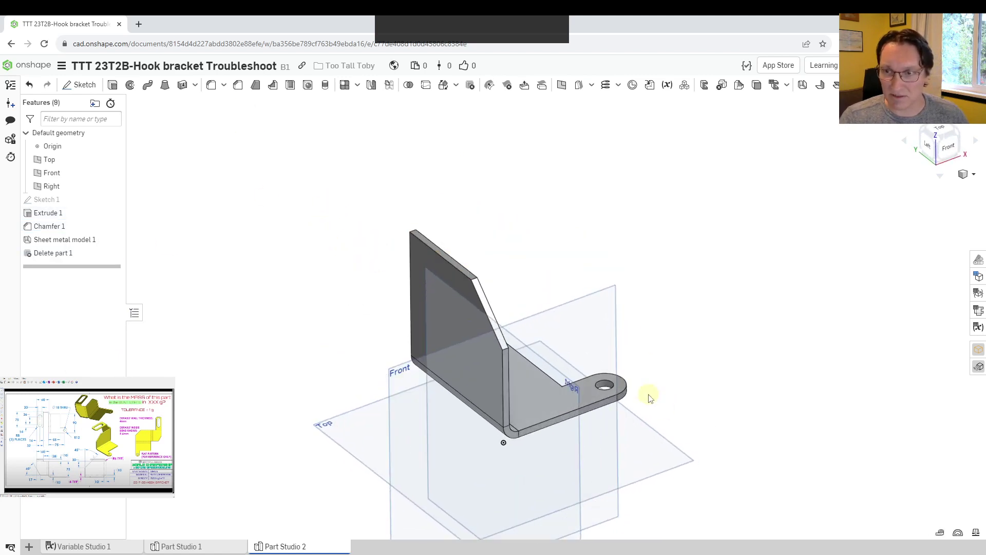
{"action": "scroll", "coordinate": [650, 398], "scroll_direction": "up", "scroll_amount": 3}
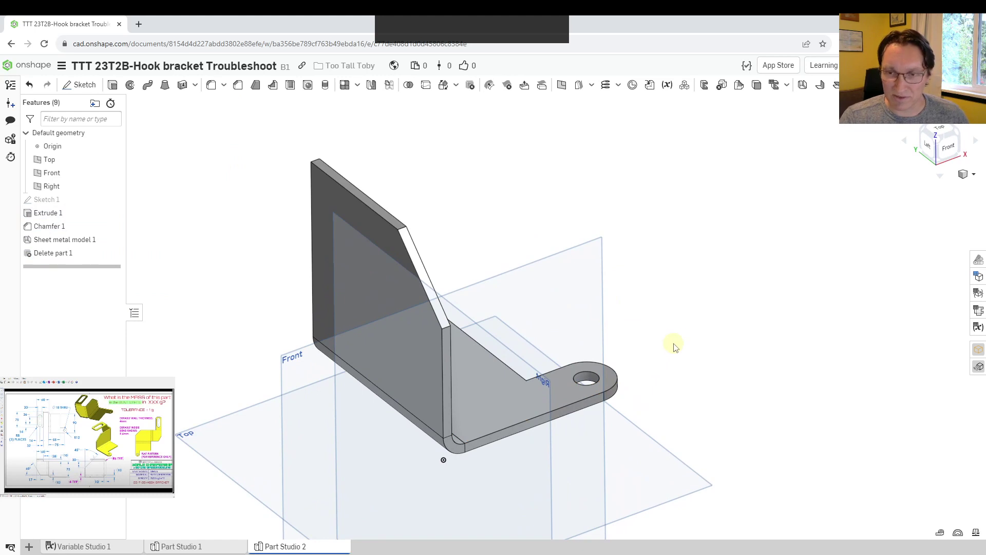
Start a sketch on the vertical wall's narrow back end face and view it straight on
{"action": "right_click_drag", "start_coordinate": [486, 201], "coordinate": [680, 176]}
{"action": "scroll", "coordinate": [539, 168], "scroll_direction": "up", "scroll_amount": 3}
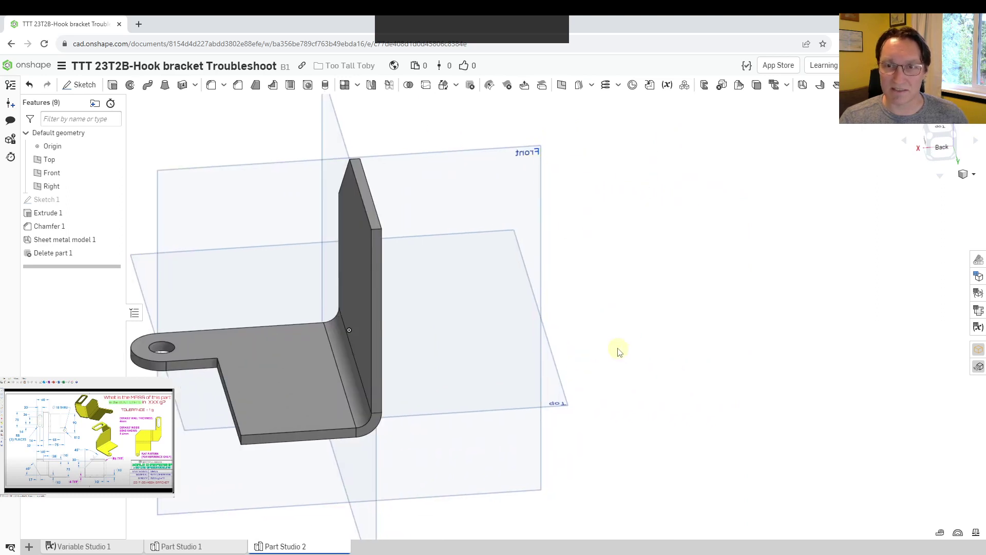
{"action": "left_click", "coordinate": [80, 84]}
{"action": "scroll", "coordinate": [376, 242], "scroll_direction": "down", "scroll_amount": 5}
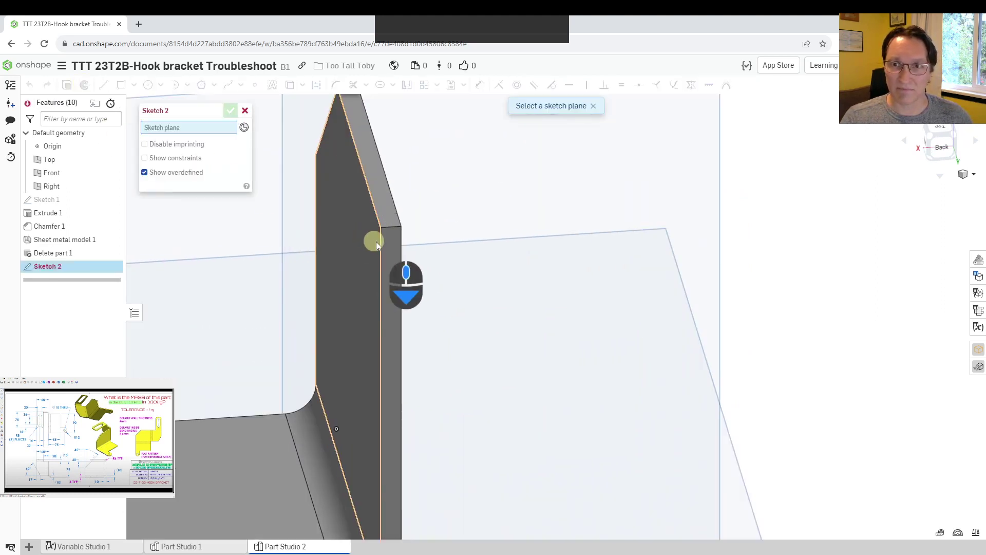
{"action": "left_click", "coordinate": [395, 247]}
{"action": "scroll", "coordinate": [458, 315], "scroll_direction": "down", "scroll_amount": 5}
Draw a corner rectangle from the wall's top inner corner down to the bend line, extending outward with a 60 mm width
{"action": "key", "text": "n"}
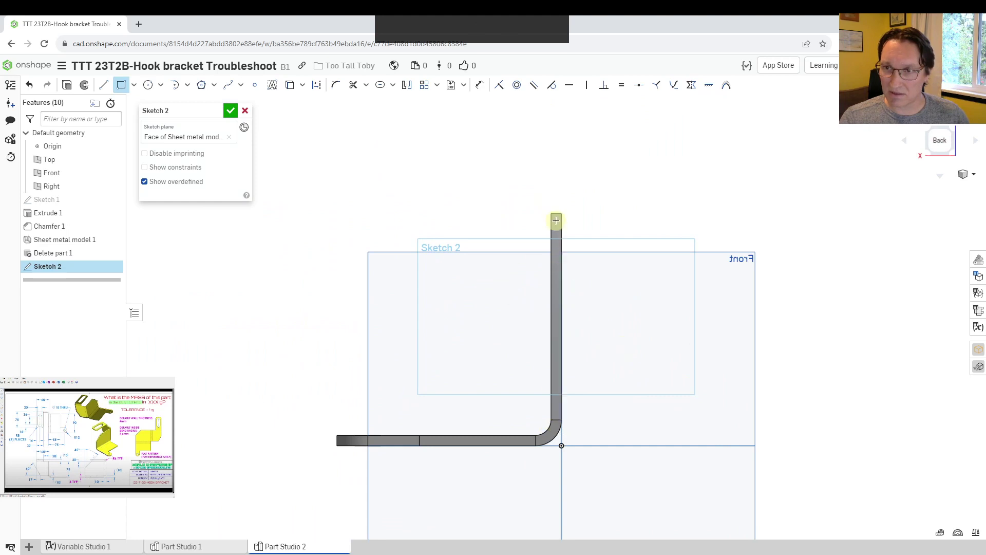
{"action": "left_click_drag", "start_coordinate": [575, 274], "coordinate": [561, 422]}
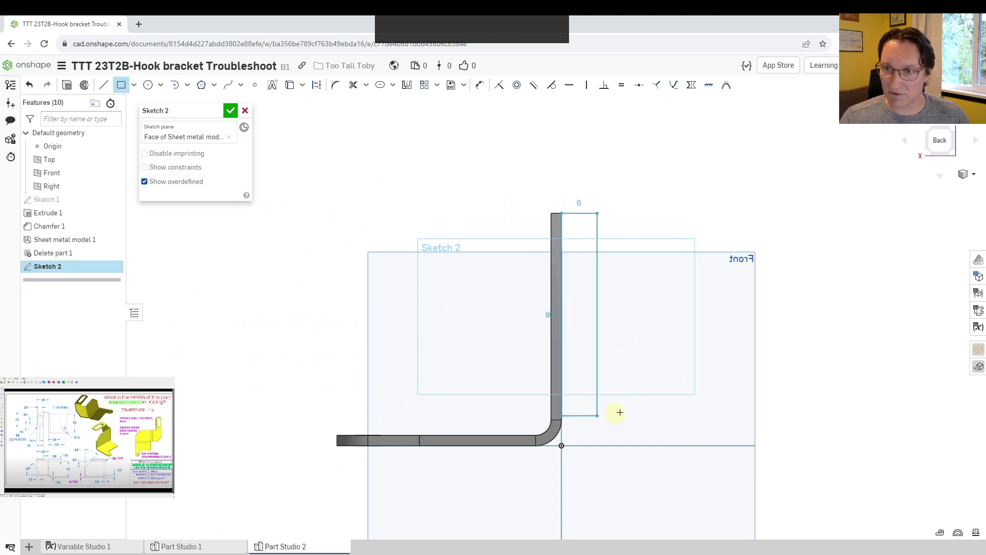
{"action": "key", "text": "Escape"}
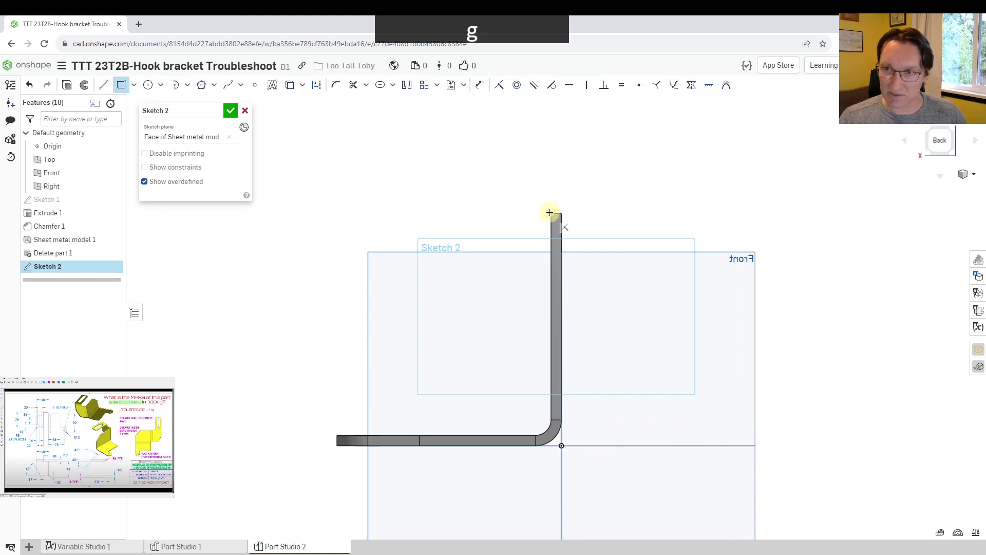
{"action": "left_click_drag", "start_coordinate": [550, 213], "coordinate": [739, 420]}
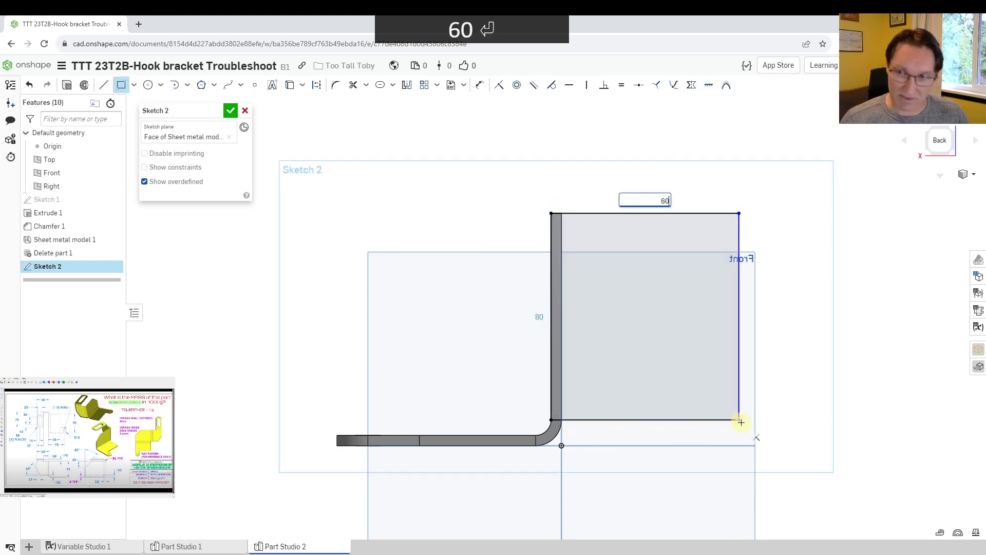
{"action": "key", "text": "Return"}
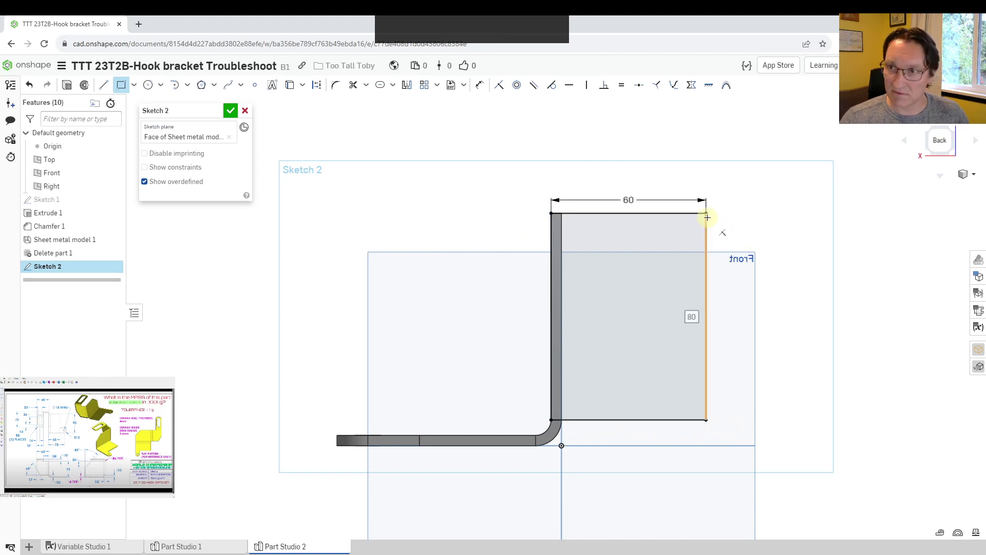
Add a rectangle 32 mm wide and 10 mm high on top of the first, flush with its outer end
{"action": "left_click", "coordinate": [640, 173]}
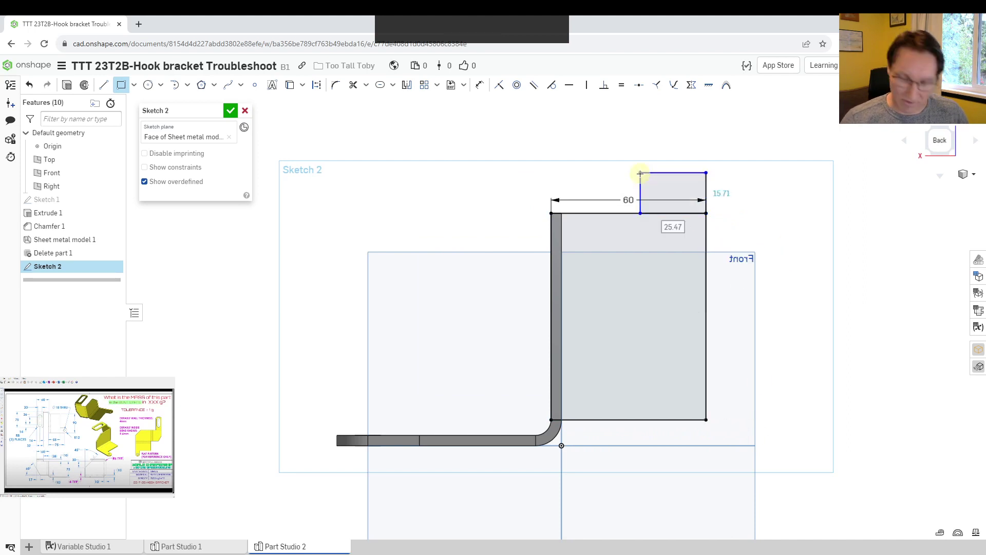
{"action": "type", "text": "32"}
{"action": "type", "text": "10"}
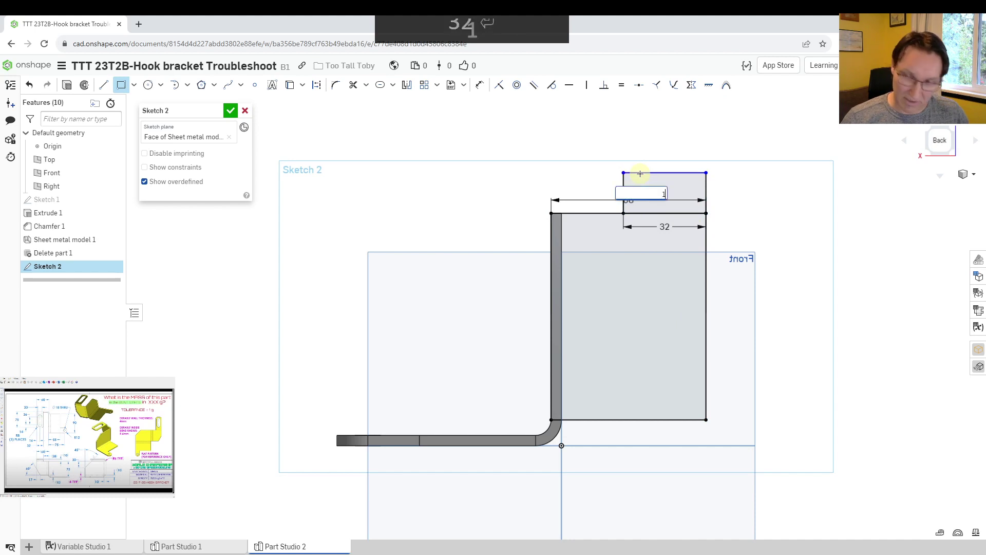
{"action": "key", "text": "Return"}
Trim the line shared by the two rectangles, re-dimension the raised portion's height as 10 mm, and accept the sketch
{"action": "key", "text": "s"}
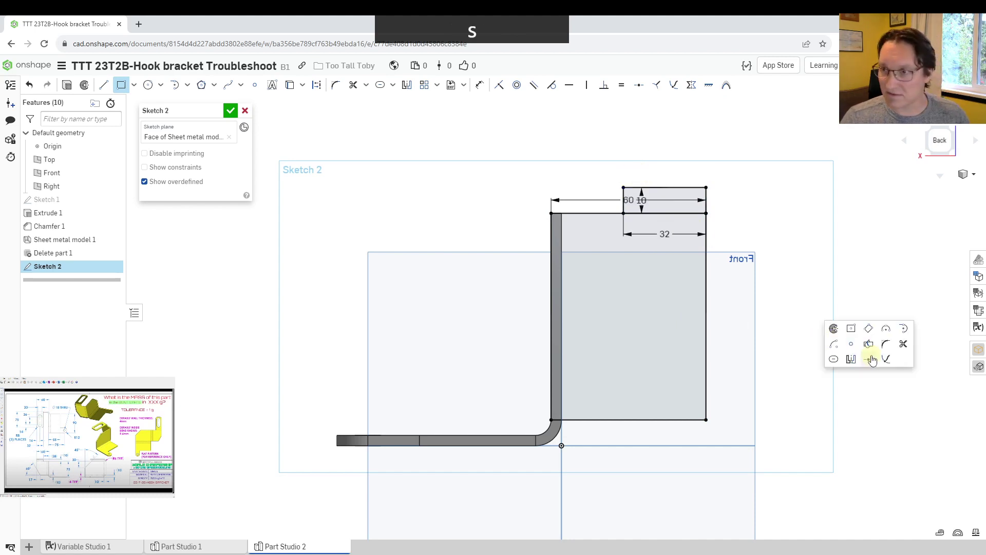
{"action": "left_click", "coordinate": [903, 346]}
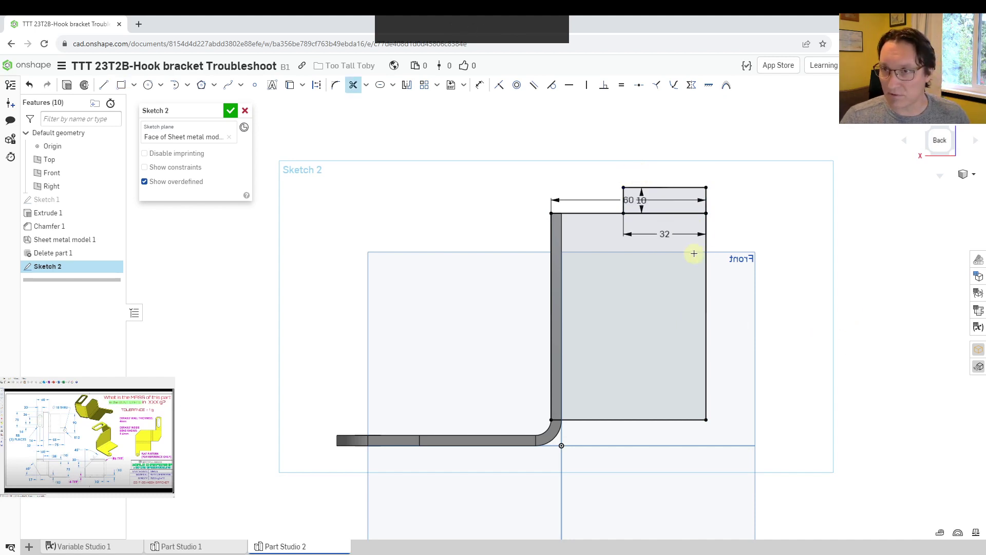
{"action": "left_click", "coordinate": [673, 212]}
{"action": "key", "text": "d"}
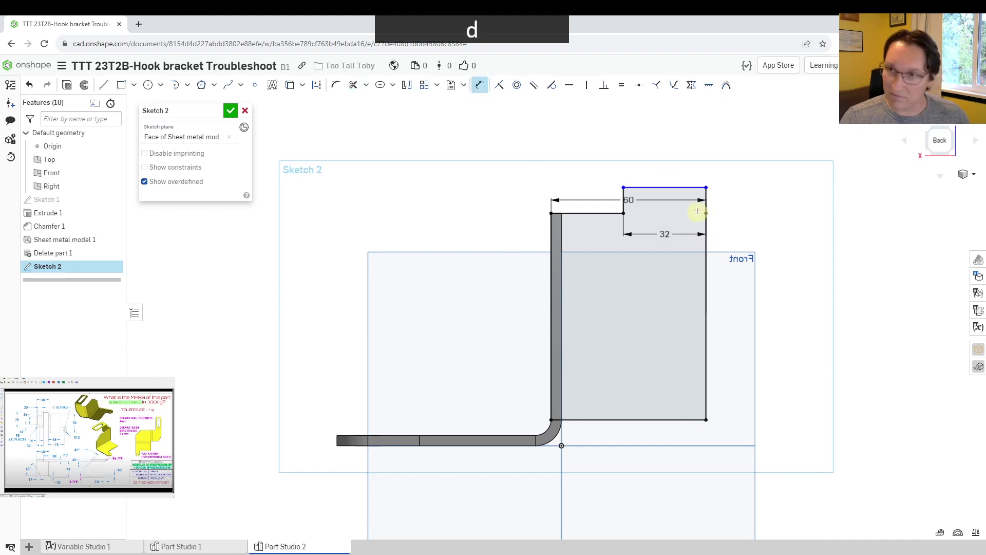
{"action": "left_click", "coordinate": [689, 188]}
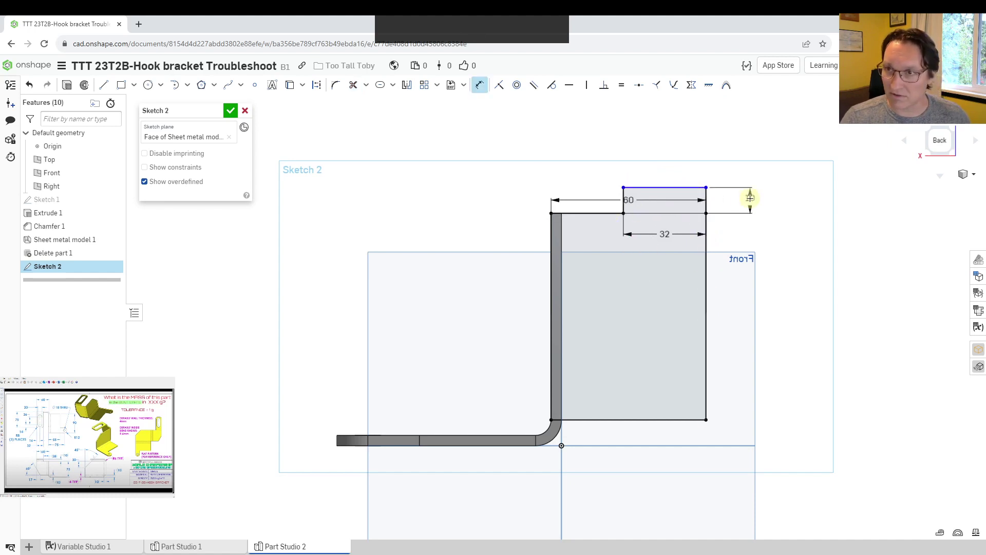
{"action": "left_click", "coordinate": [750, 198]}
{"action": "key", "text": "Return"}
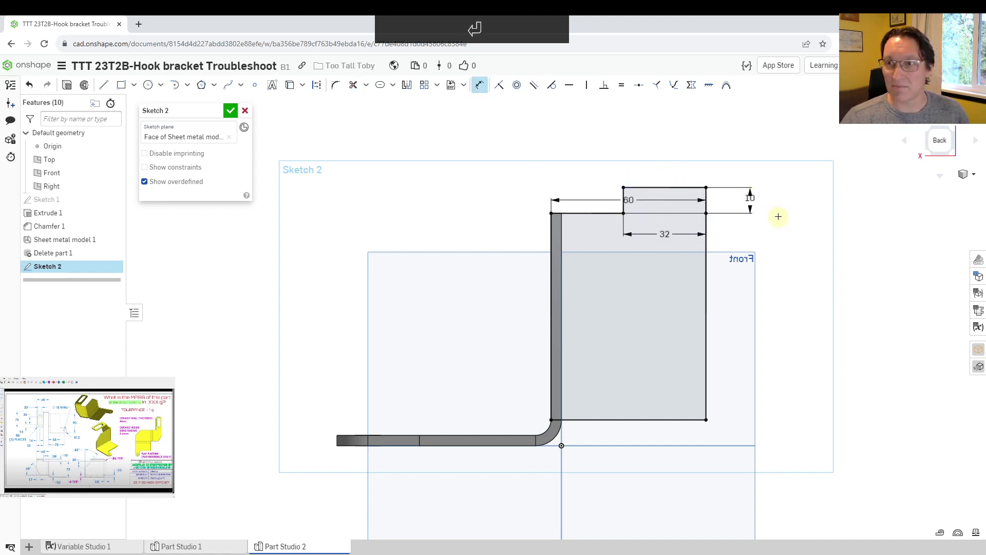
{"action": "left_click", "coordinate": [233, 112]}
Start a Shaped Flange using the stepped profile region of Sketch 2 as the flange shape
{"action": "right_click_drag", "start_coordinate": [445, 164], "coordinate": [487, 207]}
{"action": "scroll", "coordinate": [605, 425], "scroll_direction": "down", "scroll_amount": 2}
{"action": "scroll", "coordinate": [642, 400], "scroll_direction": "up", "scroll_amount": 3}
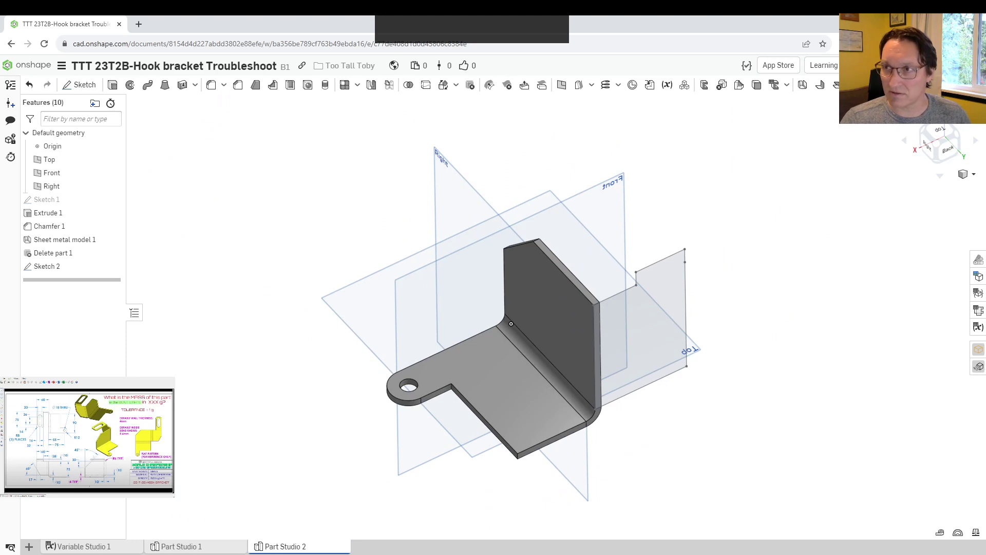
{"action": "key", "text": "alt+c"}
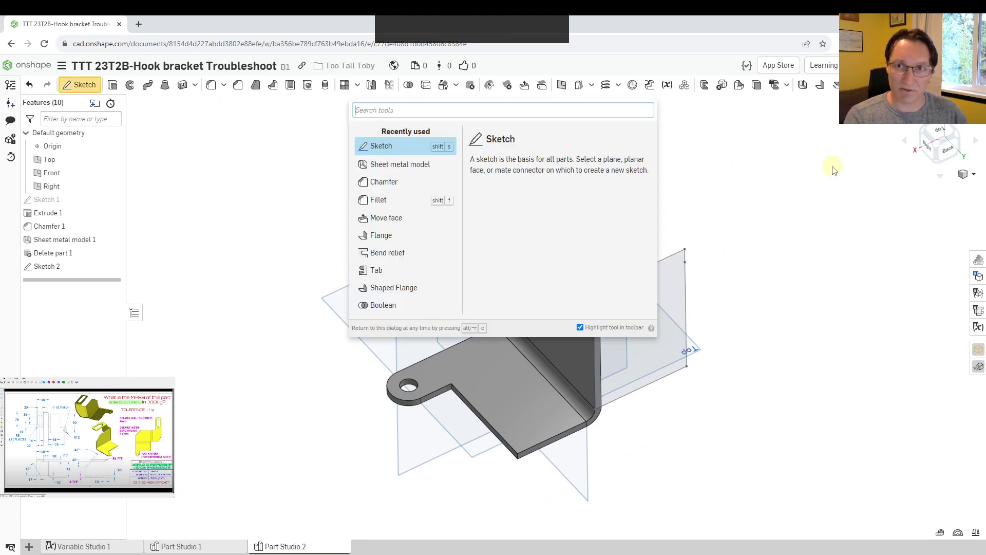
{"action": "type", "text": "shap"}
{"action": "key", "text": "Return"}
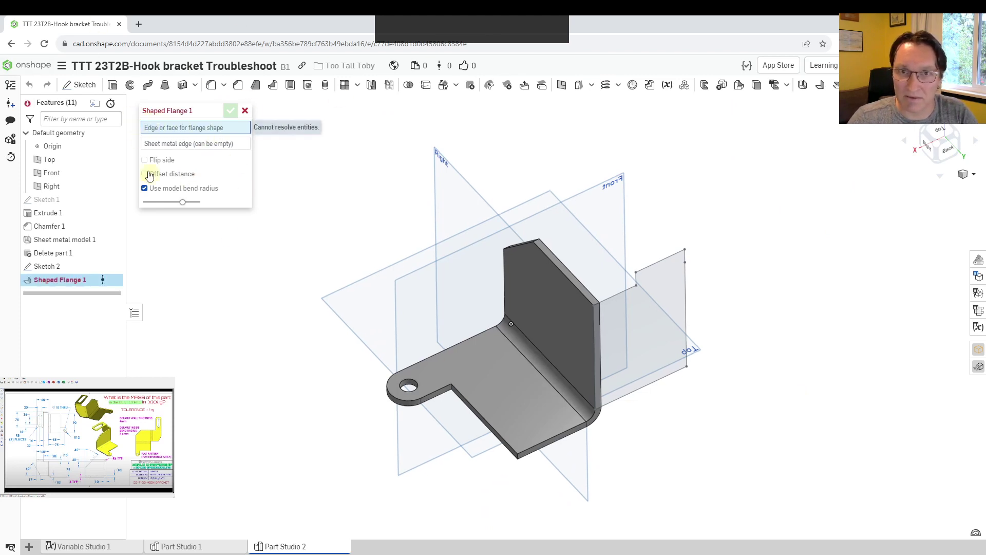
{"action": "left_click", "coordinate": [678, 298]}
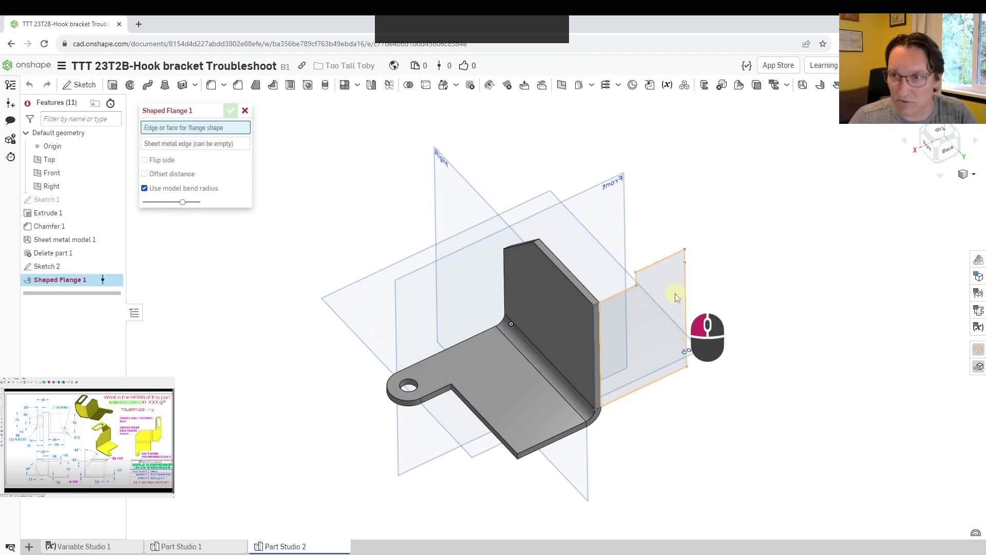
Enable the flange's offset distance, set it to the #Rad variable, and accept the shaped flange
{"action": "right_click_drag", "start_coordinate": [712, 390], "coordinate": [718, 413]}
{"action": "right_click_drag", "start_coordinate": [740, 373], "coordinate": [648, 333]}
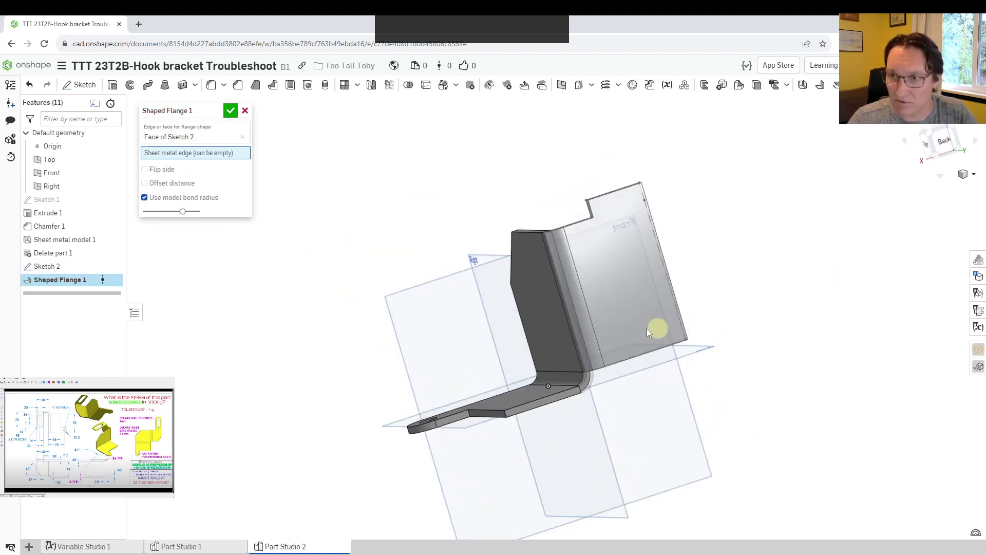
{"action": "left_click", "coordinate": [941, 143]}
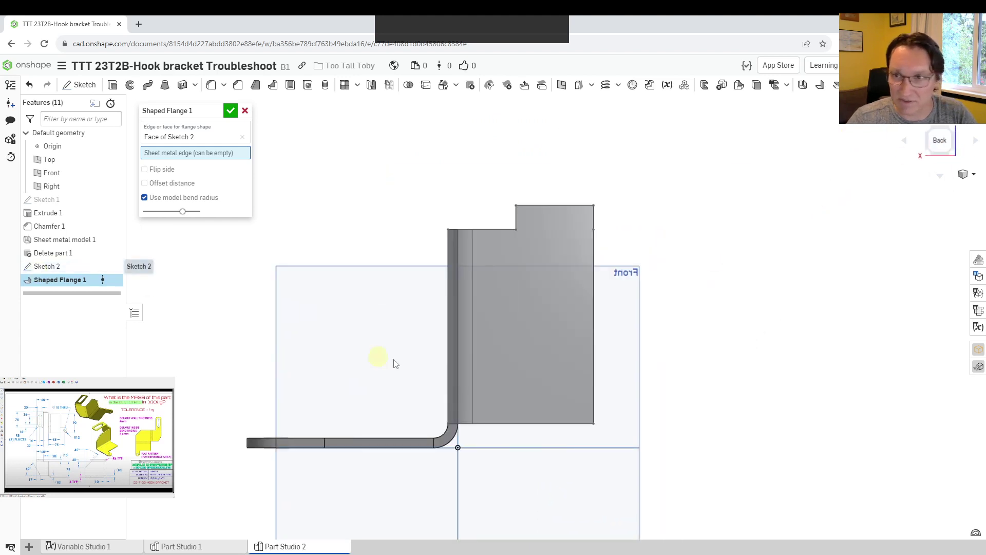
{"action": "right_click_drag", "start_coordinate": [468, 152], "coordinate": [912, 155]}
{"action": "left_click", "coordinate": [943, 131]}
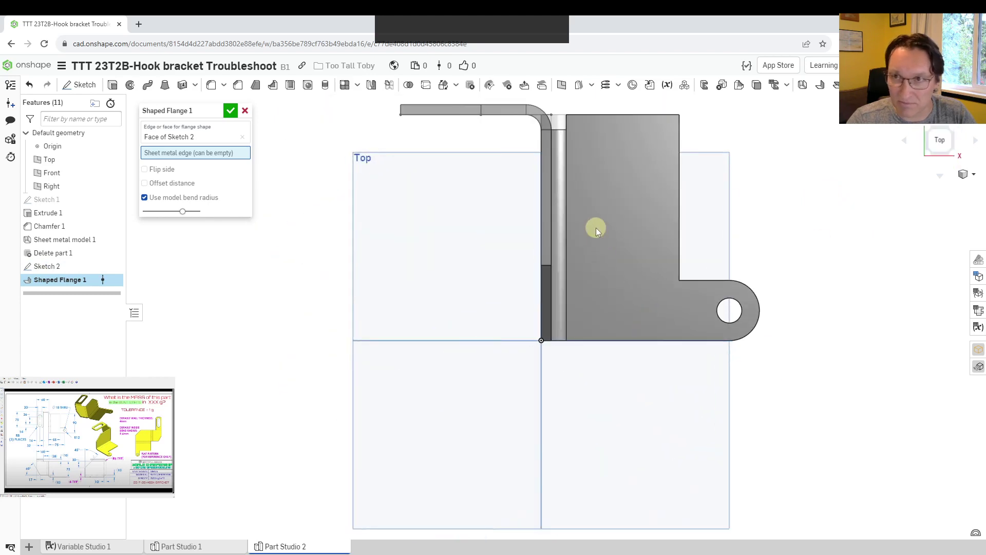
{"action": "scroll", "coordinate": [618, 281], "scroll_direction": "down", "scroll_amount": 3}
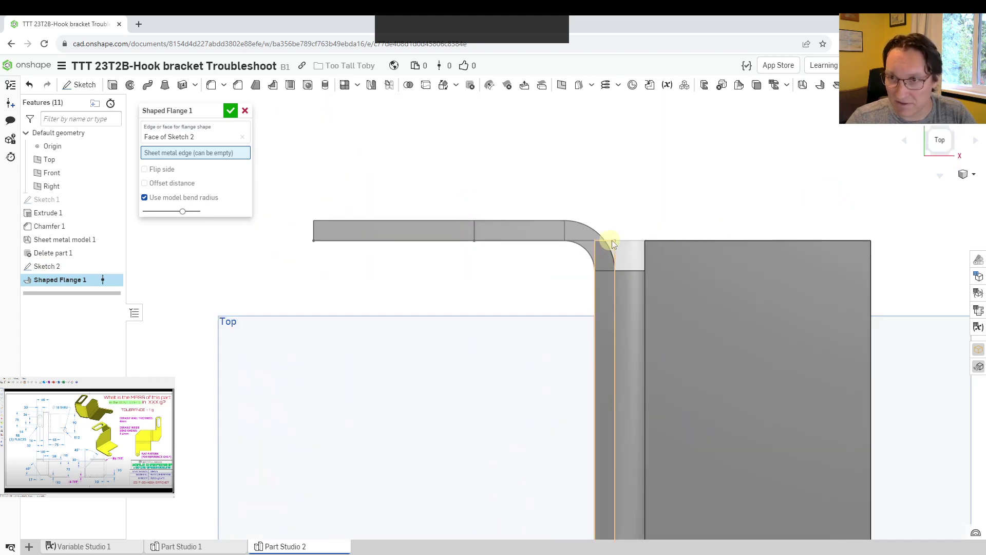
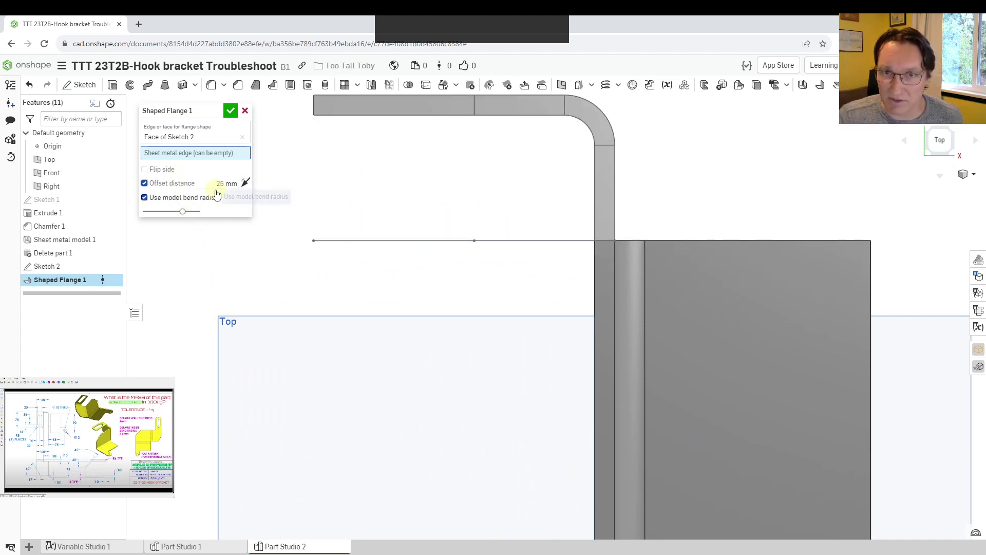
{"action": "left_click", "coordinate": [214, 188]}
{"action": "type", "text": "ra"}
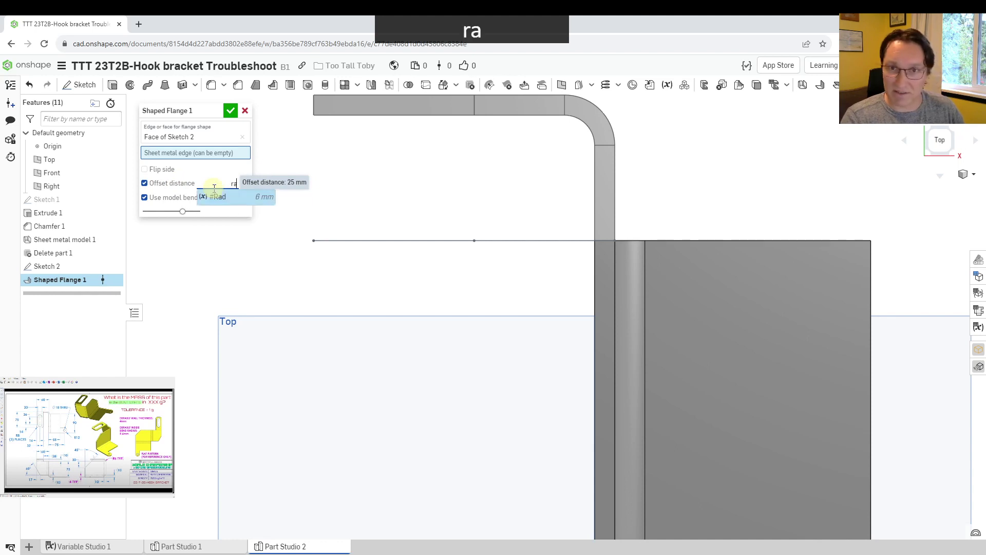
{"action": "key", "text": "Return"}
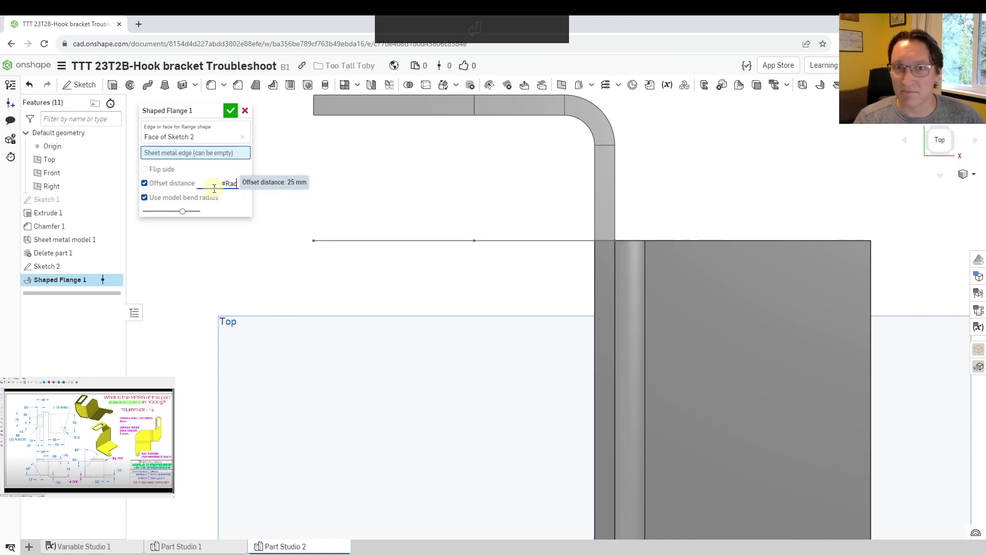
{"action": "key", "text": "Return"}
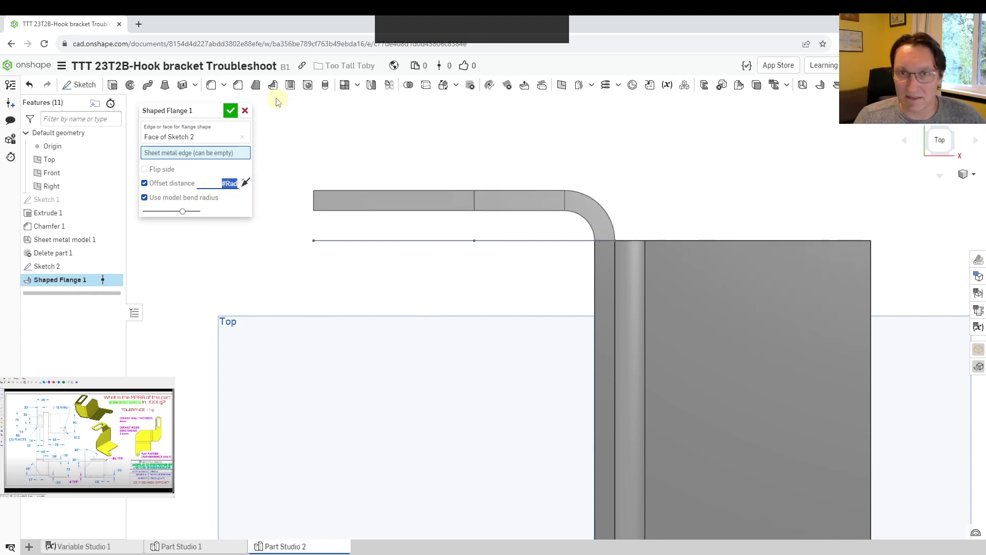
{"action": "left_click", "coordinate": [232, 111]}
Start a sketch on the raised tab's top face and draw a rectangle spanning the tab's length, about 21 mm deep toward the bracket
{"action": "right_click_drag", "start_coordinate": [383, 282], "coordinate": [561, 391]}
{"action": "scroll", "coordinate": [561, 316], "scroll_direction": "up", "scroll_amount": 5}
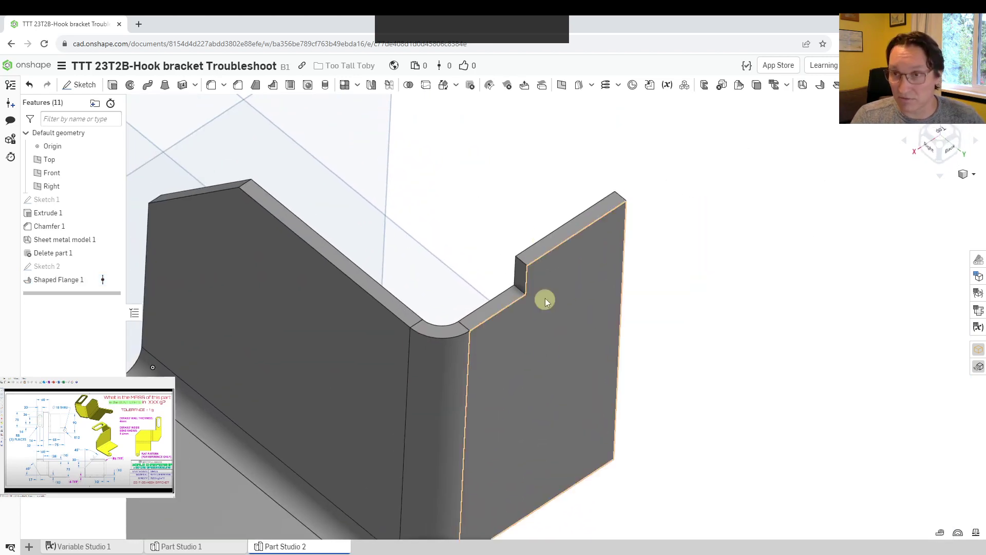
{"action": "left_click", "coordinate": [542, 248]}
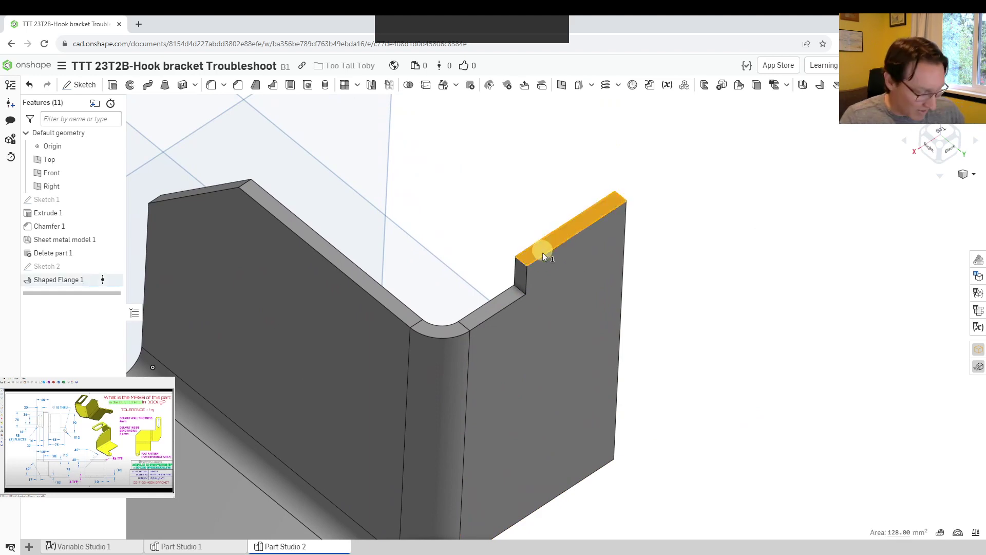
{"action": "key", "text": "shift+s"}
{"action": "key", "text": "n"}
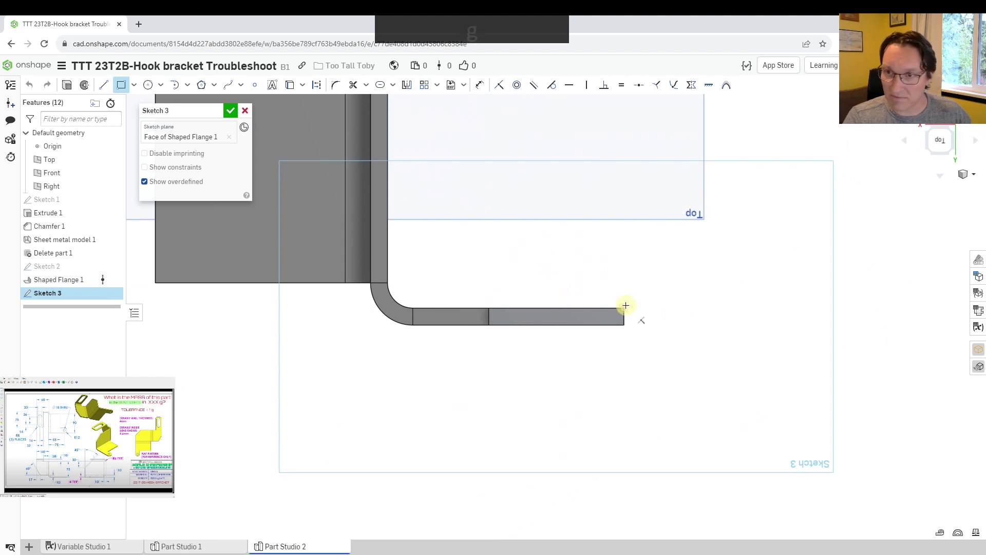
{"action": "left_click", "coordinate": [621, 324]}
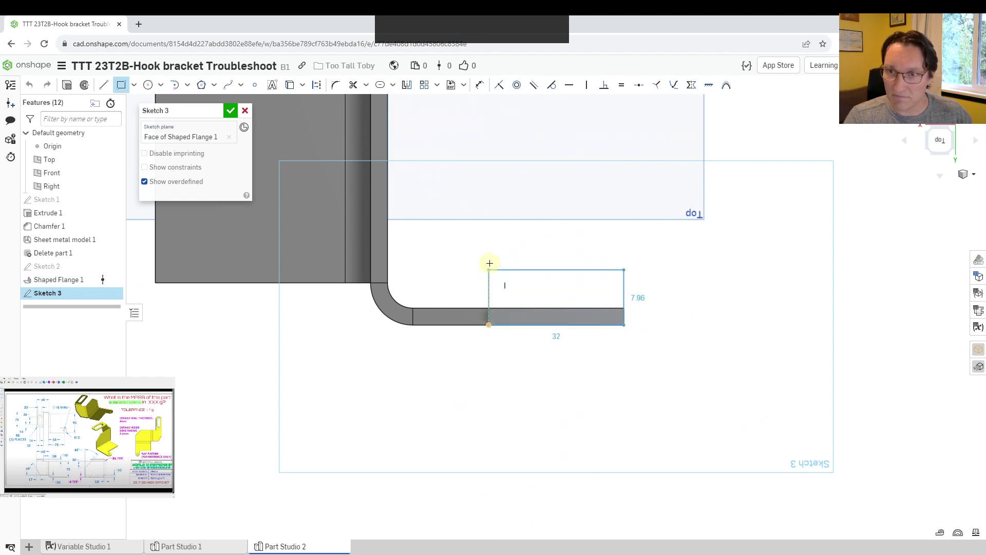
{"action": "left_click", "coordinate": [489, 238]}
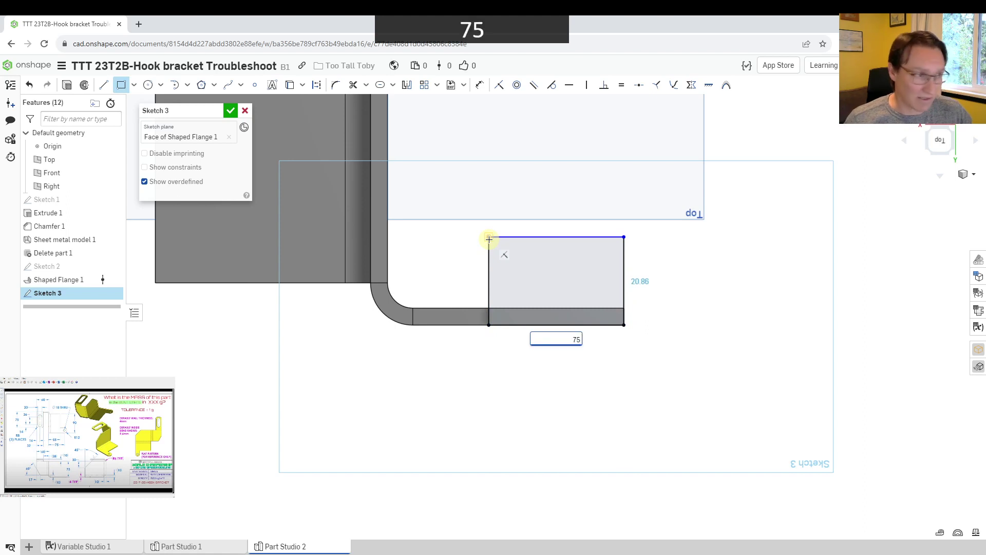
Try to dimension the rectangle's edge along the tab as 75 mm, and delete that dimension
{"action": "type", "text": "75"}
{"action": "key", "text": "Return"}
{"action": "key", "text": "Escape"}
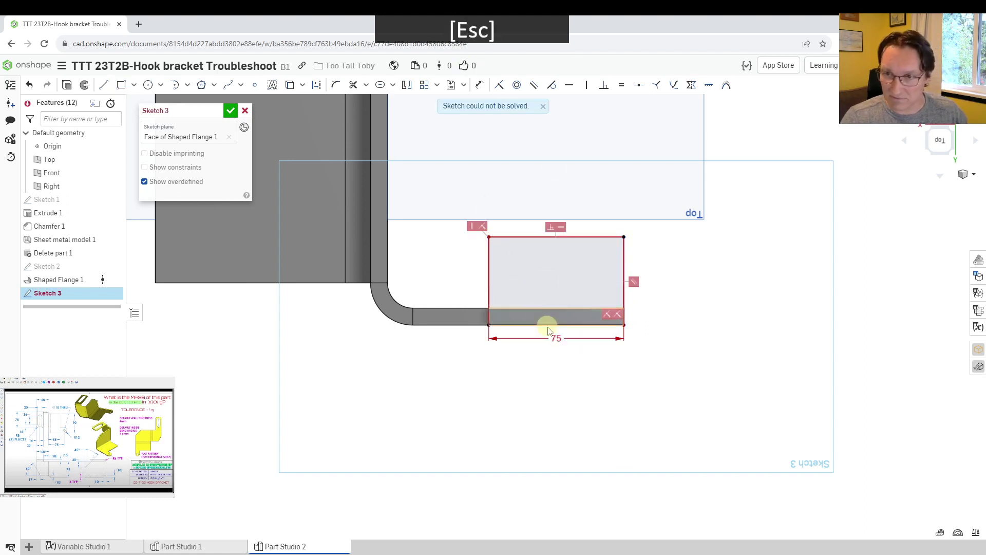
{"action": "key", "text": "Delete"}
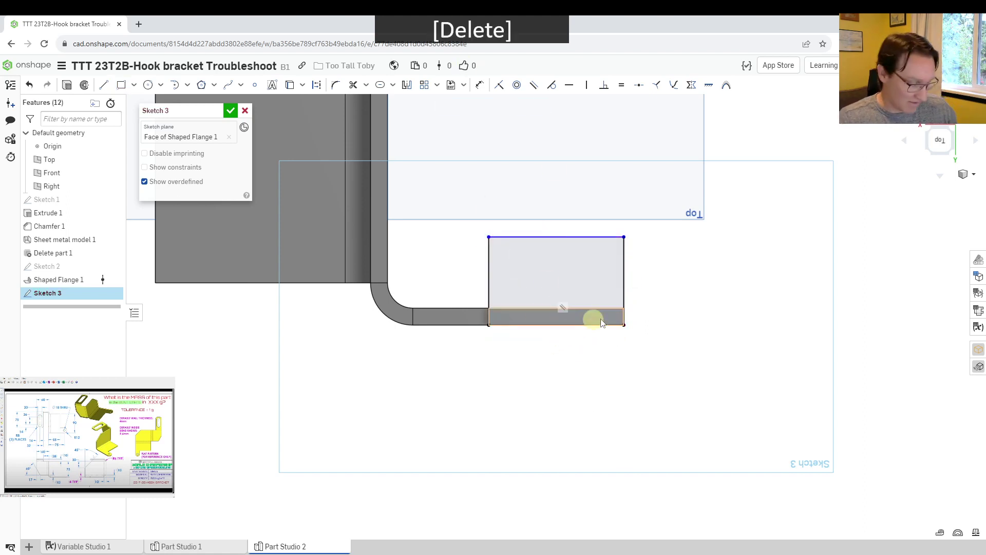
Dimension the rectangle's side perpendicular to the tab as 75 mm
{"action": "key", "text": "d"}
{"action": "left_click", "coordinate": [623, 277]}
{"action": "left_click", "coordinate": [662, 265]}
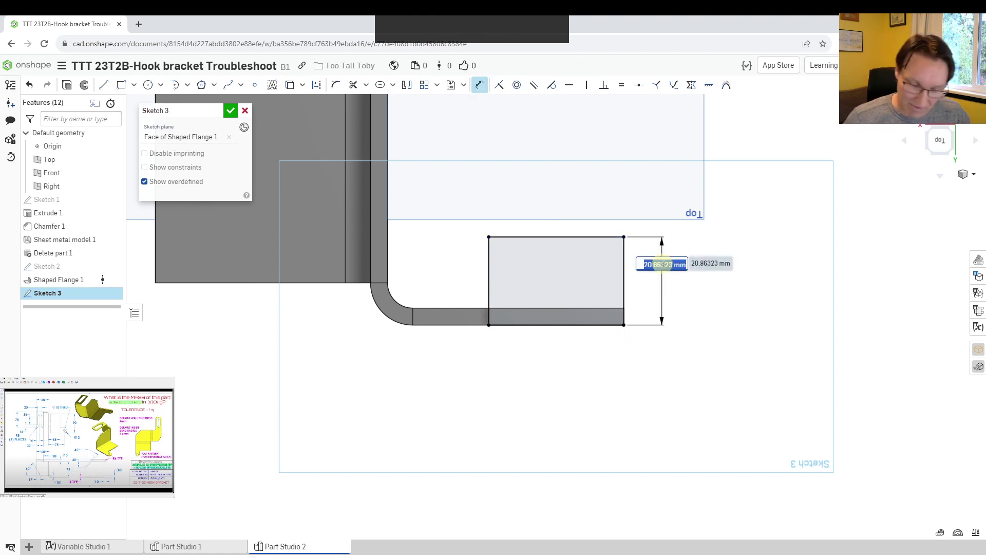
{"action": "type", "text": "75"}
{"action": "key", "text": "Return"}
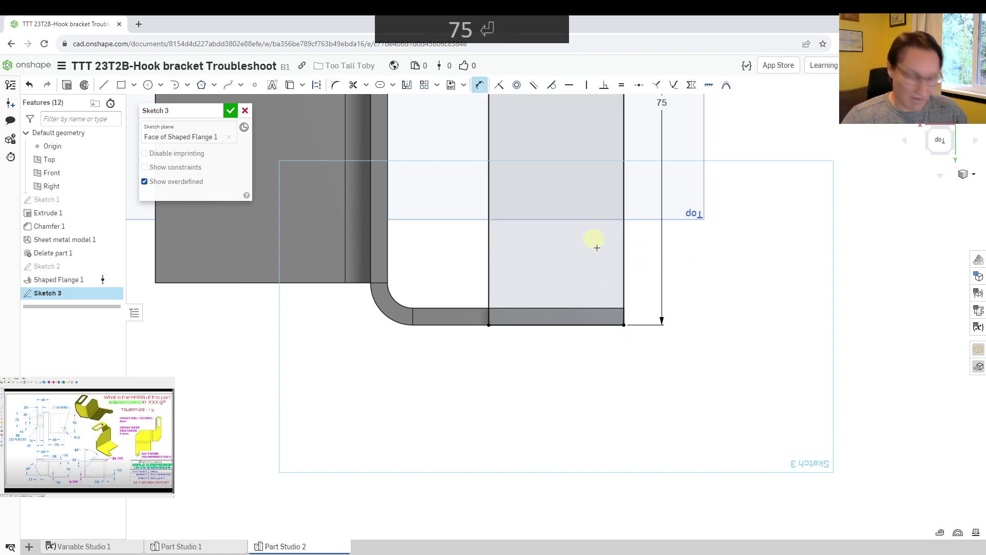
Draw a construction line 14 mm long from the midpoint of the rectangle's far edge, then continue it straight for another 36 mm
{"action": "scroll", "coordinate": [491, 380], "scroll_direction": "down", "scroll_amount": 4}
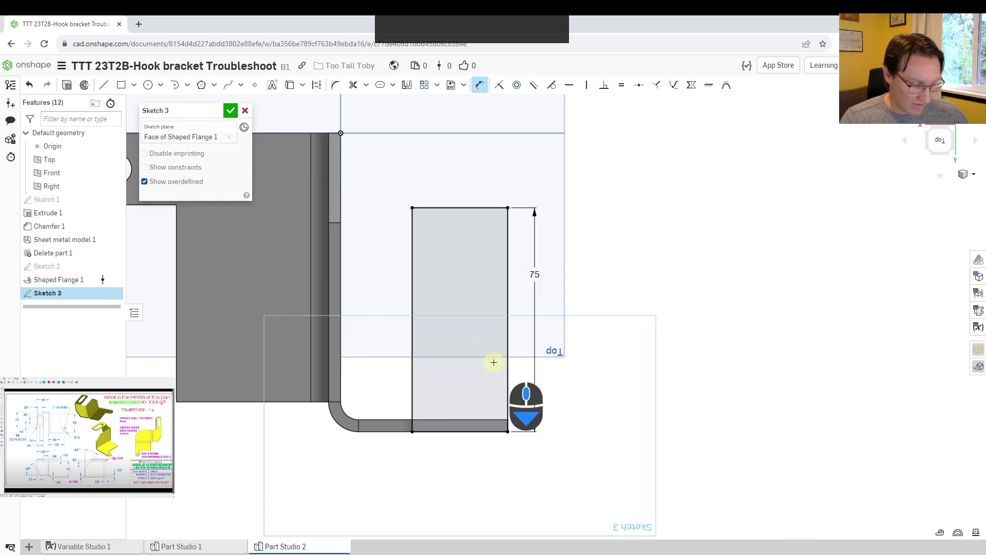
{"action": "key", "text": "l"}
{"action": "key", "text": "q"}
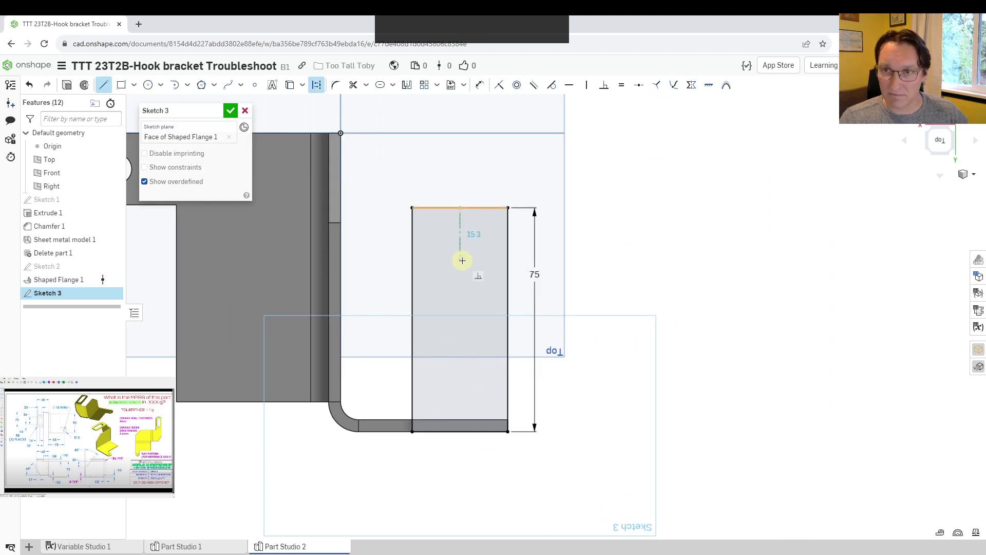
{"action": "left_click", "coordinate": [459, 208]}
{"action": "type", "text": "14"}
{"action": "key", "text": "Return"}
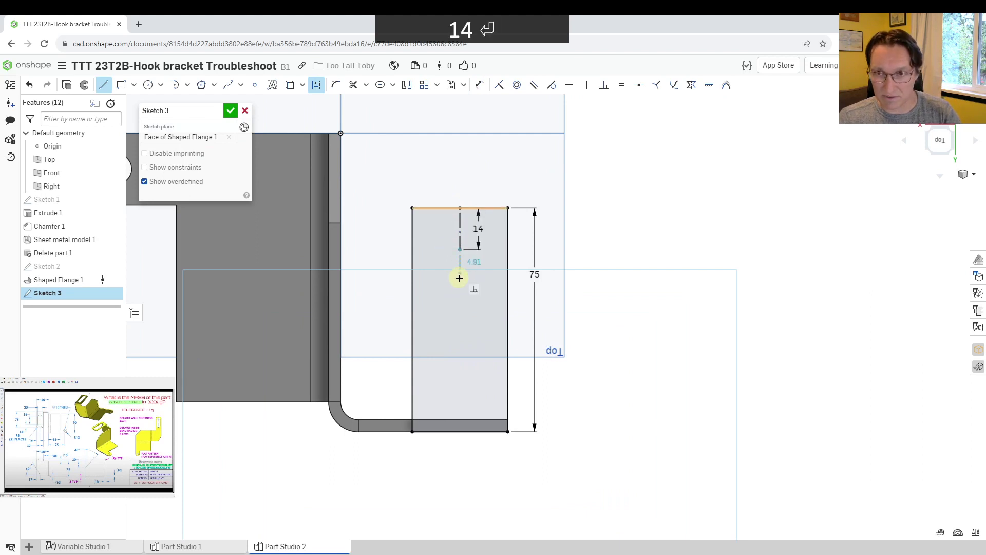
{"action": "left_click", "coordinate": [460, 293]}
{"action": "type", "text": "36"}
{"action": "key", "text": "Return"}
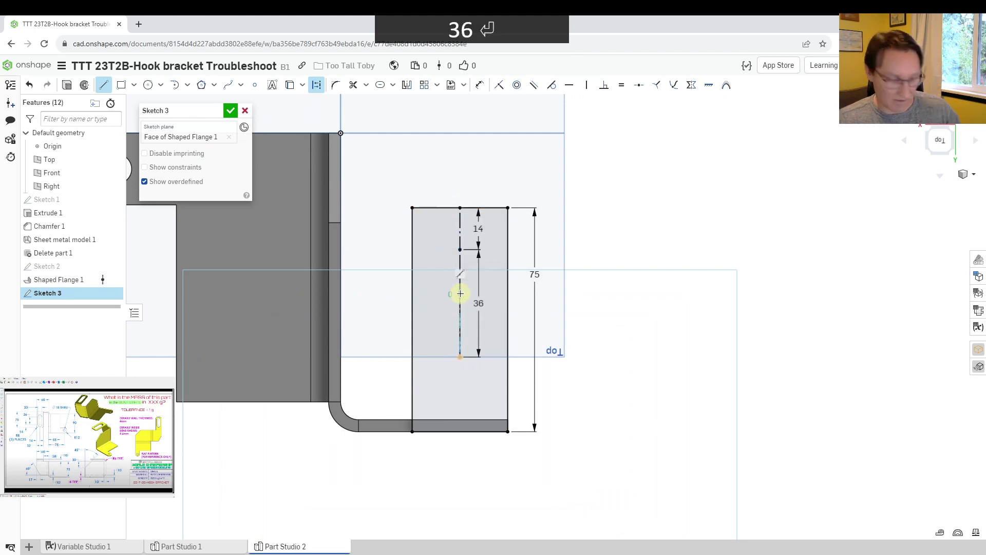
Create a 20 mm wide slot around the 36 mm construction line and finish the sketch
{"action": "key", "text": "s"}
{"action": "left_click", "coordinate": [476, 313]}
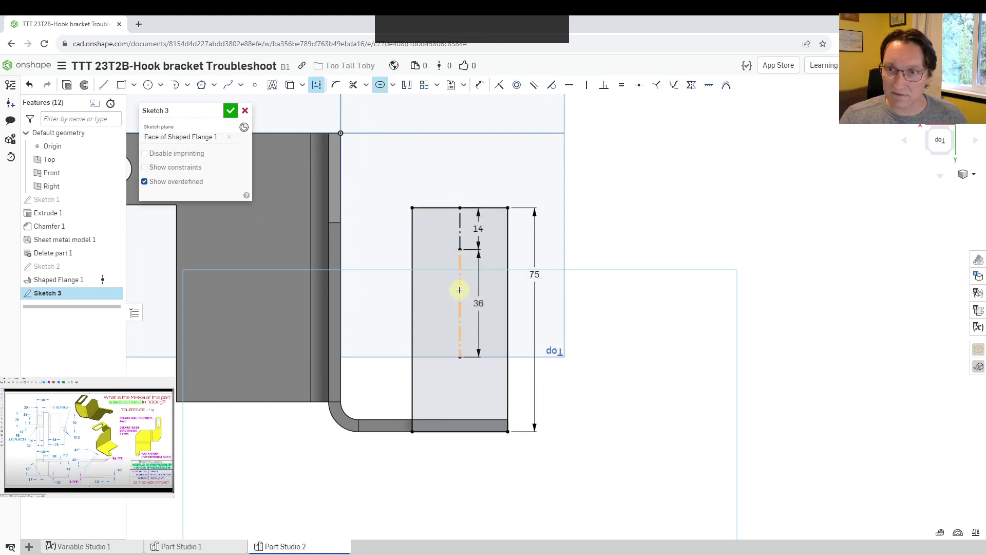
{"action": "left_click", "coordinate": [459, 290]}
{"action": "key", "text": "q"}
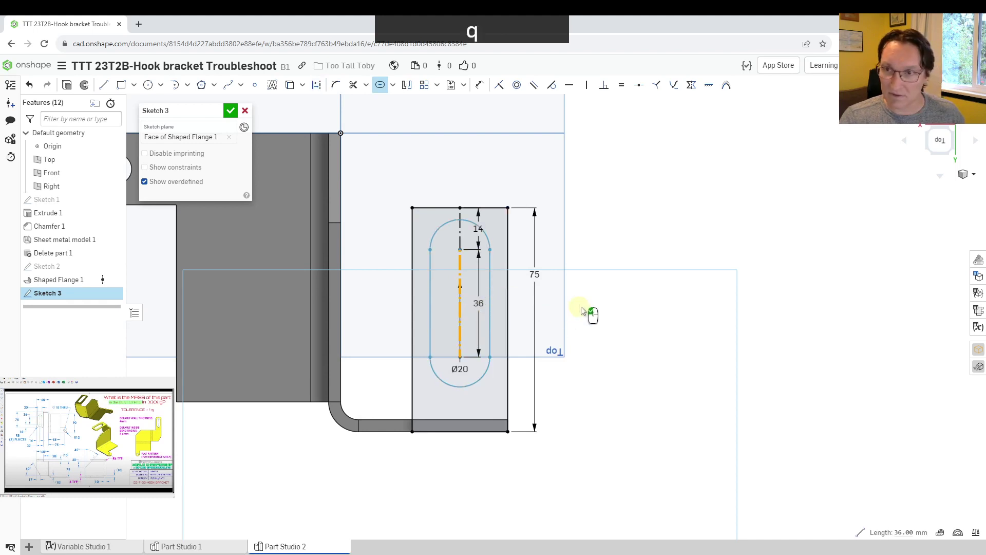
{"action": "left_click", "coordinate": [231, 111]}
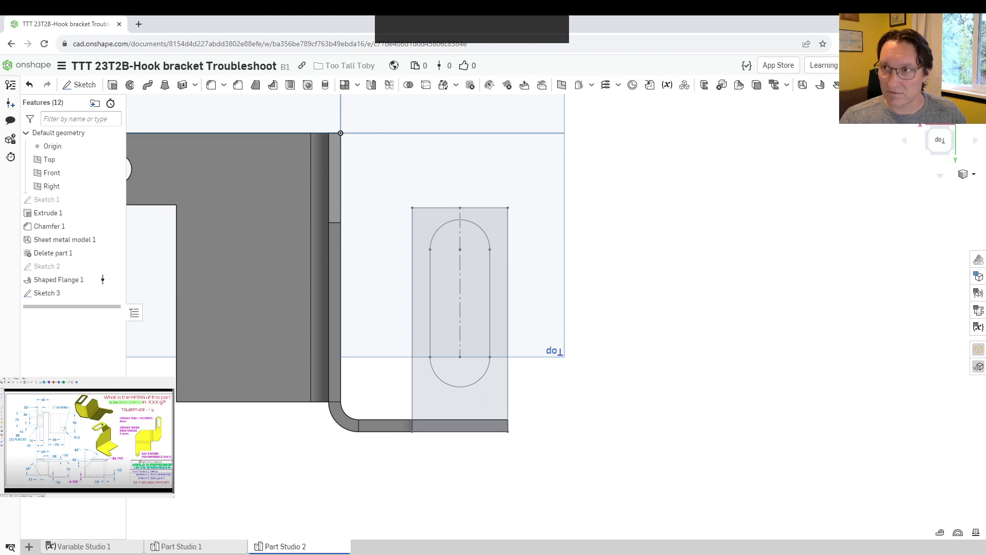
Create a Shaped Flange from the slotted rectangle's sketch region, flip its side, keep the model bend radius, and accept it
{"action": "key", "text": "alt+c"}
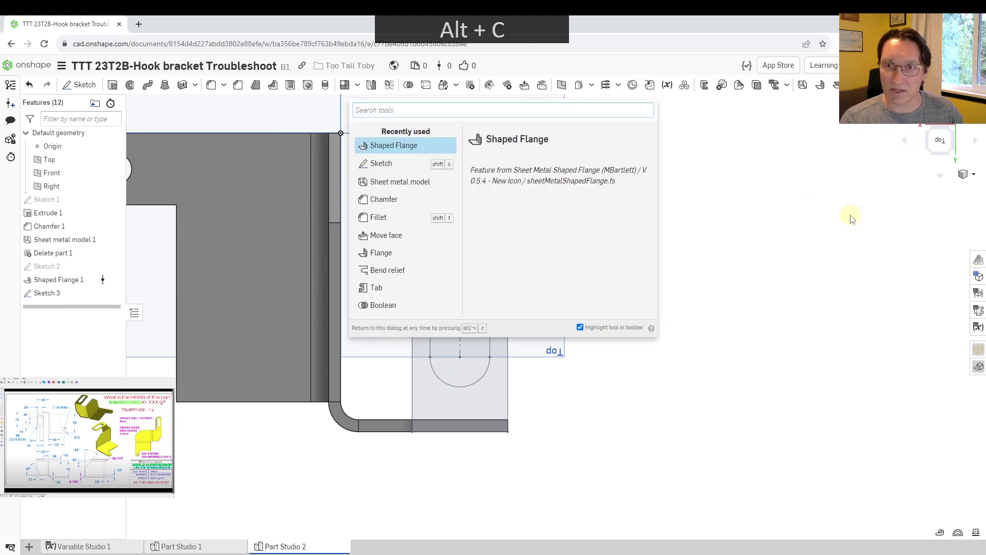
{"action": "key", "text": "Return"}
{"action": "left_click", "coordinate": [497, 229]}
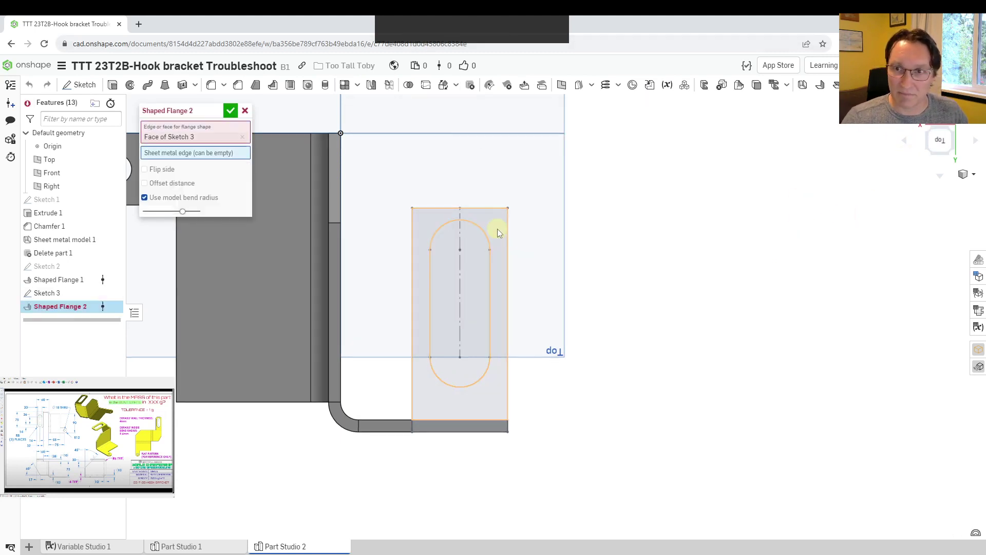
{"action": "mouse_move", "coordinate": [634, 392]}
{"action": "right_mouse_down"}
{"action": "mouse_move", "coordinate": [602, 322]}
{"action": "mouse_move", "coordinate": [577, 325]}
{"action": "mouse_move", "coordinate": [376, 128]}
{"action": "mouse_move", "coordinate": [314, 184]}
{"action": "mouse_move", "coordinate": [226, 180]}
{"action": "right_mouse_up"}
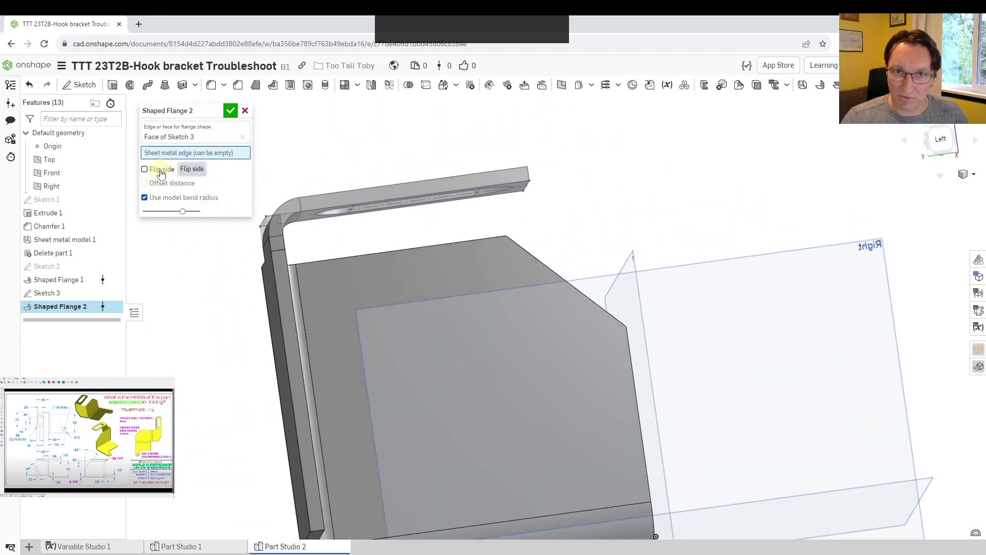
{"action": "left_click", "coordinate": [144, 169]}
{"action": "right_click_drag", "start_coordinate": [320, 167], "coordinate": [475, 177]}
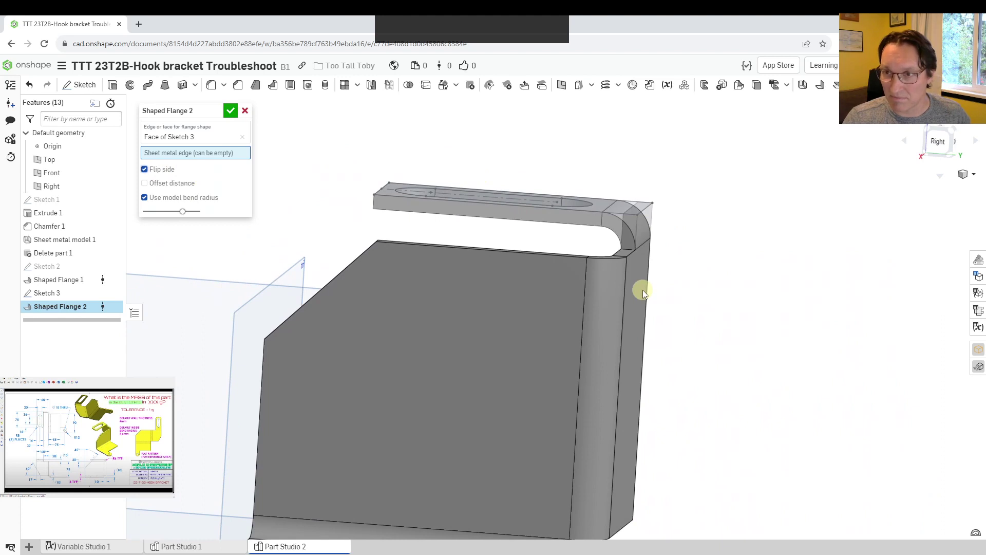
{"action": "right_click_drag", "start_coordinate": [654, 192], "coordinate": [640, 215]}
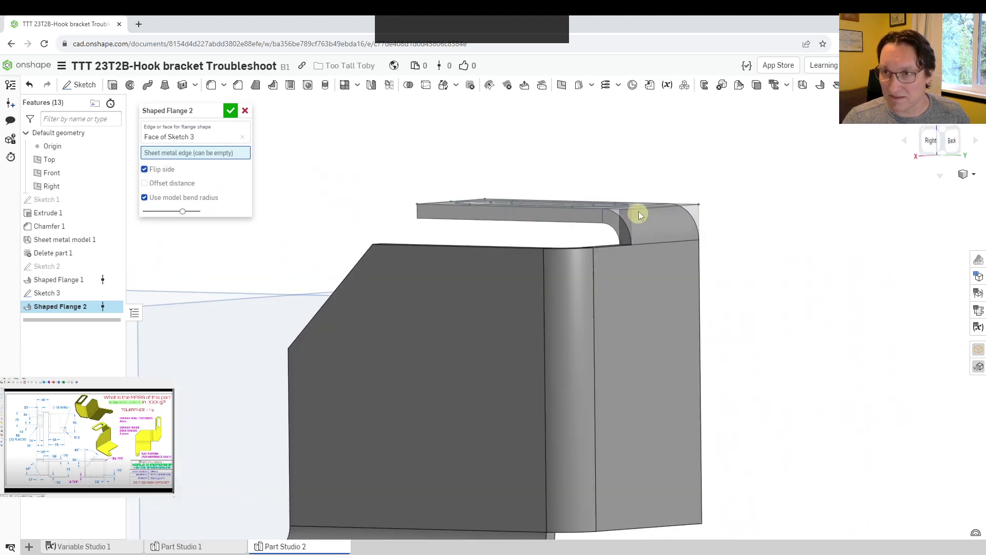
{"action": "middle_click_drag", "start_coordinate": [657, 330], "coordinate": [569, 313]}
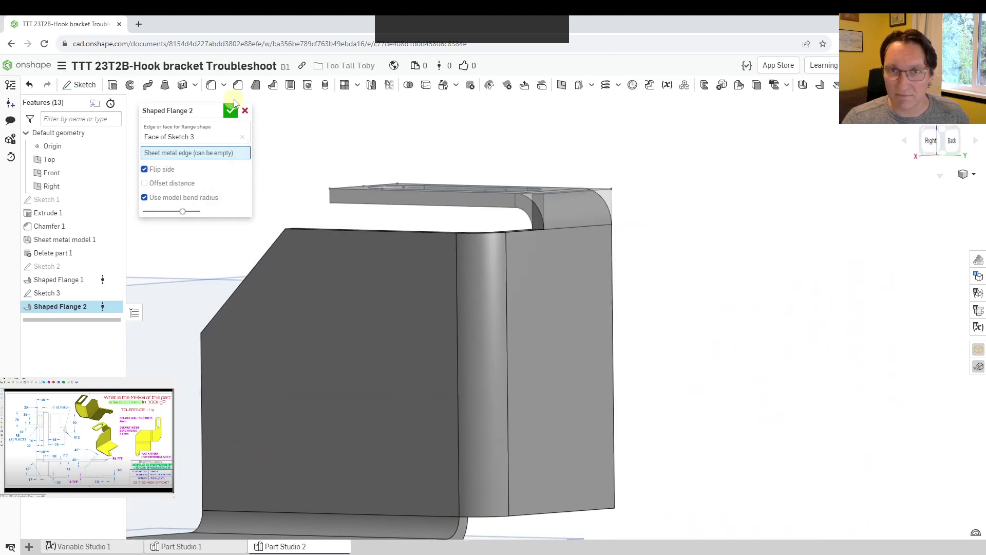
{"action": "left_click", "coordinate": [230, 112]}
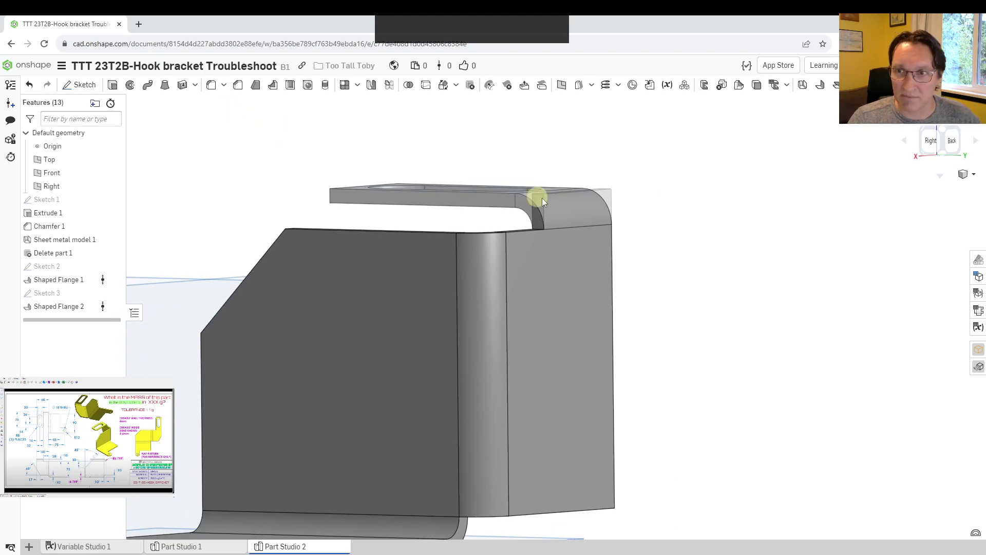
{"action": "right_click_drag", "start_coordinate": [535, 195], "coordinate": [687, 256]}
{"action": "scroll", "coordinate": [686, 257], "scroll_direction": "down", "scroll_amount": 5}
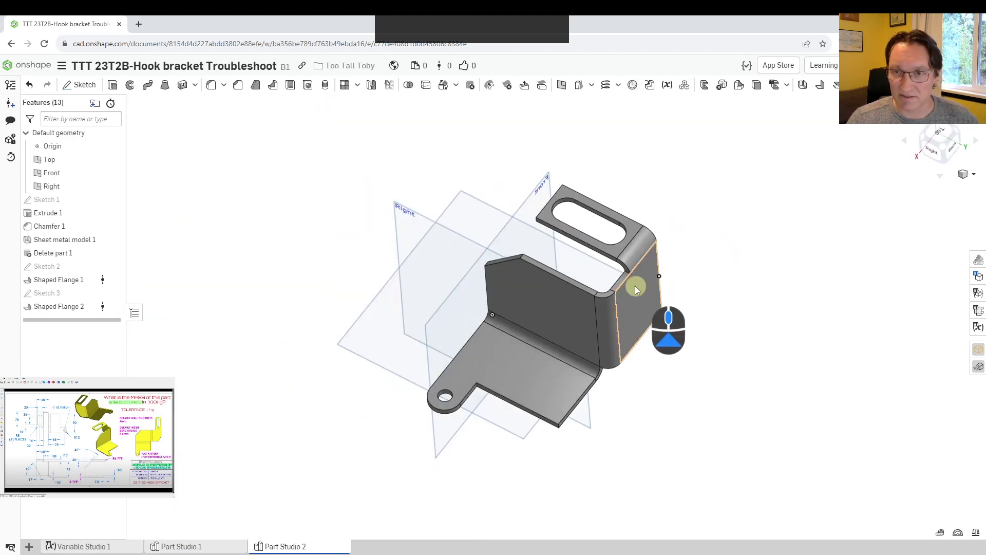
{"action": "right_click_drag", "start_coordinate": [637, 289], "coordinate": [590, 259]}
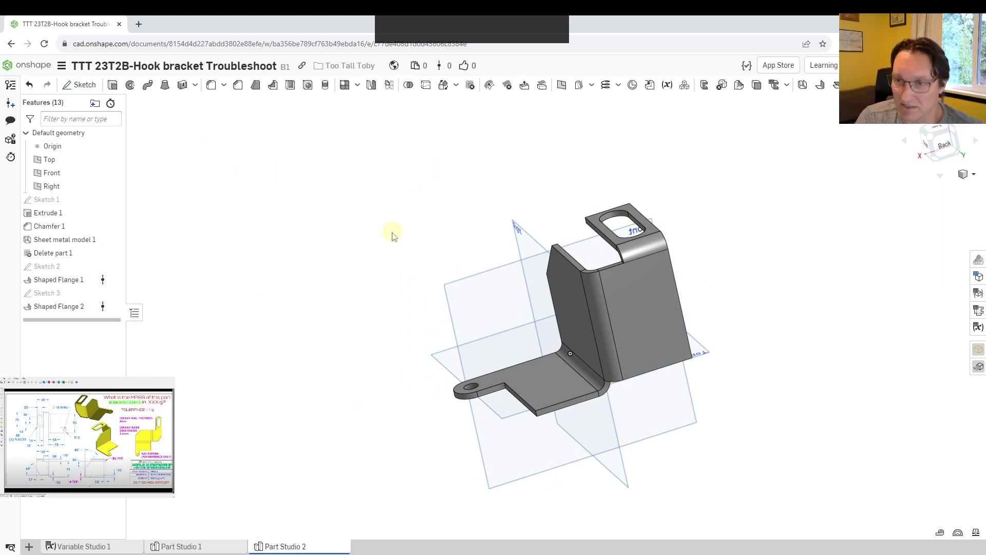
{"action": "right_click_drag", "start_coordinate": [382, 236], "coordinate": [250, 286]}
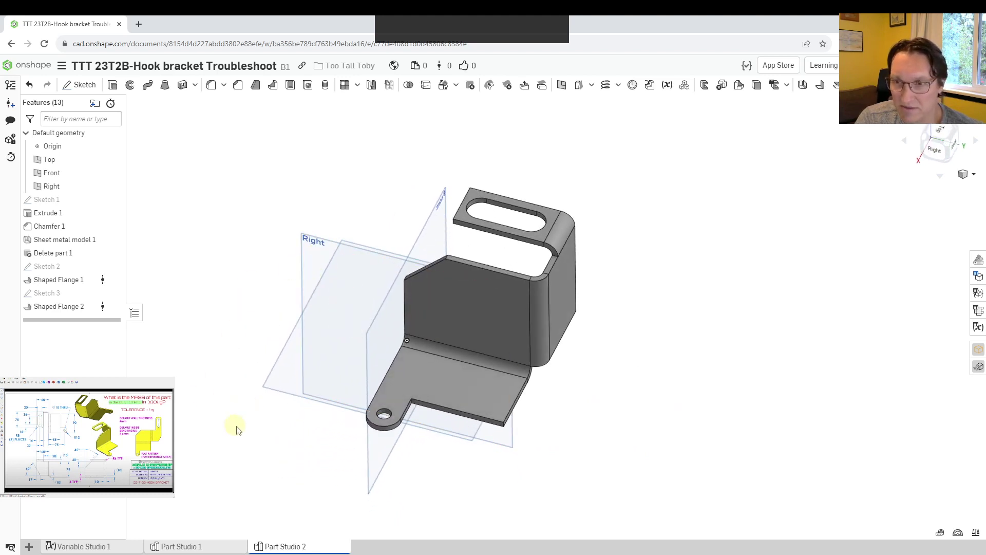
{"action": "right_click_drag", "start_coordinate": [585, 468], "coordinate": [501, 232]}
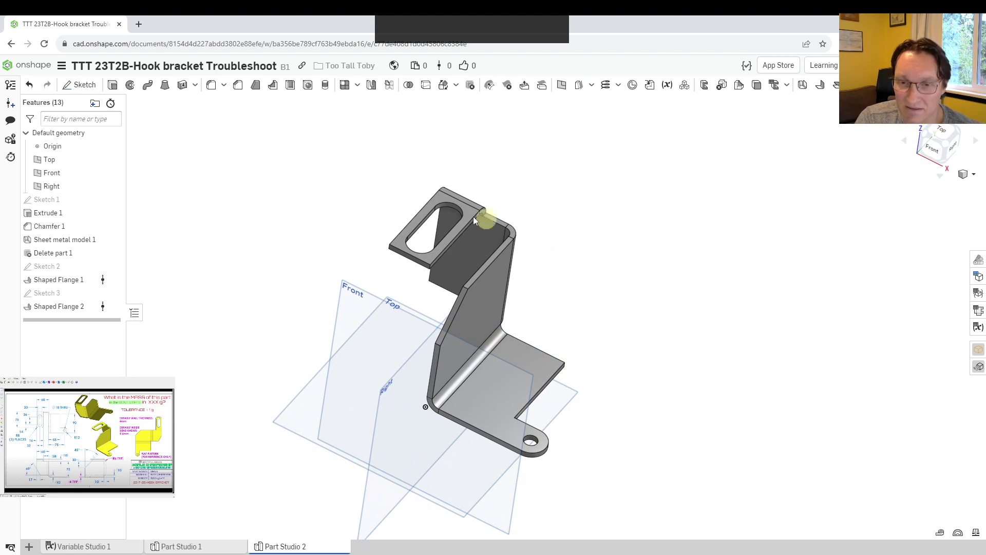
Switch the document from branch B1 to the Main workspace and open the From Solid part studio
{"action": "left_click", "coordinate": [9, 89]}
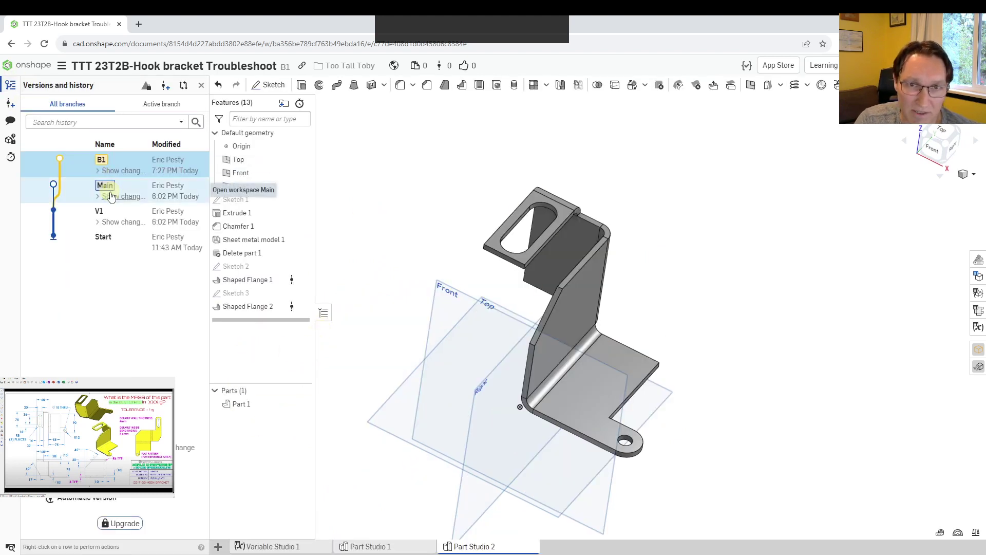
{"action": "left_click", "coordinate": [104, 186]}
{"action": "left_click", "coordinate": [202, 87]}
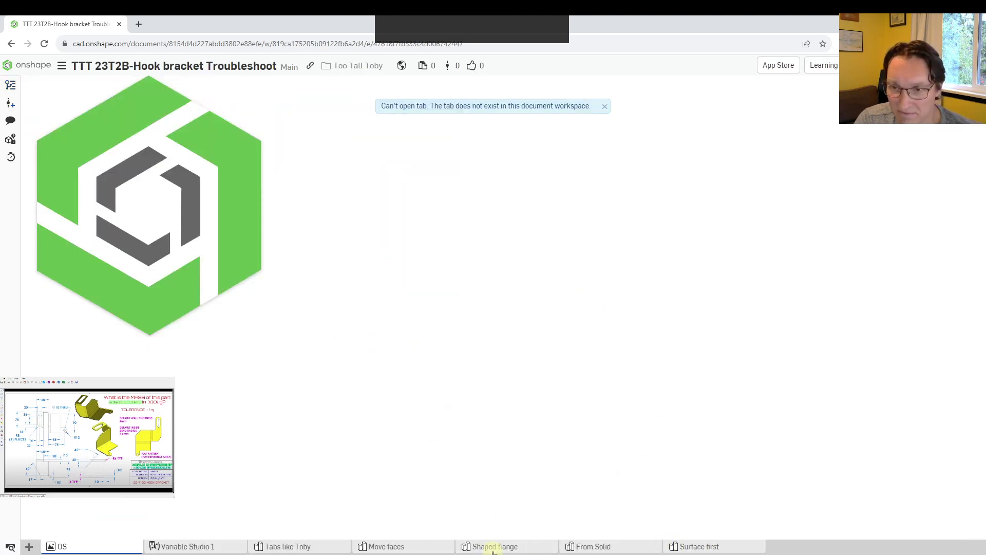
{"action": "left_click", "coordinate": [591, 547]}
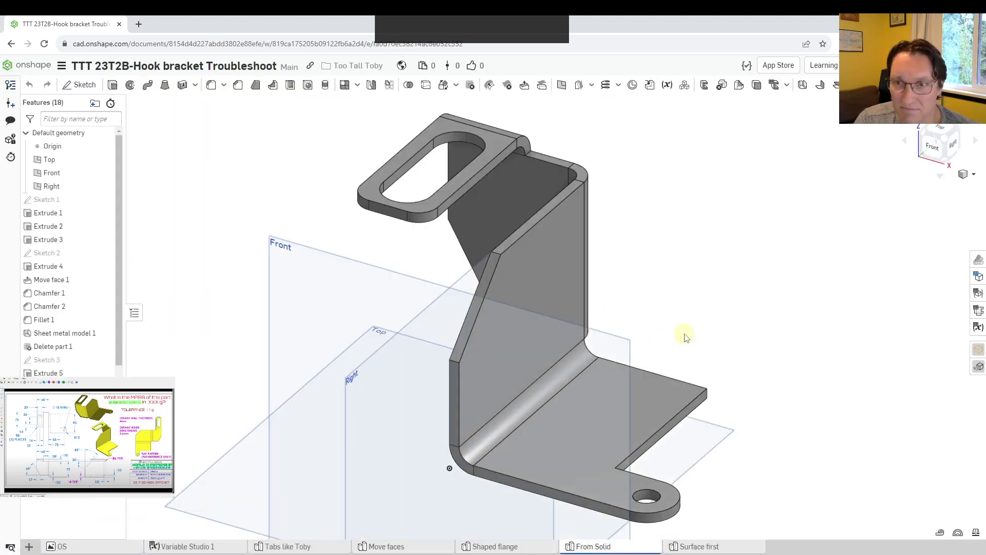
Roll the feature history back to just after Extrude 3, show Sketch 1, and view the model from the top
{"action": "scroll", "coordinate": [91, 270], "scroll_direction": "down", "scroll_amount": 1}
{"action": "right_click", "coordinate": [63, 231]}
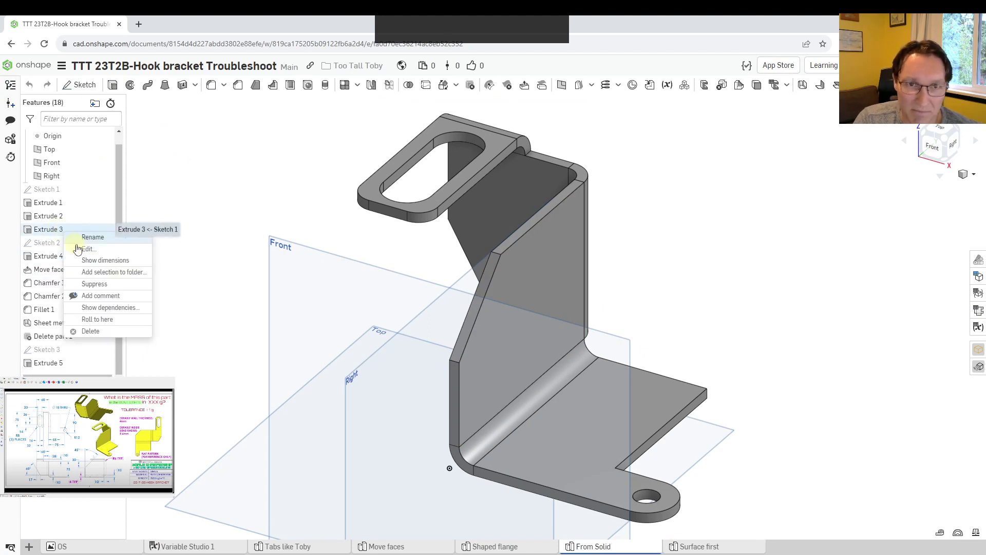
{"action": "left_click", "coordinate": [129, 319]}
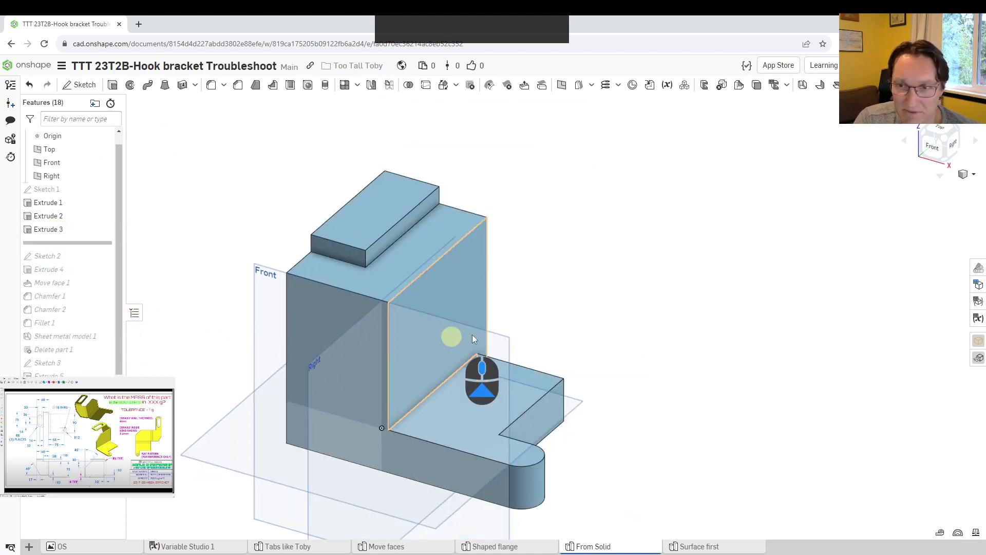
{"action": "left_click", "coordinate": [108, 189]}
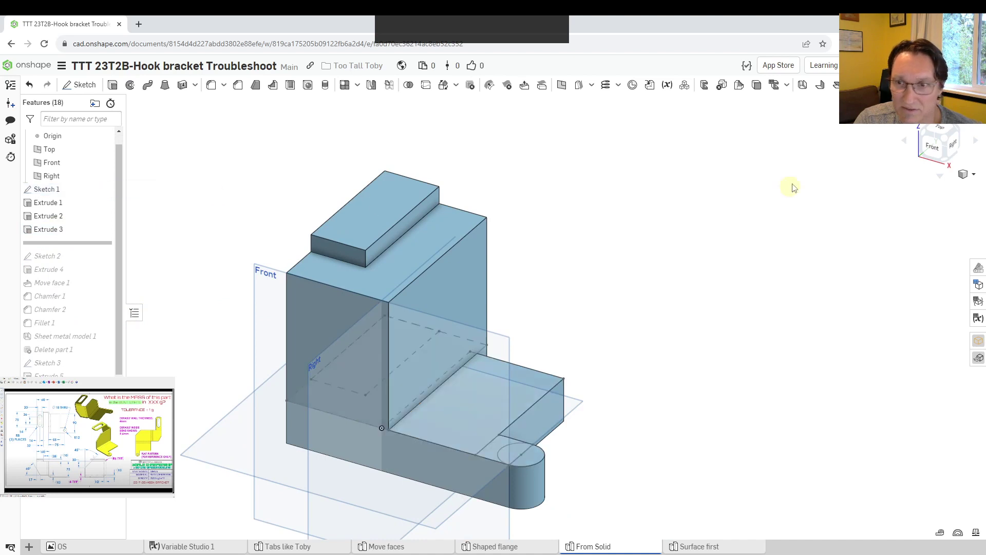
{"action": "left_click", "coordinate": [927, 129]}
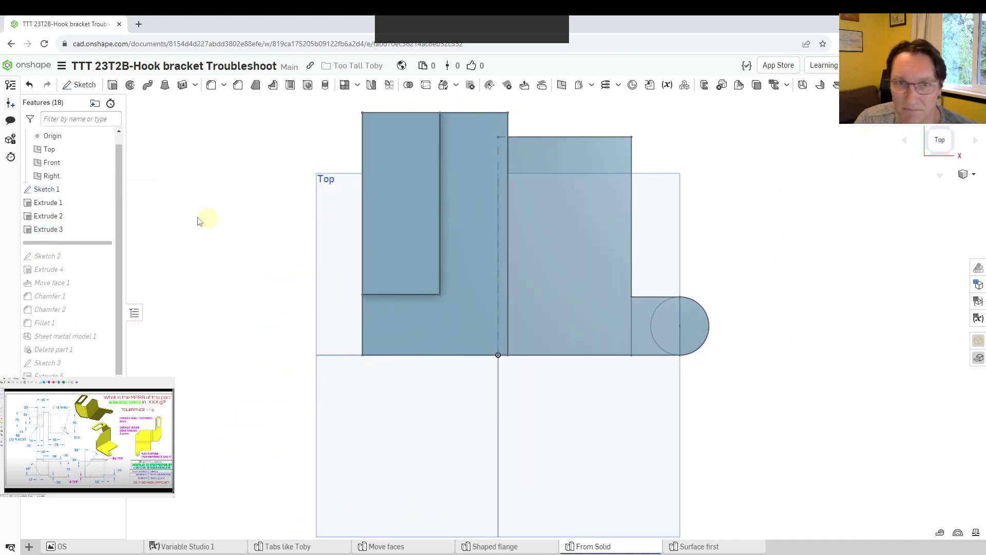
Roll the history back to just after Sketch 1, open that sketch to examine its profiles and dimensions, and close it
{"action": "left_click_drag", "start_coordinate": [82, 248], "coordinate": [102, 202]}
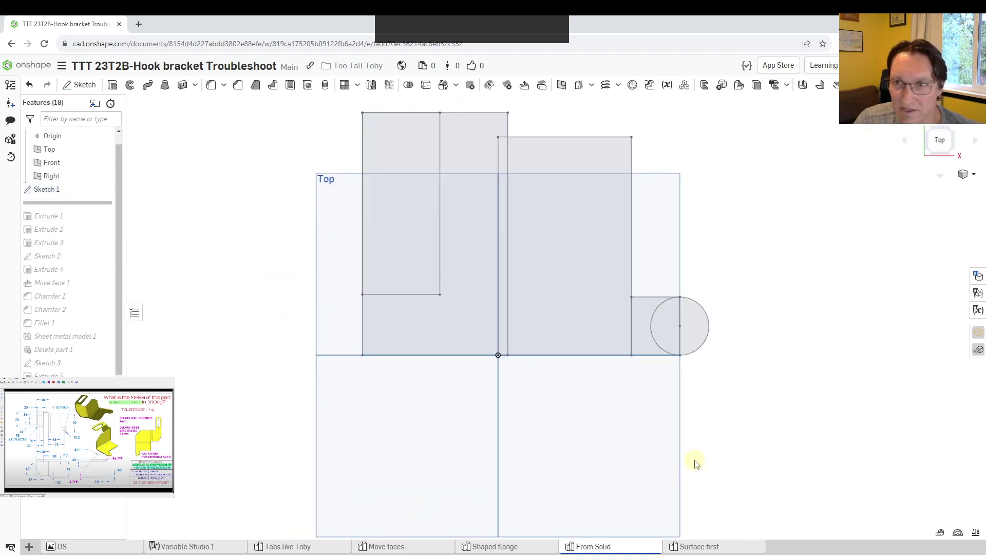
{"action": "scroll", "coordinate": [647, 365], "scroll_direction": "up", "scroll_amount": 3}
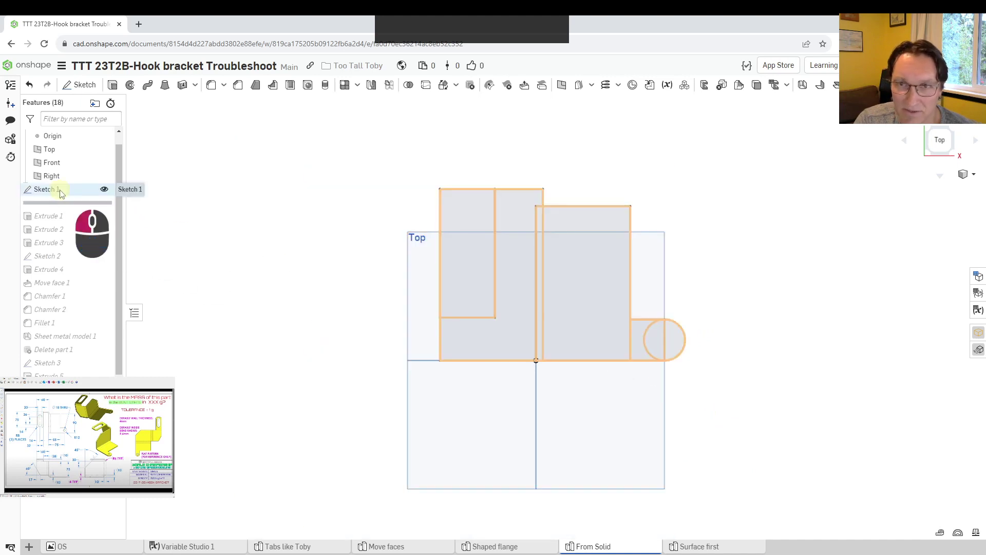
{"action": "double_click", "coordinate": [49, 190]}
{"action": "scroll", "coordinate": [560, 383], "scroll_direction": "down", "scroll_amount": 4}
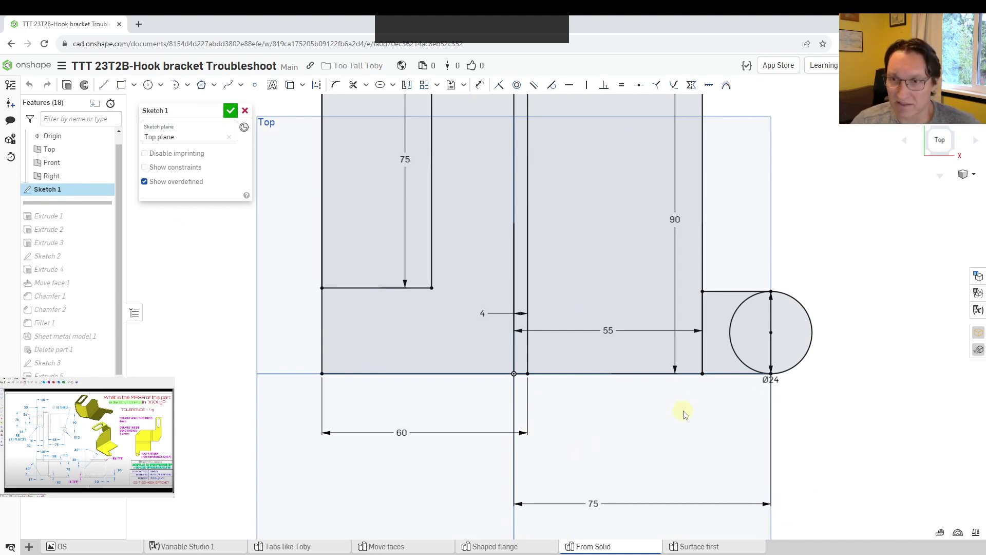
{"action": "scroll", "coordinate": [550, 246], "scroll_direction": "up", "scroll_amount": 3}
{"action": "scroll", "coordinate": [628, 375], "scroll_direction": "down", "scroll_amount": 3}
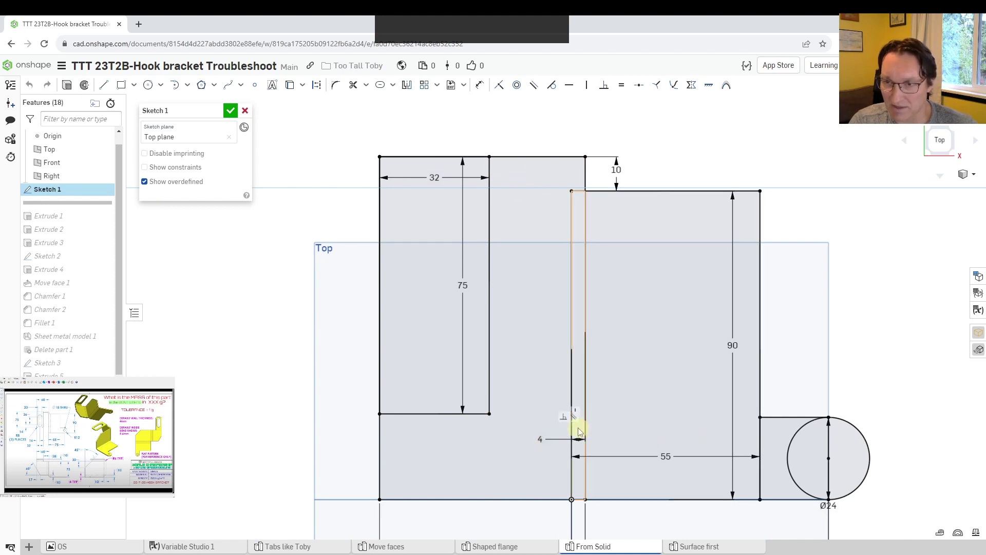
{"action": "mouse_move", "coordinate": [562, 427]}
{"action": "middle_mouse_down"}
{"action": "mouse_move", "coordinate": [554, 391]}
{"action": "mouse_move", "coordinate": [582, 388]}
{"action": "middle_mouse_up"}
{"action": "scroll", "coordinate": [569, 432], "scroll_direction": "down", "scroll_amount": 3}
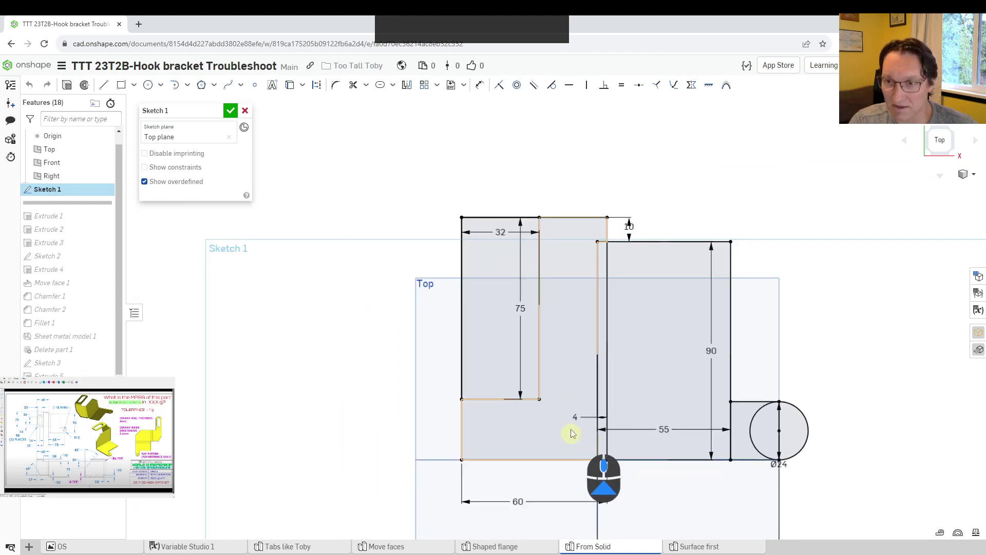
{"action": "left_click_drag", "start_coordinate": [507, 468], "coordinate": [516, 494]}
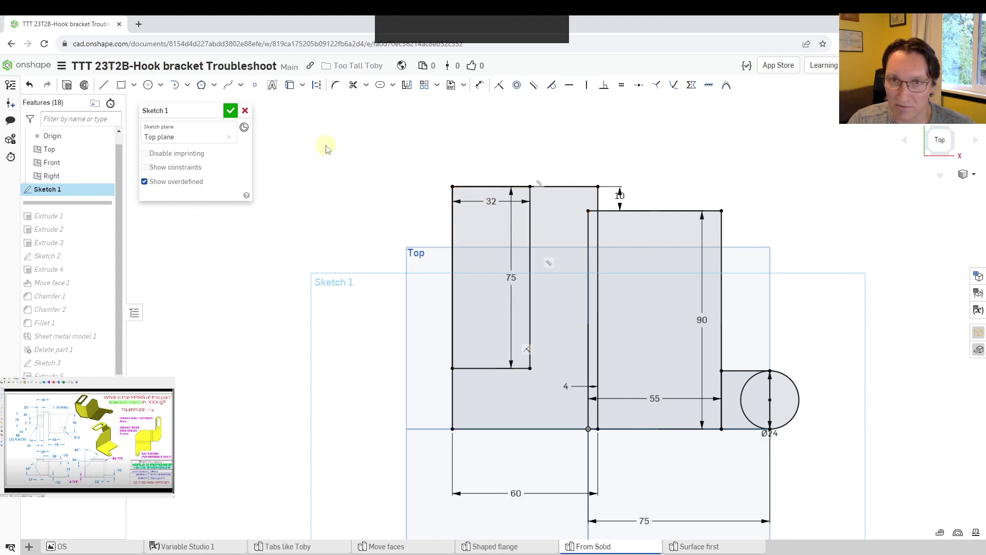
{"action": "left_click", "coordinate": [236, 113]}
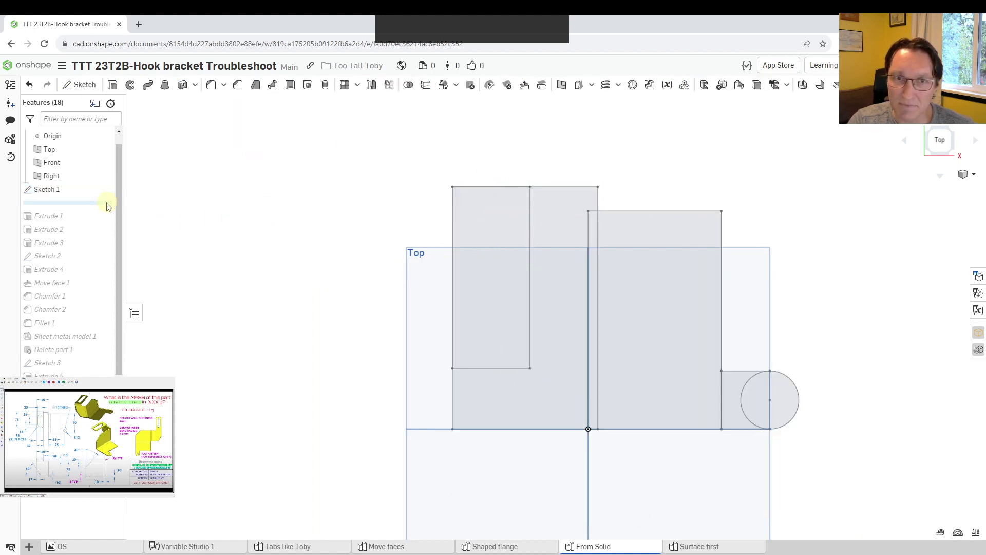
Roll the history forward through Extrude 1 and Extrude 2 to review how the solid block is built up
{"action": "left_click_drag", "start_coordinate": [107, 206], "coordinate": [97, 220]}
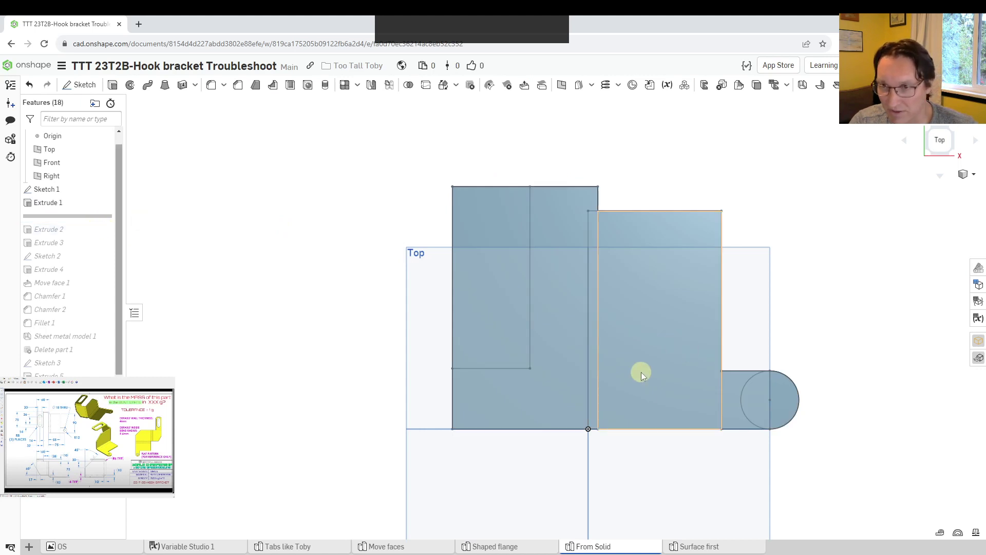
{"action": "right_click_drag", "start_coordinate": [641, 372], "coordinate": [641, 293]}
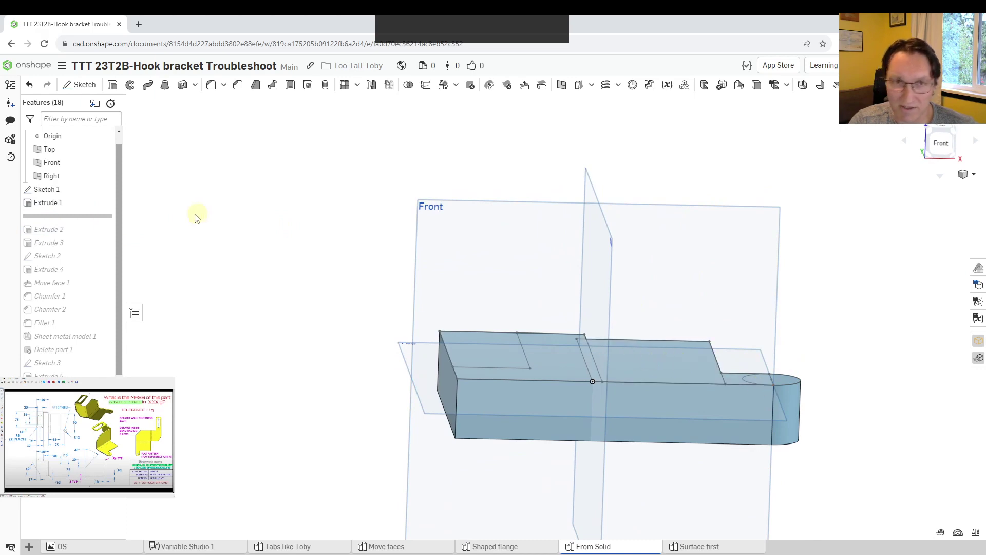
{"action": "left_click_drag", "start_coordinate": [93, 220], "coordinate": [98, 232]}
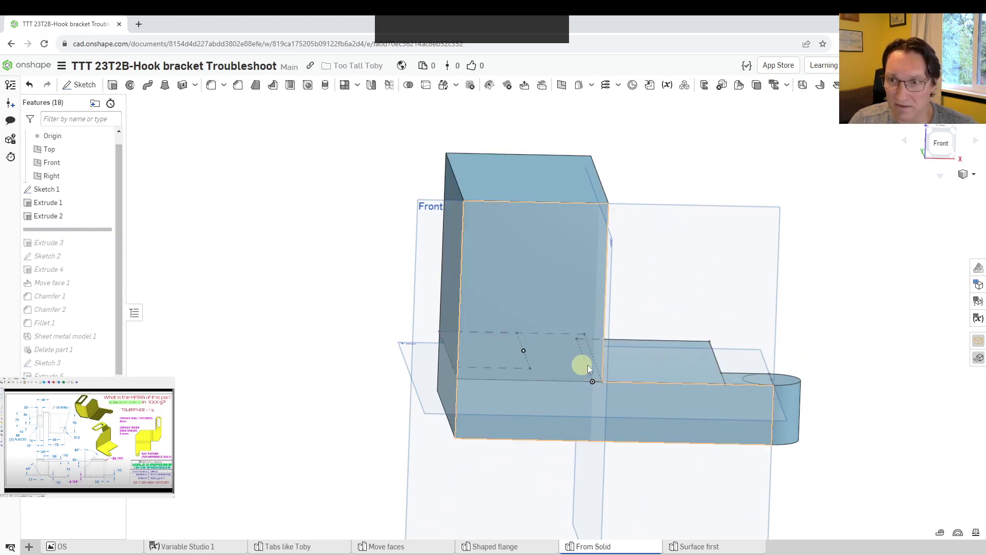
Roll the feature history forward through Extrude 3 and examine the raised block it adds on the solid
{"action": "right_click_drag", "start_coordinate": [587, 365], "coordinate": [531, 405]}
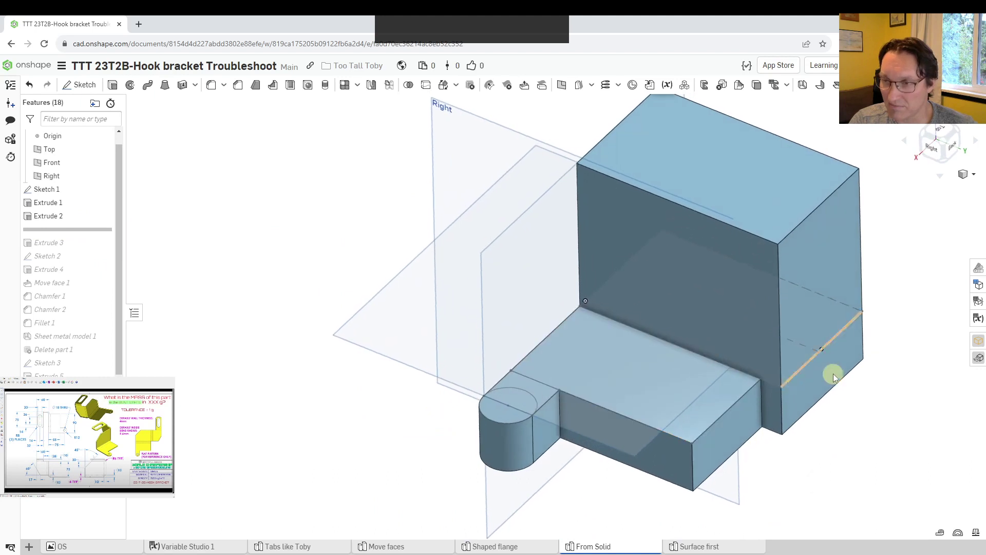
{"action": "middle_click_drag", "start_coordinate": [835, 379], "coordinate": [729, 385]}
{"action": "scroll", "coordinate": [710, 362], "scroll_direction": "up", "scroll_amount": 1}
{"action": "scroll", "coordinate": [657, 260], "scroll_direction": "down", "scroll_amount": 1}
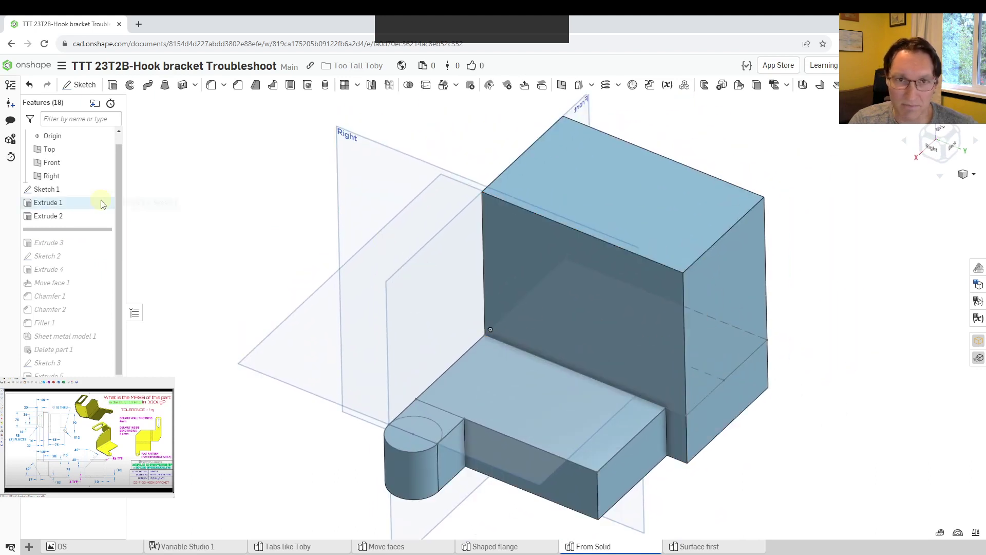
{"action": "left_click_drag", "start_coordinate": [85, 230], "coordinate": [95, 244]}
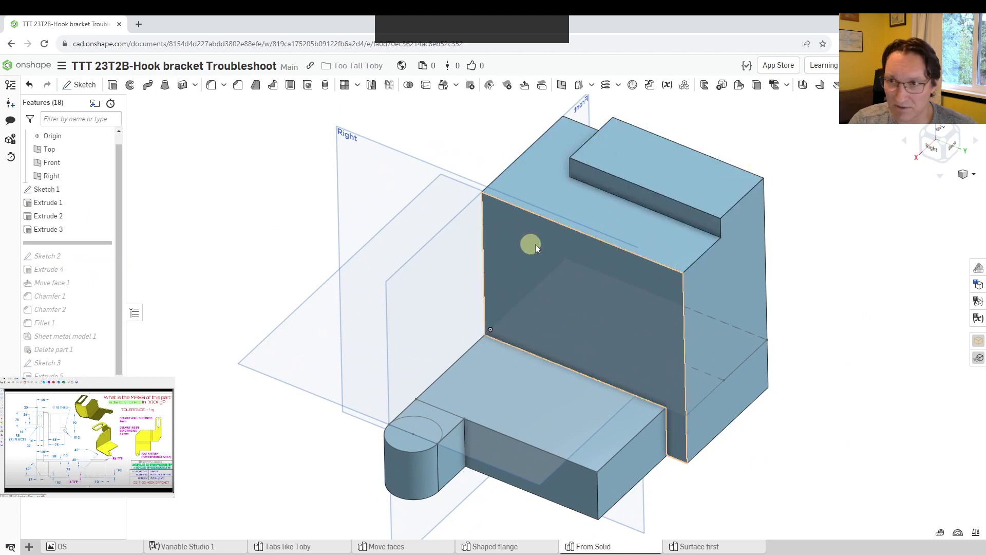
{"action": "right_click_drag", "start_coordinate": [603, 378], "coordinate": [604, 356]}
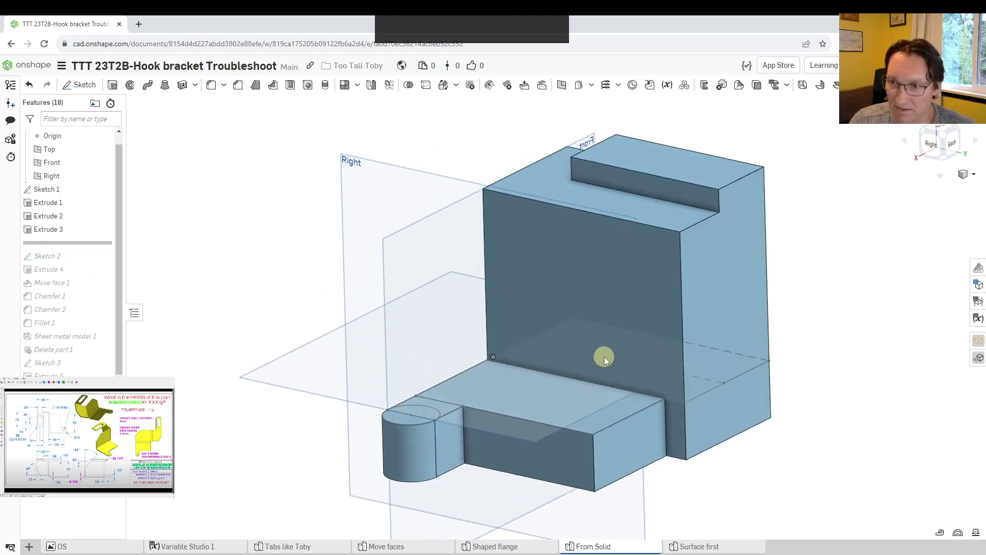
{"action": "middle_click_drag", "start_coordinate": [604, 356], "coordinate": [505, 249]}
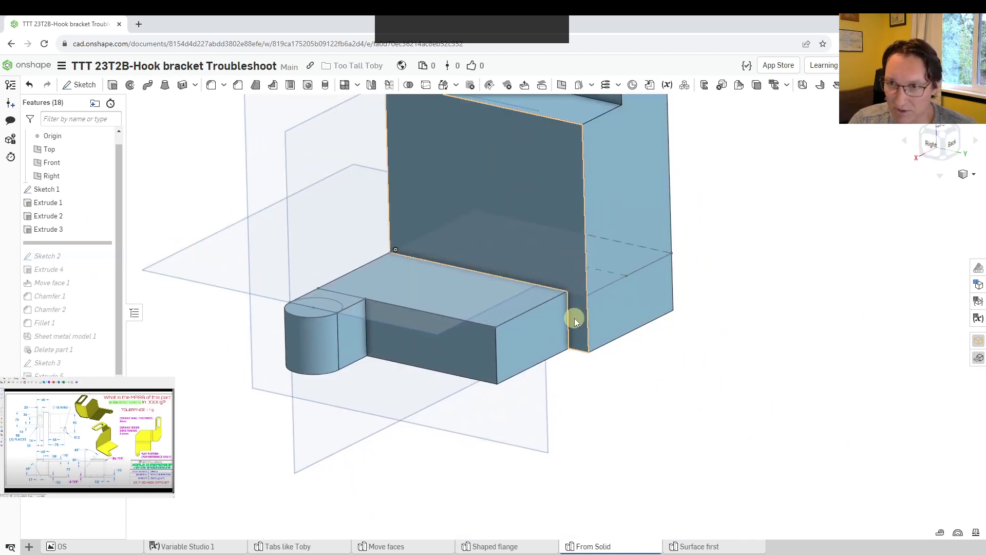
Roll the history forward through Sketch 2 and Extrude 4 and inspect the cut below the upright block
{"action": "left_click_drag", "start_coordinate": [75, 260], "coordinate": [73, 276]}
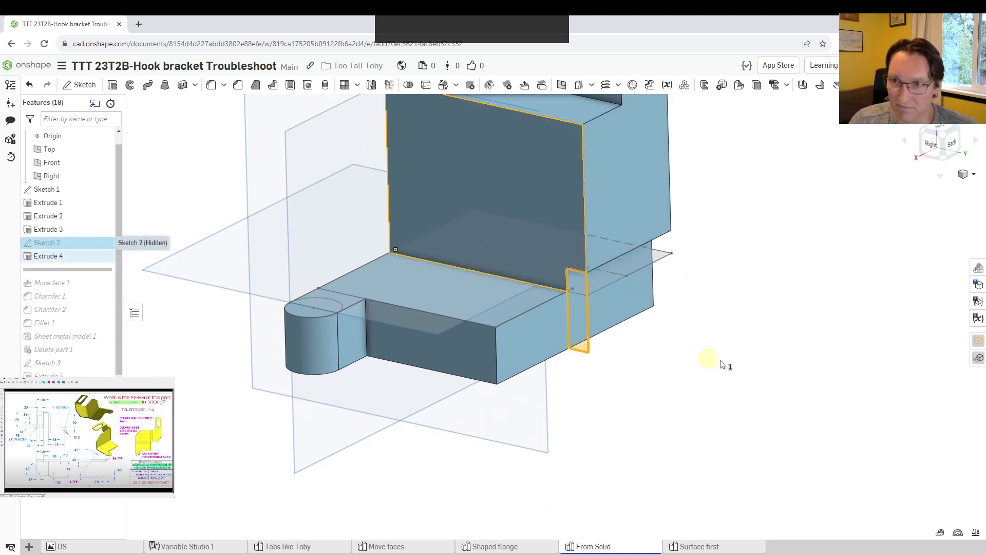
{"action": "left_click", "coordinate": [729, 264]}
{"action": "mouse_move", "coordinate": [641, 307]}
{"action": "right_mouse_down"}
{"action": "mouse_move", "coordinate": [640, 286]}
{"action": "mouse_move", "coordinate": [655, 315]}
{"action": "mouse_move", "coordinate": [643, 313]}
{"action": "right_mouse_up"}
{"action": "scroll", "coordinate": [582, 297], "scroll_direction": "up", "scroll_amount": 3}
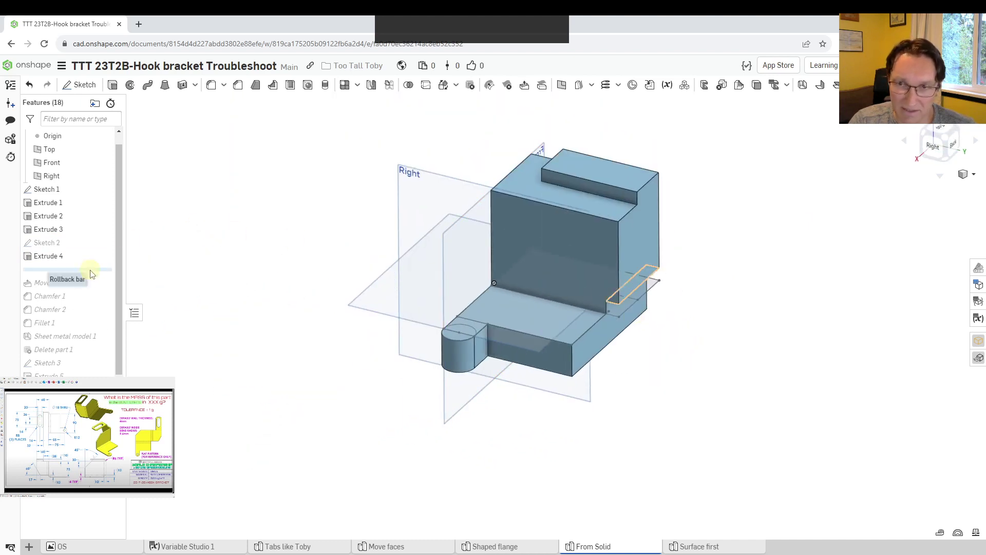
{"action": "right_click_drag", "start_coordinate": [241, 268], "coordinate": [252, 299]}
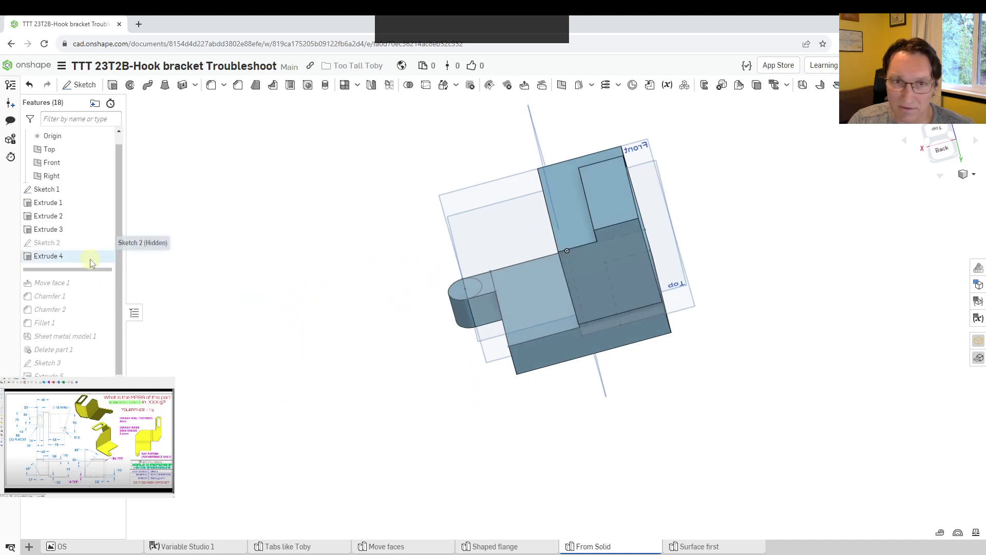
Roll the history forward through Move face 1, open that feature to review its face offset, and close it without changes
{"action": "left_click_drag", "start_coordinate": [91, 270], "coordinate": [93, 291]}
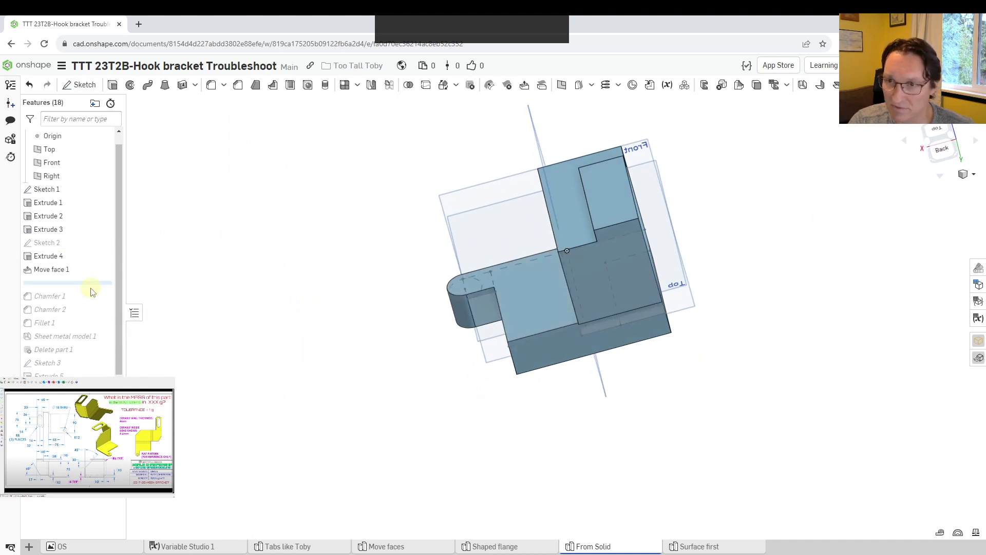
{"action": "scroll", "coordinate": [538, 332], "scroll_direction": "up", "scroll_amount": 5}
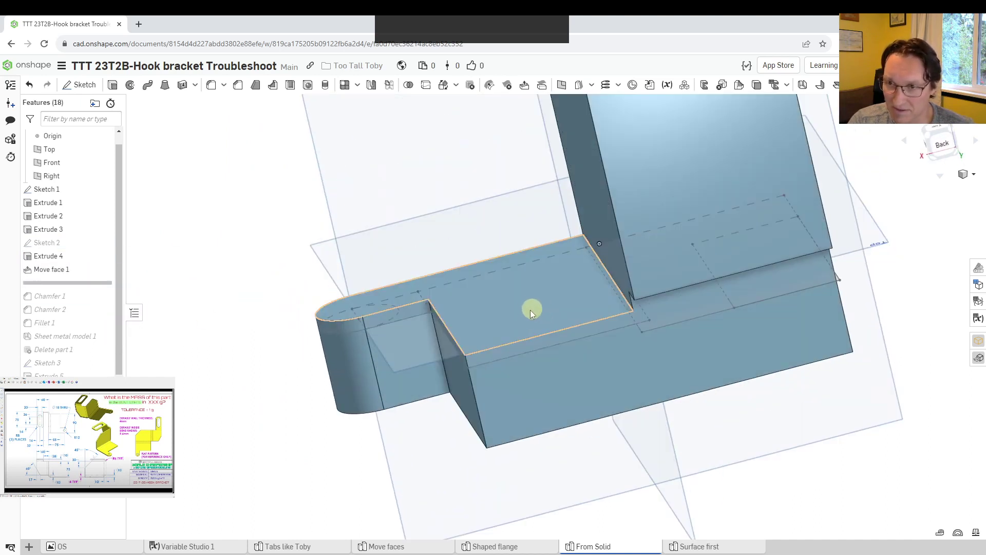
{"action": "mouse_move", "coordinate": [530, 310]}
{"action": "right_mouse_down"}
{"action": "mouse_move", "coordinate": [522, 291]}
{"action": "mouse_move", "coordinate": [534, 308]}
{"action": "right_mouse_up"}
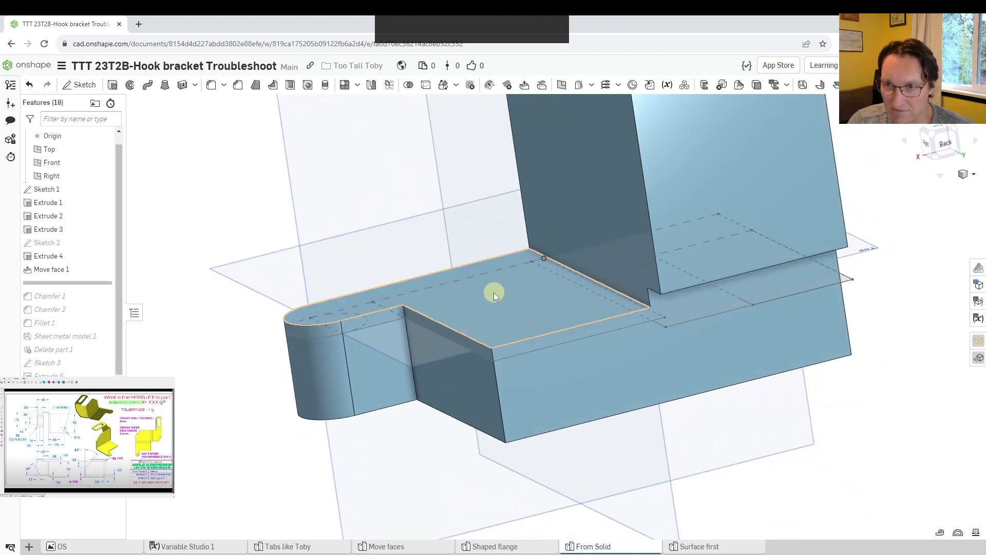
{"action": "scroll", "coordinate": [491, 297], "scroll_direction": "down", "scroll_amount": 2}
{"action": "right_click_drag", "start_coordinate": [495, 311], "coordinate": [664, 191]}
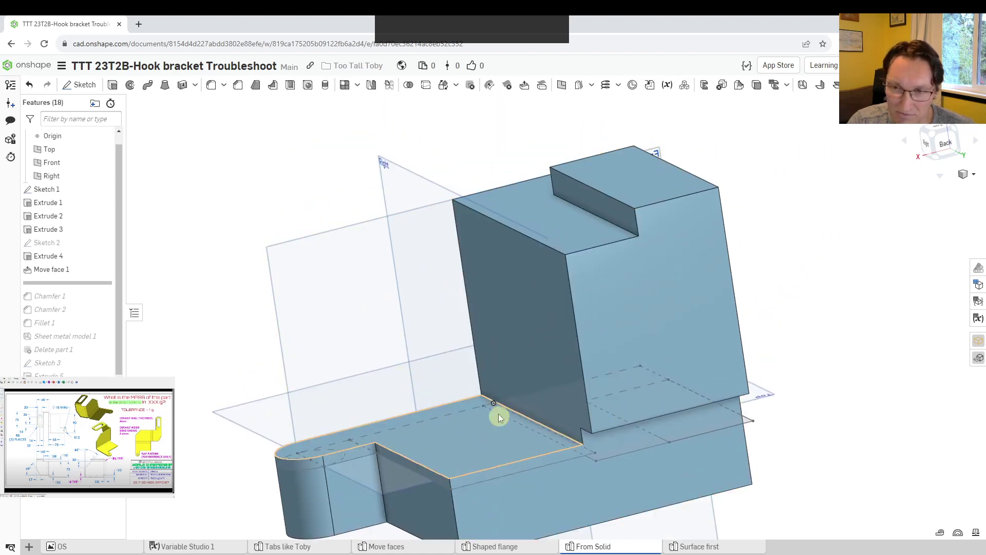
{"action": "scroll", "coordinate": [454, 250], "scroll_direction": "up", "scroll_amount": 3}
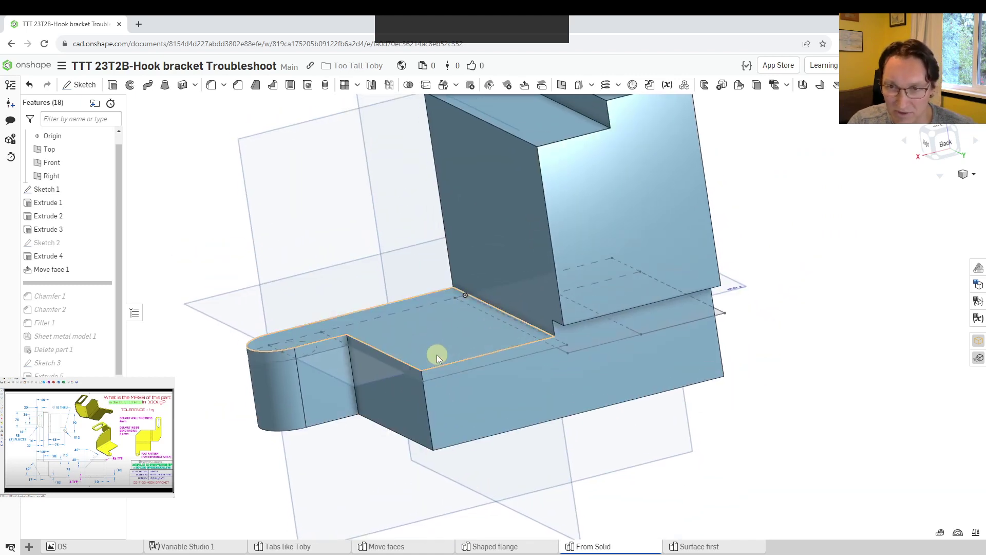
{"action": "double_click", "coordinate": [59, 270]}
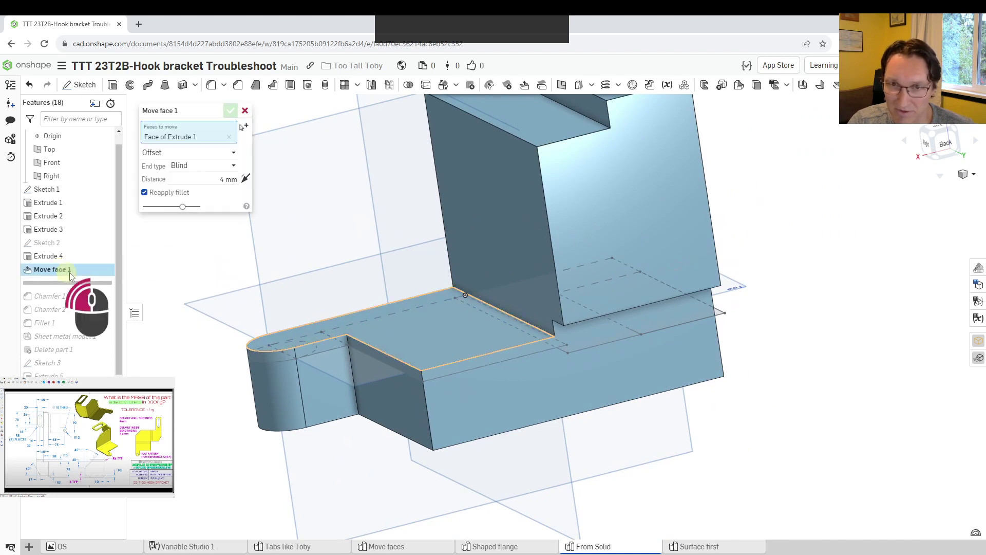
{"action": "left_click", "coordinate": [245, 112]}
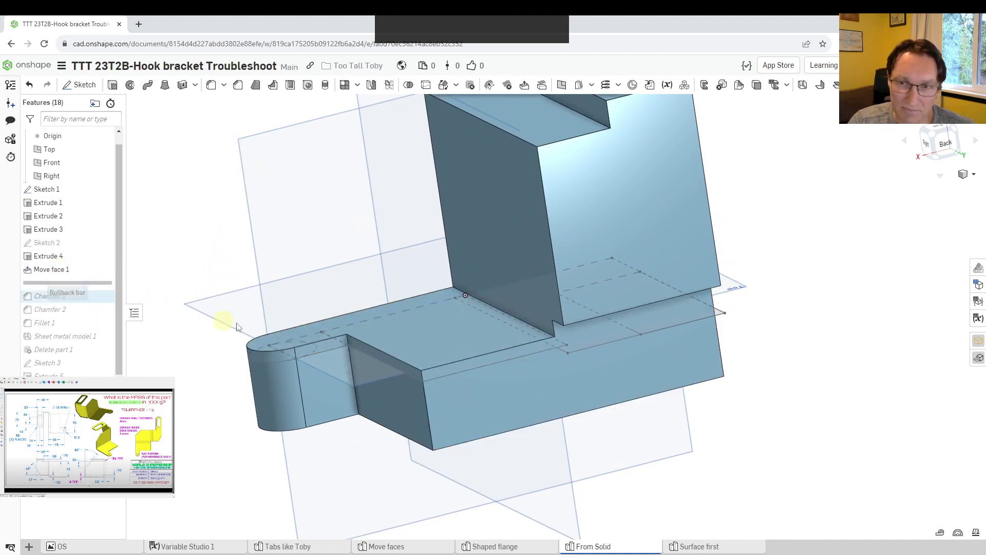
{"action": "right_click_drag", "start_coordinate": [237, 327], "coordinate": [261, 293]}
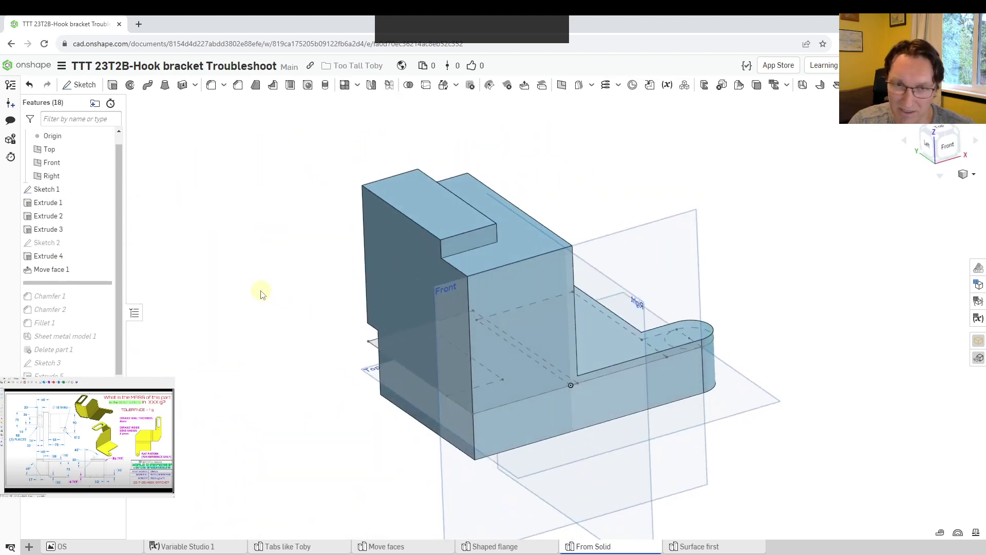
Roll the history forward through Chamfer 1, Chamfer 2 and Fillet 1, inspecting the shaped corners from several sides
{"action": "left_click_drag", "start_coordinate": [87, 283], "coordinate": [88, 301]}
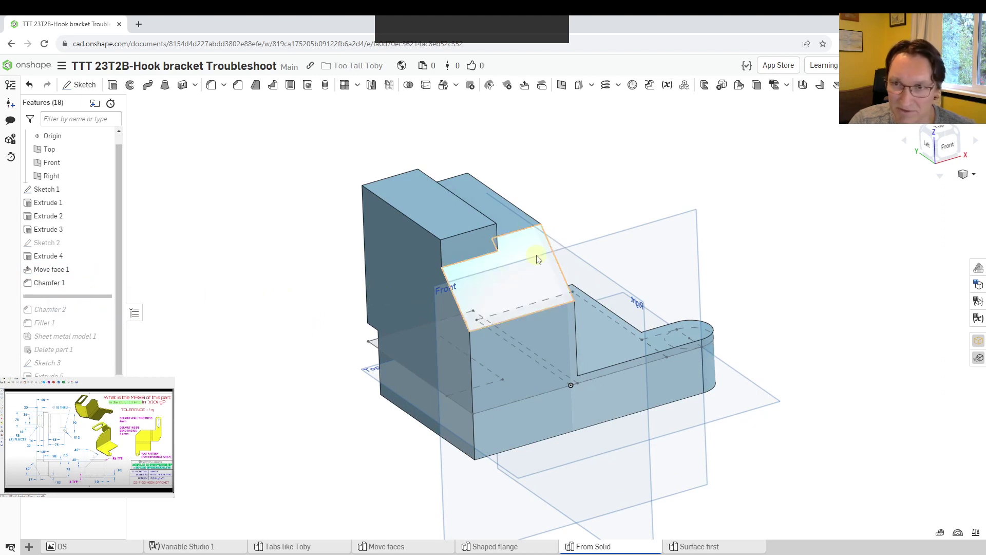
{"action": "left_click_drag", "start_coordinate": [107, 302], "coordinate": [103, 313]}
{"action": "right_click_drag", "start_coordinate": [319, 375], "coordinate": [627, 369]}
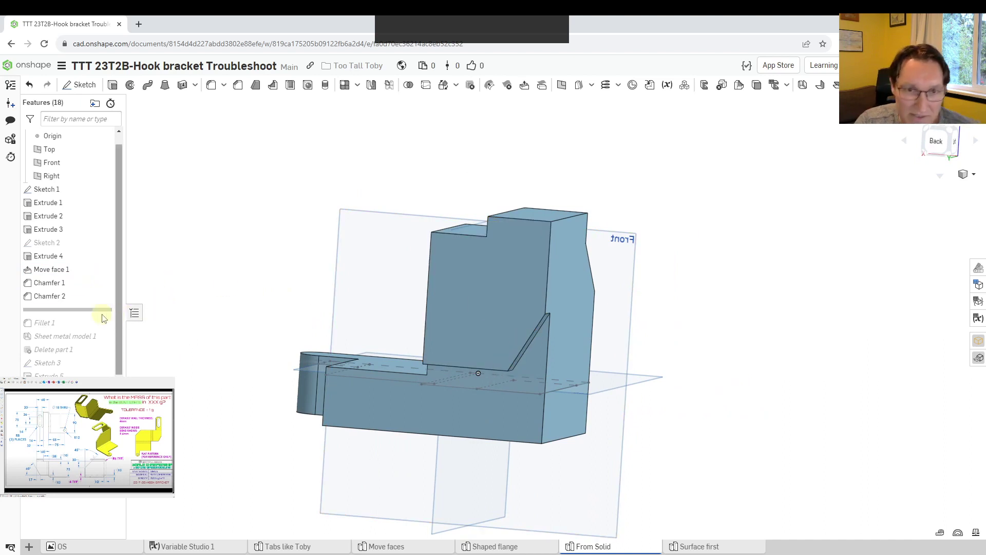
{"action": "left_click_drag", "start_coordinate": [75, 310], "coordinate": [71, 324]}
{"action": "right_click_drag", "start_coordinate": [491, 311], "coordinate": [414, 322]}
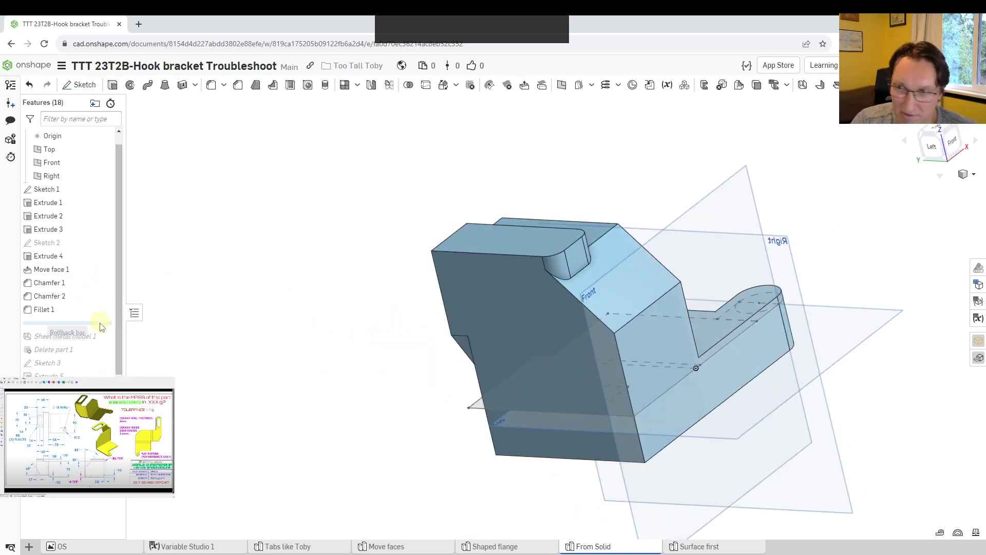
{"action": "right_click_drag", "start_coordinate": [360, 342], "coordinate": [387, 355]}
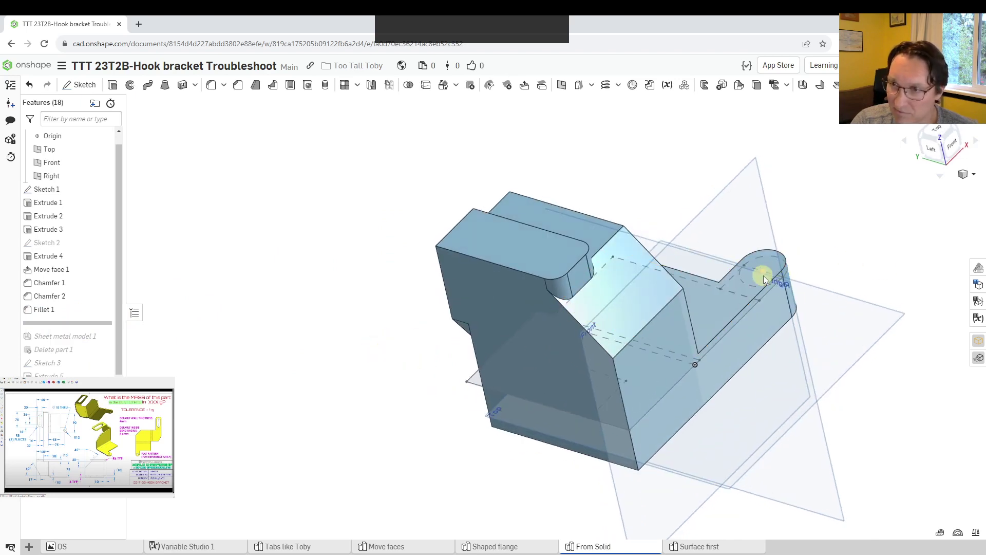
{"action": "right_click_drag", "start_coordinate": [487, 310], "coordinate": [281, 308]}
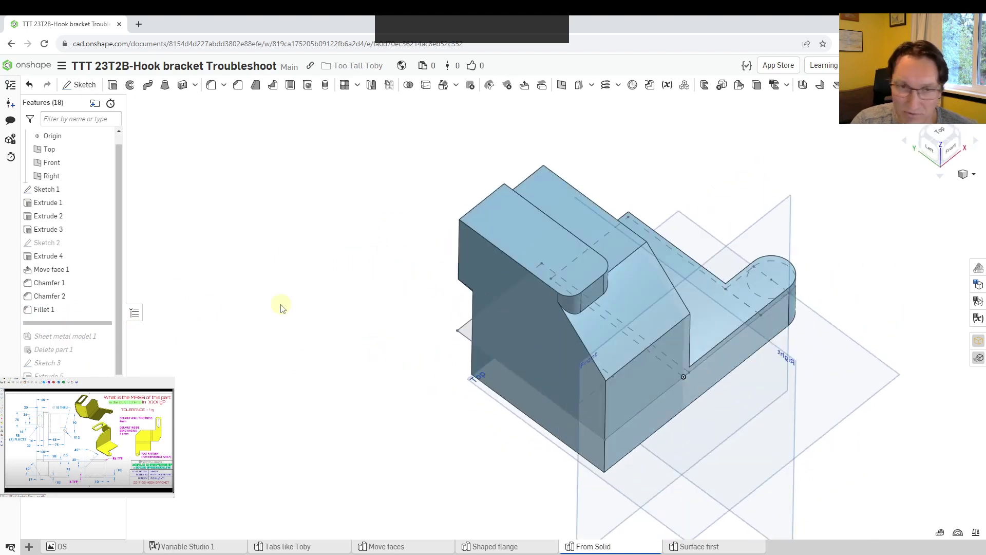
Roll the history forward through Sheet metal model 1 and open it to review its thickened faces and bend edges, then accept it
{"action": "left_click_drag", "start_coordinate": [102, 325], "coordinate": [103, 344]}
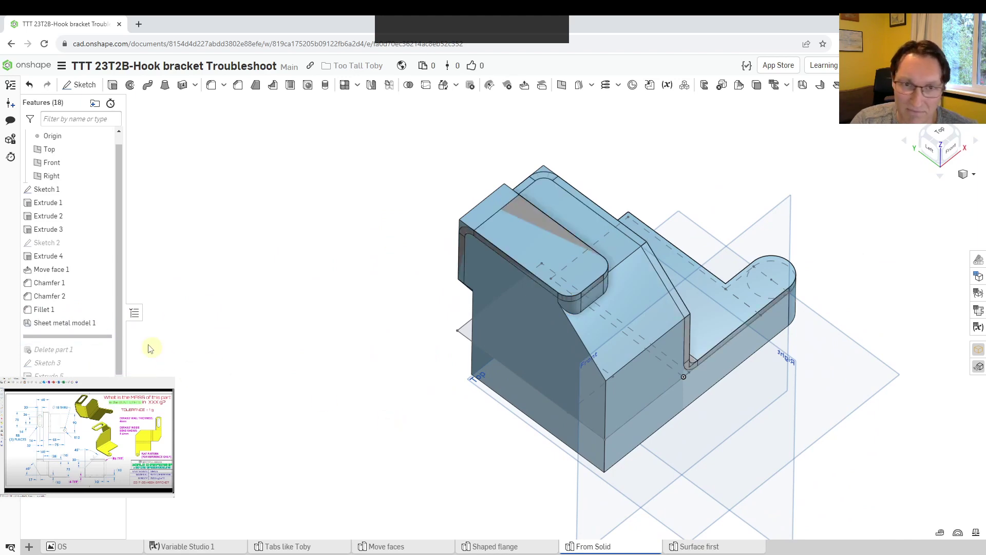
{"action": "double_click", "coordinate": [84, 323]}
{"action": "right_click_drag", "start_coordinate": [443, 390], "coordinate": [667, 226]}
{"action": "scroll", "coordinate": [632, 300], "scroll_direction": "down", "scroll_amount": 2}
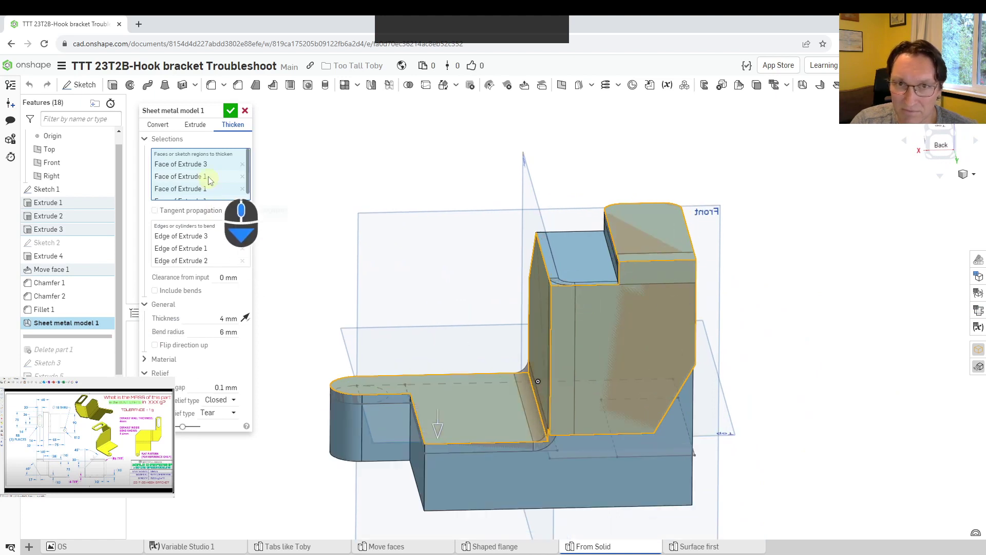
{"action": "scroll", "coordinate": [208, 170], "scroll_direction": "down", "scroll_amount": 1}
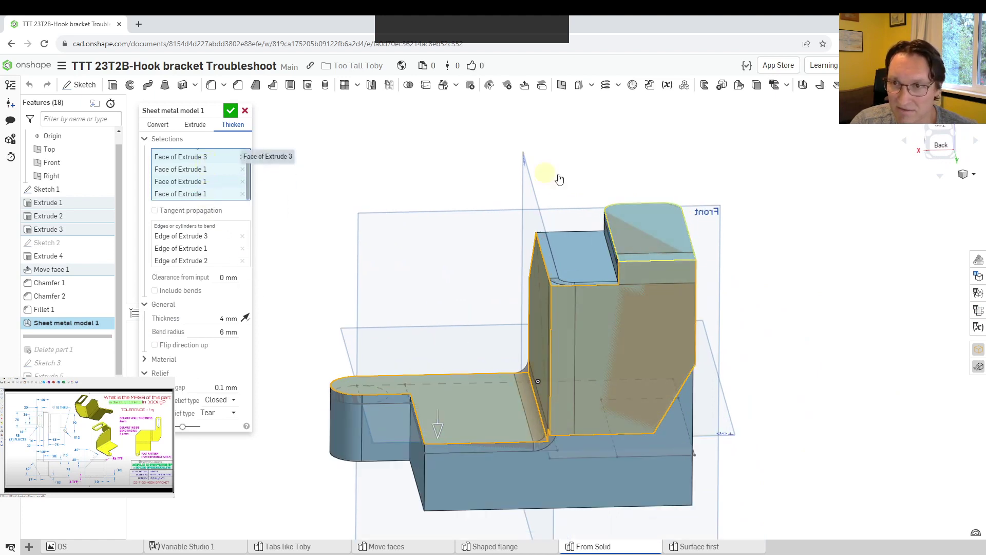
{"action": "right_click_drag", "start_coordinate": [557, 176], "coordinate": [656, 172]}
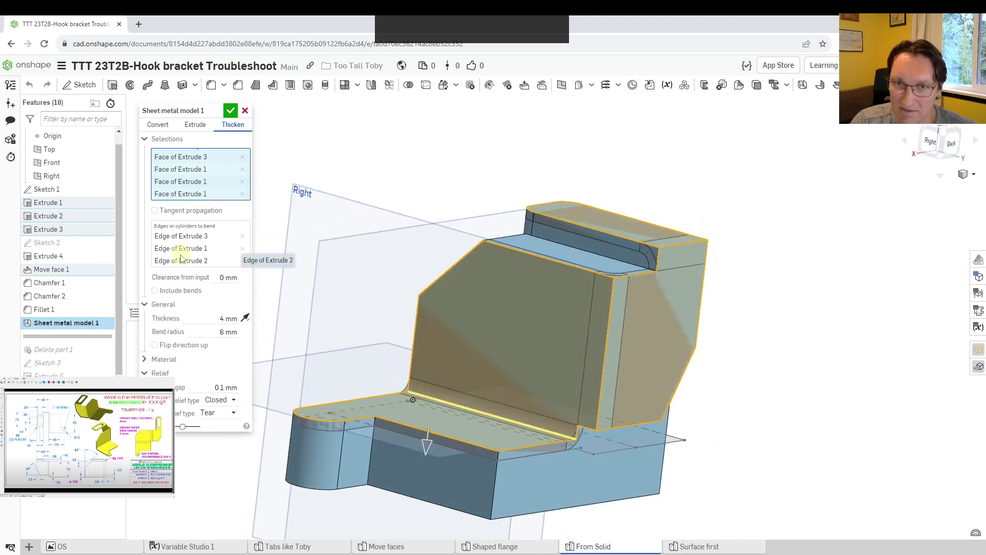
{"action": "left_click", "coordinate": [230, 111]}
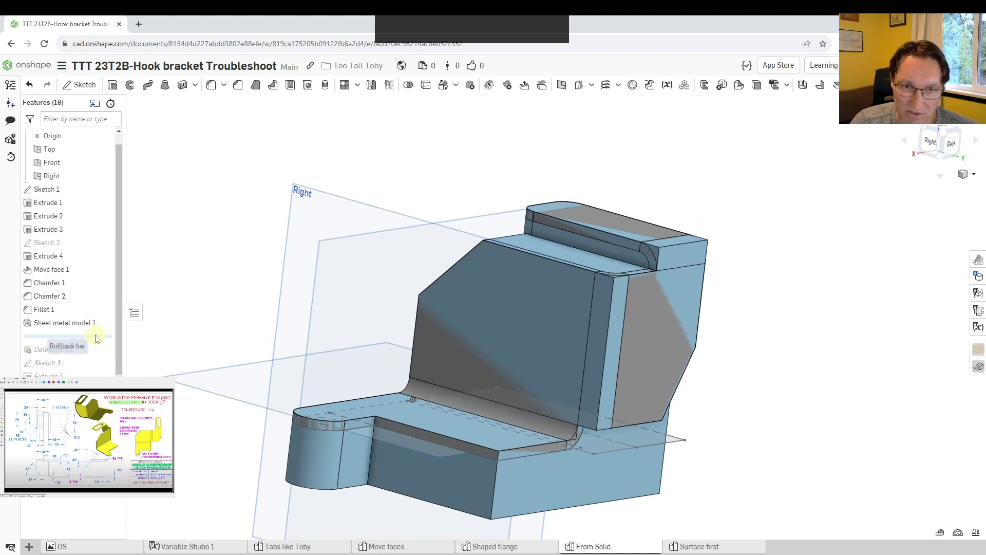
Roll the history forward through Delete part 1, Sketch 3 and Extrude 5 to review the bare bracket and its cutouts
{"action": "left_click_drag", "start_coordinate": [90, 336], "coordinate": [90, 349]}
{"action": "right_click_drag", "start_coordinate": [623, 451], "coordinate": [451, 195]}
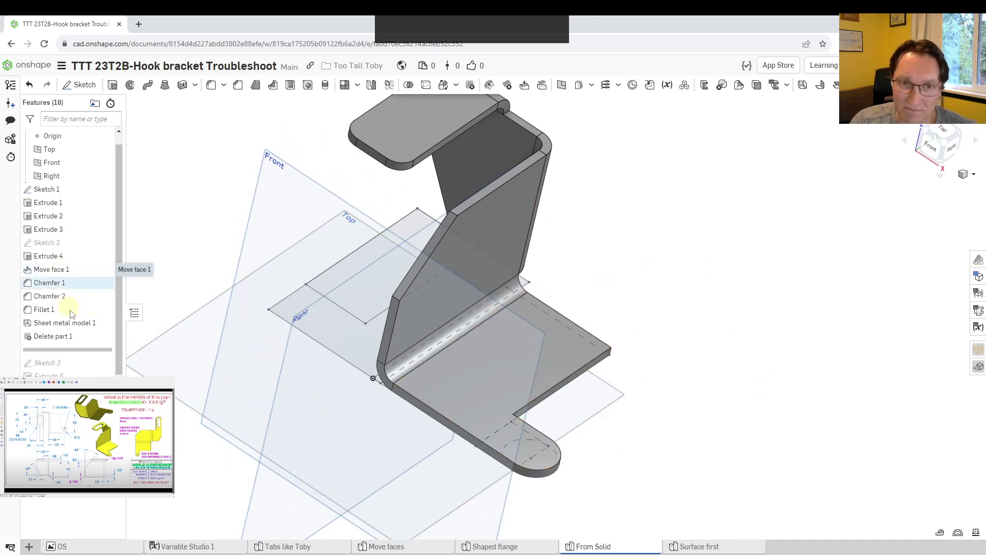
{"action": "left_click_drag", "start_coordinate": [85, 360], "coordinate": [82, 376]}
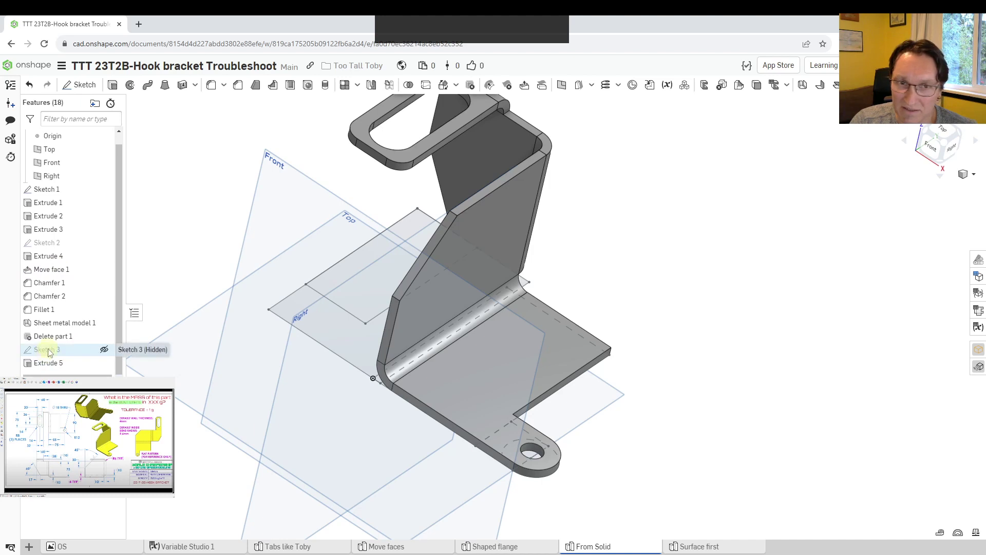
Show the sheet metal table and flat pattern, then open Sketch 3 to examine the hole and slot profiles and close it
{"action": "left_click", "coordinate": [978, 311]}
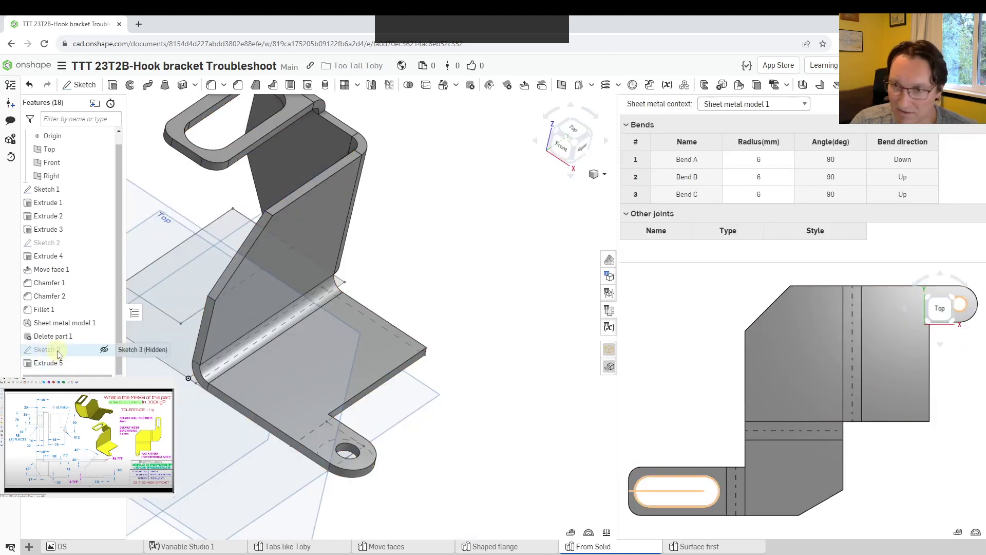
{"action": "double_click", "coordinate": [58, 354]}
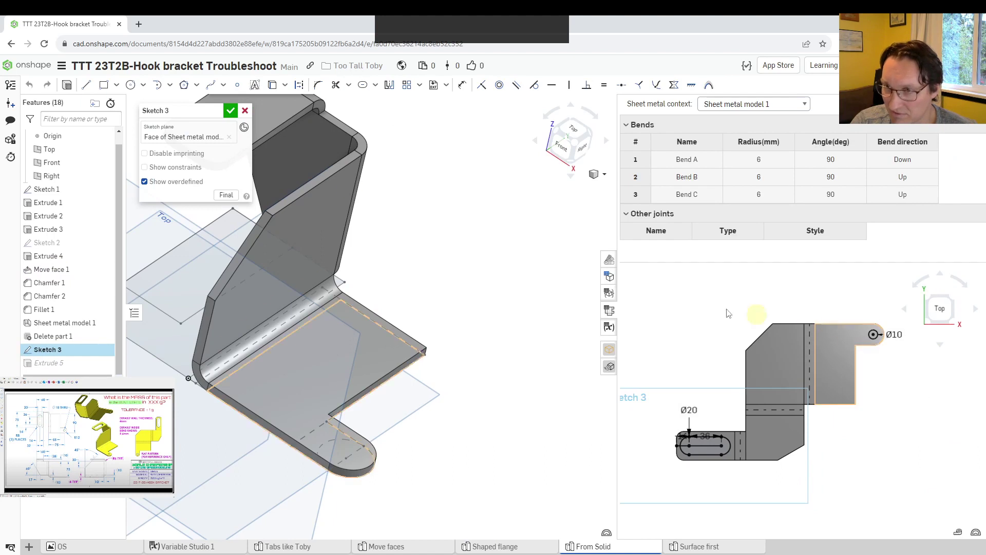
{"action": "left_click", "coordinate": [245, 112]}
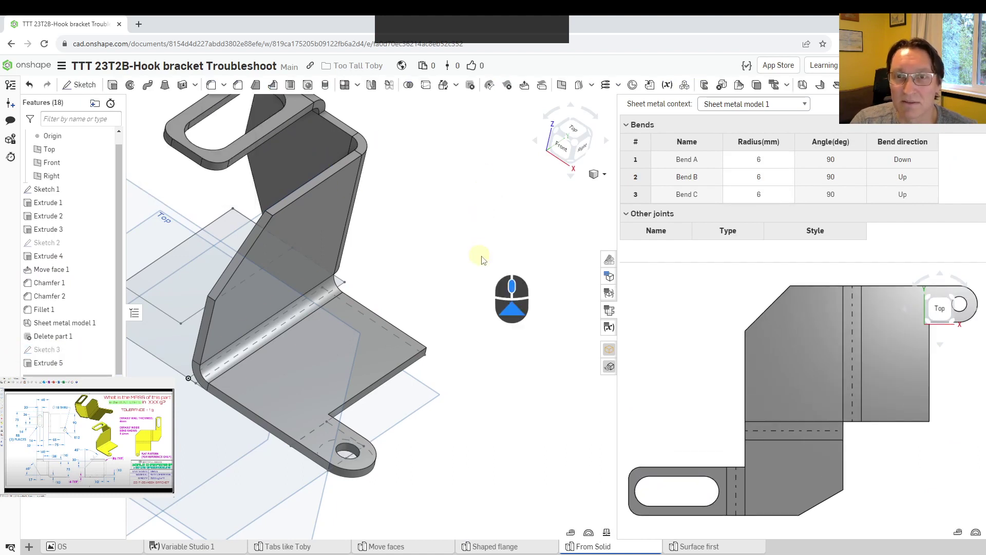
{"action": "scroll", "coordinate": [493, 277], "scroll_direction": "down", "scroll_amount": 3}
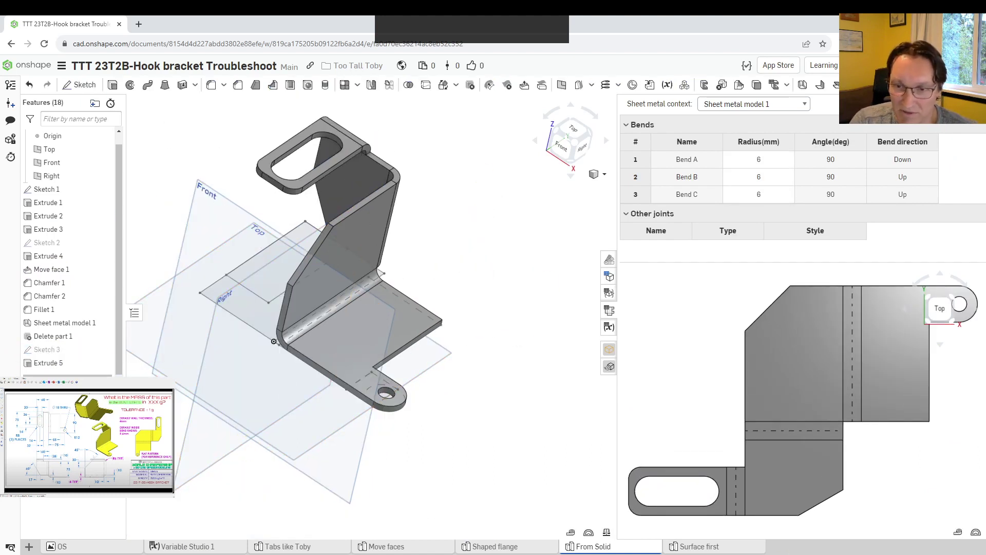
Open the Surface first part studio, roll its history back to just after Sketch 1, and roll forward through Sketch 2
{"action": "left_click", "coordinate": [704, 547]}
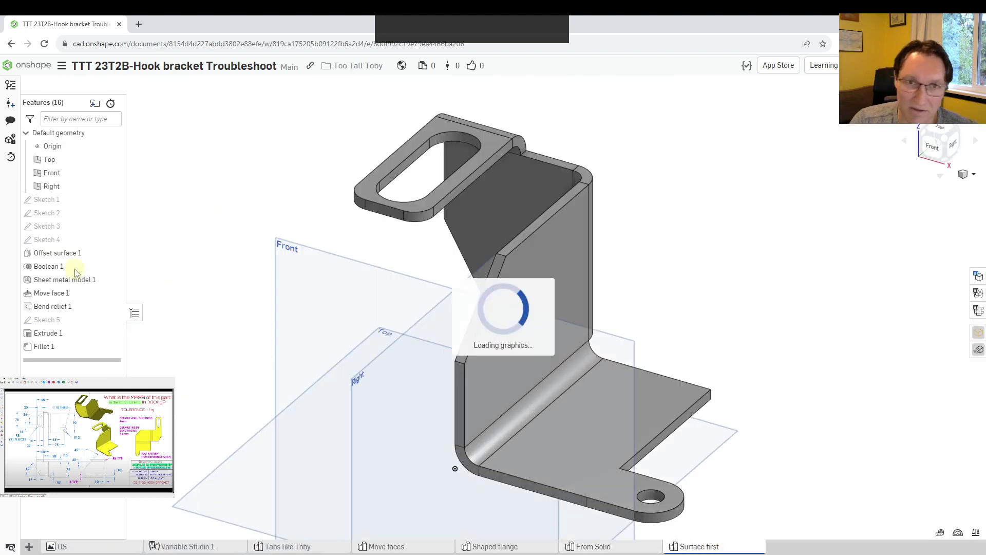
{"action": "mouse_move", "coordinate": [109, 362]}
{"action": "left_mouse_down"}
{"action": "mouse_move", "coordinate": [90, 249]}
{"action": "mouse_move", "coordinate": [134, 213]}
{"action": "left_mouse_up"}
{"action": "mouse_move", "coordinate": [373, 212]}
{"action": "right_mouse_down"}
{"action": "mouse_move", "coordinate": [402, 260]}
{"action": "mouse_move", "coordinate": [608, 249]}
{"action": "mouse_move", "coordinate": [612, 222]}
{"action": "mouse_move", "coordinate": [632, 245]}
{"action": "right_mouse_up"}
{"action": "scroll", "coordinate": [612, 252], "scroll_direction": "down", "scroll_amount": 4}
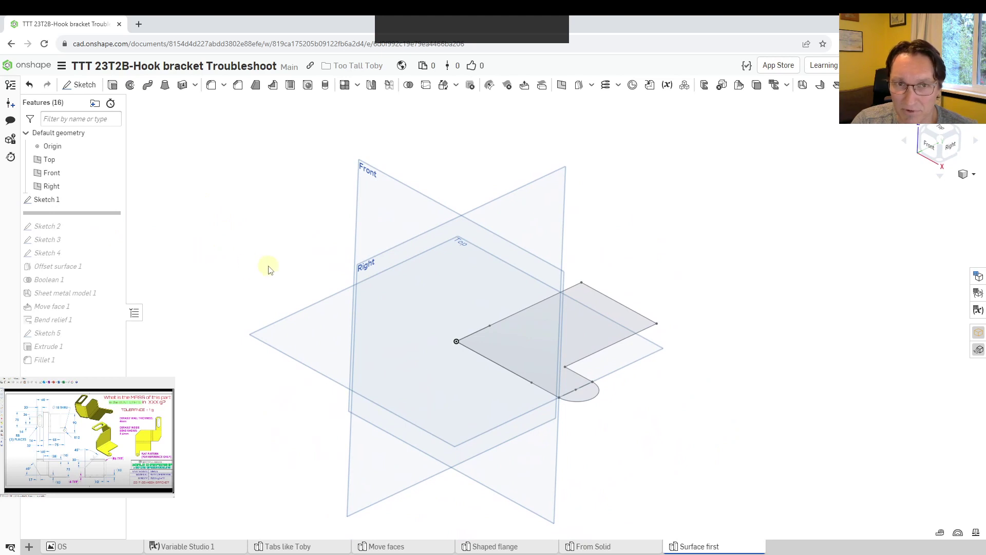
{"action": "left_click_drag", "start_coordinate": [91, 214], "coordinate": [98, 227]}
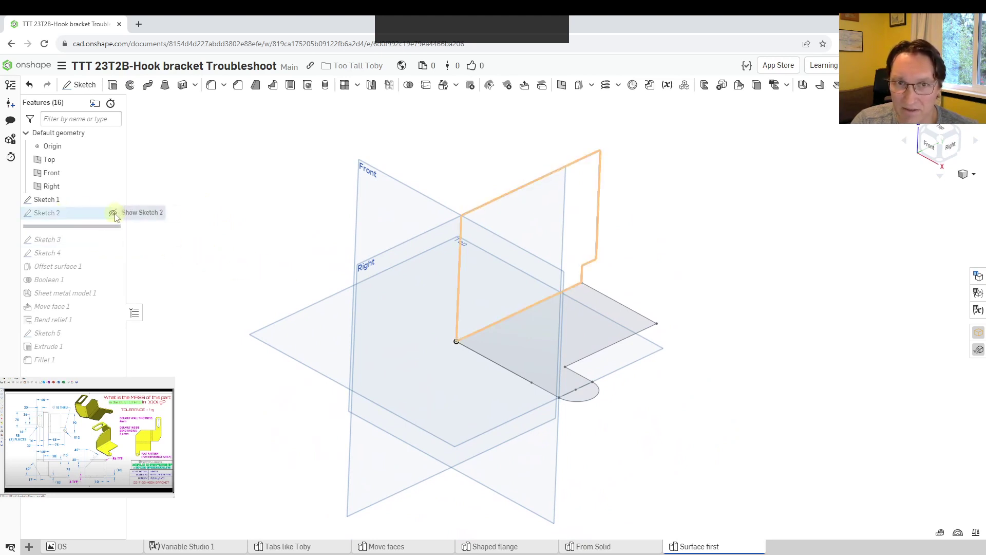
Roll the history forward through Sketch 3, then open it to examine its flange profile and mate connector plane, and close it
{"action": "mouse_move", "coordinate": [246, 208]}
{"action": "right_mouse_down"}
{"action": "mouse_move", "coordinate": [315, 200]}
{"action": "mouse_move", "coordinate": [289, 218]}
{"action": "mouse_move", "coordinate": [300, 211]}
{"action": "right_mouse_up"}
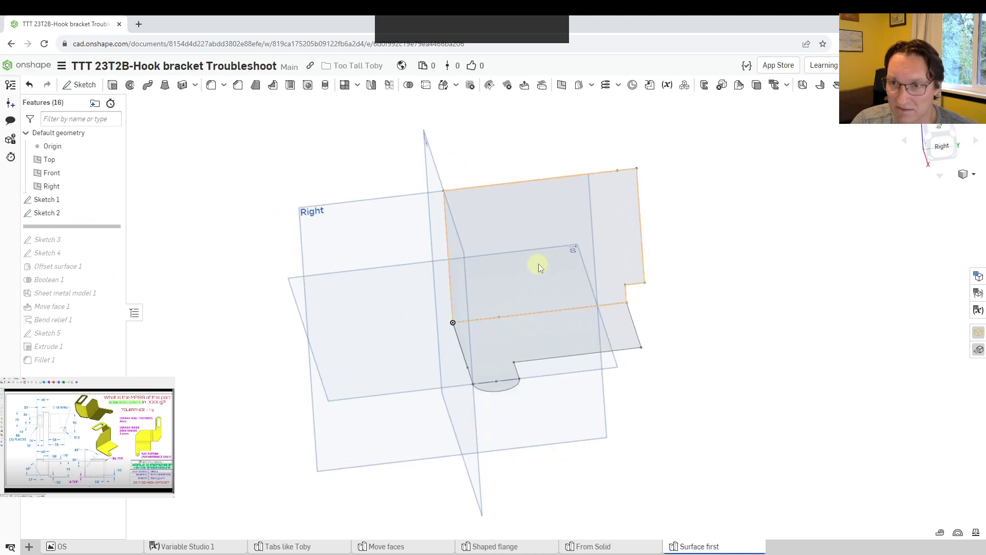
{"action": "right_click_drag", "start_coordinate": [537, 266], "coordinate": [575, 255]}
{"action": "left_click_drag", "start_coordinate": [77, 226], "coordinate": [77, 239]}
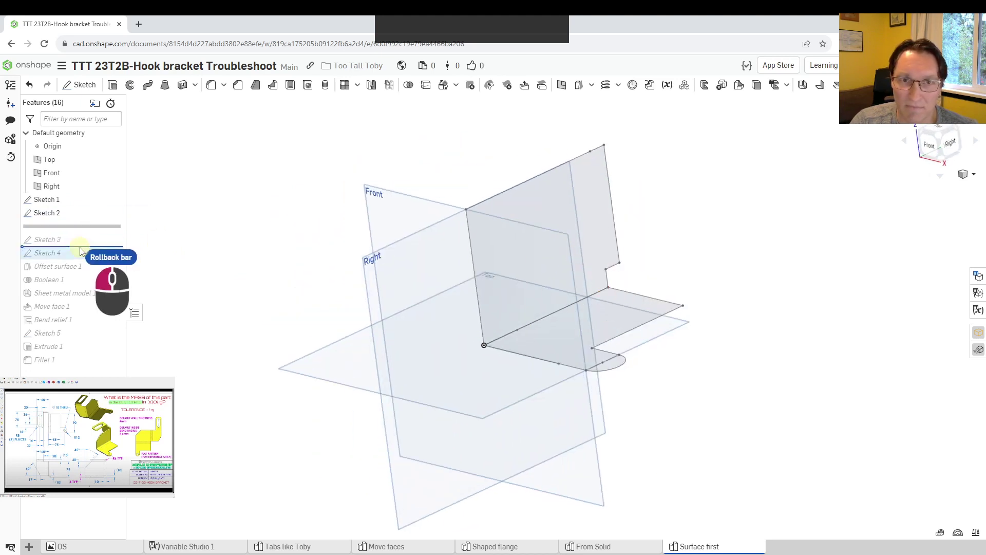
{"action": "mouse_move", "coordinate": [320, 241]}
{"action": "right_mouse_down"}
{"action": "mouse_move", "coordinate": [301, 221]}
{"action": "mouse_move", "coordinate": [307, 229]}
{"action": "right_mouse_up"}
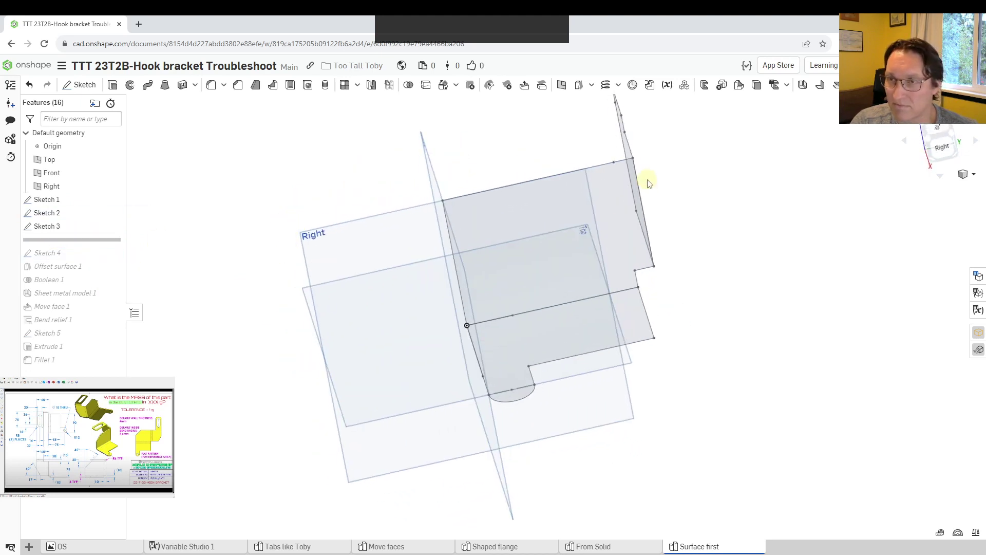
{"action": "right_click_drag", "start_coordinate": [649, 181], "coordinate": [659, 235]}
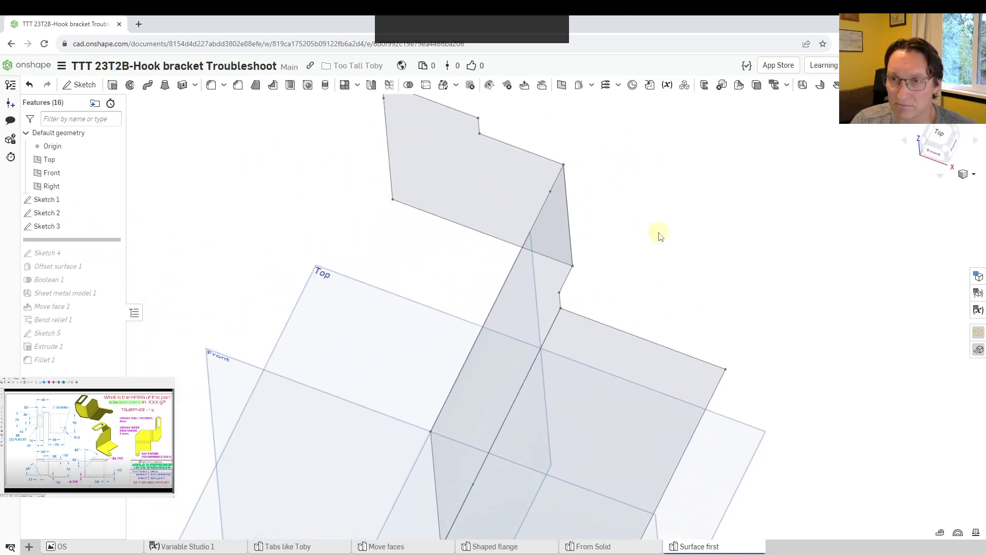
{"action": "double_click", "coordinate": [64, 226]}
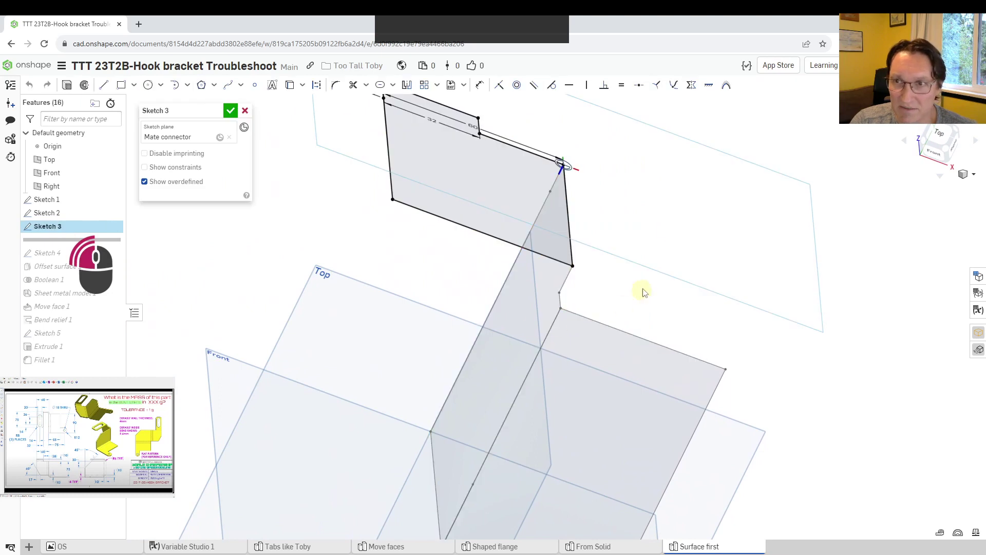
{"action": "mouse_move", "coordinate": [595, 337]}
{"action": "right_mouse_down"}
{"action": "mouse_move", "coordinate": [599, 293]}
{"action": "mouse_move", "coordinate": [576, 267]}
{"action": "right_mouse_up"}
{"action": "left_click", "coordinate": [246, 111]}
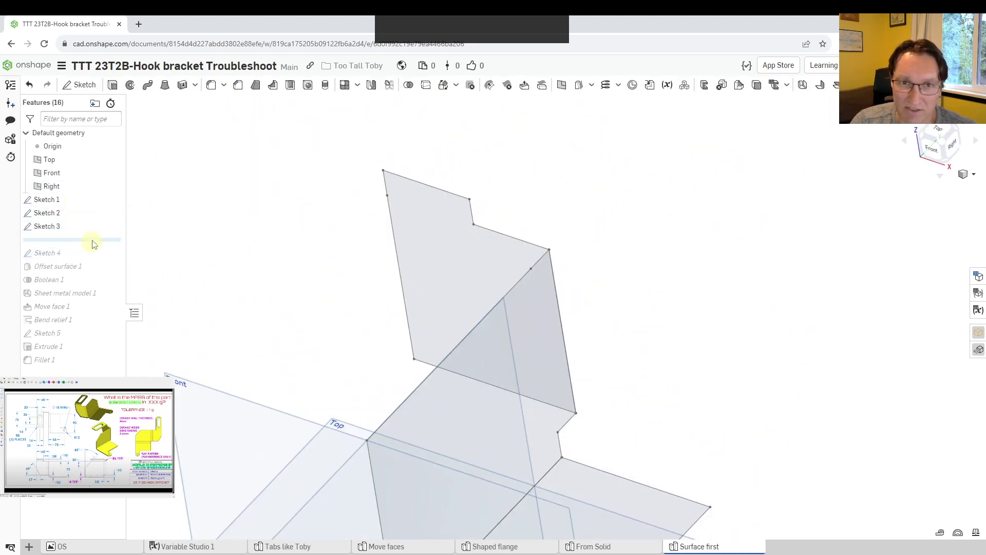
Roll the history back to just after Sketch 2 and review the base and upright flange profiles
{"action": "left_click_drag", "start_coordinate": [92, 239], "coordinate": [101, 226]}
{"action": "mouse_move", "coordinate": [325, 287]}
{"action": "middle_mouse_down"}
{"action": "mouse_move", "coordinate": [346, 150]}
{"action": "mouse_move", "coordinate": [360, 155]}
{"action": "middle_mouse_up"}
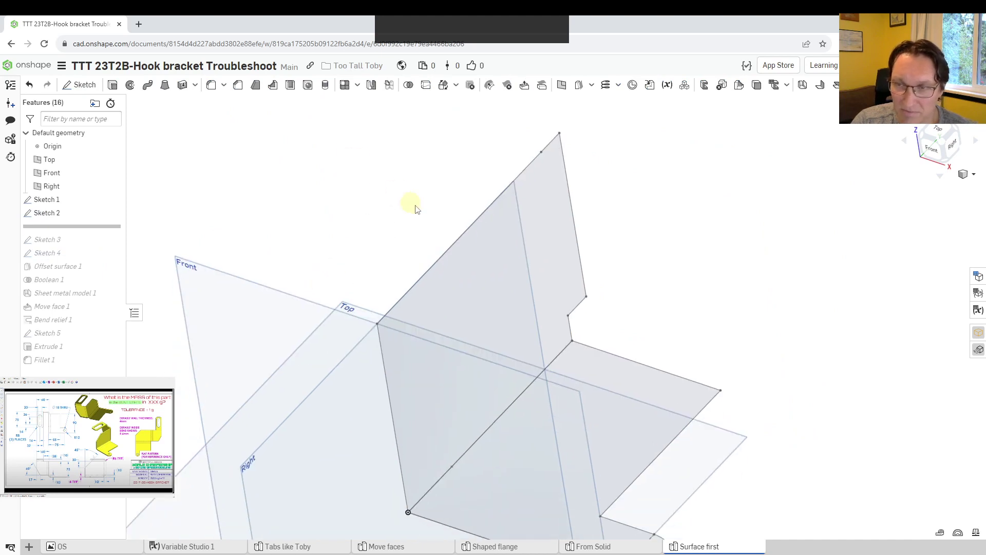
{"action": "mouse_move", "coordinate": [734, 283]}
{"action": "middle_mouse_down"}
{"action": "mouse_move", "coordinate": [647, 293]}
{"action": "mouse_move", "coordinate": [636, 307]}
{"action": "middle_mouse_up"}
{"action": "scroll", "coordinate": [507, 348], "scroll_direction": "up", "scroll_amount": 3}
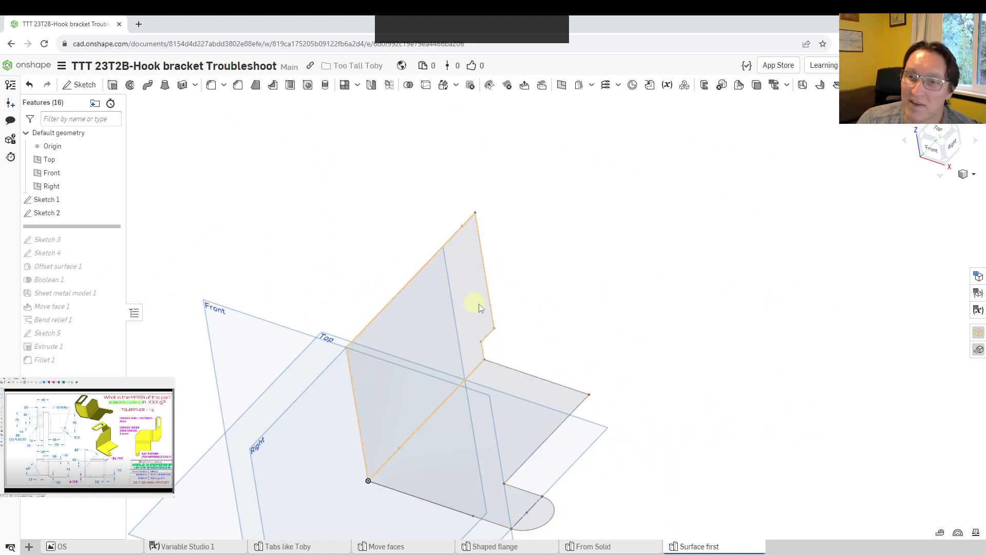
{"action": "right_click_drag", "start_coordinate": [554, 337], "coordinate": [588, 335]}
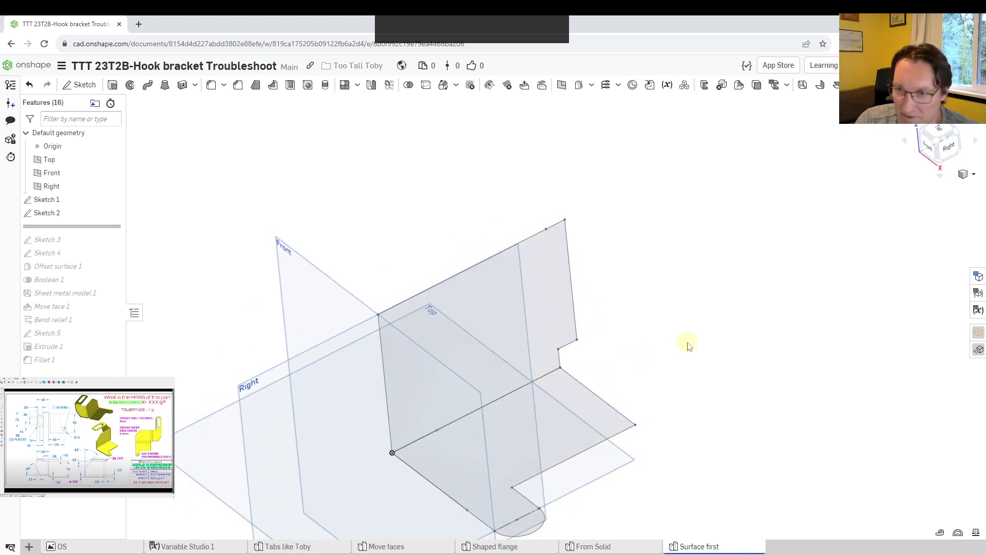
{"action": "middle_click_drag", "start_coordinate": [678, 325], "coordinate": [643, 325]}
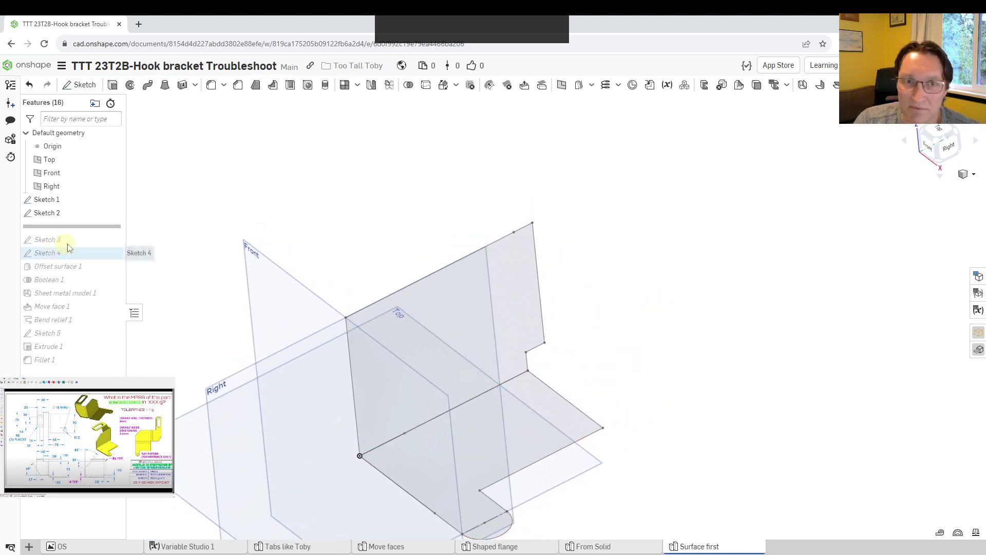
Start a new sketch on a mate connector at the upper outer corner of the upright Sketch 2 profile
{"action": "left_click", "coordinate": [81, 88]}
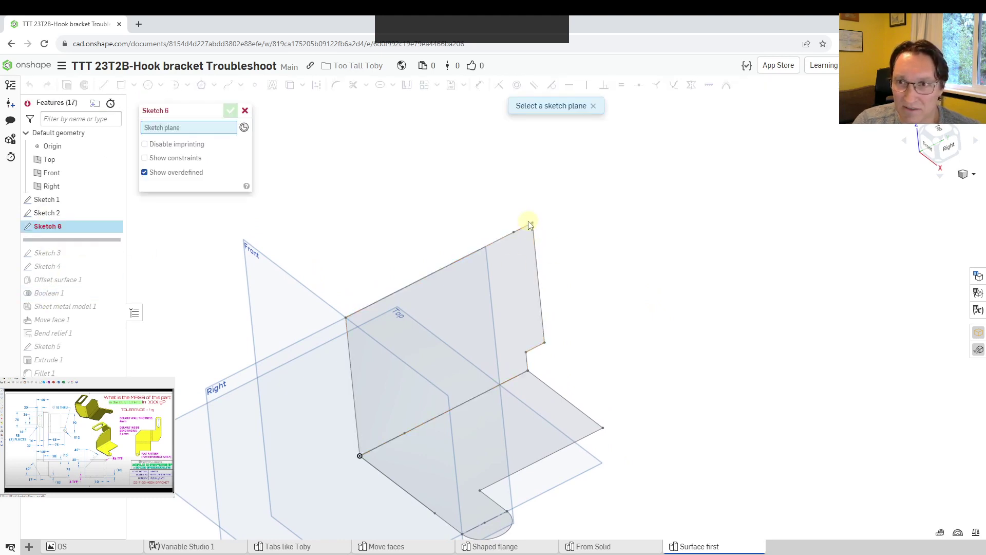
{"action": "right_click_drag", "start_coordinate": [482, 189], "coordinate": [531, 155]}
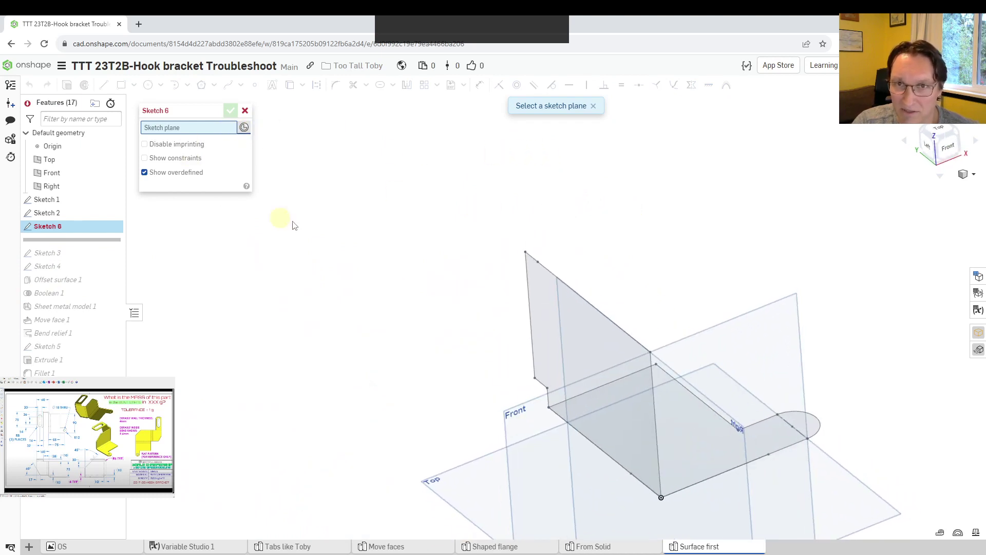
{"action": "scroll", "coordinate": [495, 246], "scroll_direction": "up", "scroll_amount": 5}
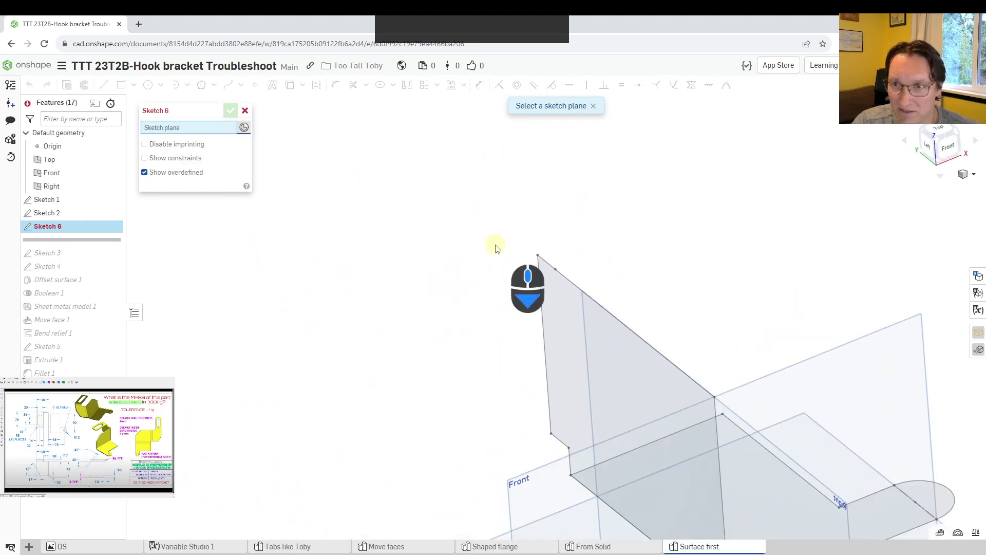
{"action": "scroll", "coordinate": [549, 262], "scroll_direction": "down", "scroll_amount": 3}
{"action": "left_click", "coordinate": [547, 262]}
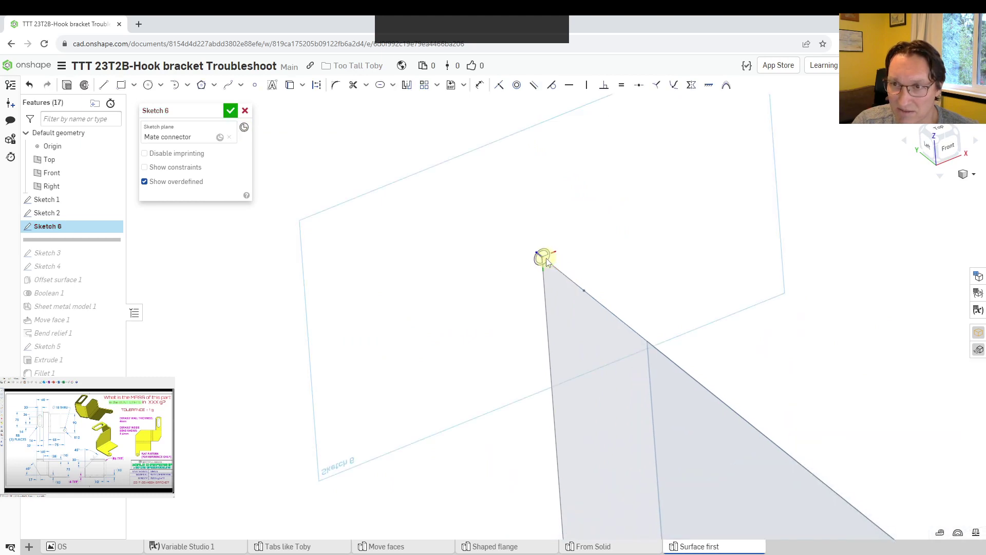
{"action": "mouse_move", "coordinate": [544, 260]}
{"action": "right_mouse_down"}
{"action": "mouse_move", "coordinate": [448, 336]}
{"action": "mouse_move", "coordinate": [261, 274]}
{"action": "right_mouse_up"}
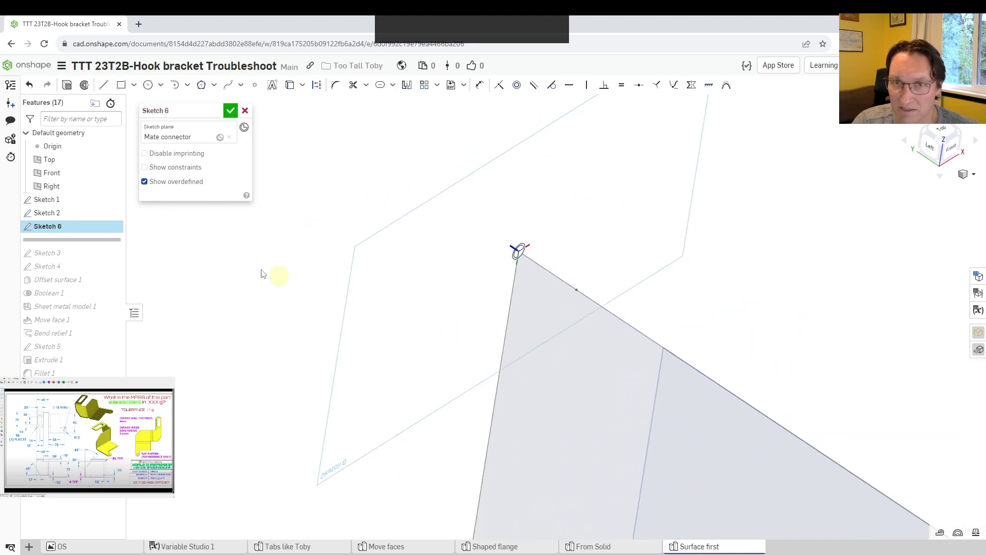
Edit the new sketch's mate connector and flip its primary axis
{"action": "left_click", "coordinate": [220, 142]}
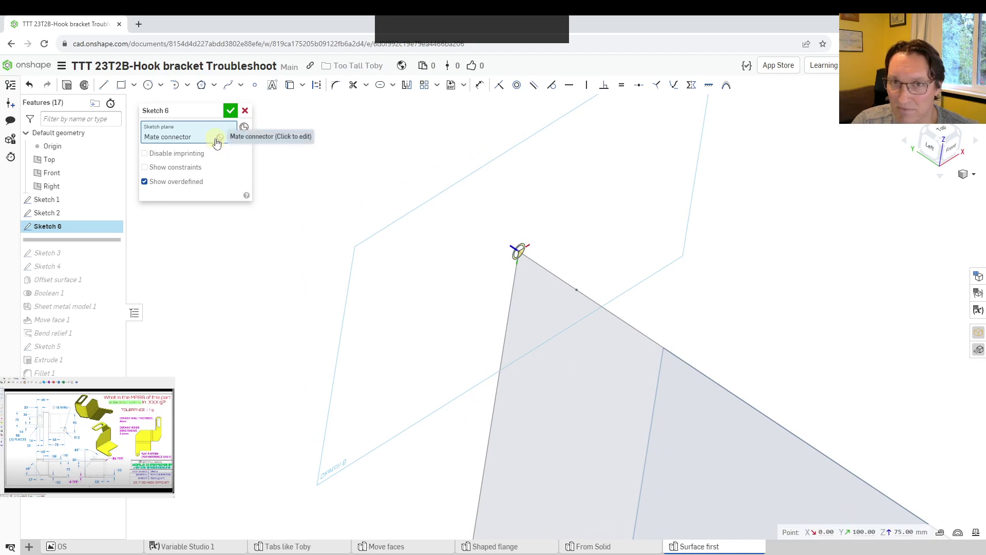
{"action": "left_click", "coordinate": [217, 138]}
{"action": "right_click_drag", "start_coordinate": [417, 177], "coordinate": [759, 170]}
{"action": "scroll", "coordinate": [862, 154], "scroll_direction": "up", "scroll_amount": 3}
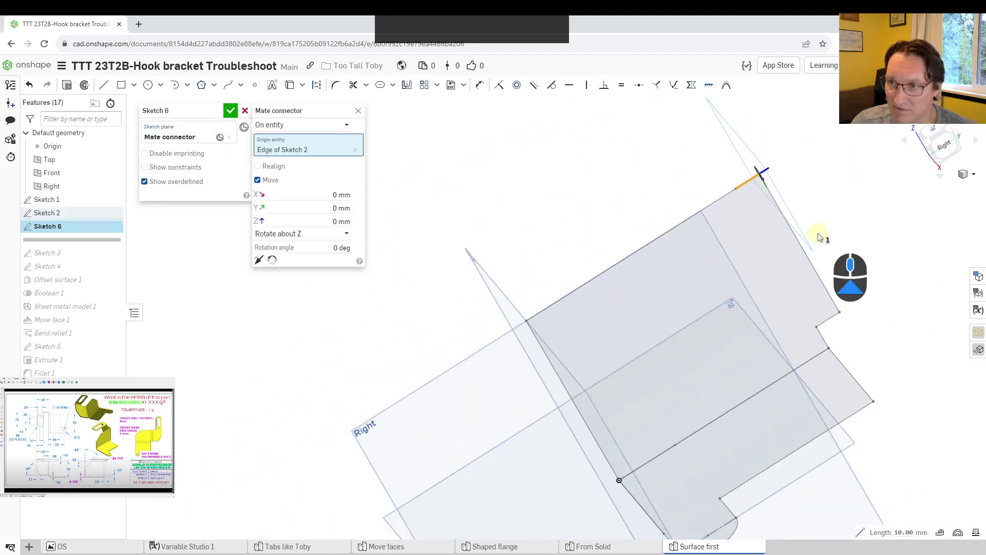
{"action": "middle_click_drag", "start_coordinate": [816, 233], "coordinate": [658, 245]}
{"action": "right_click_drag", "start_coordinate": [751, 149], "coordinate": [763, 198]}
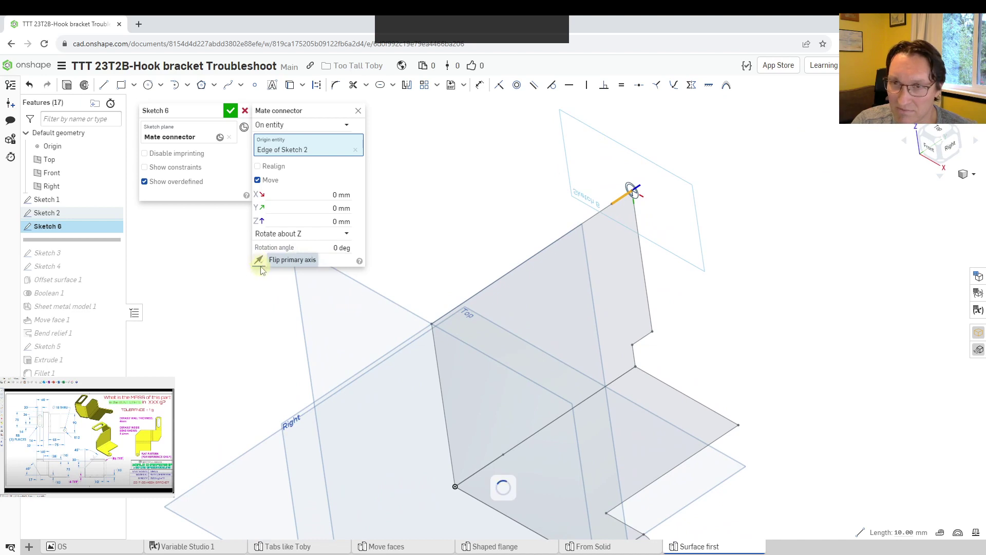
{"action": "scroll", "coordinate": [618, 200], "scroll_direction": "down", "scroll_amount": 4}
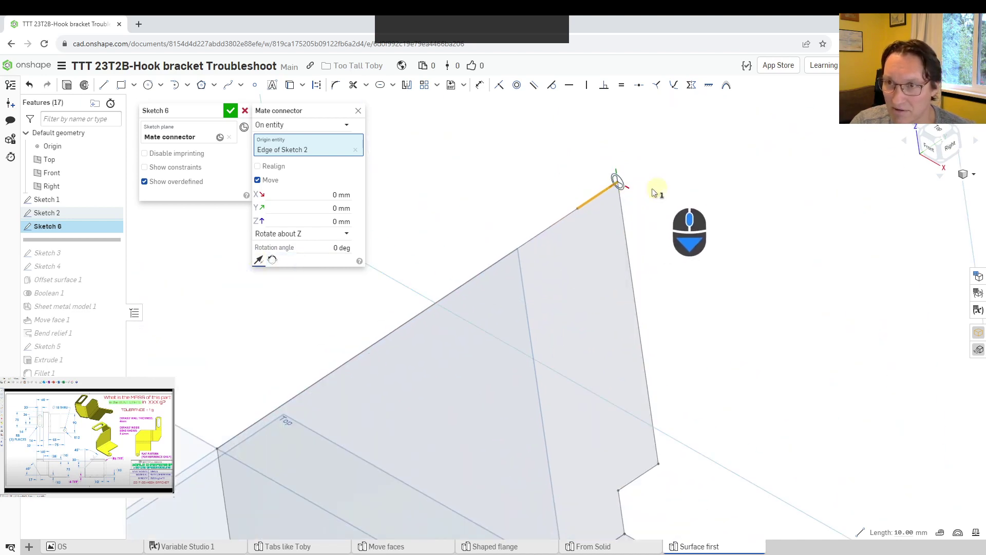
{"action": "scroll", "coordinate": [385, 153], "scroll_direction": "up", "scroll_amount": 3}
Try to start a corner rectangle at the mate connector, then reselect the Sketch 2 corner as its origin and close the connector settings
{"action": "left_click", "coordinate": [120, 85]}
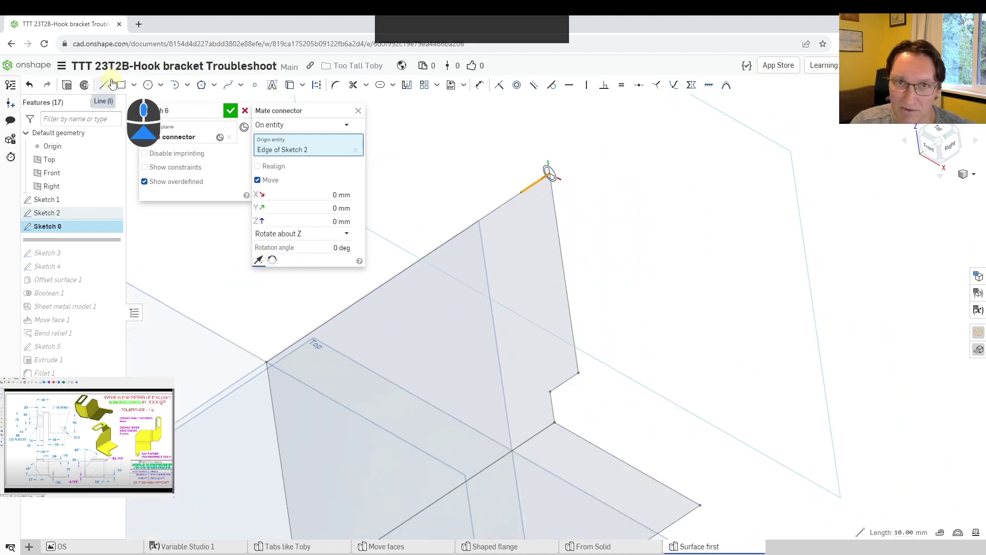
{"action": "left_click", "coordinate": [548, 174]}
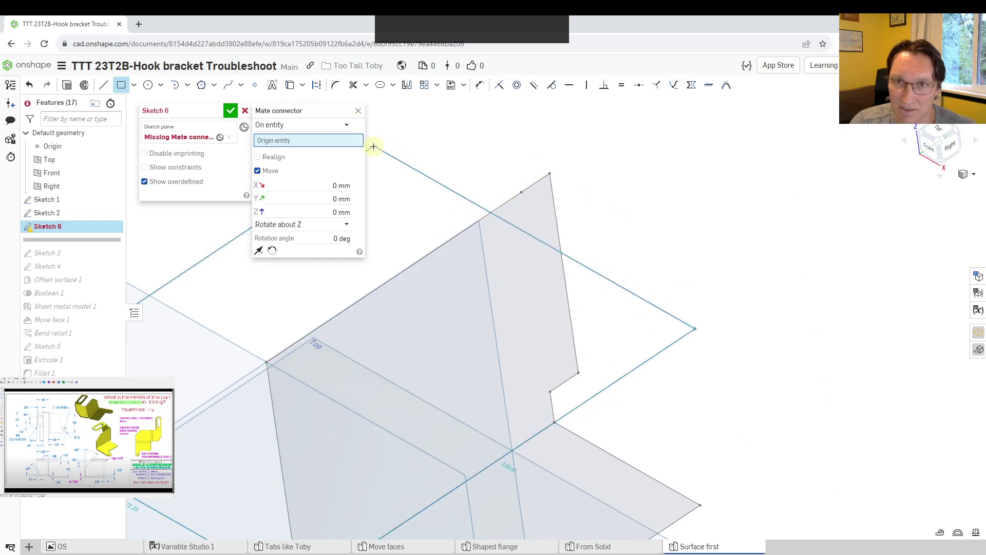
{"action": "scroll", "coordinate": [549, 179], "scroll_direction": "down", "scroll_amount": 2}
{"action": "left_click", "coordinate": [549, 177]}
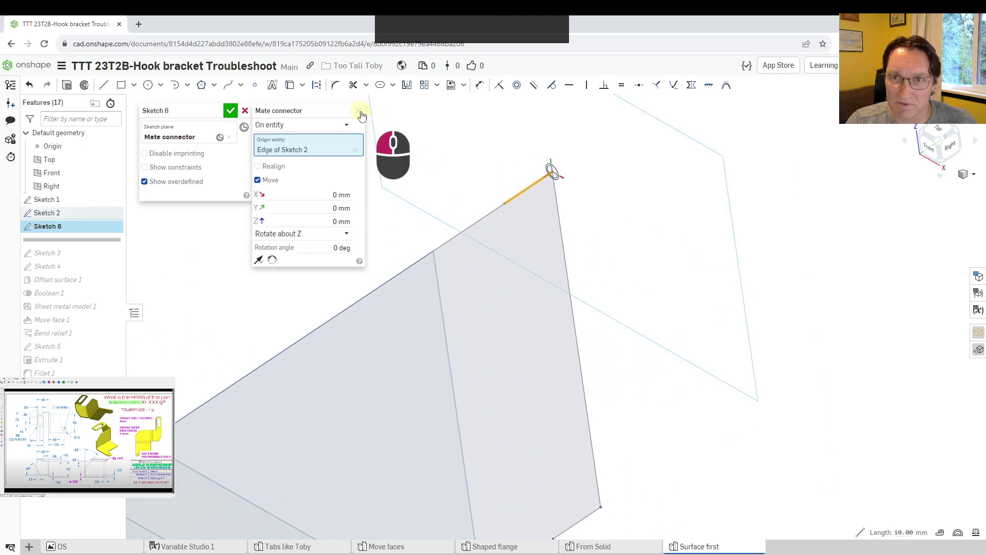
{"action": "left_click", "coordinate": [359, 112]}
{"action": "left_click", "coordinate": [262, 318]}
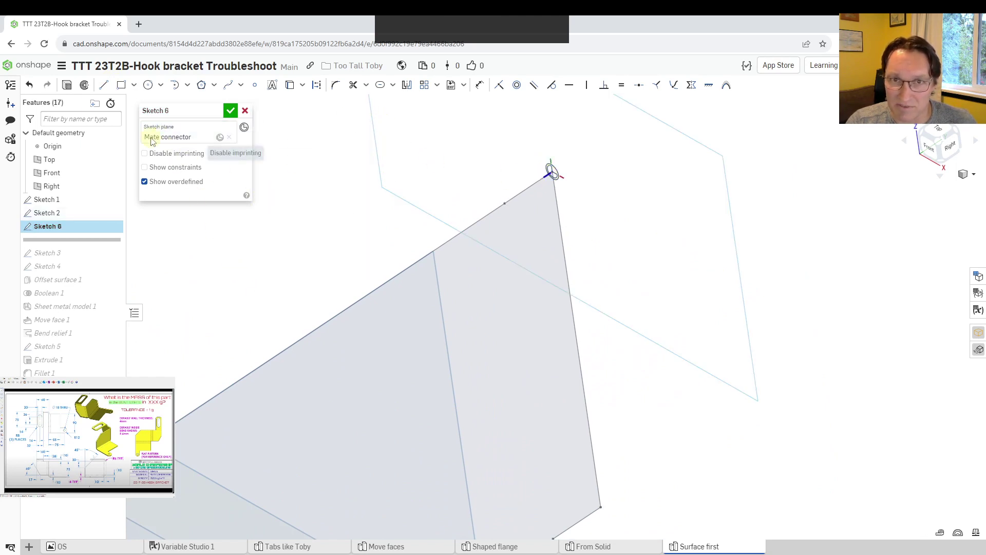
Draw a corner rectangle spanning the upright profile's outer vertical edge, then cancel the new sketch
{"action": "left_click", "coordinate": [554, 180]}
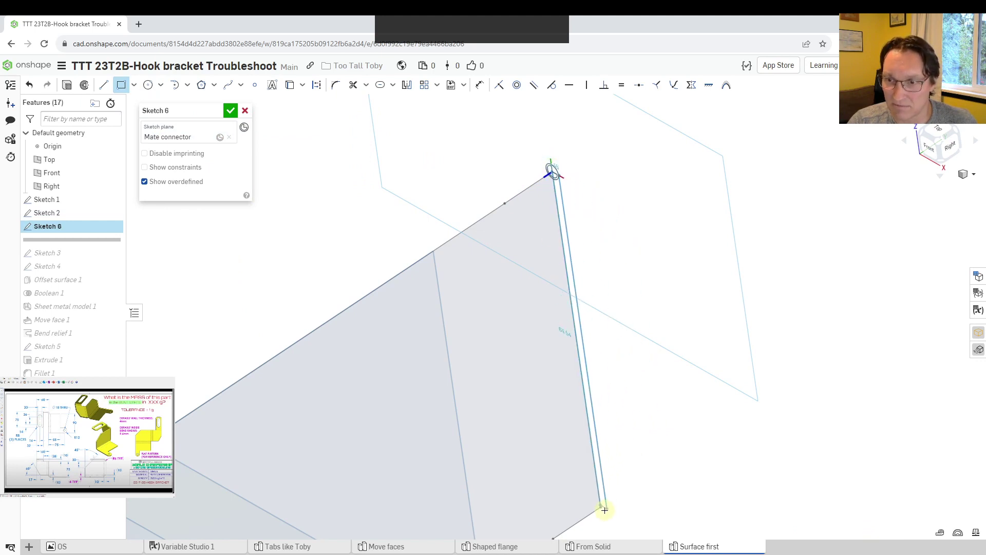
{"action": "left_click", "coordinate": [479, 438]}
{"action": "scroll", "coordinate": [639, 334], "scroll_direction": "down", "scroll_amount": 5}
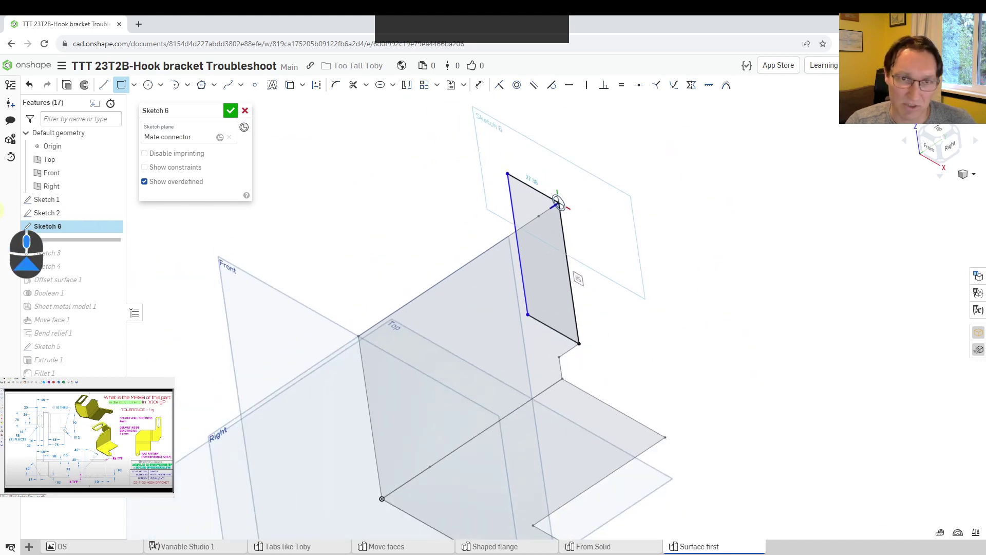
{"action": "left_click", "coordinate": [245, 110]}
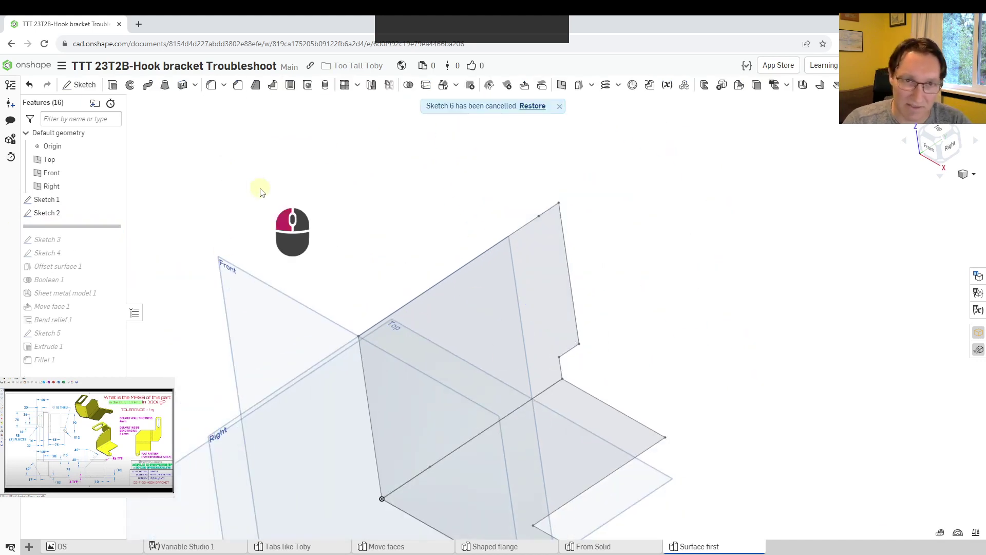
Roll the history forward through Sketch 3 again, open it to check how its profile meets the upright's corner, and accept it
{"action": "left_click_drag", "start_coordinate": [83, 226], "coordinate": [86, 247]}
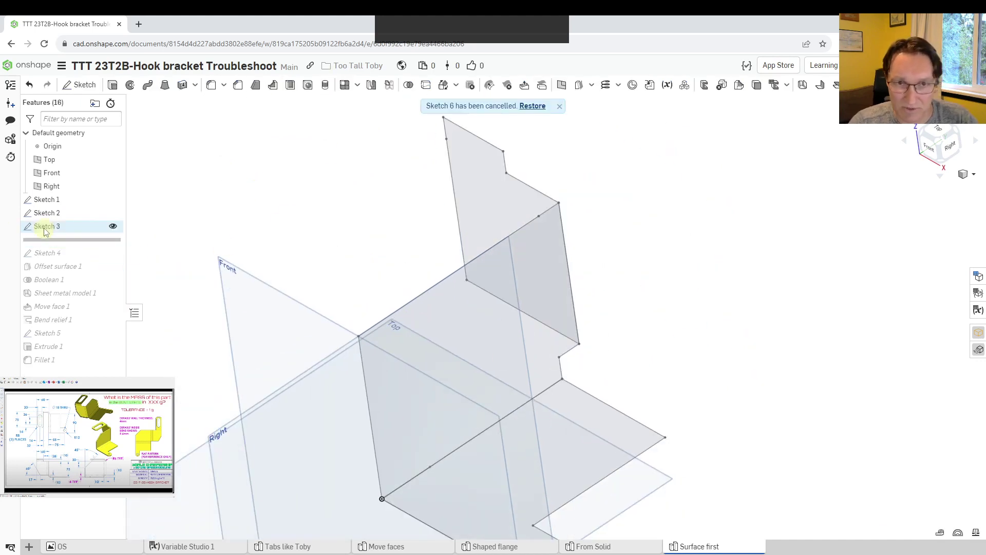
{"action": "double_click", "coordinate": [82, 228]}
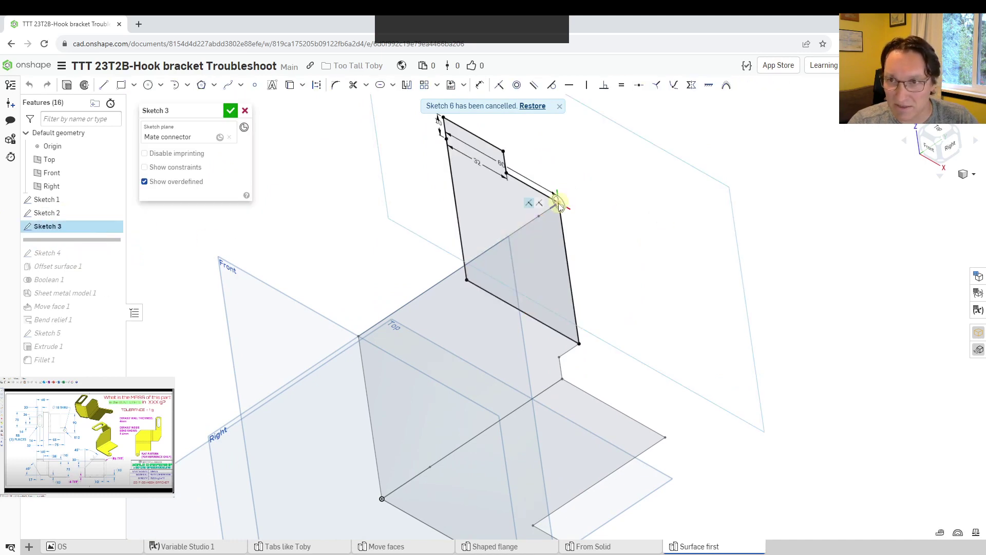
{"action": "left_click", "coordinate": [231, 111]}
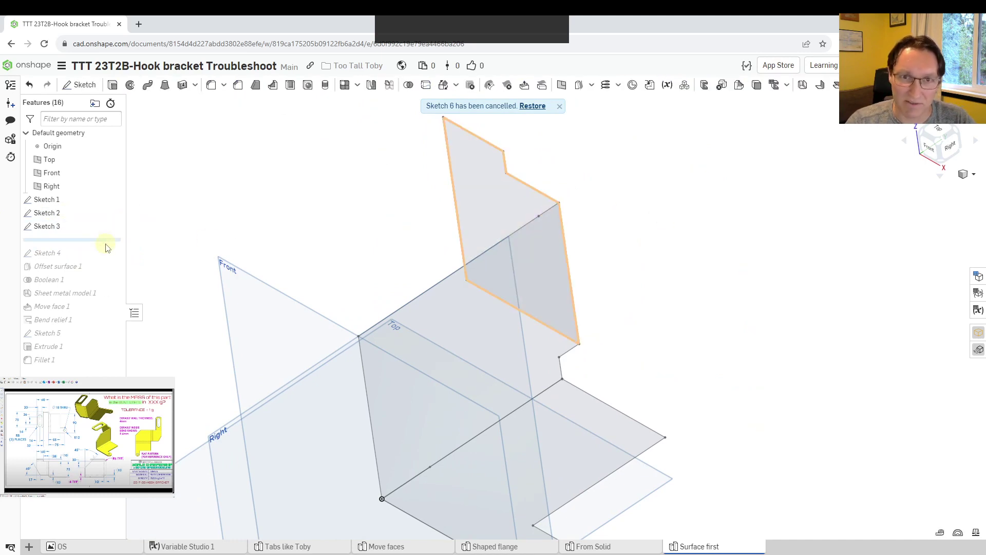
Roll the history forward through Sketch 4 and Offset surface 1, open the offset surface to review its sketch faces and offset, and accept it
{"action": "left_click_drag", "start_coordinate": [107, 247], "coordinate": [98, 266]}
{"action": "left_click", "coordinate": [65, 240]}
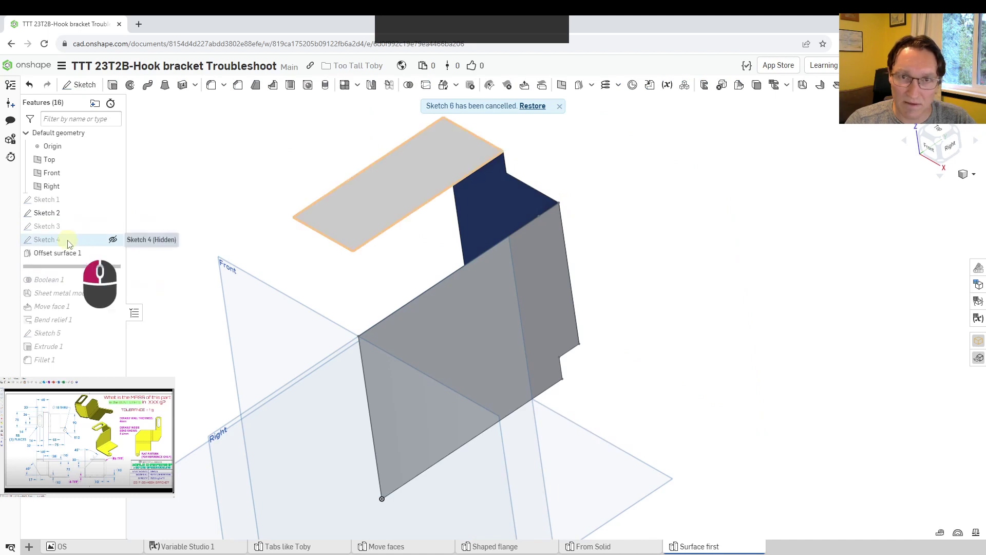
{"action": "left_click", "coordinate": [283, 162]}
{"action": "mouse_move", "coordinate": [283, 161]}
{"action": "right_mouse_down"}
{"action": "mouse_move", "coordinate": [270, 136]}
{"action": "mouse_move", "coordinate": [279, 158]}
{"action": "right_mouse_up"}
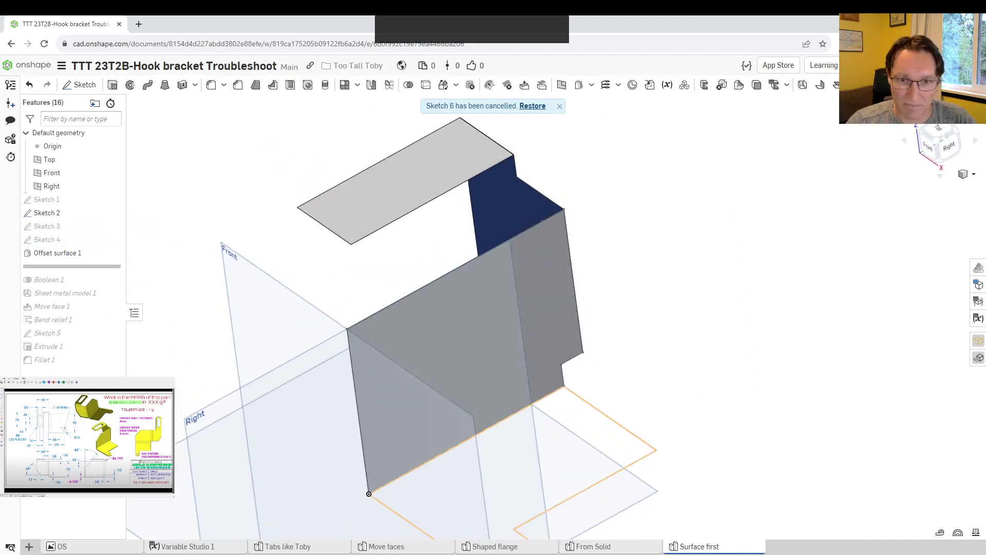
{"action": "right_click_drag", "start_coordinate": [488, 386], "coordinate": [607, 216]}
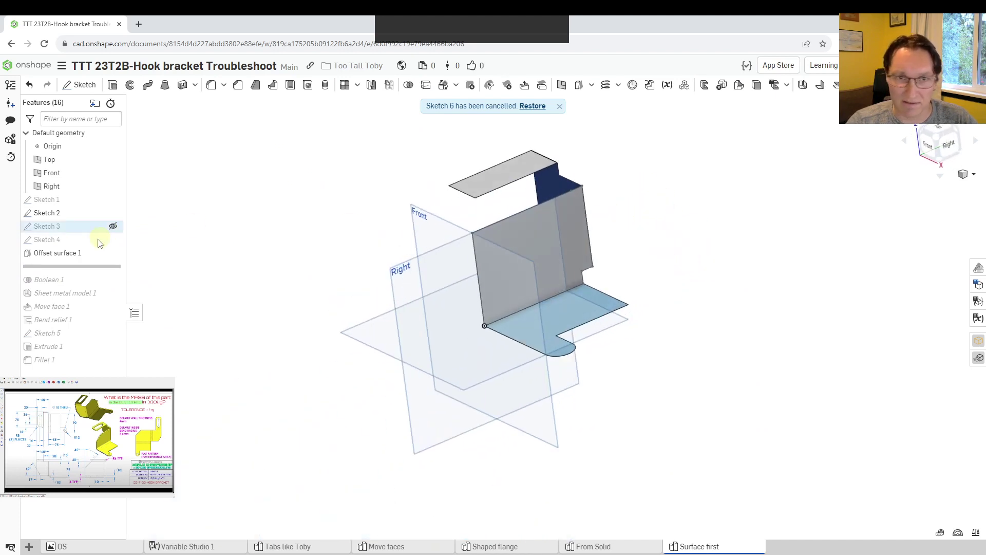
{"action": "double_click", "coordinate": [72, 256]}
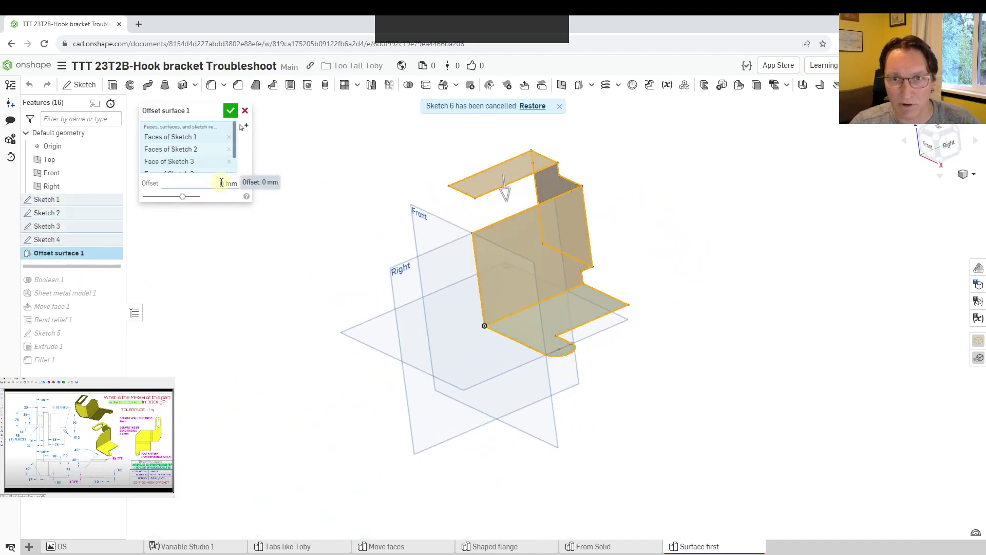
{"action": "right_click_drag", "start_coordinate": [493, 248], "coordinate": [777, 302]}
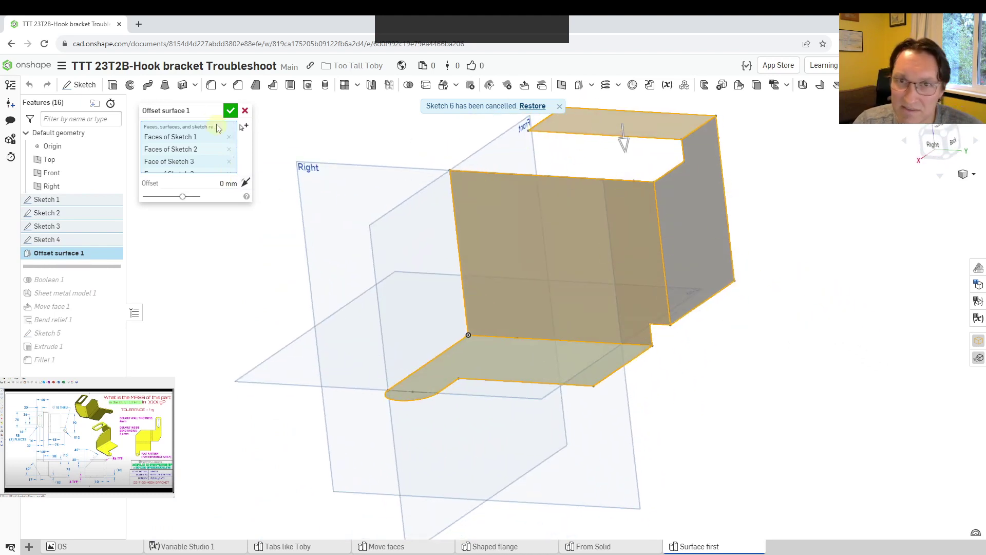
{"action": "left_click", "coordinate": [231, 110]}
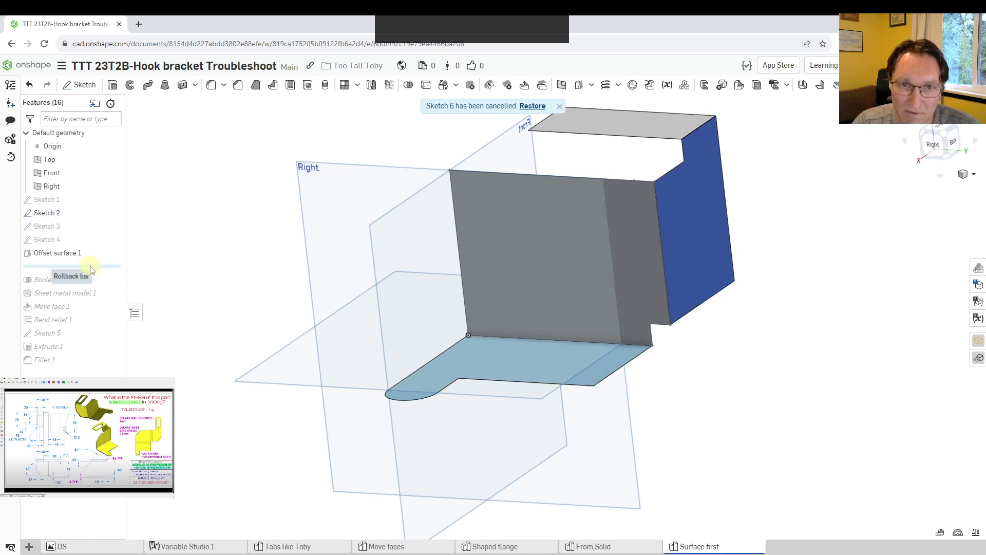
Roll the history forward through Boolean 1 and Sheet metal model 1, open the sheet metal model to review its thickened faces and bends, and accept it
{"action": "left_click_drag", "start_coordinate": [67, 266], "coordinate": [90, 280]}
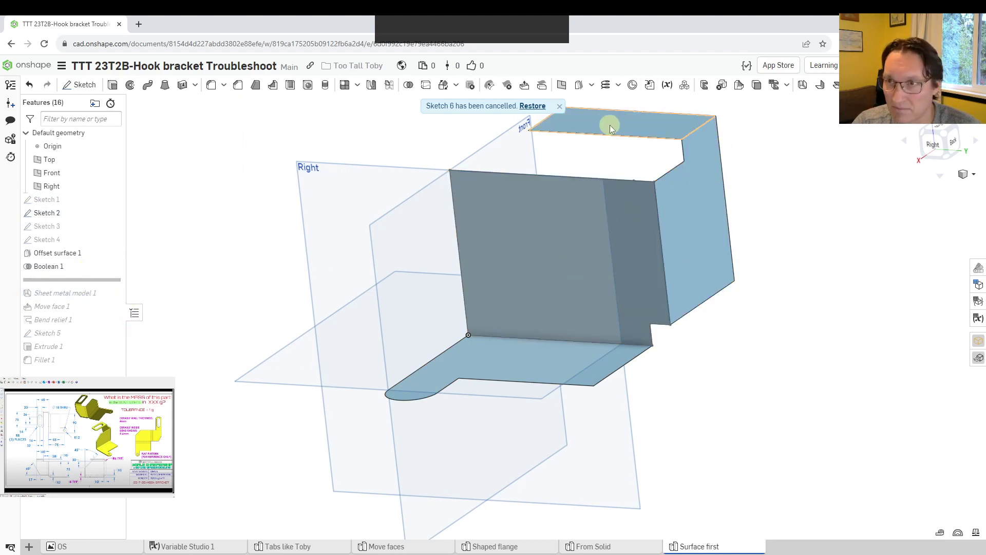
{"action": "mouse_move", "coordinate": [609, 125]}
{"action": "right_mouse_down"}
{"action": "mouse_move", "coordinate": [709, 137]}
{"action": "mouse_move", "coordinate": [705, 193]}
{"action": "mouse_move", "coordinate": [699, 143]}
{"action": "mouse_move", "coordinate": [546, 233]}
{"action": "mouse_move", "coordinate": [520, 238]}
{"action": "mouse_move", "coordinate": [594, 187]}
{"action": "mouse_move", "coordinate": [630, 137]}
{"action": "mouse_move", "coordinate": [482, 236]}
{"action": "right_mouse_up"}
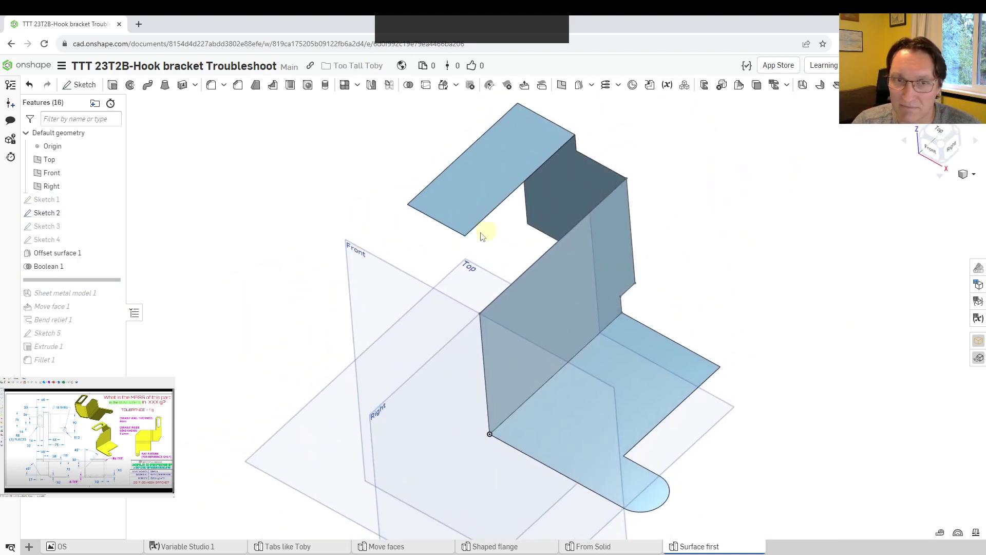
{"action": "left_click_drag", "start_coordinate": [114, 279], "coordinate": [111, 293]}
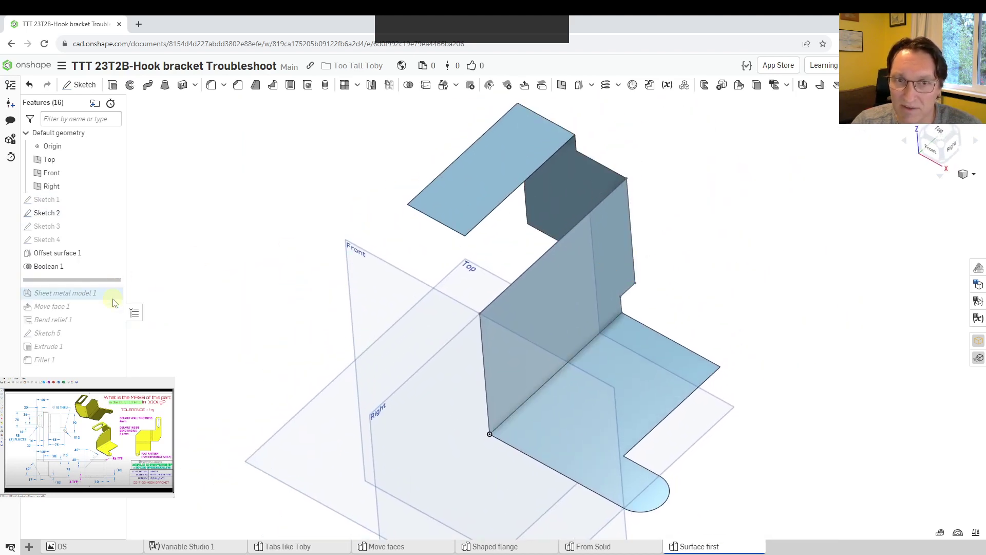
{"action": "left_click", "coordinate": [65, 282]}
{"action": "double_click", "coordinate": [64, 281]}
{"action": "right_click_drag", "start_coordinate": [352, 205], "coordinate": [353, 193]}
{"action": "right_click_drag", "start_coordinate": [413, 224], "coordinate": [482, 220]}
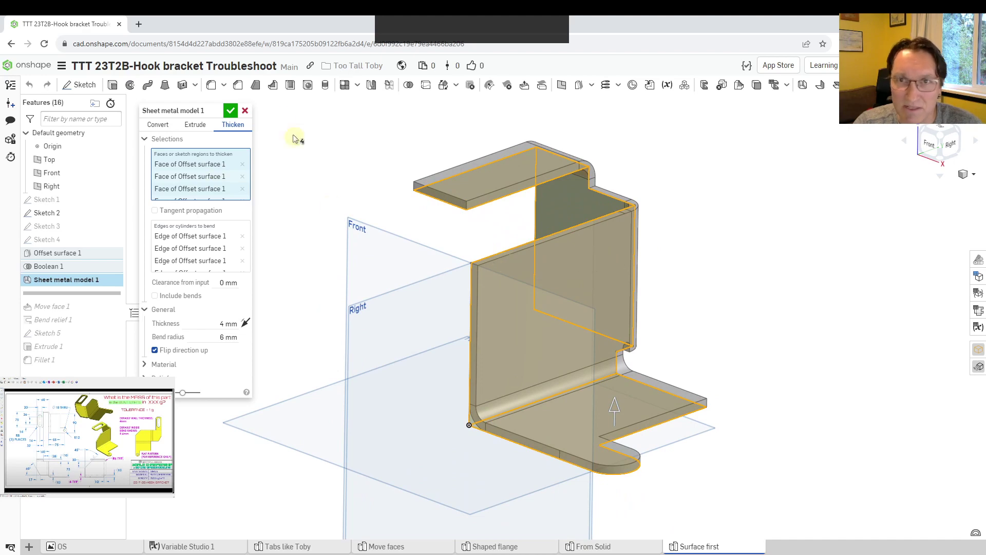
{"action": "left_click", "coordinate": [231, 112]}
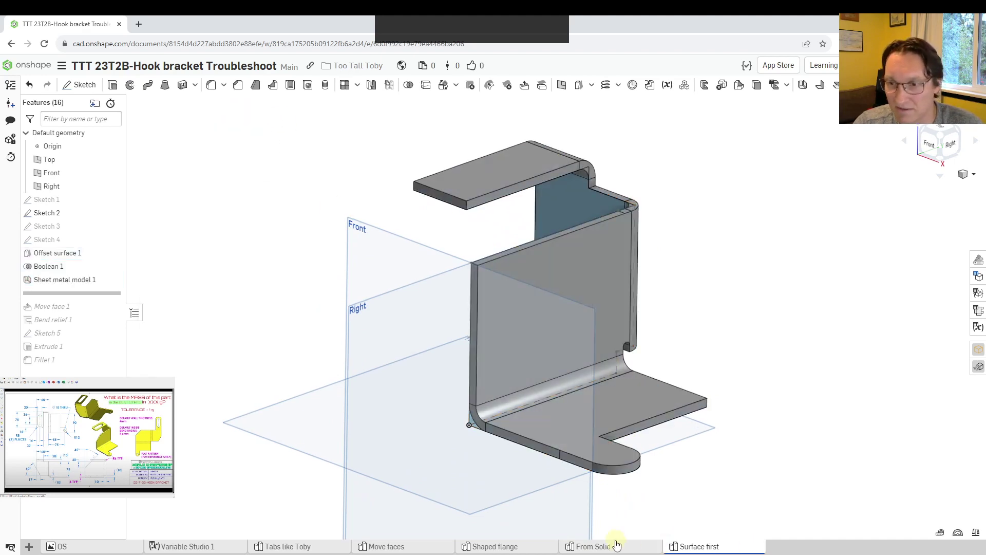
Glance at the From Solid version, return to Surface first, and examine the thickened bracket's hook flange, rear wall and bends from several sides
{"action": "left_click", "coordinate": [616, 545]}
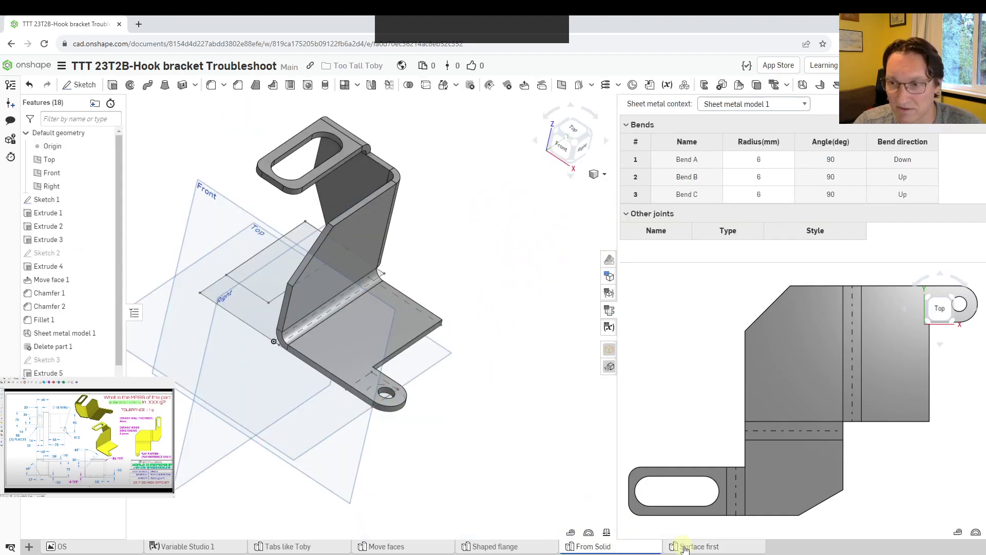
{"action": "left_click", "coordinate": [685, 547]}
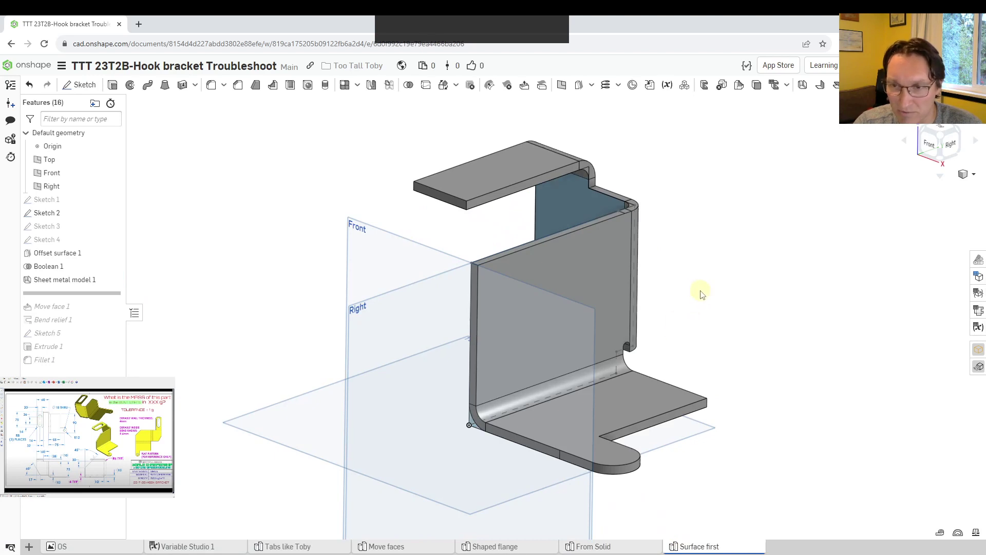
{"action": "right_click_drag", "start_coordinate": [702, 293], "coordinate": [689, 314]}
{"action": "scroll", "coordinate": [584, 250], "scroll_direction": "down", "scroll_amount": 4}
{"action": "right_click_drag", "start_coordinate": [615, 239], "coordinate": [631, 225]}
{"action": "scroll", "coordinate": [572, 240], "scroll_direction": "up", "scroll_amount": 4}
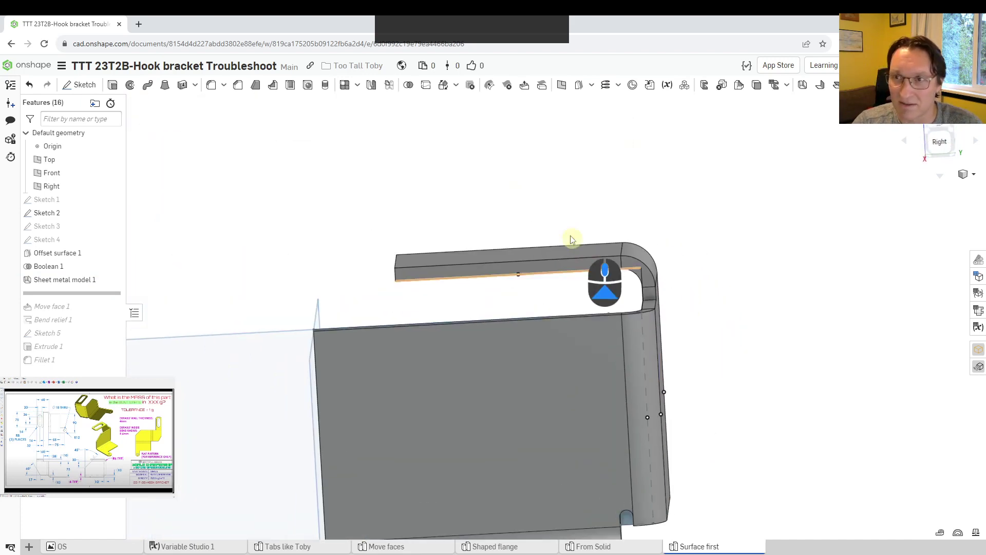
{"action": "right_click_drag", "start_coordinate": [572, 239], "coordinate": [347, 333]}
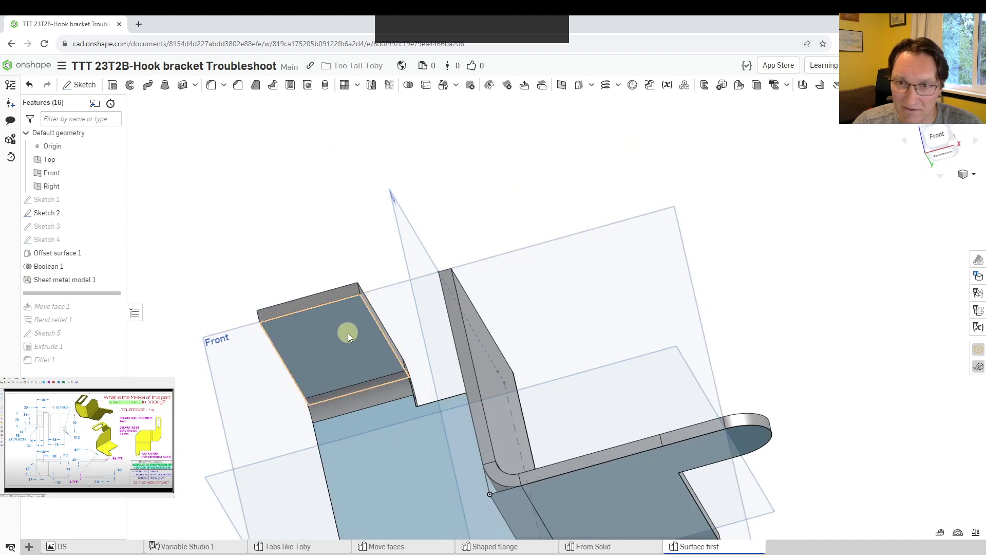
{"action": "right_click_drag", "start_coordinate": [388, 413], "coordinate": [432, 470]}
{"action": "middle_click_drag", "start_coordinate": [433, 452], "coordinate": [487, 261]}
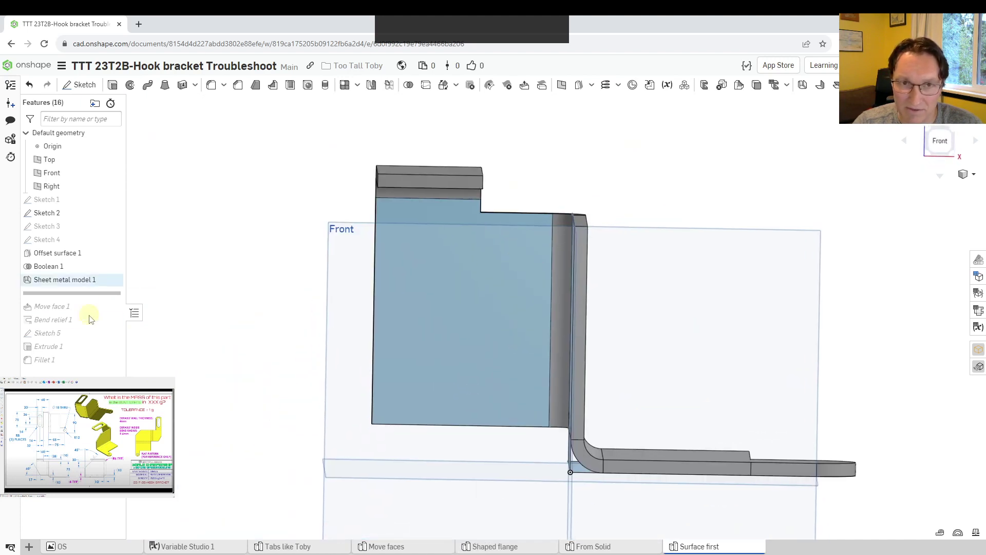
{"action": "right_click_drag", "start_coordinate": [149, 278], "coordinate": [476, 56]}
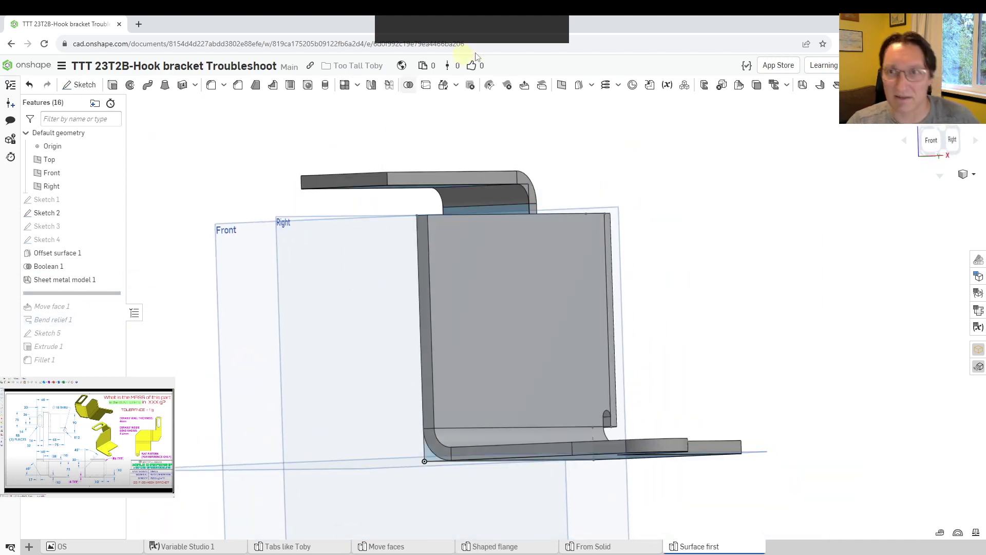
Add a Move face that offsets the outer faces of the hook flange and rear wall inward by a blind distance of #Thk
{"action": "left_click", "coordinate": [524, 87]}
{"action": "right_click_drag", "start_coordinate": [464, 199], "coordinate": [438, 274]}
{"action": "left_click", "coordinate": [402, 311]}
{"action": "right_click_drag", "start_coordinate": [400, 308], "coordinate": [396, 216]}
{"action": "left_click", "coordinate": [383, 154]}
{"action": "right_click_drag", "start_coordinate": [384, 154], "coordinate": [288, 198]}
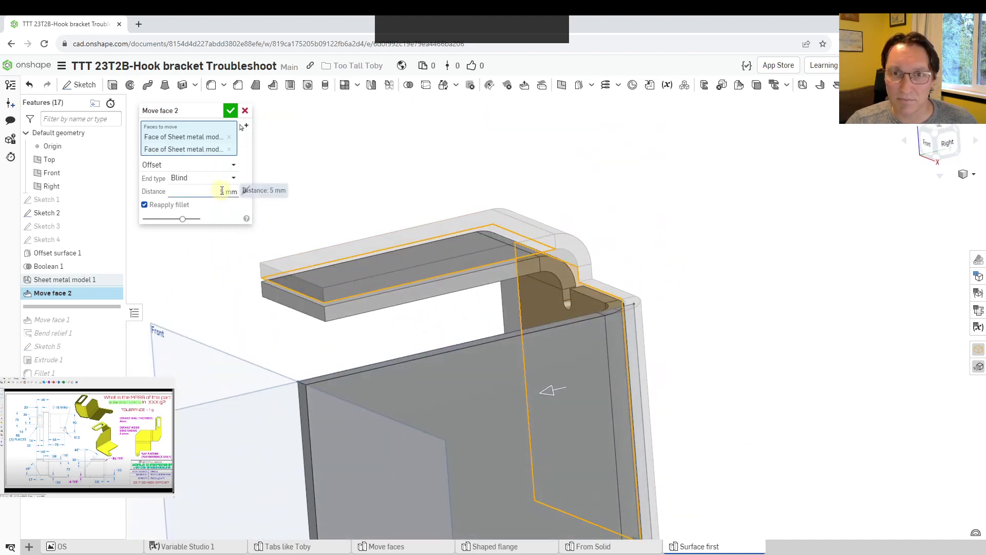
{"action": "key", "text": "BackSpace"}
{"action": "key", "text": "BackSpace"}
{"action": "key", "text": "BackSpace"}
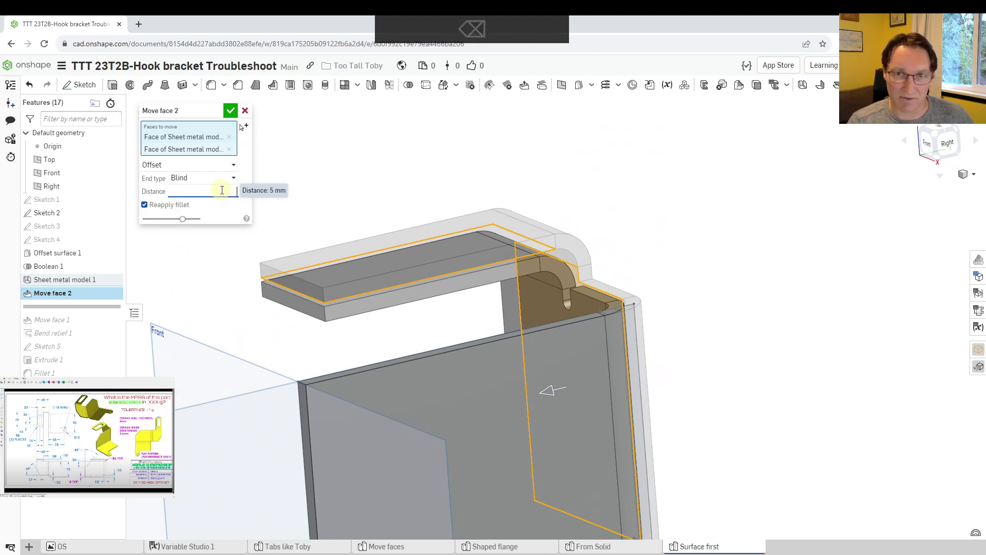
{"action": "type", "text": "th"}
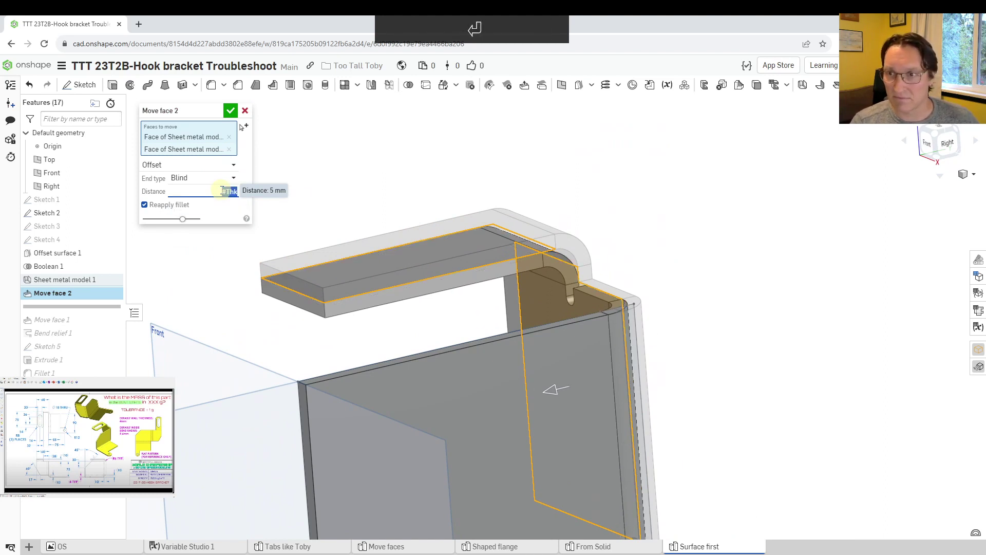
{"action": "left_click", "coordinate": [233, 115]}
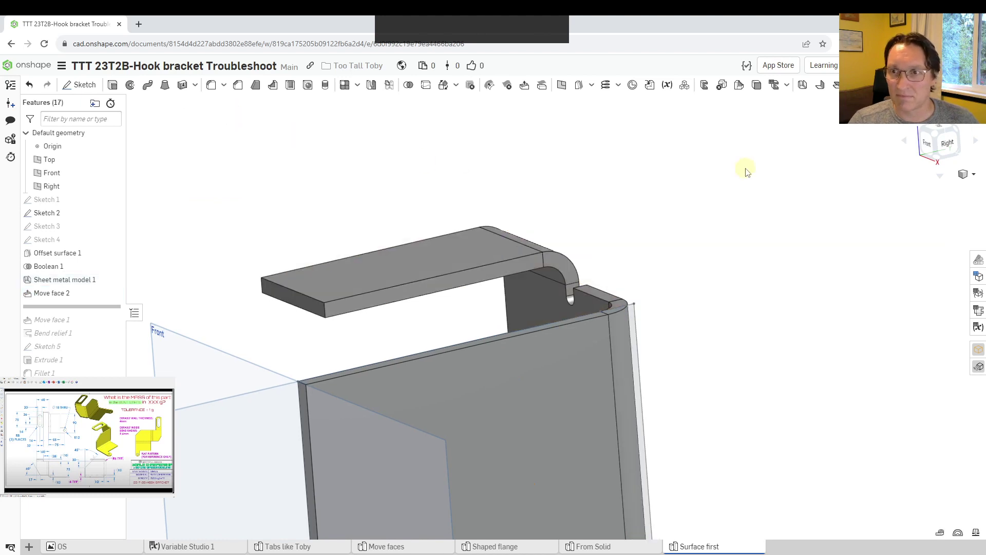
Inspect the shifted hook flange and rear wall, and delete the Move face 2 feature
{"action": "right_click_drag", "start_coordinate": [743, 170], "coordinate": [687, 224]}
{"action": "scroll", "coordinate": [716, 338], "scroll_direction": "up", "scroll_amount": 3}
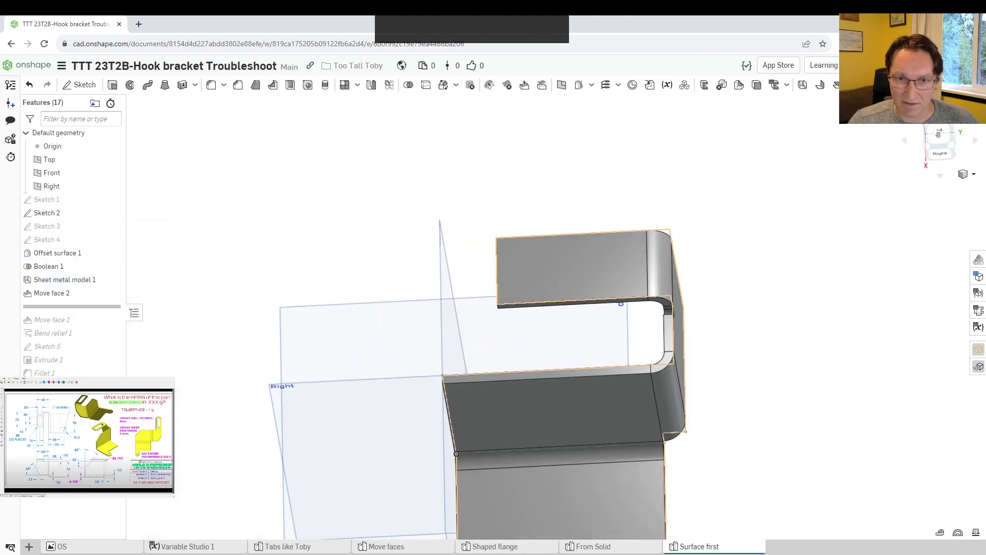
{"action": "right_click_drag", "start_coordinate": [645, 346], "coordinate": [209, 282]}
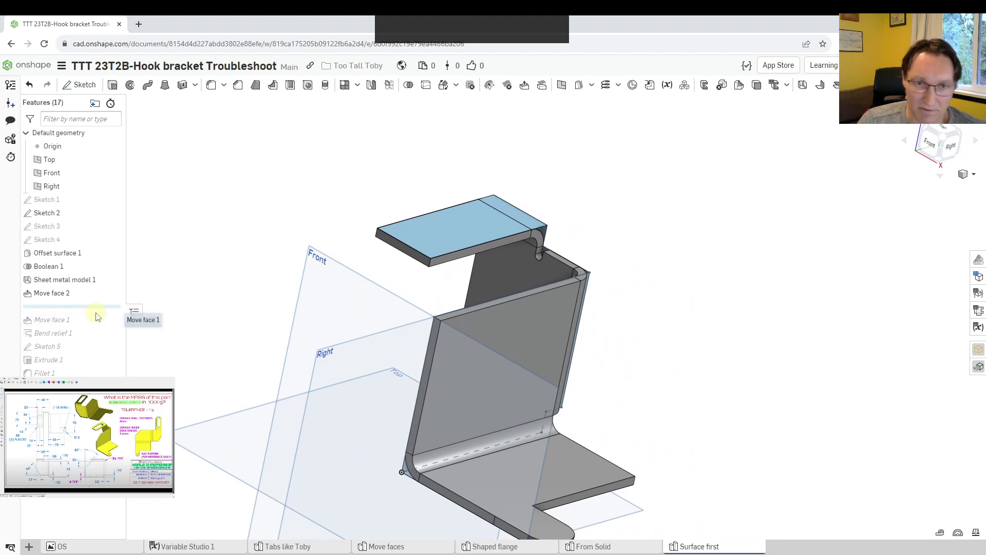
{"action": "left_click", "coordinate": [100, 294]}
{"action": "key", "text": "Delete"}
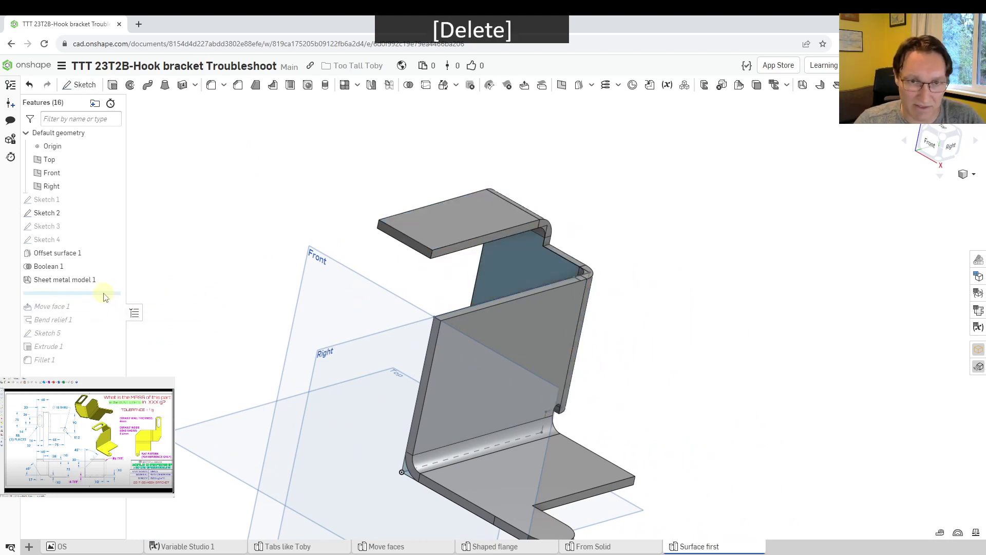
Roll the history through Move face 1 and Bend relief 1, comparing the hook bend's corner with and without the bend relief
{"action": "left_click_drag", "start_coordinate": [104, 293], "coordinate": [103, 324]}
{"action": "right_click_drag", "start_coordinate": [185, 306], "coordinate": [128, 294]}
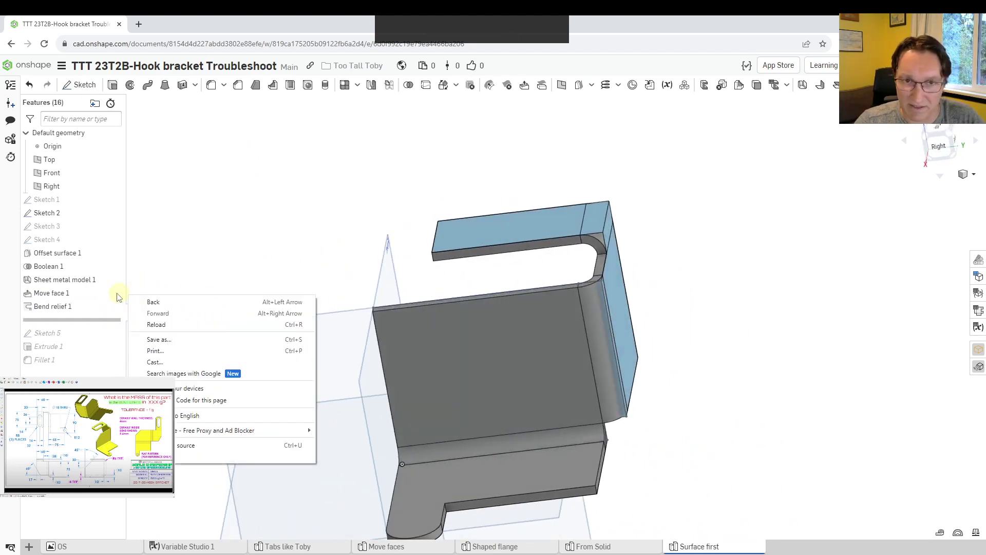
{"action": "left_click", "coordinate": [301, 235]}
{"action": "left_click_drag", "start_coordinate": [109, 323], "coordinate": [111, 303]}
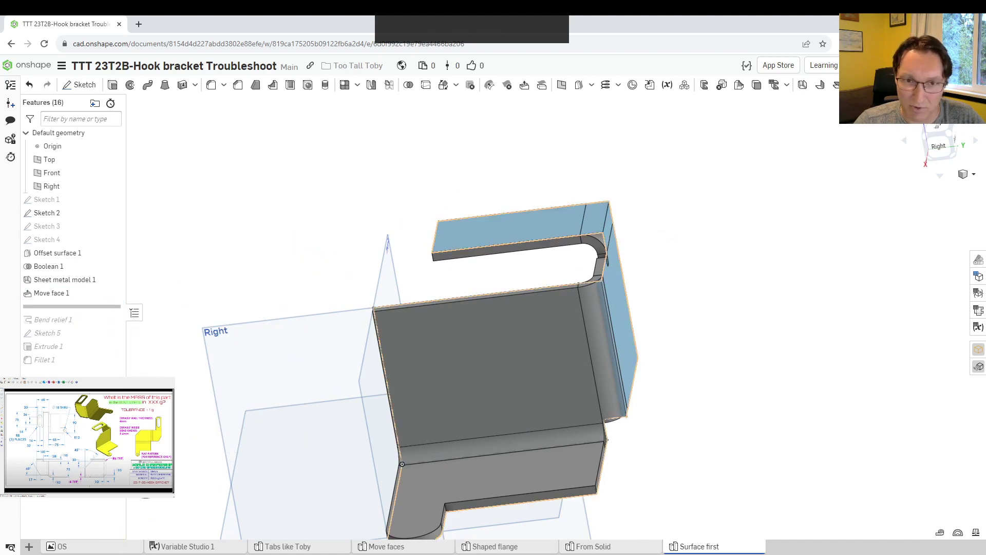
{"action": "scroll", "coordinate": [571, 242], "scroll_direction": "down", "scroll_amount": 3}
{"action": "right_click_drag", "start_coordinate": [565, 242], "coordinate": [134, 214]}
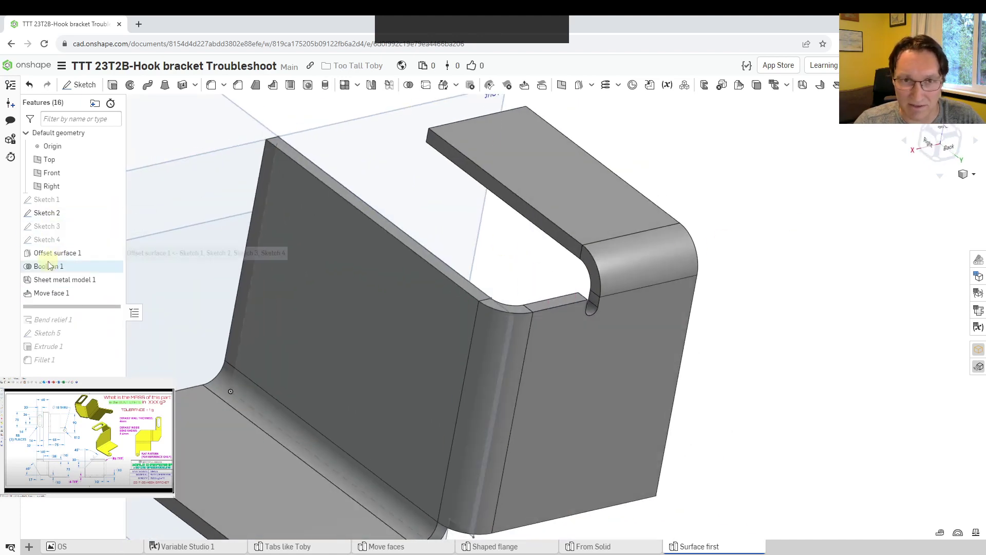
{"action": "left_click_drag", "start_coordinate": [88, 314], "coordinate": [91, 321]}
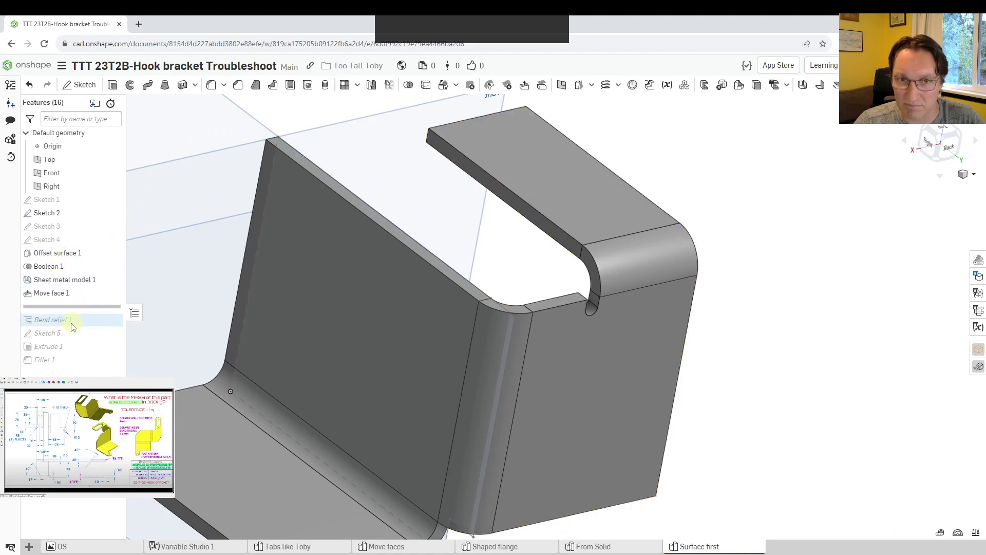
{"action": "left_click", "coordinate": [85, 307]}
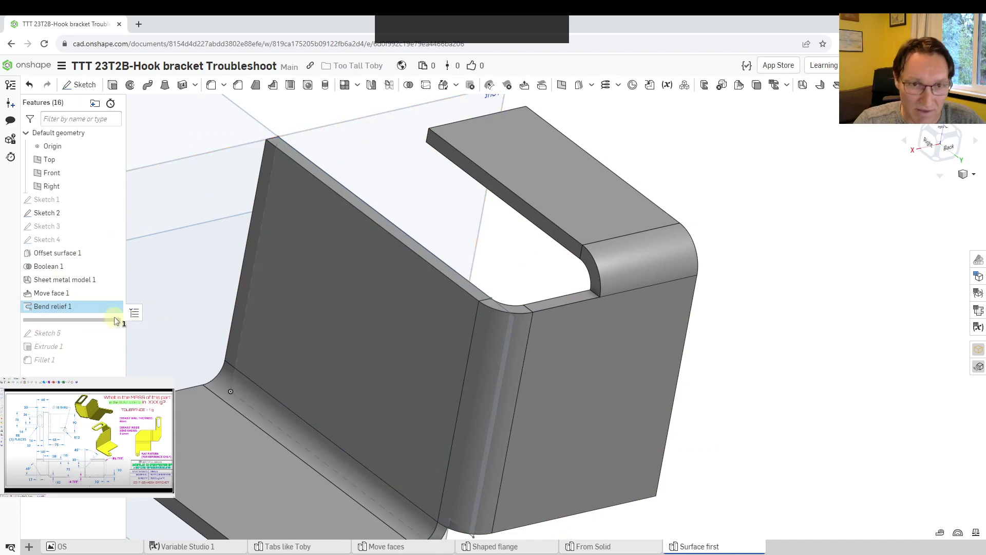
Set the default bend relief type of Sheet metal model 1 to Tear and accept the feature
{"action": "double_click", "coordinate": [70, 279]}
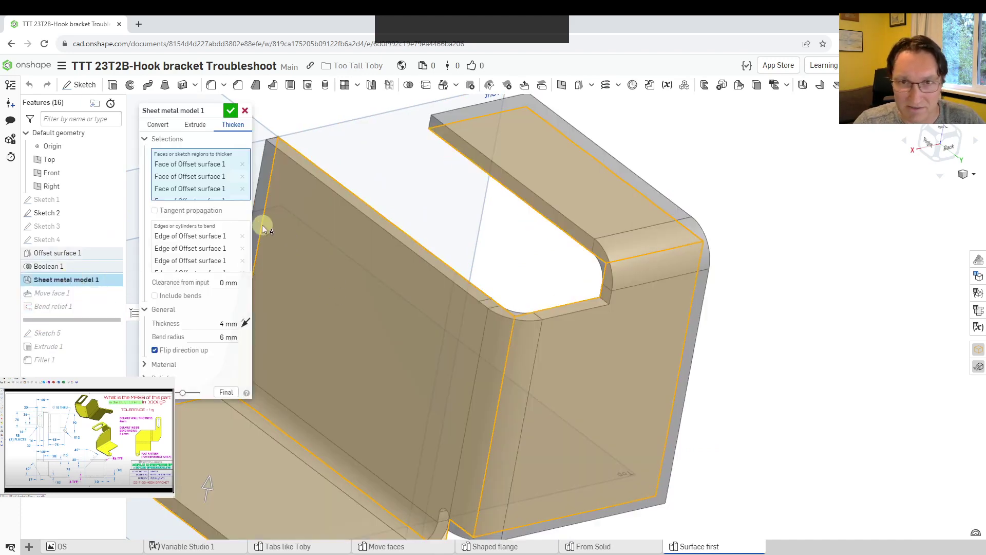
{"action": "left_click", "coordinate": [154, 377]}
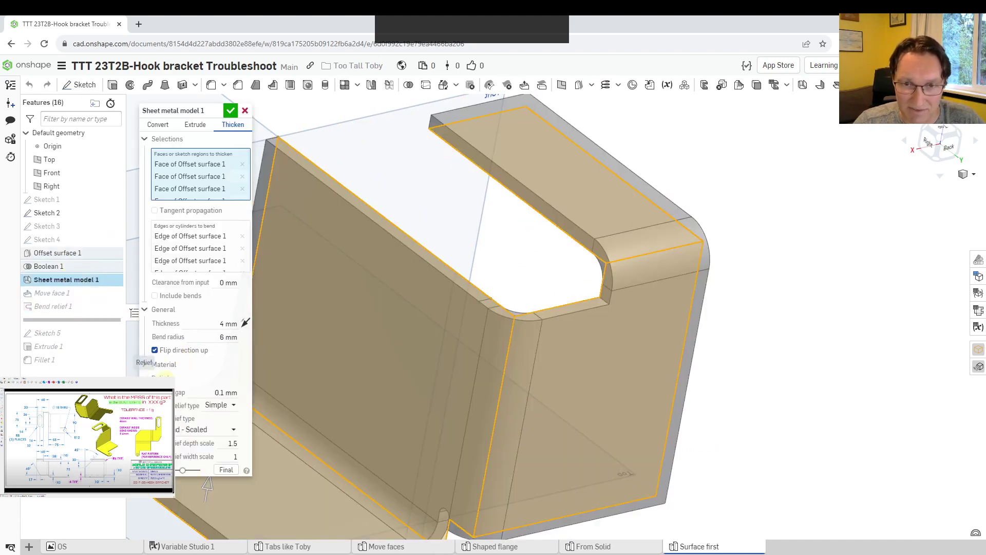
{"action": "left_click", "coordinate": [217, 432]}
{"action": "left_click", "coordinate": [179, 460]}
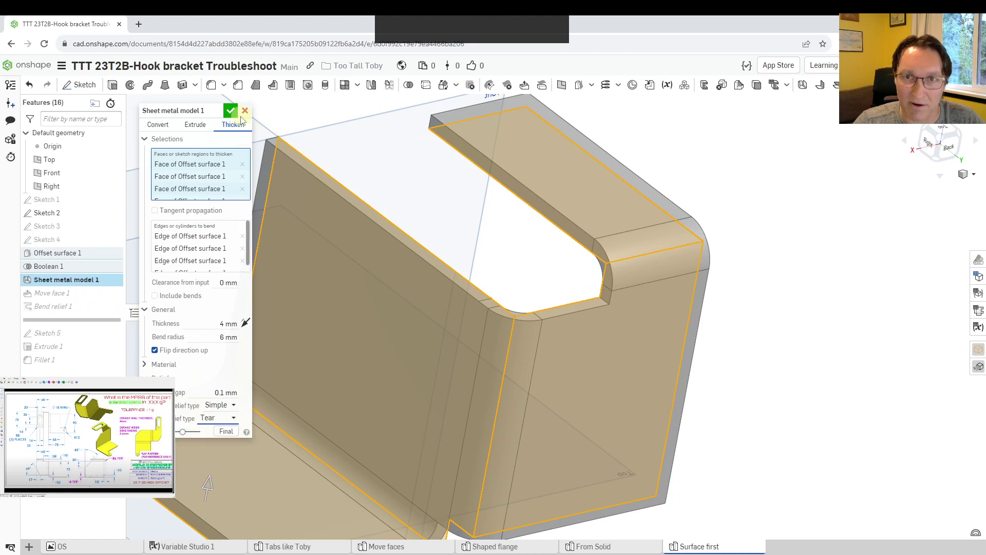
{"action": "left_click", "coordinate": [231, 111]}
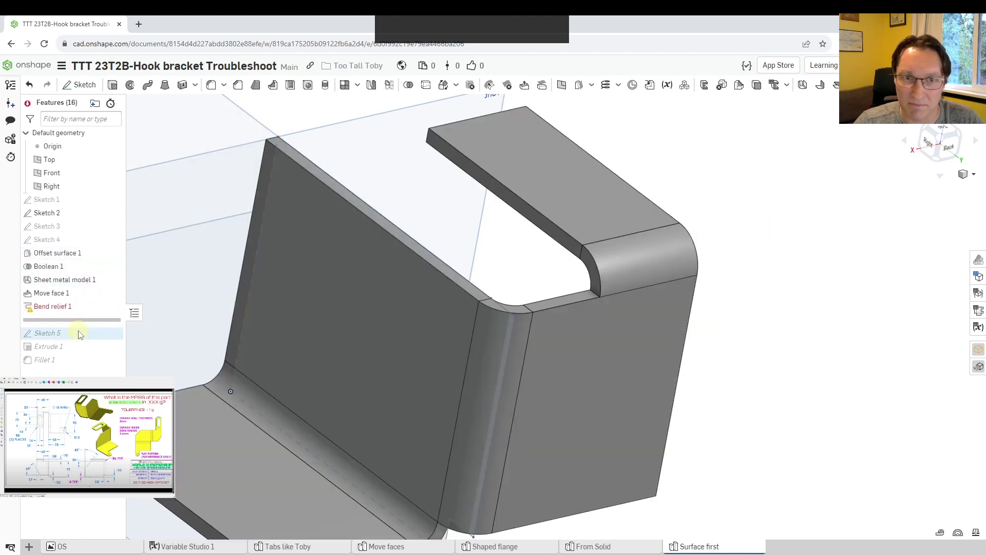
Replace the missing face reference in Bend relief 1 with the short edge where the hook bend meets the rear wall
{"action": "double_click", "coordinate": [57, 306]}
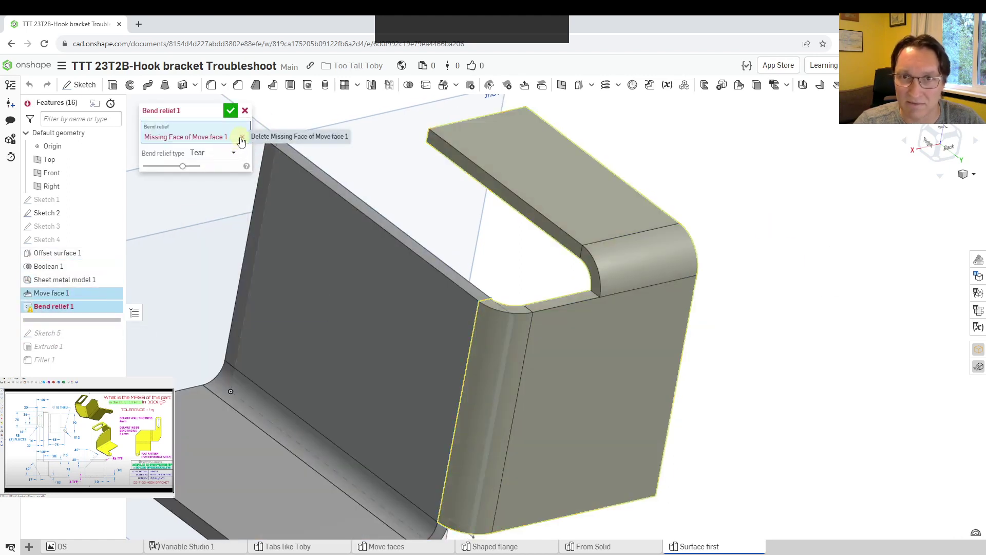
{"action": "left_click", "coordinate": [241, 138]}
{"action": "left_click", "coordinate": [596, 296]}
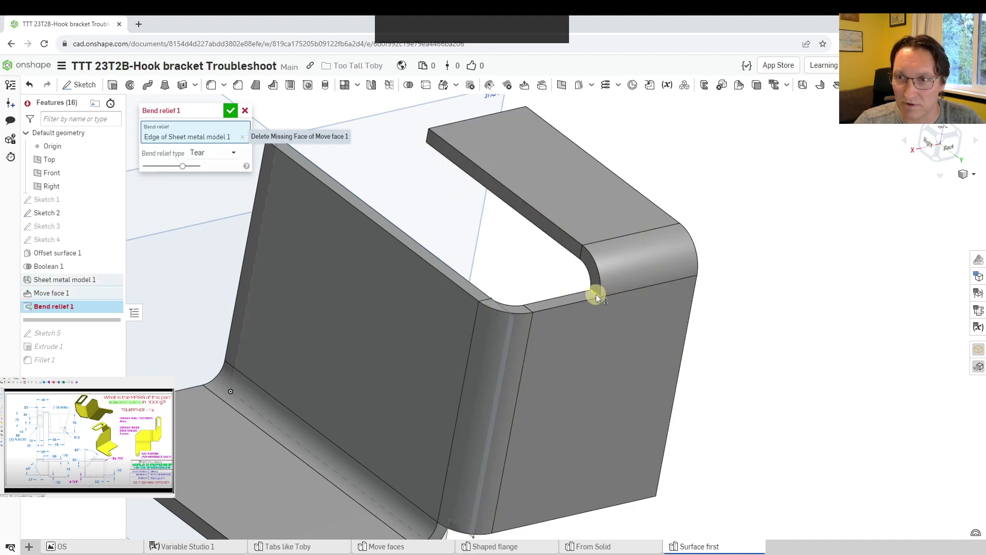
Try the Obround - Sized and Rectangle - Scaled types for Bend relief 1 at the hook bend's corner
{"action": "left_click", "coordinate": [211, 153]}
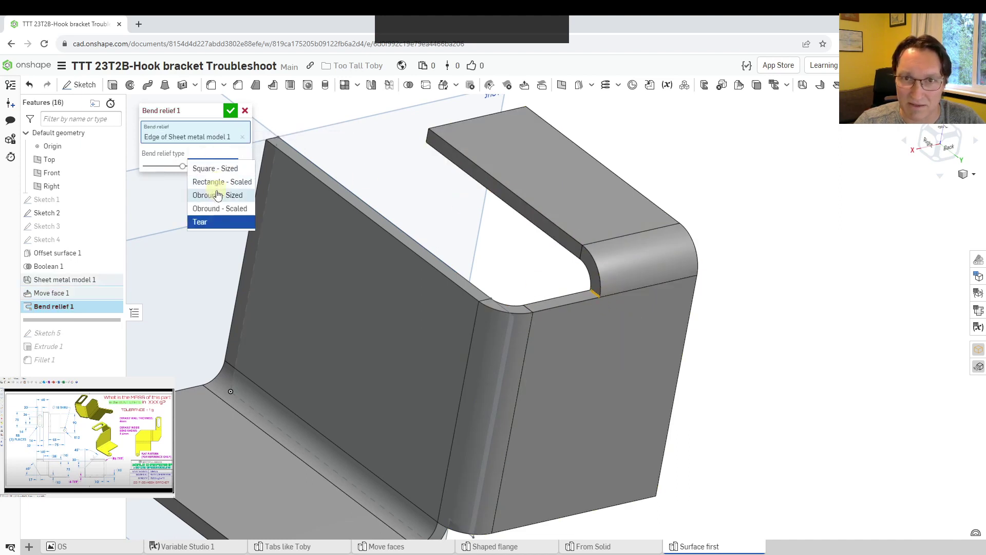
{"action": "left_click", "coordinate": [217, 196]}
{"action": "scroll", "coordinate": [652, 328], "scroll_direction": "down", "scroll_amount": 5}
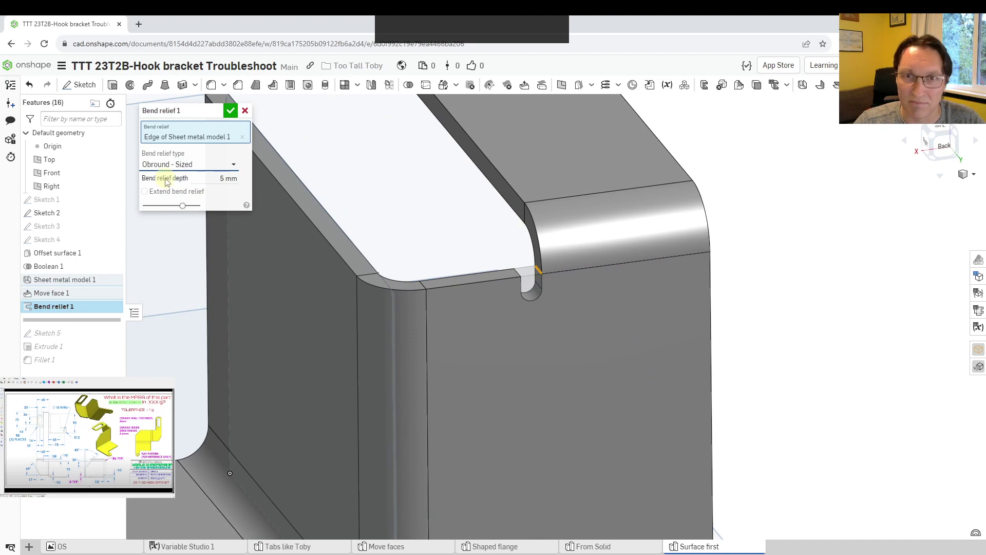
{"action": "left_click", "coordinate": [178, 164]}
{"action": "left_click", "coordinate": [187, 192]}
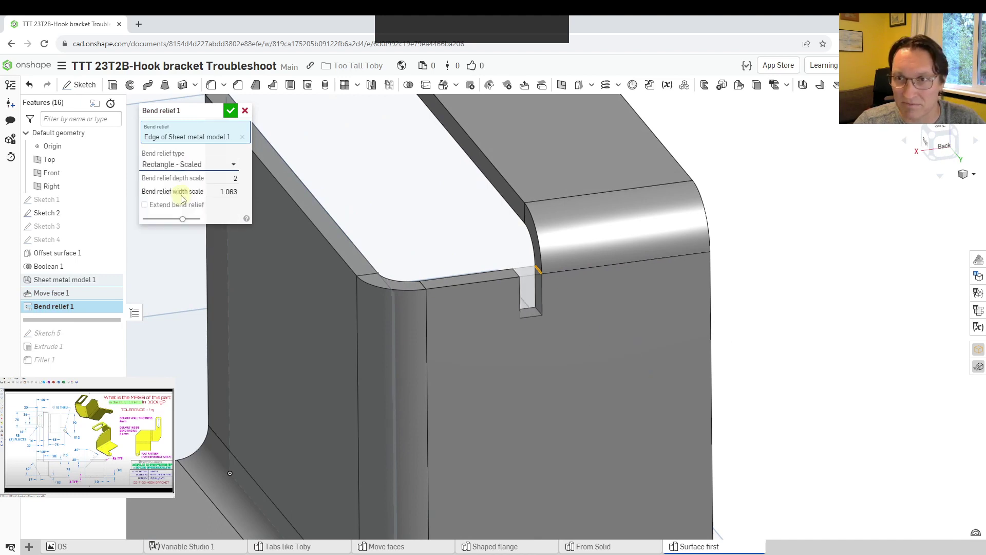
Try Square - Sized with different relief extension and depth settings, followed by Obround - Scaled, and cancel the Bend relief 1 edit
{"action": "left_click", "coordinate": [182, 166]}
{"action": "left_click", "coordinate": [148, 181]}
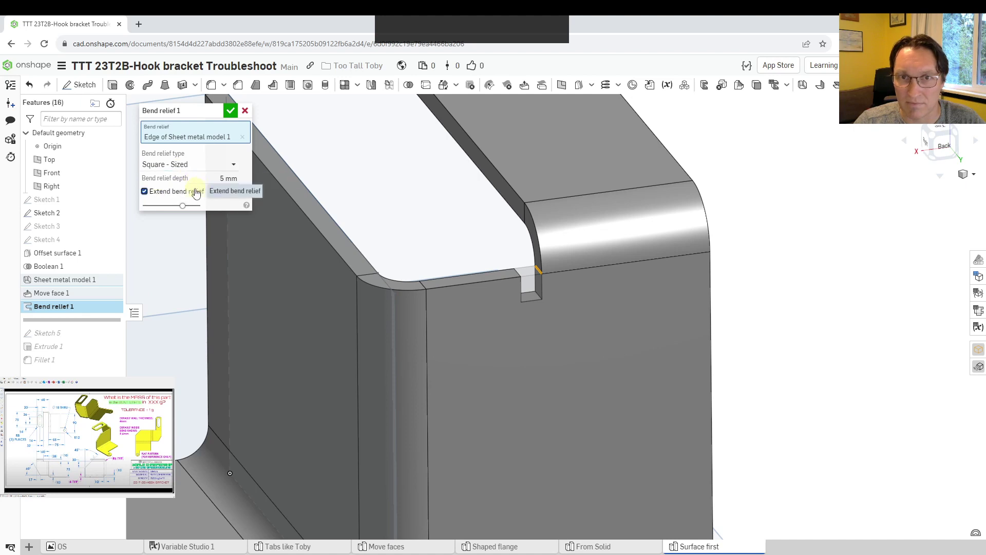
{"action": "left_click", "coordinate": [195, 192]}
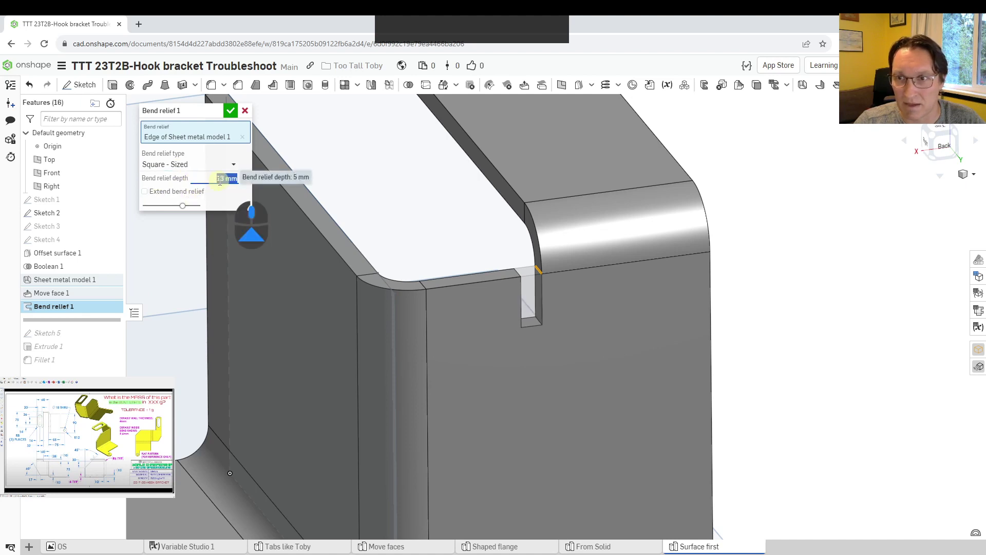
{"action": "left_click", "coordinate": [222, 164]}
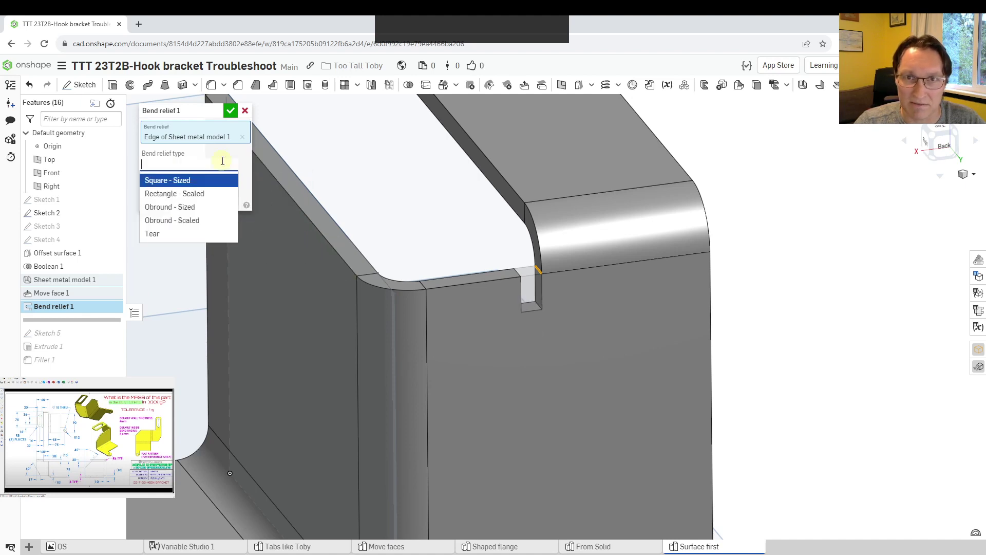
{"action": "left_click", "coordinate": [191, 220]}
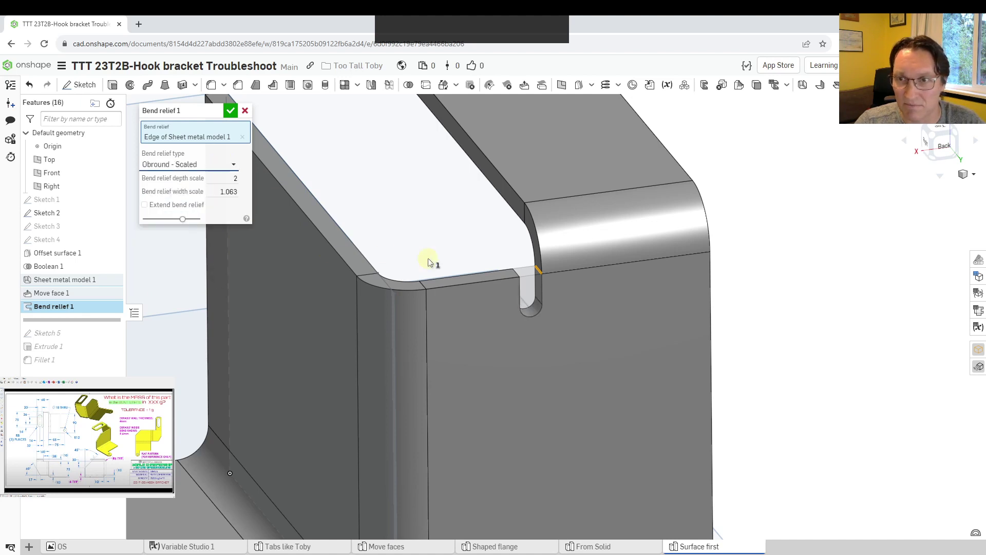
{"action": "left_click", "coordinate": [245, 111]}
Look over the whole Surface first bracket from the rear and front, and open the Tabs like Toby Part Studio
{"action": "scroll", "coordinate": [473, 227], "scroll_direction": "down", "scroll_amount": 5}
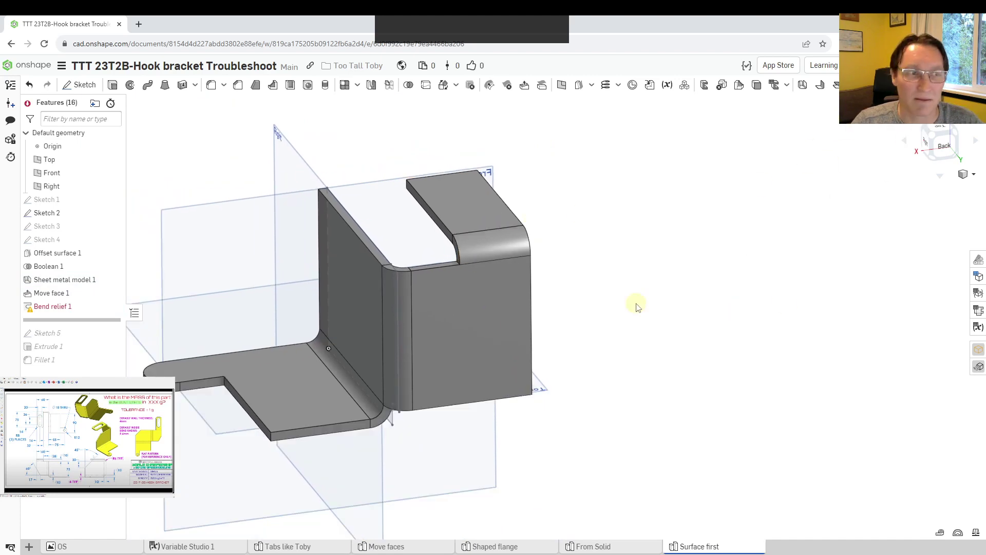
{"action": "right_click_drag", "start_coordinate": [635, 307], "coordinate": [535, 207]}
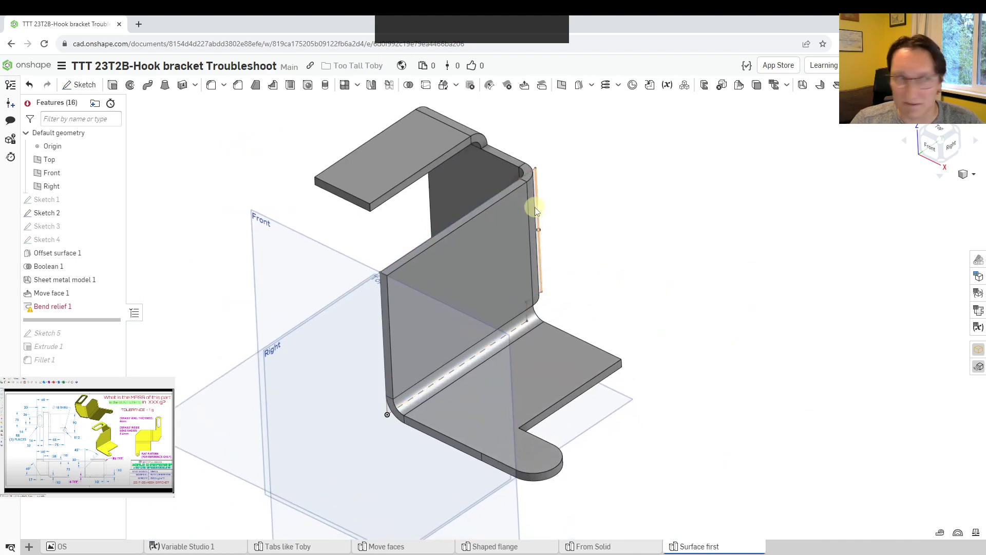
{"action": "right_click_drag", "start_coordinate": [626, 257], "coordinate": [582, 314]}
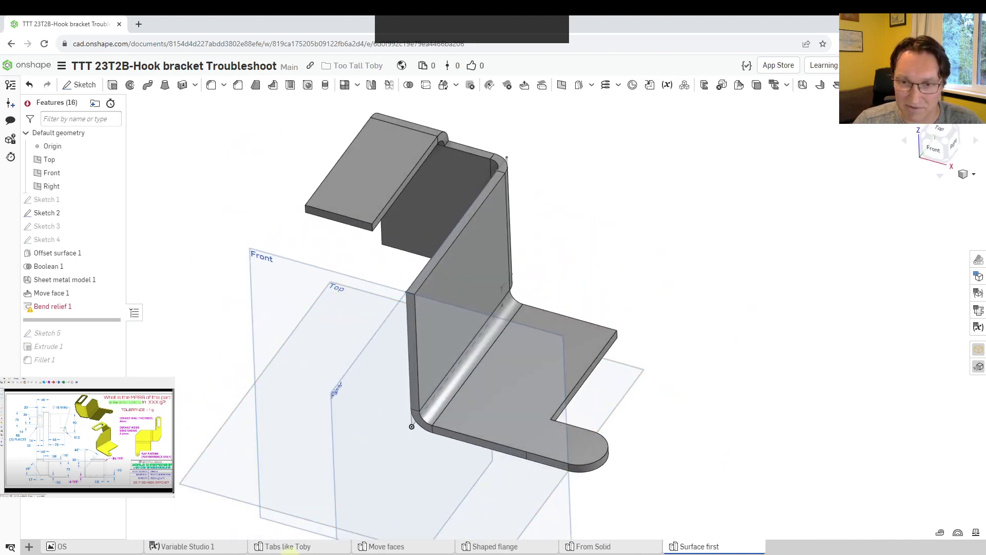
{"action": "left_click", "coordinate": [289, 547]}
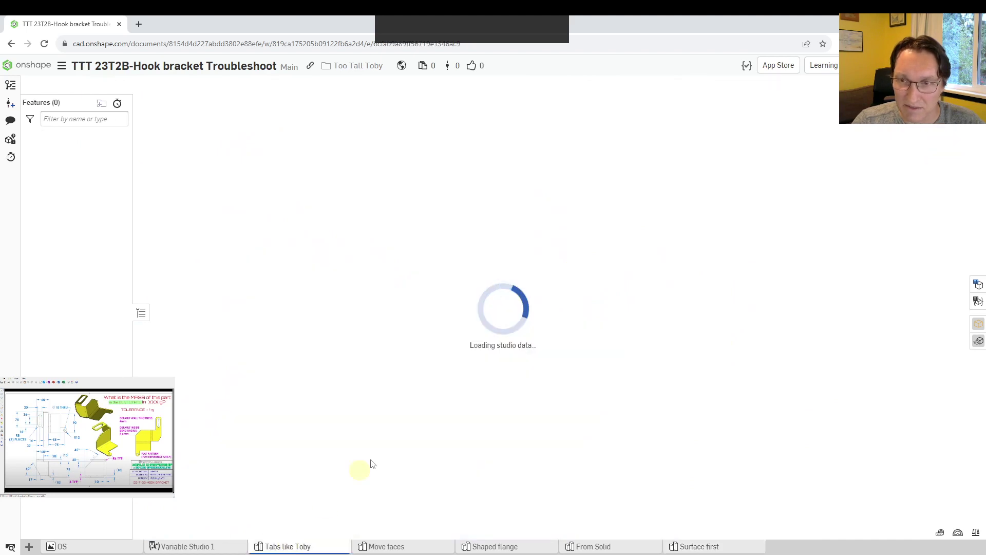
{"action": "right_click_drag", "start_coordinate": [750, 329], "coordinate": [458, 252]}
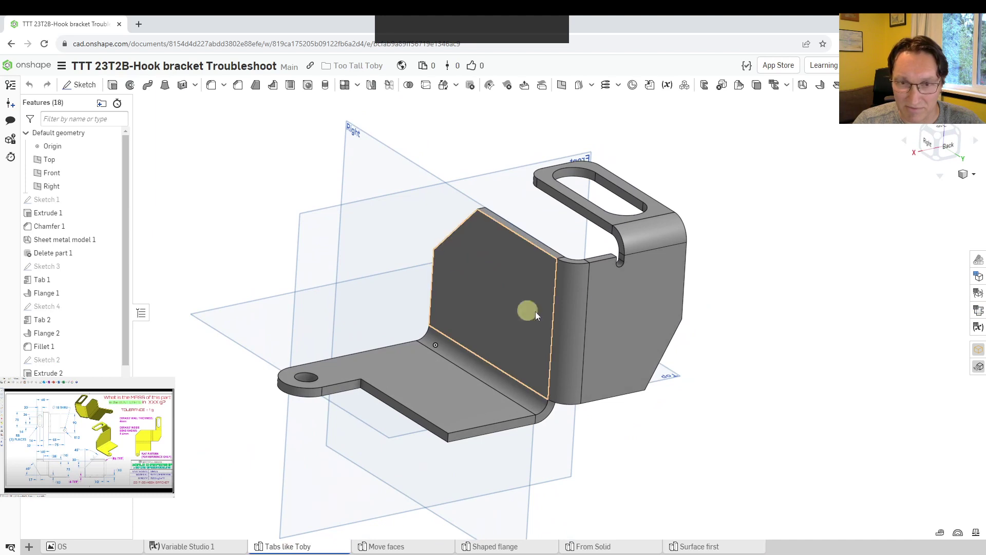
Set the default bend relief type of Sheet metal model 1 in Tabs like Toby to Tear and accept the feature
{"action": "scroll", "coordinate": [77, 278], "scroll_direction": "down", "scroll_amount": 1}
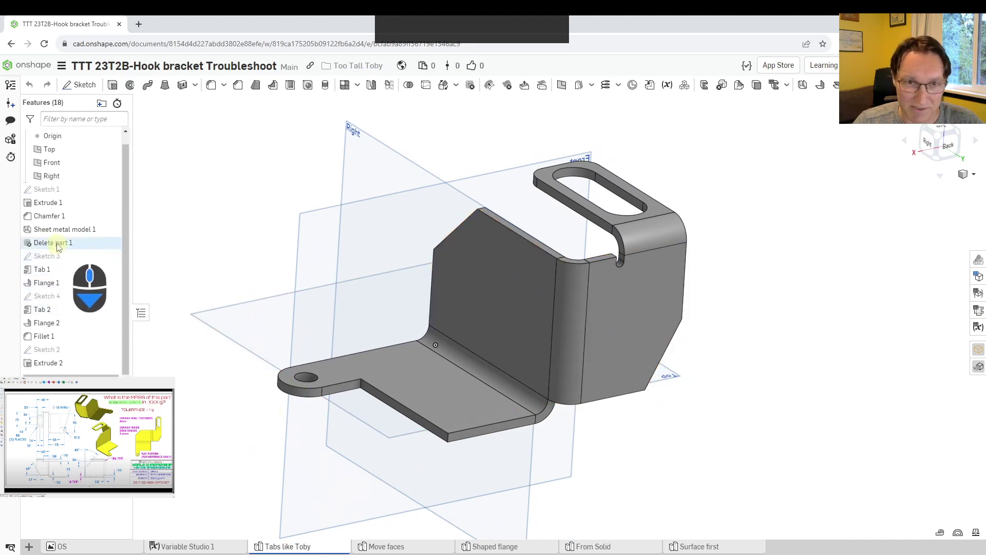
{"action": "double_click", "coordinate": [48, 229]}
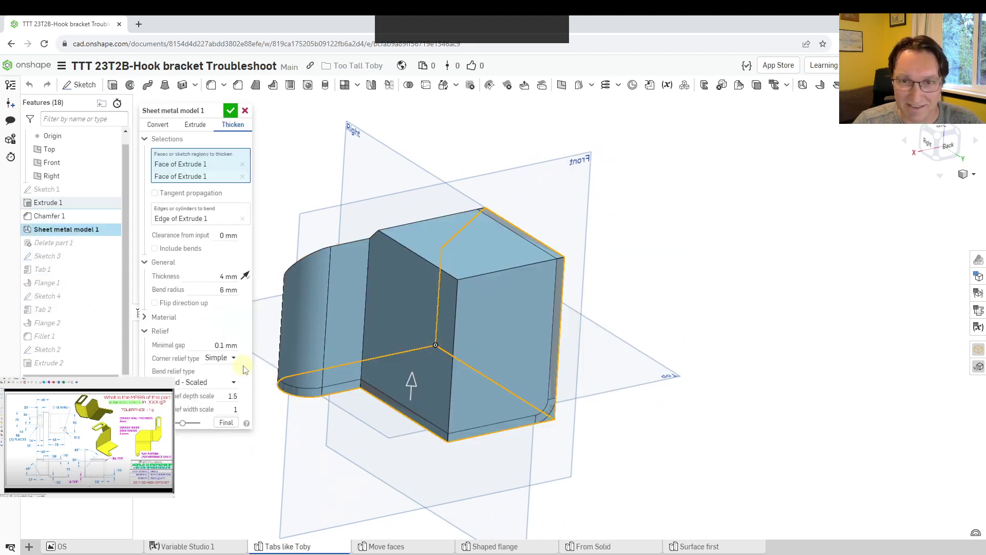
{"action": "left_click", "coordinate": [212, 387]}
{"action": "left_click", "coordinate": [182, 425]}
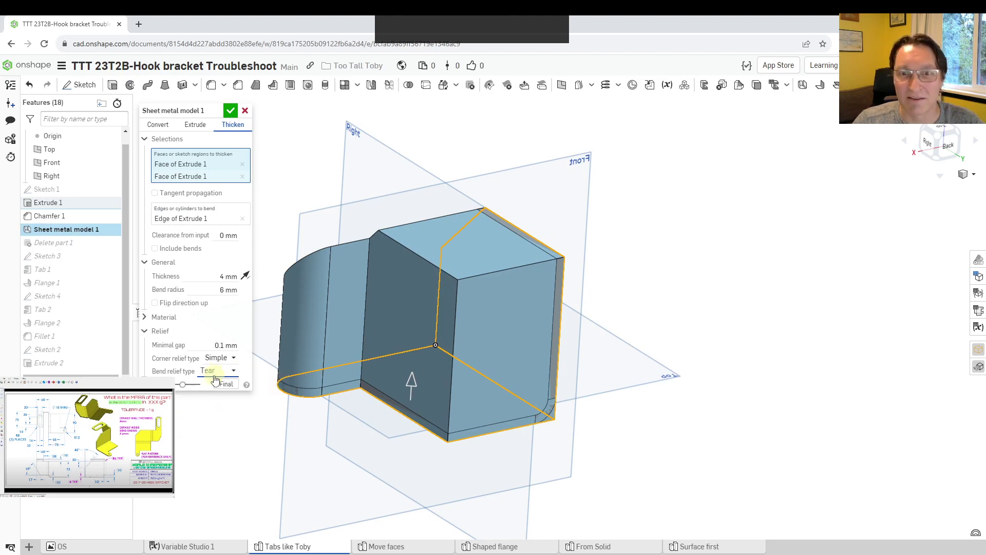
{"action": "left_click", "coordinate": [230, 111]}
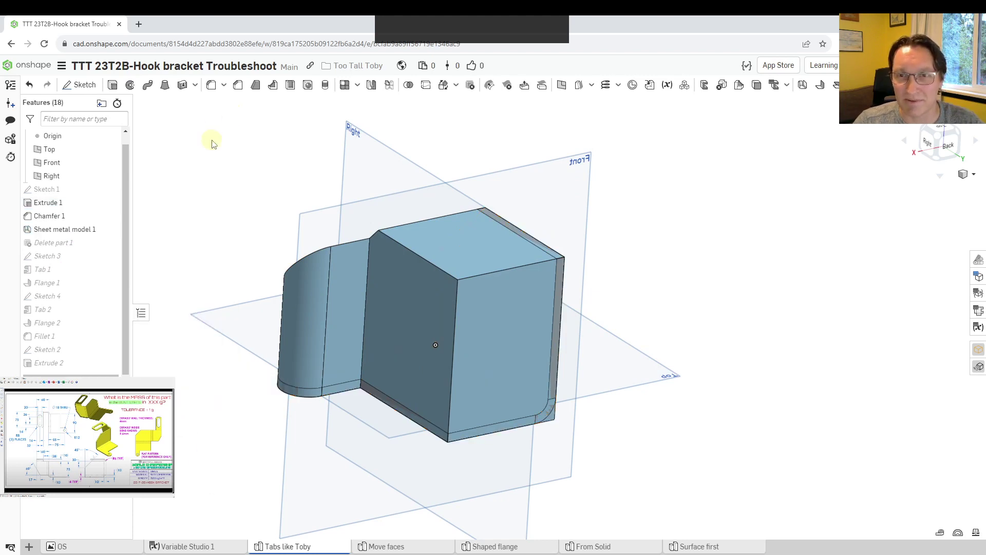
Examine the Tabs like Toby bracket's hook bend corner, wall bends and overall shape from the rear and front
{"action": "right_click_drag", "start_coordinate": [251, 159], "coordinate": [593, 290]}
{"action": "scroll", "coordinate": [596, 313], "scroll_direction": "down", "scroll_amount": 5}
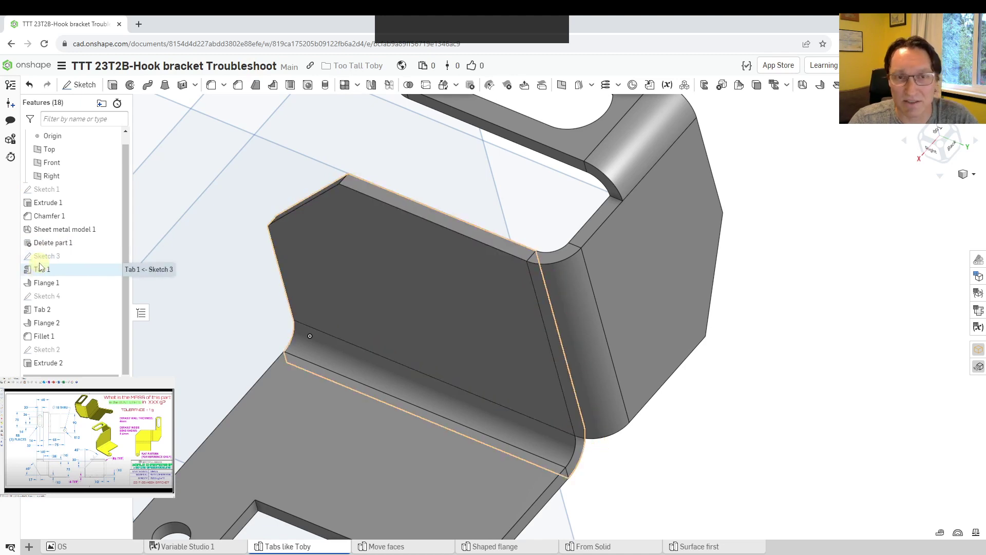
{"action": "scroll", "coordinate": [544, 344], "scroll_direction": "down", "scroll_amount": 5}
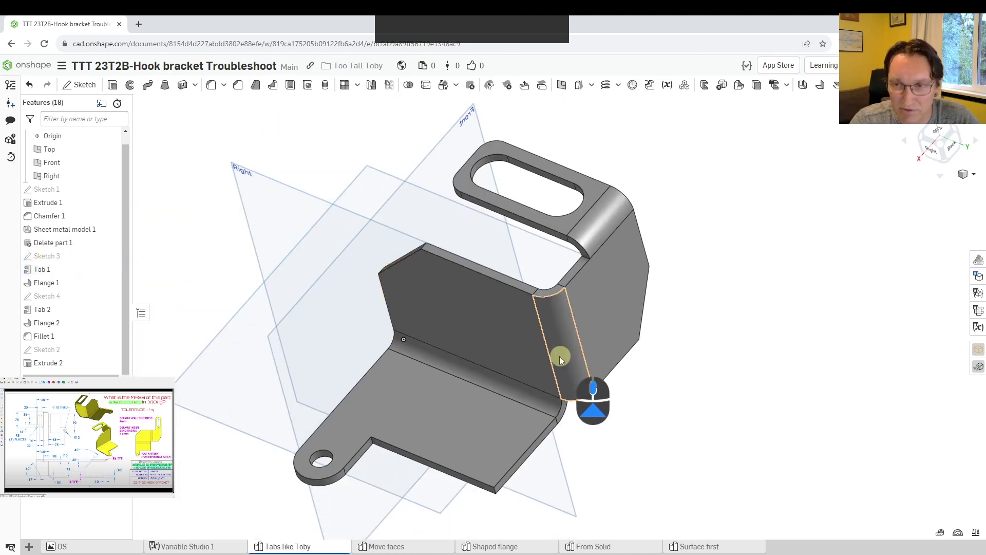
{"action": "right_click_drag", "start_coordinate": [446, 334], "coordinate": [542, 379]}
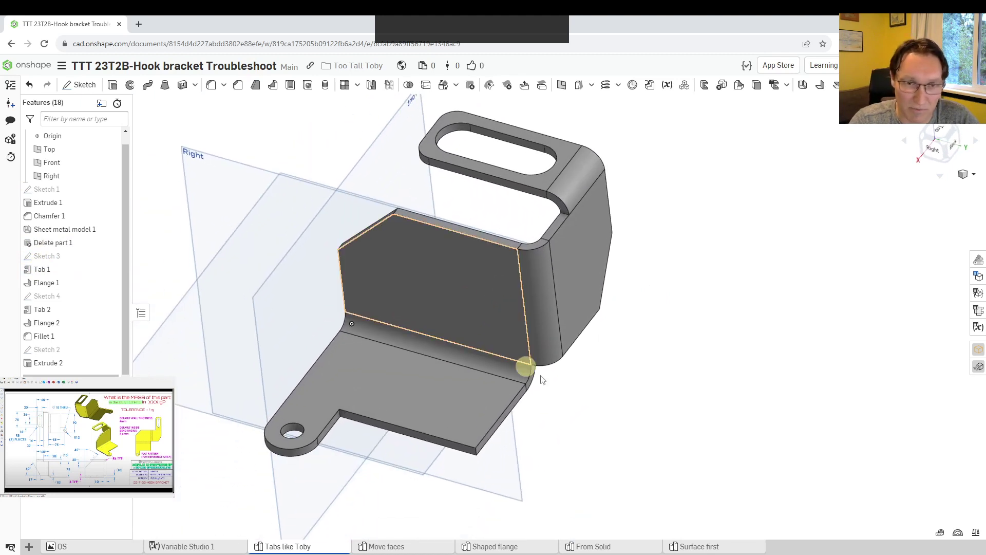
{"action": "left_click", "coordinate": [405, 547]}
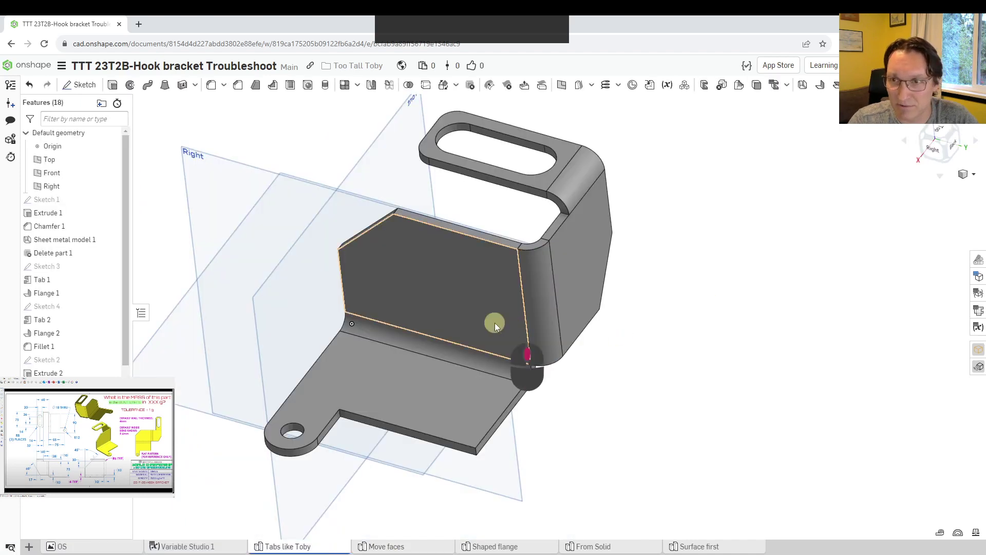
{"action": "right_click_drag", "start_coordinate": [495, 324], "coordinate": [470, 388]}
{"action": "scroll", "coordinate": [469, 388], "scroll_direction": "up", "scroll_amount": 3}
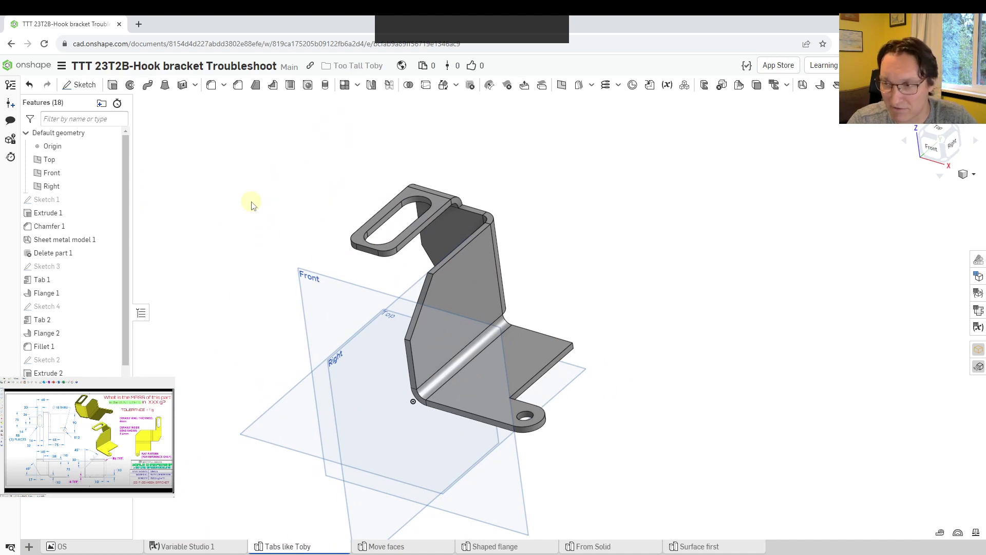
{"action": "mouse_move", "coordinate": [238, 197]}
{"action": "right_mouse_down"}
{"action": "mouse_move", "coordinate": [253, 193]}
{"action": "mouse_move", "coordinate": [248, 182]}
{"action": "mouse_move", "coordinate": [237, 196]}
{"action": "right_mouse_up"}
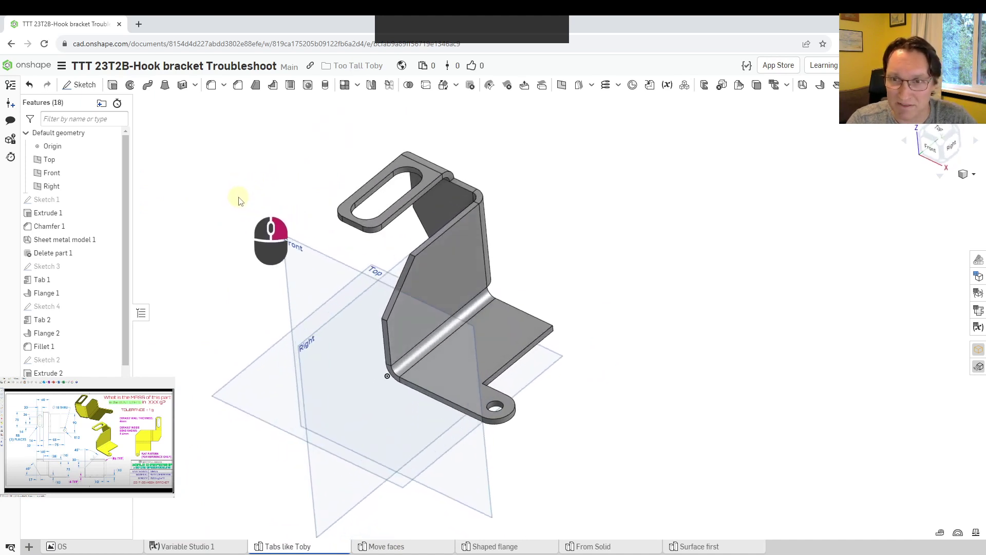
{"action": "left_click", "coordinate": [943, 139]}
{"action": "middle_click_drag", "start_coordinate": [795, 229], "coordinate": [703, 262]}
{"action": "scroll", "coordinate": [704, 265], "scroll_direction": "up", "scroll_amount": 3}
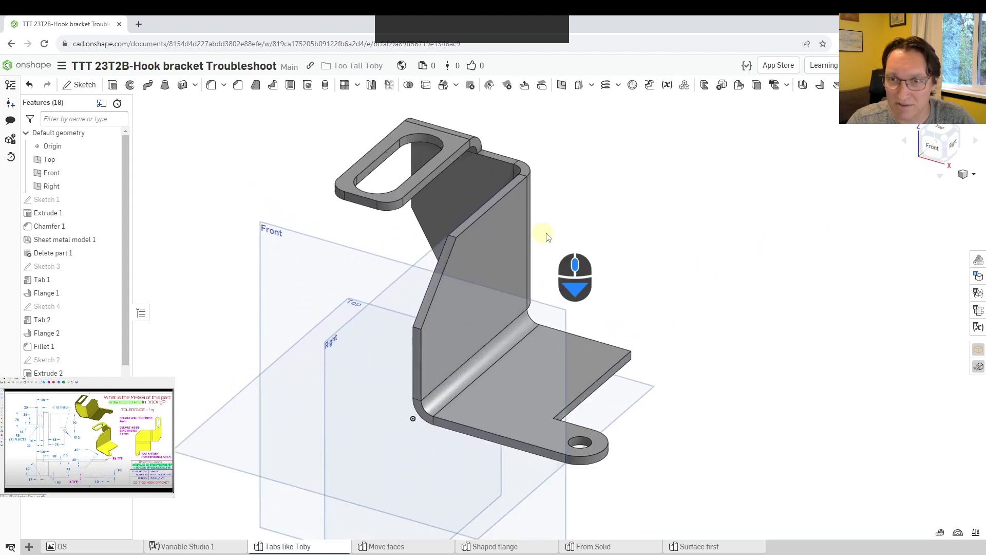